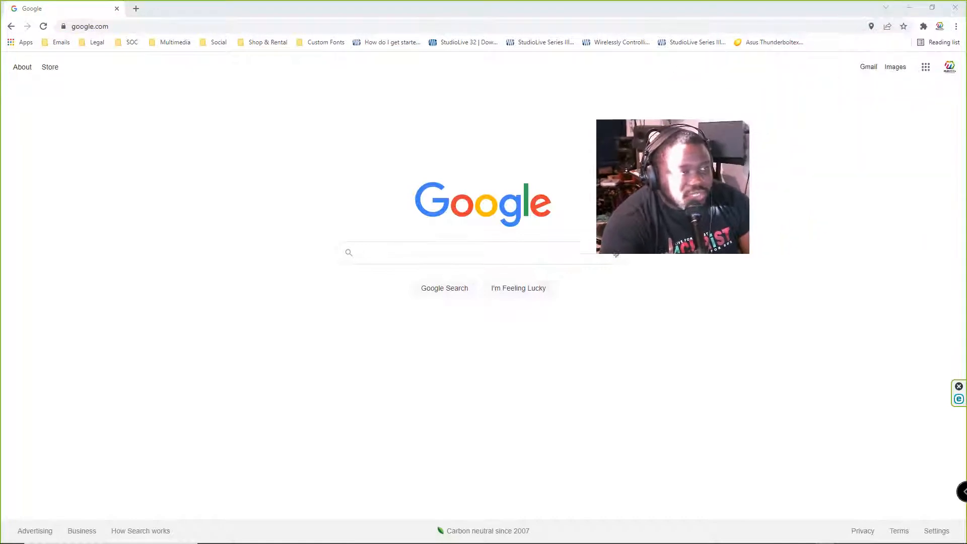
Go to presonus.com and open the Software category of its products
left_click(153, 26)
left_click(152, 27)
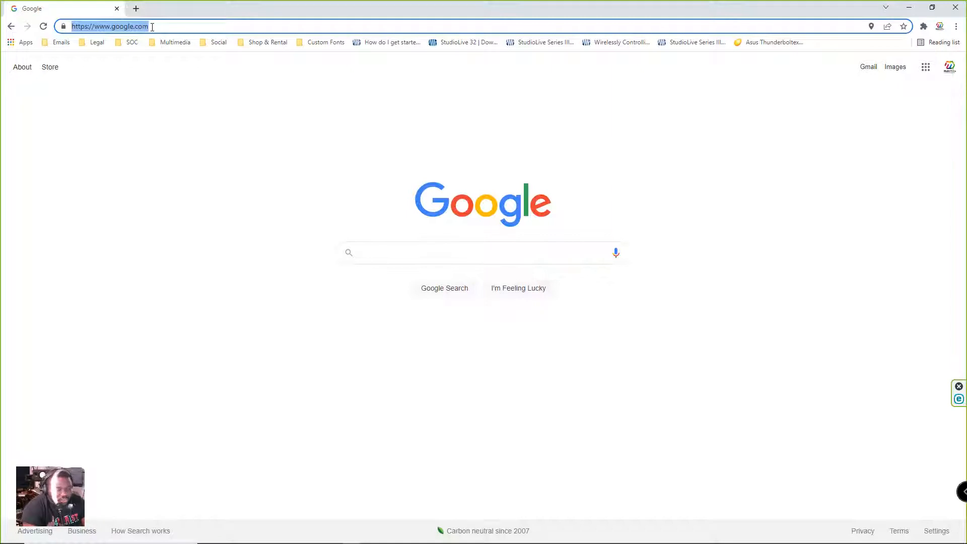
type("presonus.com")
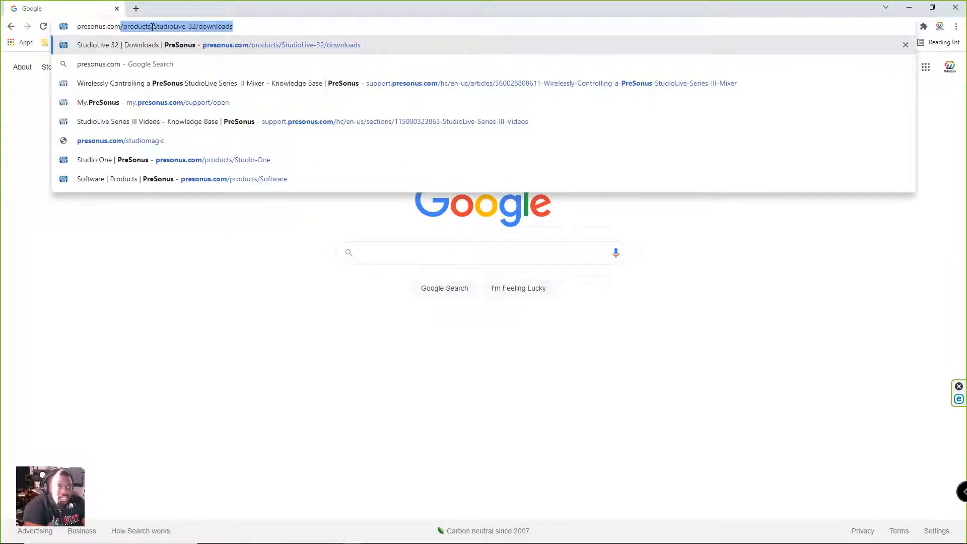
key("Delete")
key("Return")
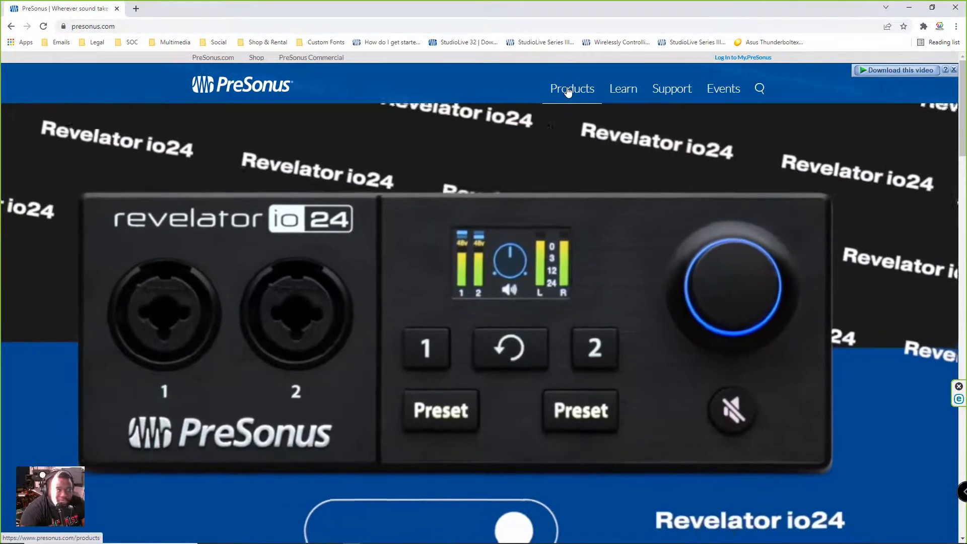
left_click(568, 91)
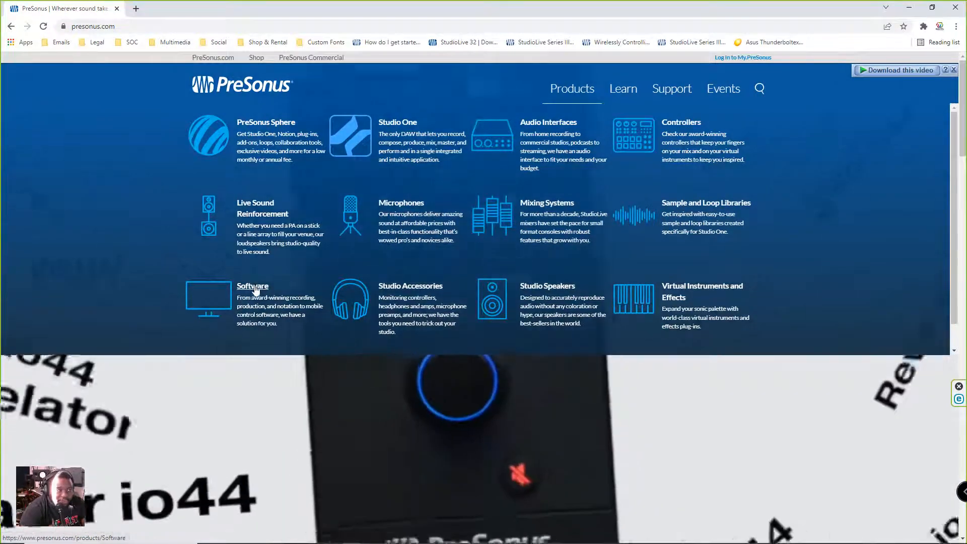
left_click(256, 290)
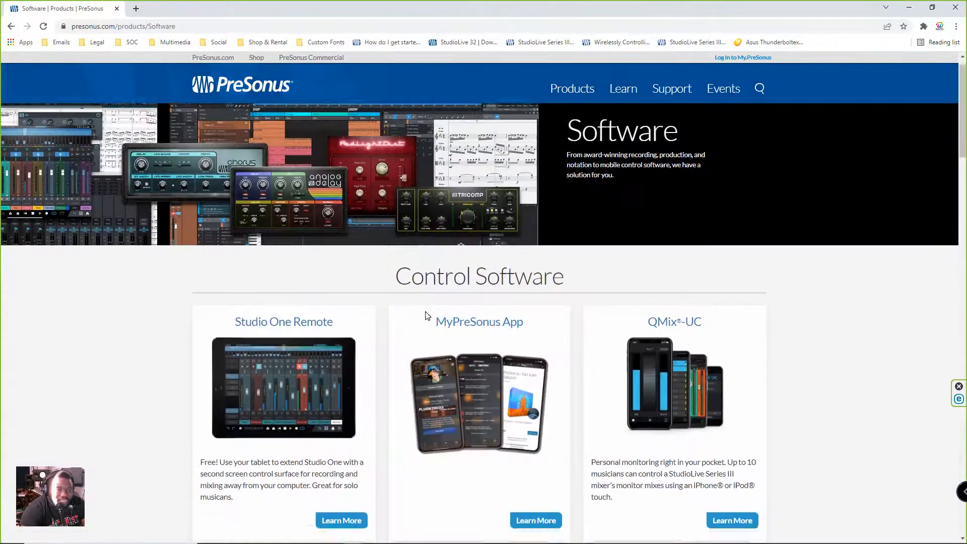
Look through the control, notation and recording software listings and the Studio One add-ons on the Software page
scroll(426, 318, "down", 5)
scroll(454, 338, "down", 5)
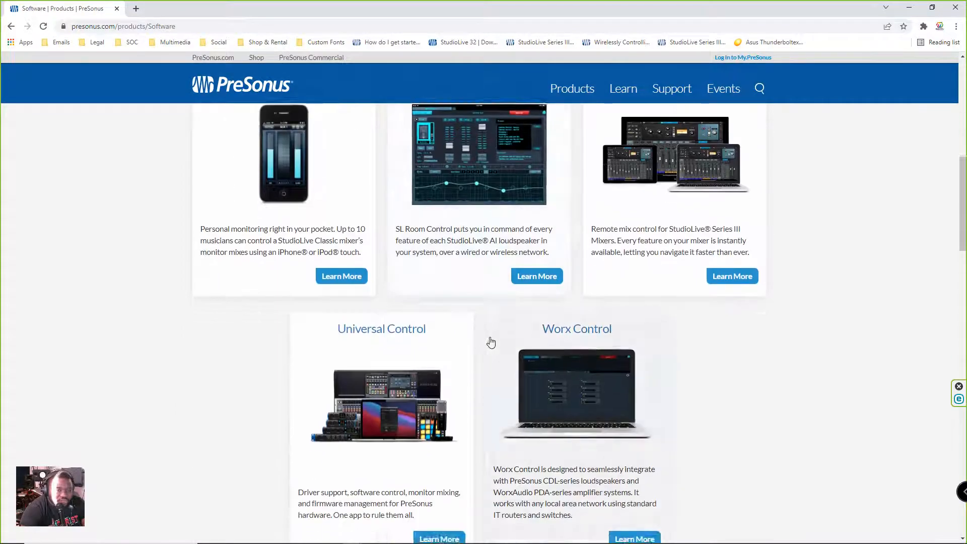
scroll(487, 341, "down", 10)
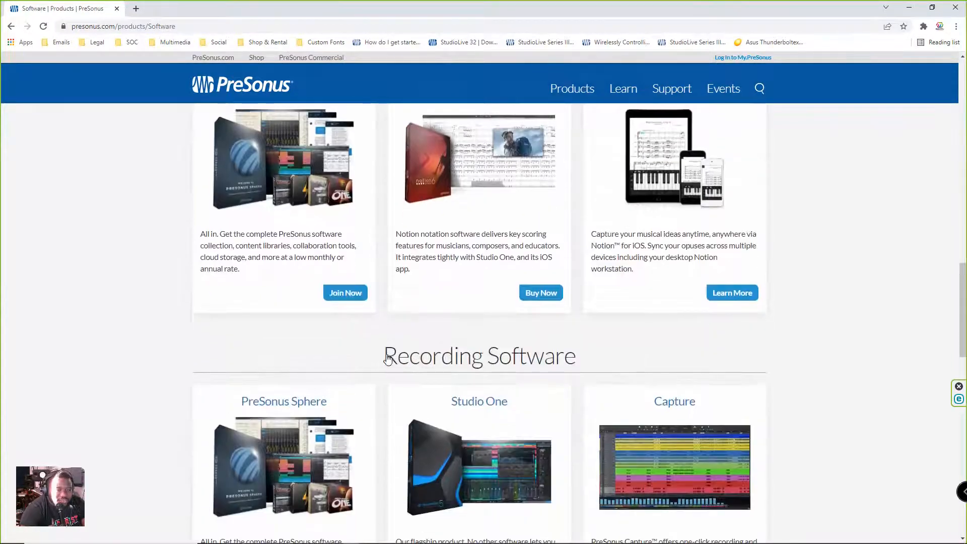
left_click_drag(388, 358, 576, 363)
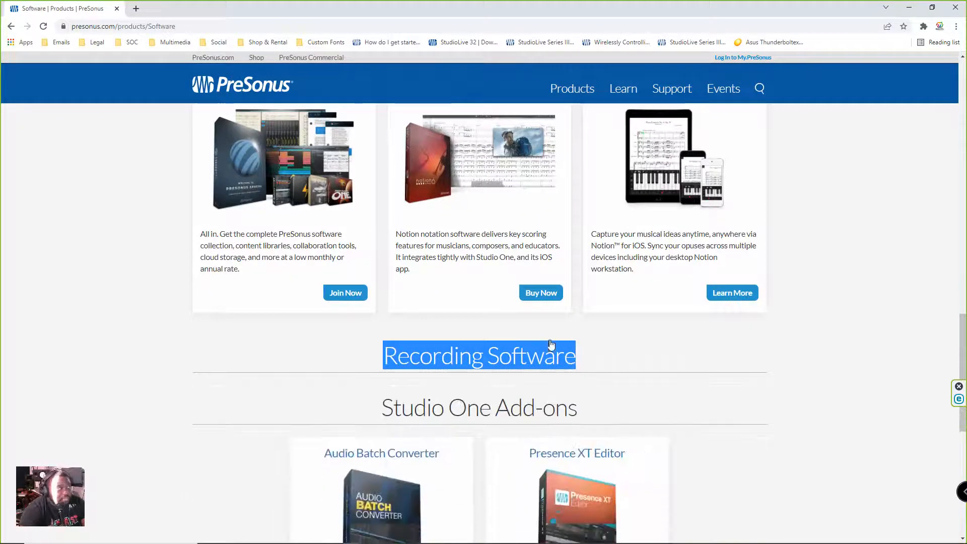
scroll(552, 344, "down", 2)
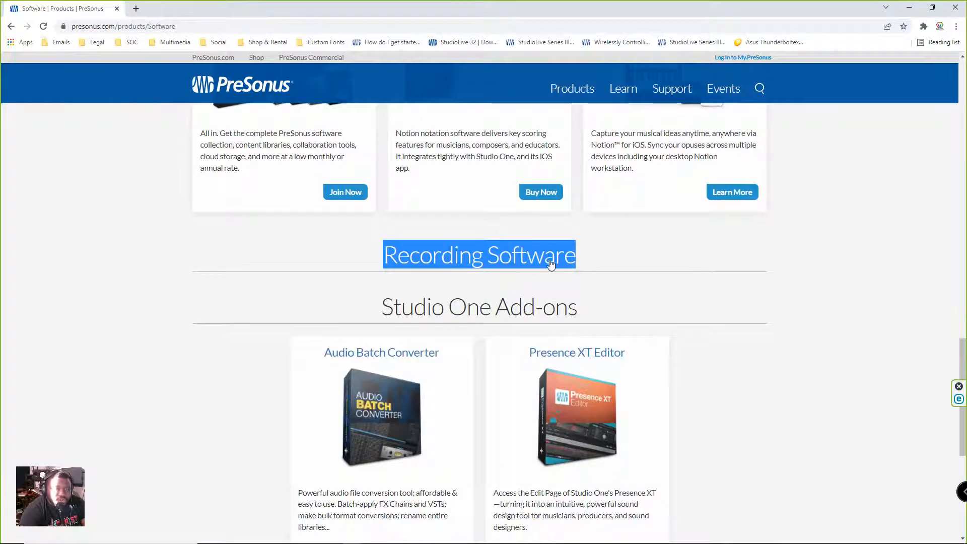
scroll(510, 345, "up", 5)
scroll(494, 343, "down", 5)
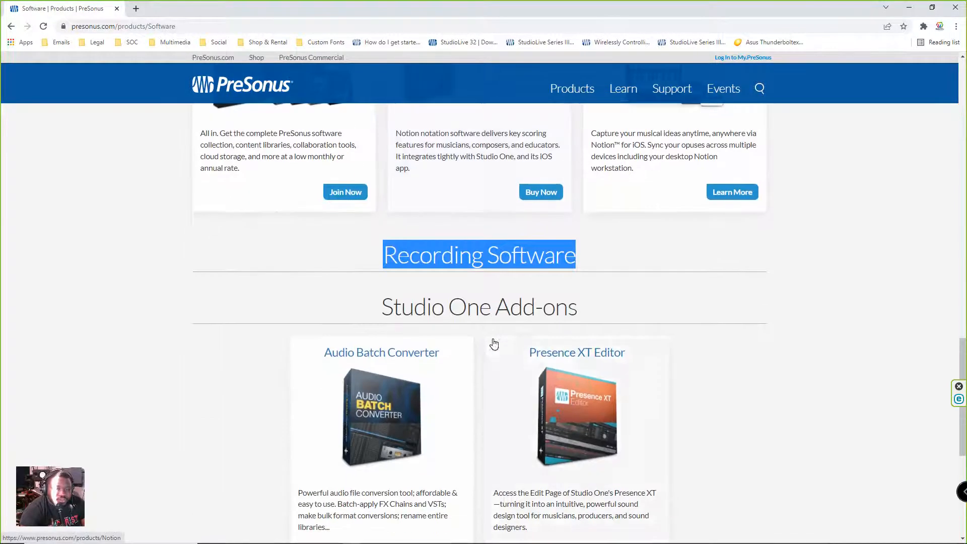
scroll(494, 343, "down", 5)
scroll(517, 324, "up", 3)
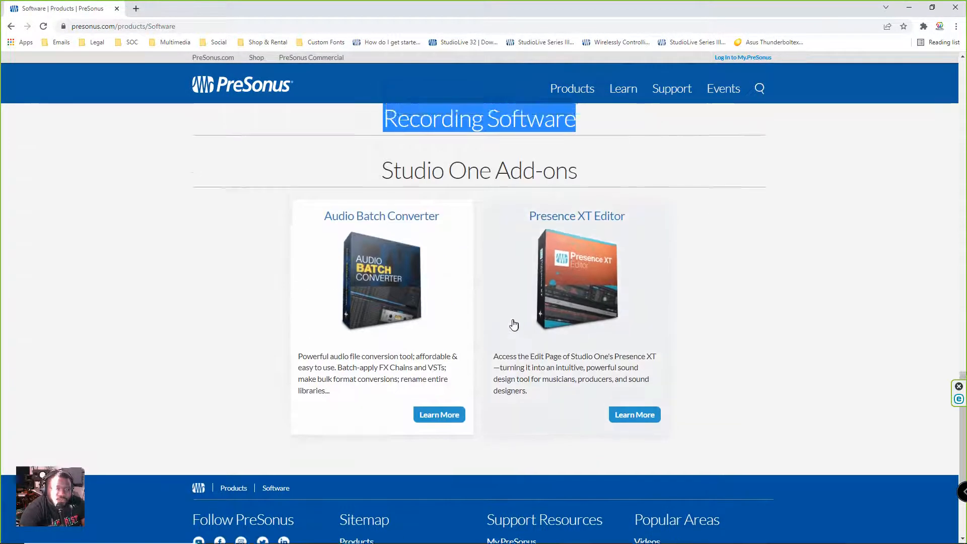
scroll(514, 325, "up", 8)
scroll(485, 290, "up", 2)
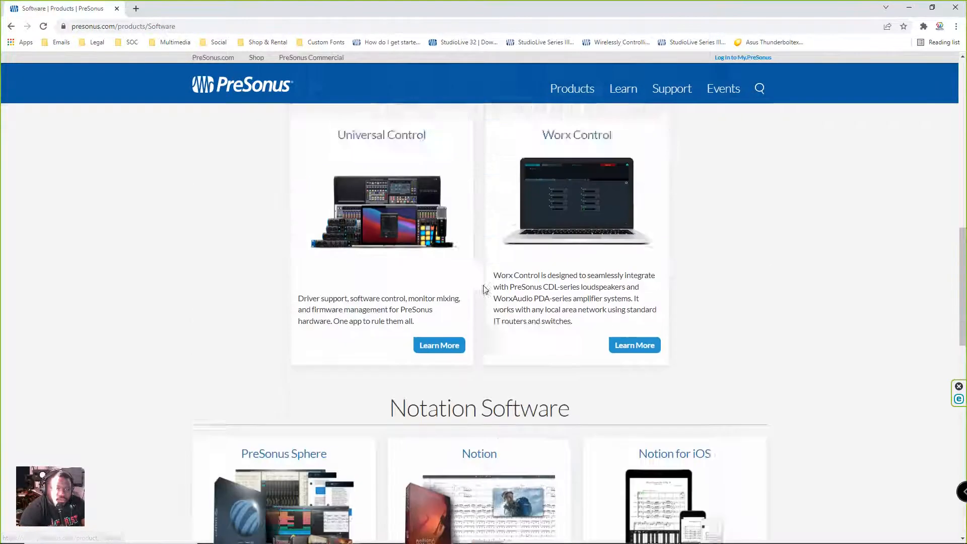
scroll(484, 291, "up", 6)
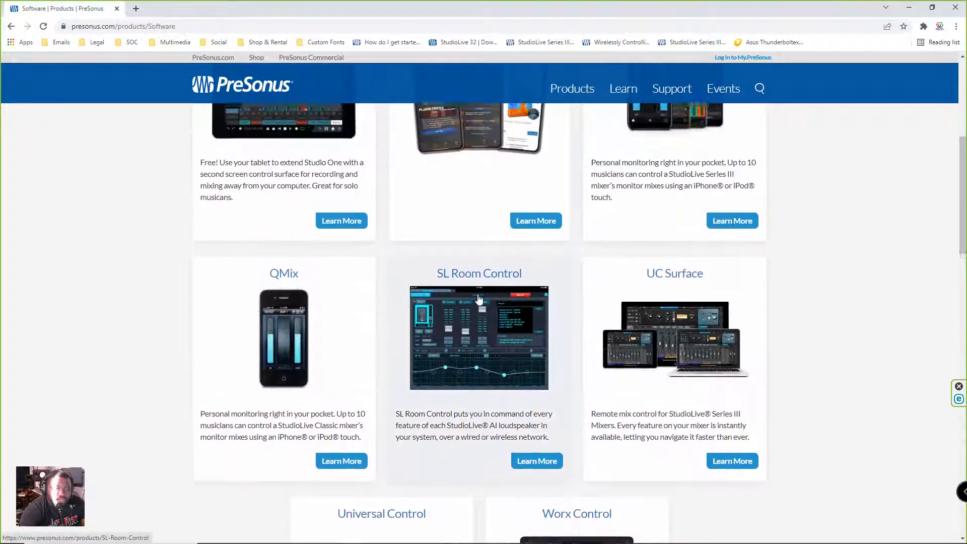
scroll(479, 299, "up", 4)
scroll(454, 303, "down", 8)
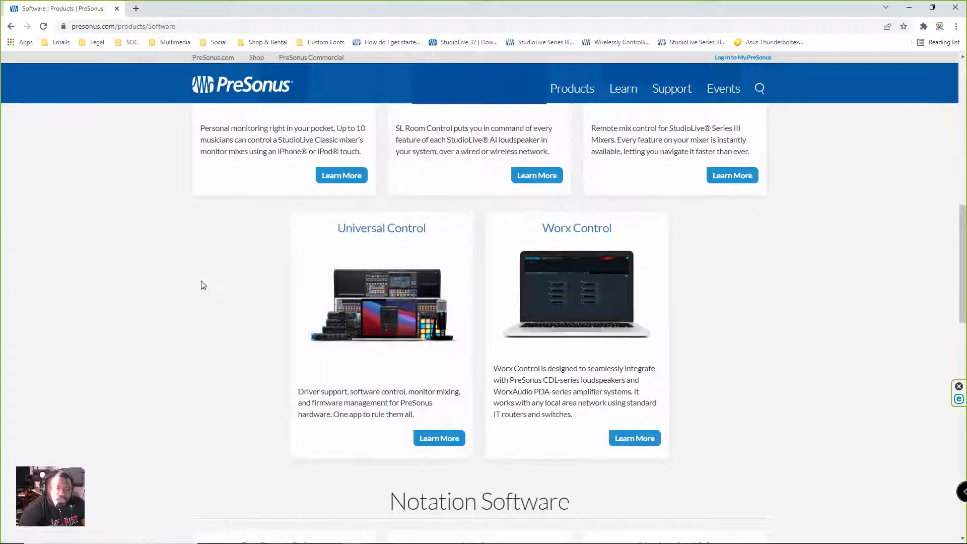
Reload the Software page and open the Studio One product from the Recording Software section
right_click(202, 285)
left_click(226, 316)
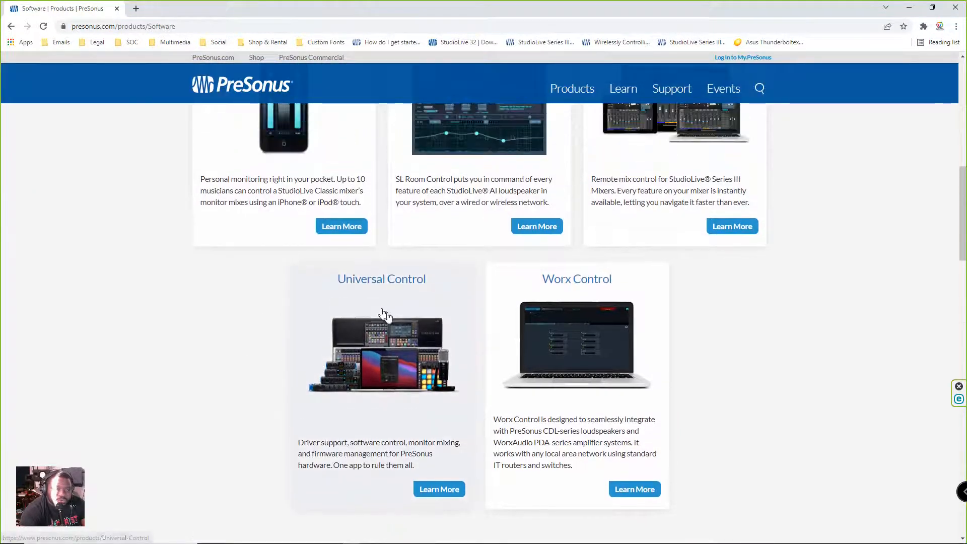
scroll(384, 314, "down", 9)
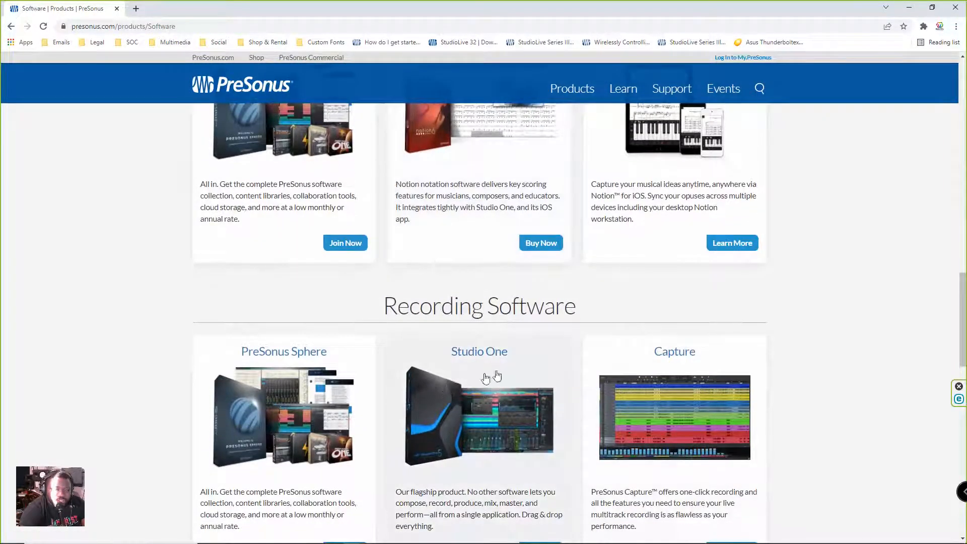
scroll(486, 379, "down", 3)
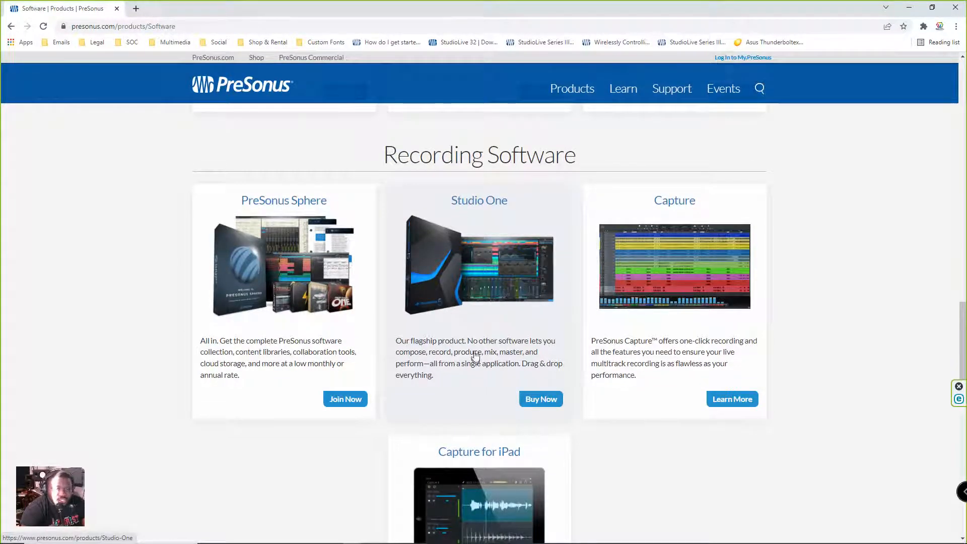
left_click(475, 282)
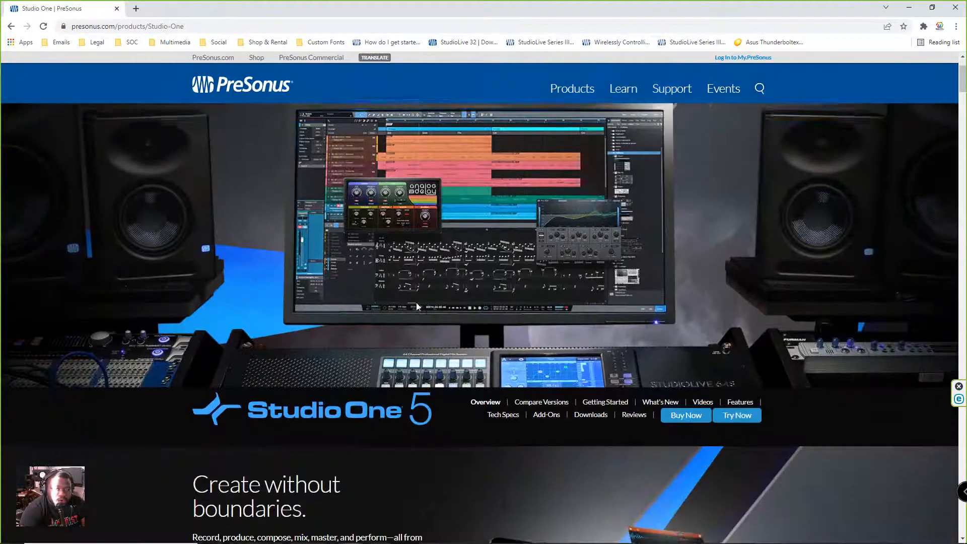
Examine the Studio One 5 overview page, including its introduction and the drag-and-drop workflow section
scroll(546, 272, "down", 3)
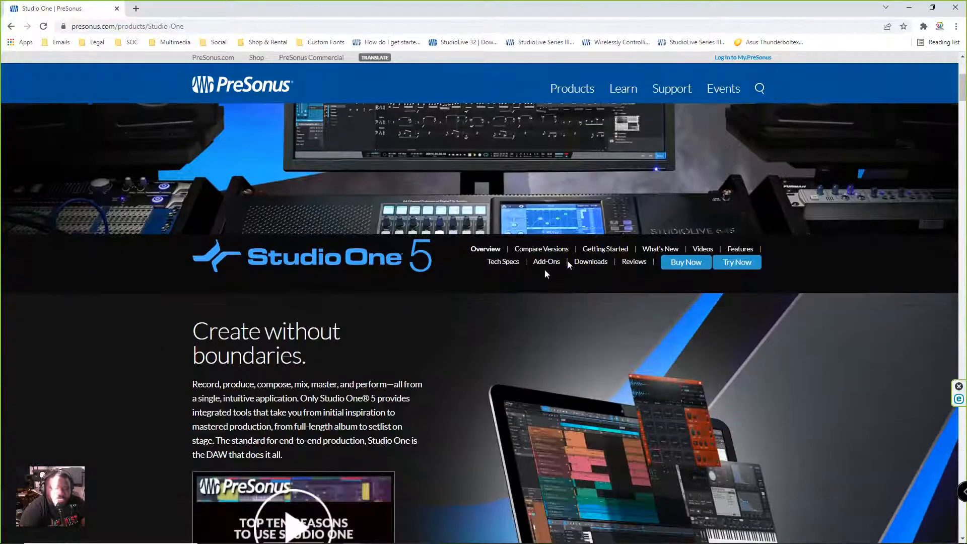
left_click(484, 250)
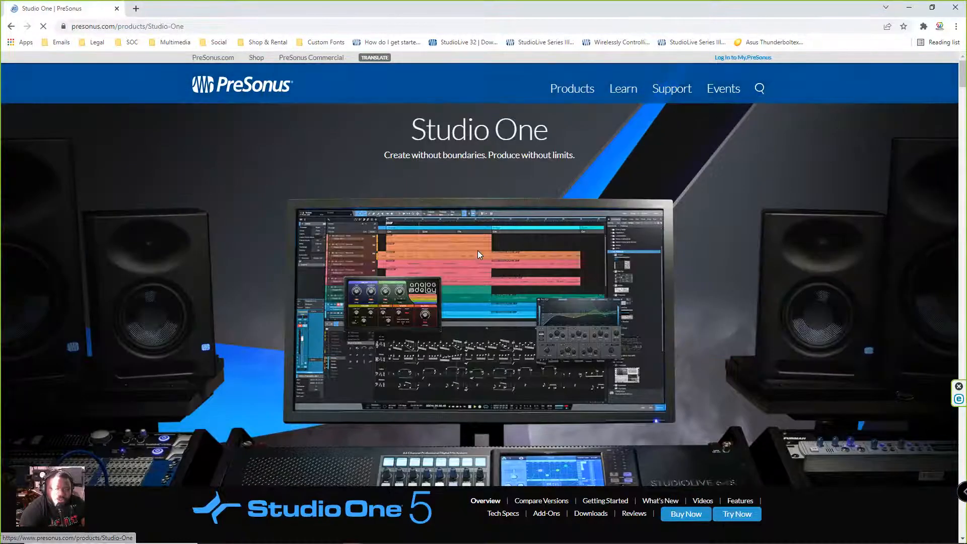
scroll(478, 254, "down", 10)
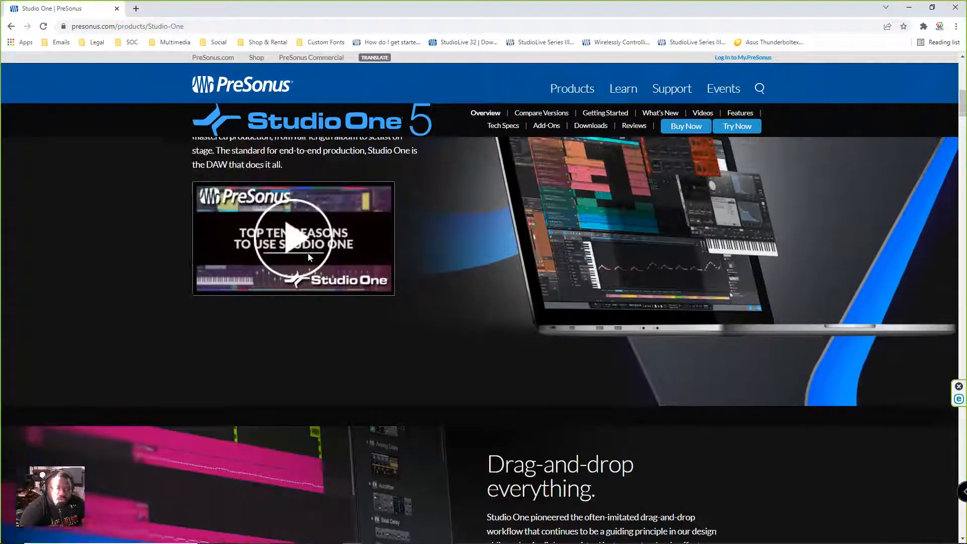
scroll(302, 282, "up", 2)
scroll(454, 353, "down", 5)
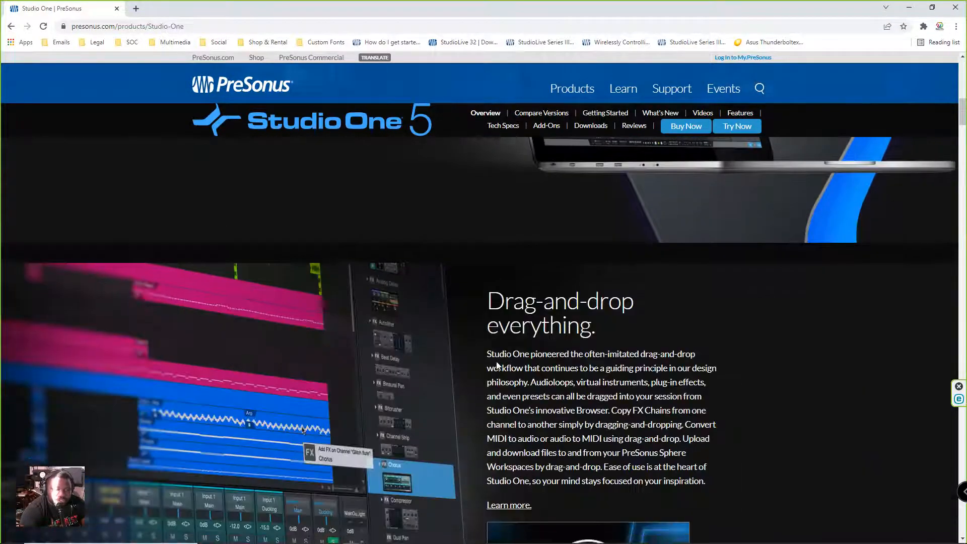
scroll(497, 364, "down", 4)
scroll(509, 355, "up", 6)
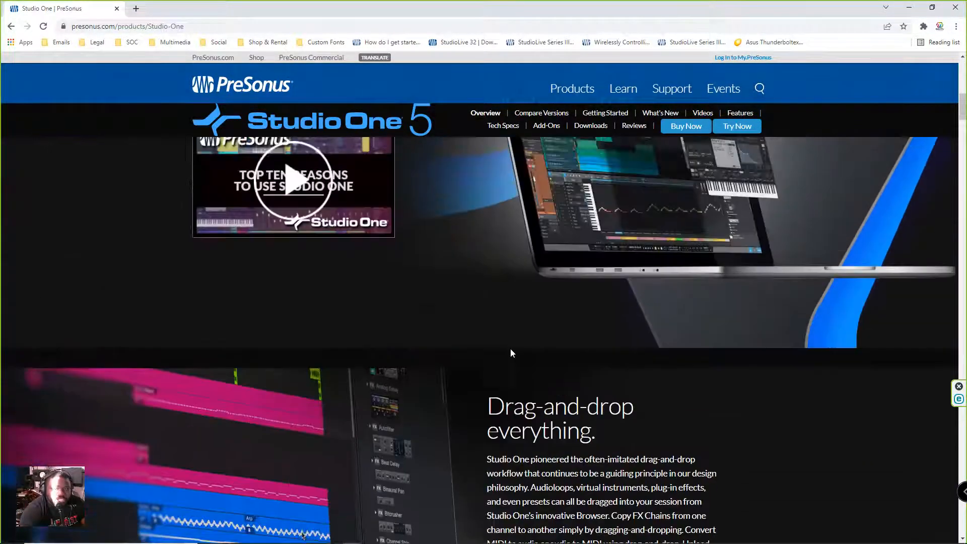
scroll(511, 353, "up", 9)
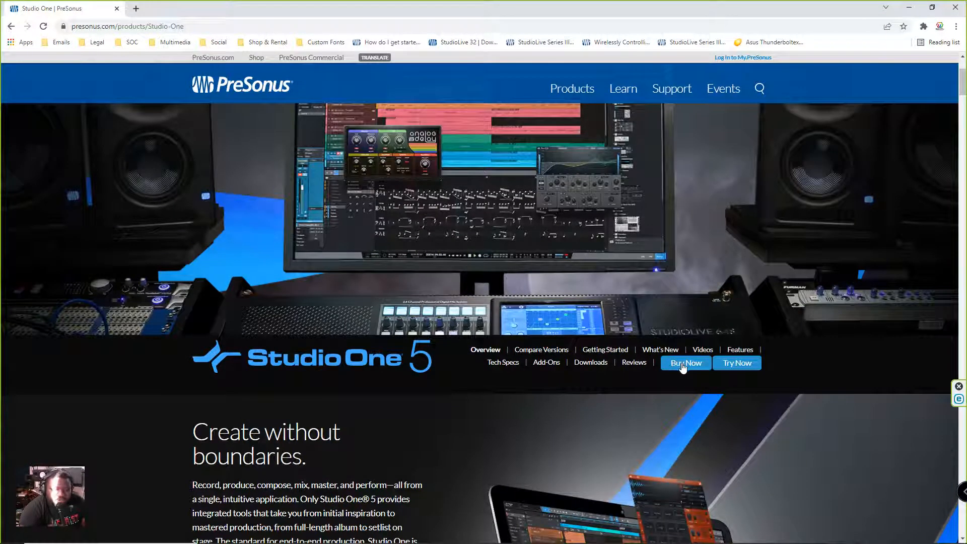
Open the Studio One purchase options and compare the Studio One Artist, Studio One Professional and PreSonus Sphere offers
left_click(687, 366)
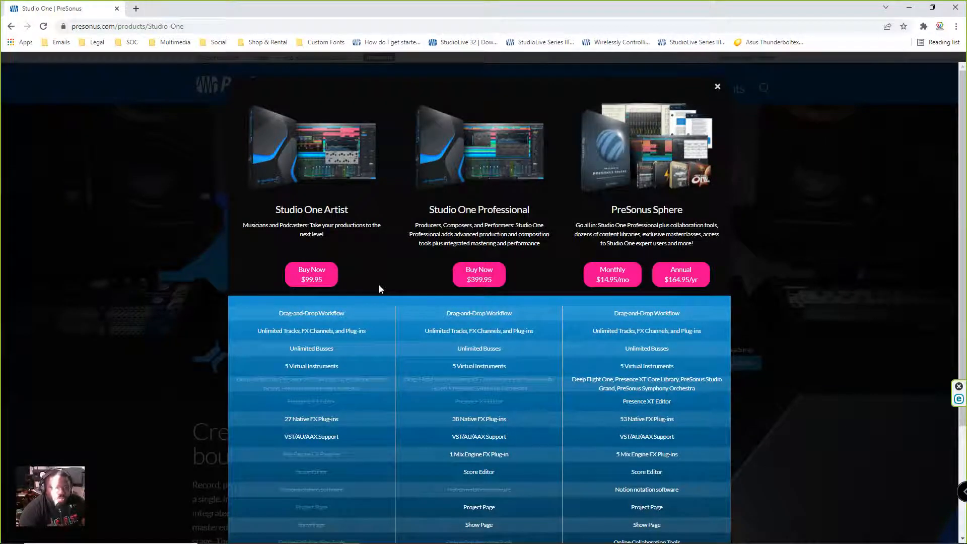
left_click_drag(268, 212, 375, 218)
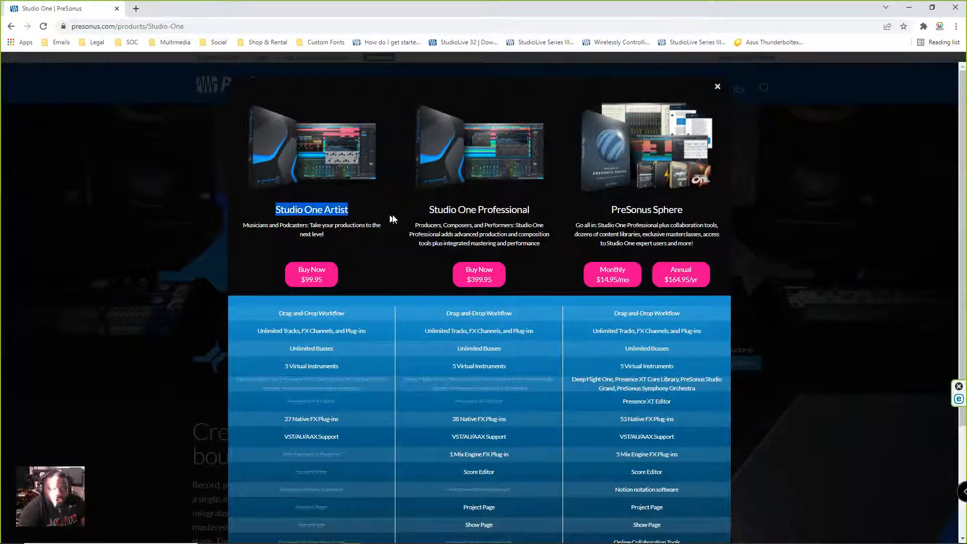
left_click_drag(433, 210, 528, 210)
left_click_drag(607, 225, 631, 210)
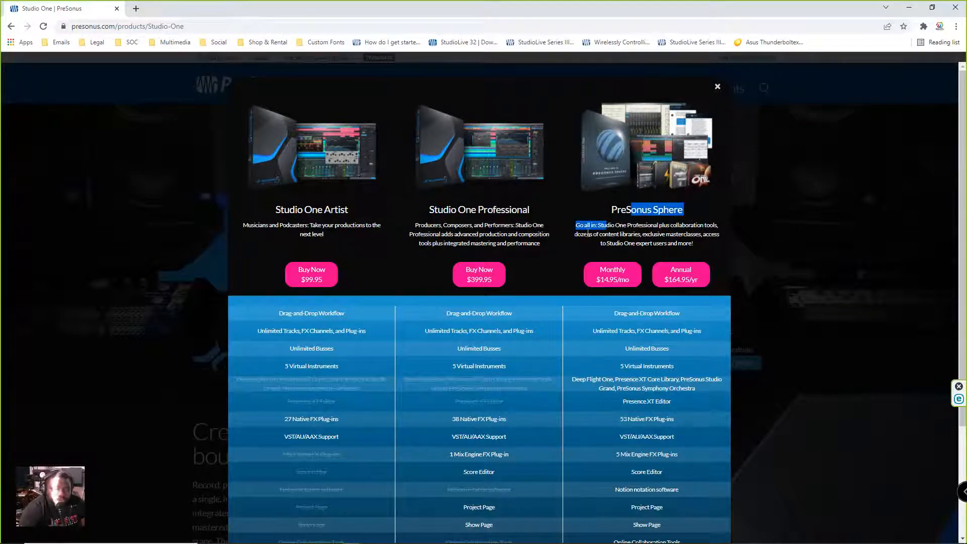
left_click(533, 268)
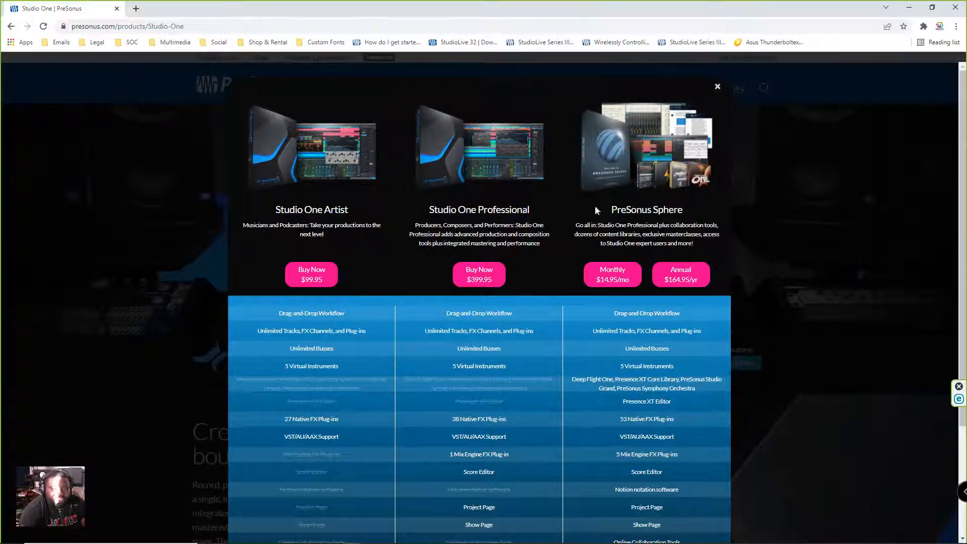
left_click_drag(599, 210, 713, 202)
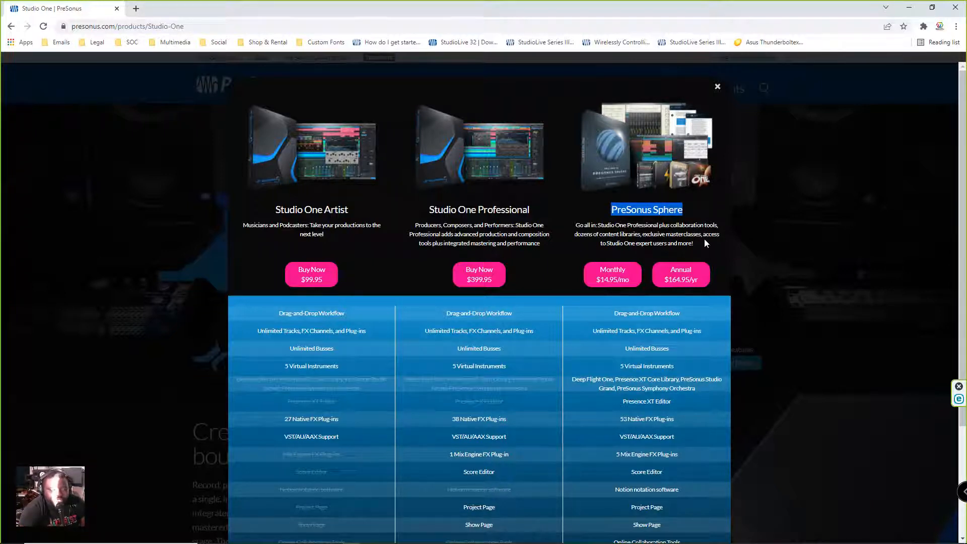
left_click_drag(700, 243, 610, 208)
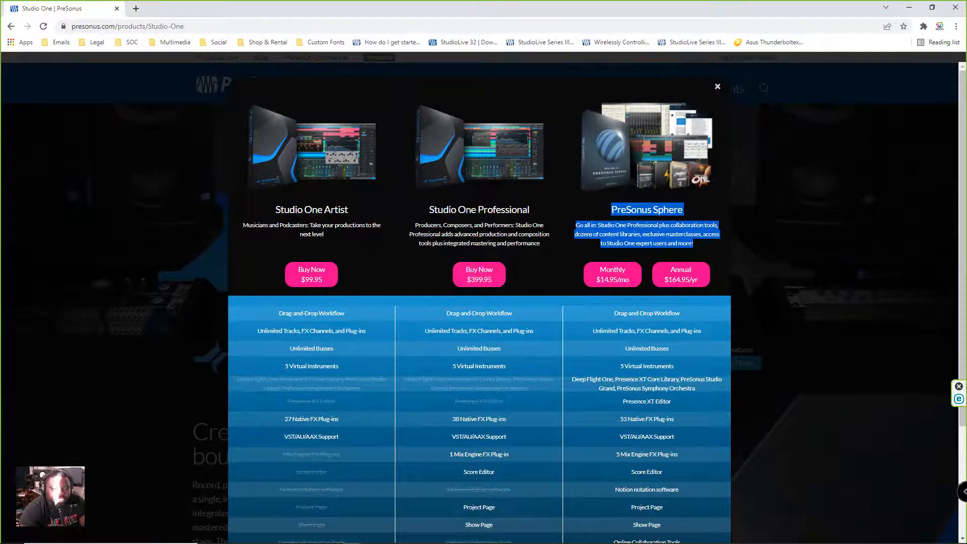
left_click_drag(516, 212, 413, 214)
left_click_drag(345, 211, 284, 211)
left_click(375, 226)
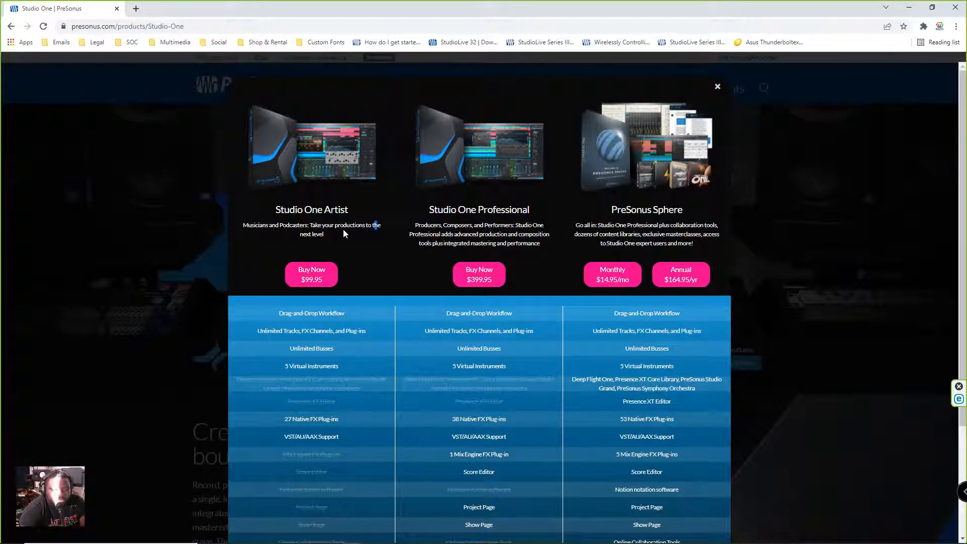
Examine the feature comparison table, highlighting the Studio One Artist entries from Mix Engine FX Plug-ins to Audio Batch Converter
scroll(509, 319, "down", 2)
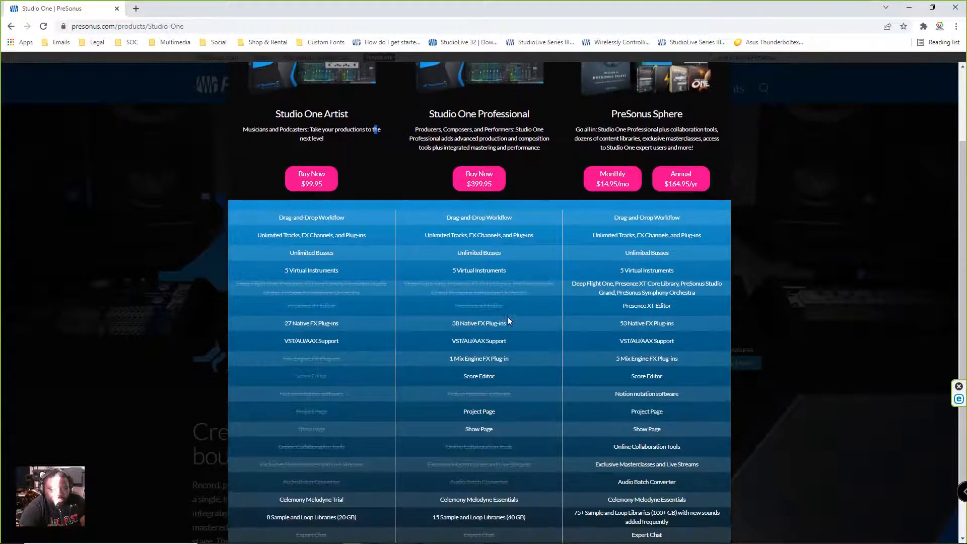
scroll(507, 321, "down", 1)
scroll(308, 137, "up", 2)
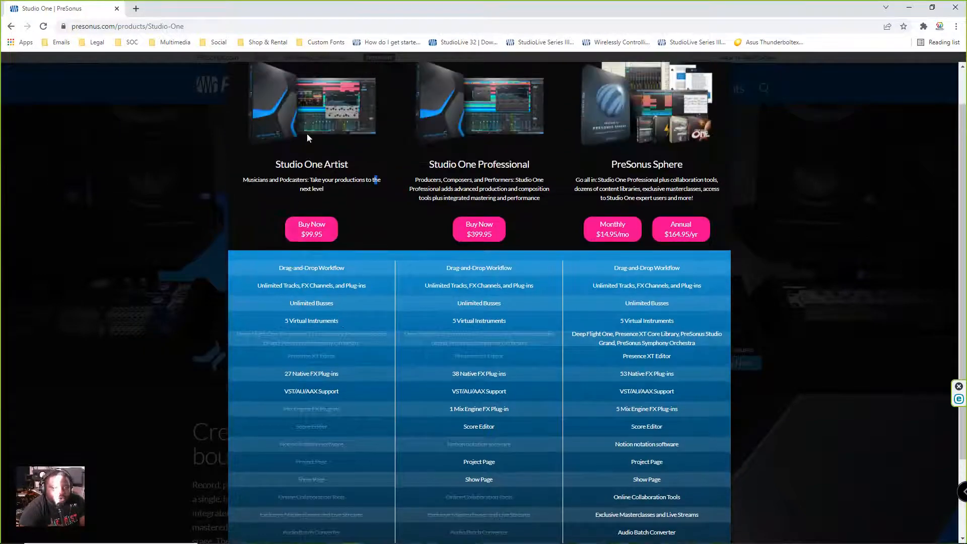
scroll(328, 290, "down", 2)
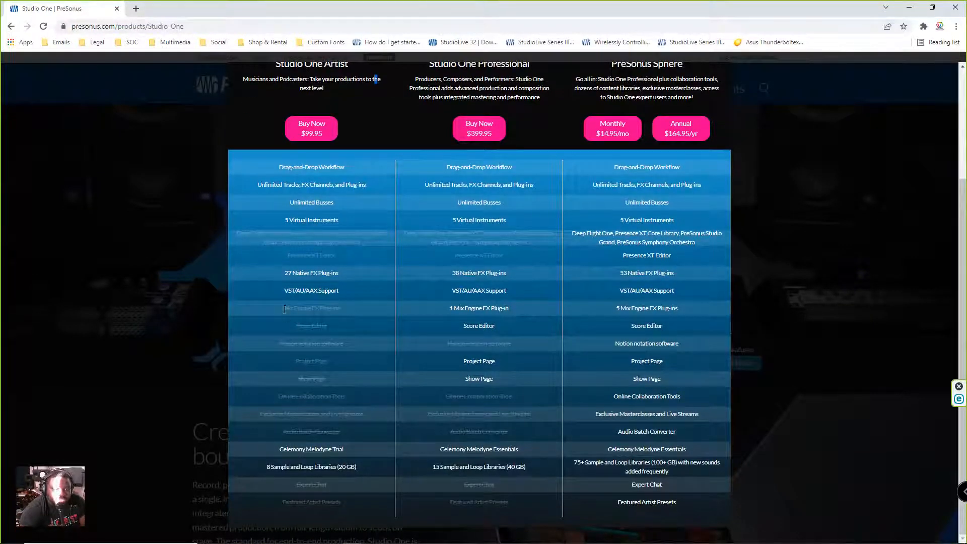
left_click_drag(285, 309, 364, 366)
left_click_drag(340, 432, 291, 308)
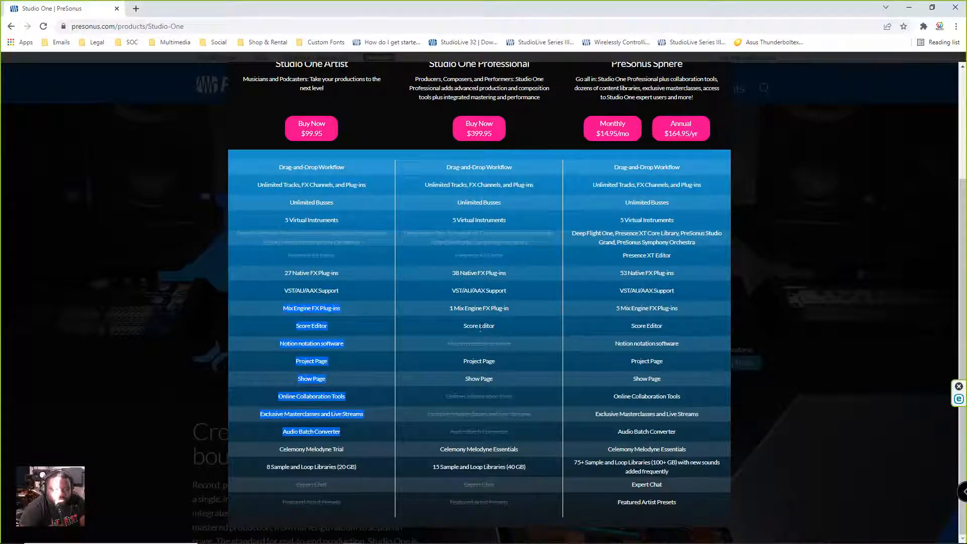
Compare the feature lists of all three editions and clear the highlighting from the Studio One Artist entries
scroll(646, 290, "up", 3)
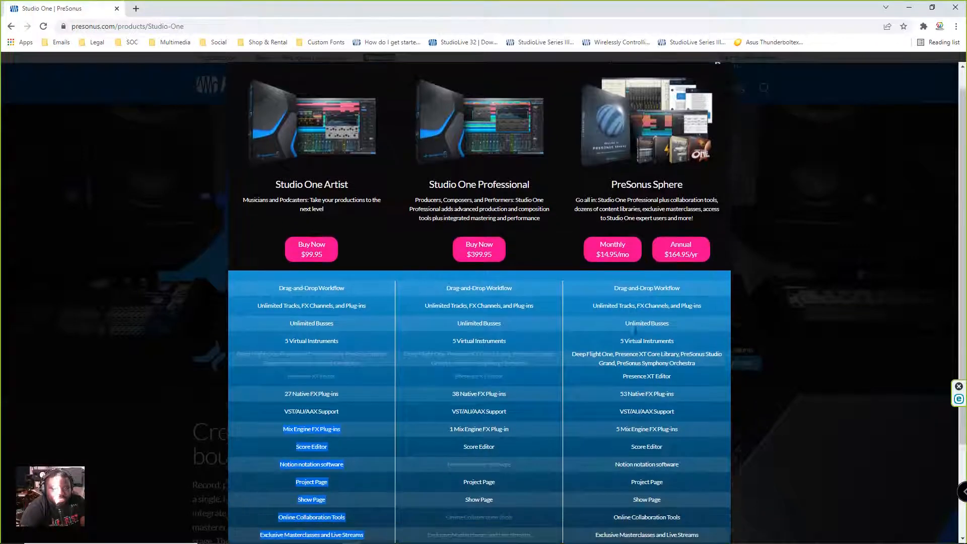
scroll(647, 378, "down", 3)
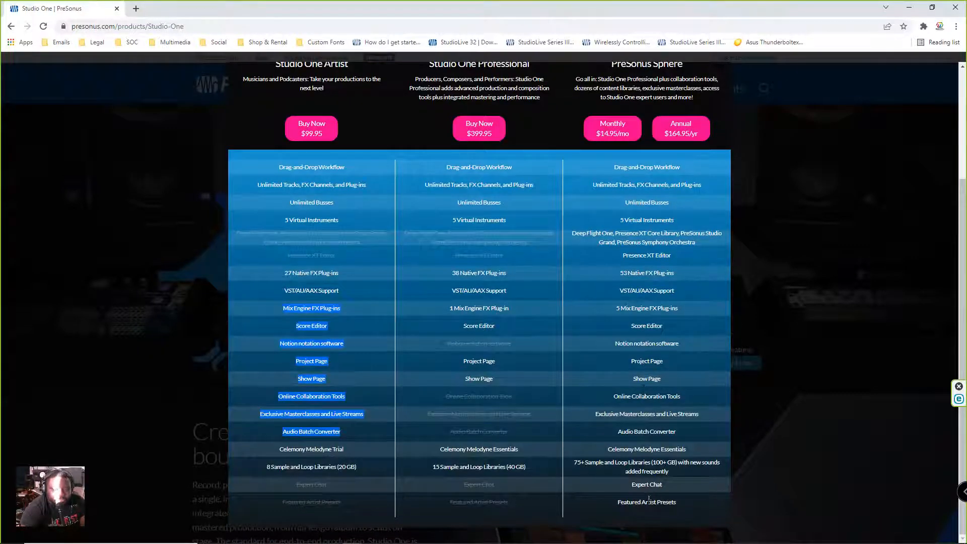
scroll(641, 480, "up", 3)
scroll(635, 438, "down", 3)
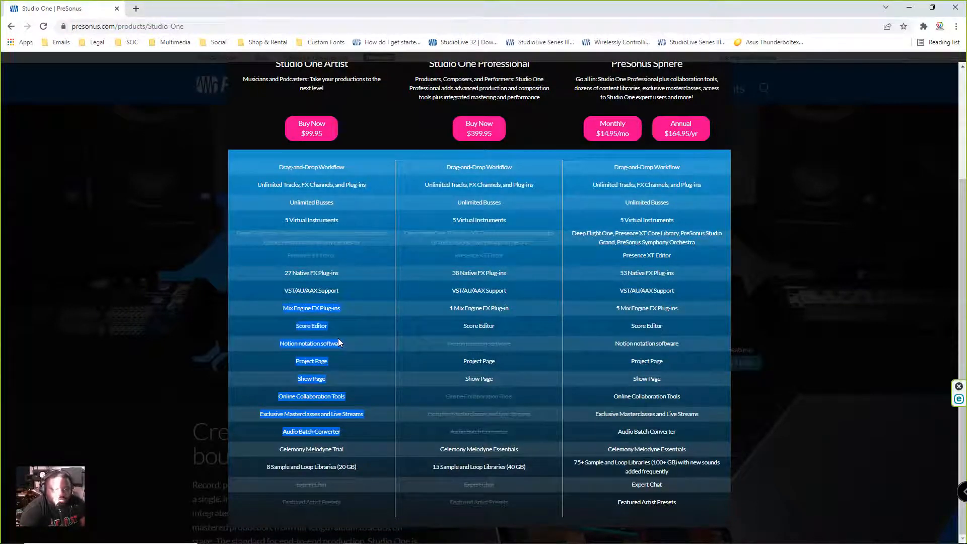
left_click(354, 380)
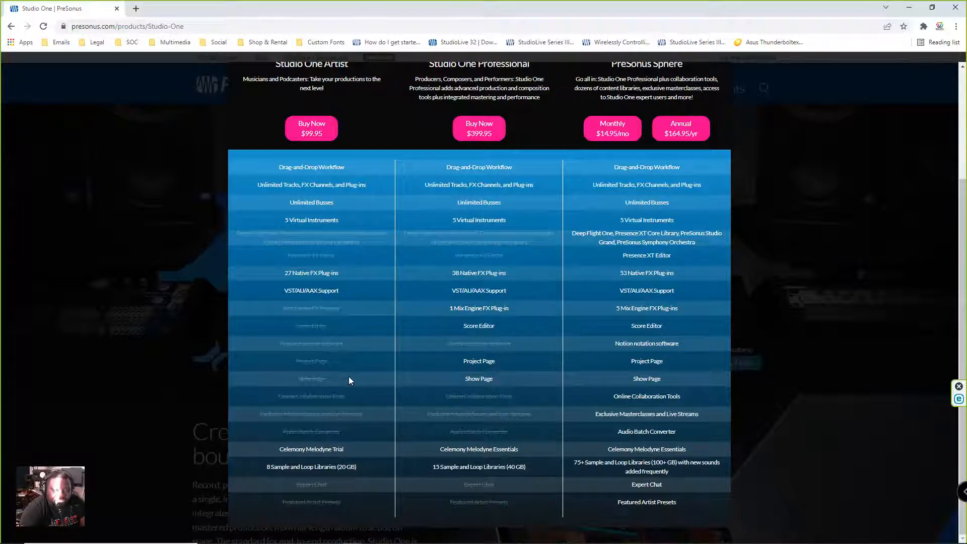
Examine the Studio One Professional features against the Artist and Sphere editions, highlighting the Professional heading and clearing the highlight
scroll(371, 366, "up", 3)
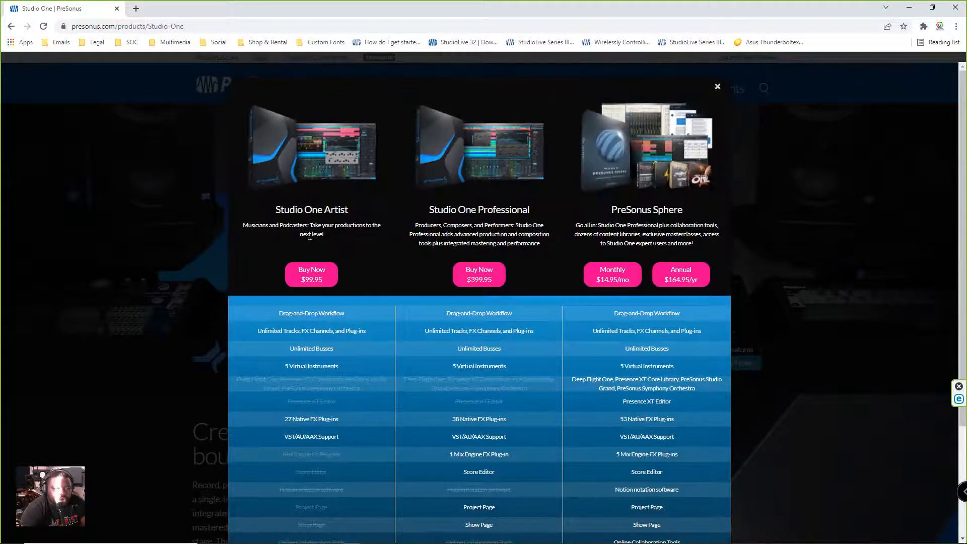
scroll(370, 343, "down", 3)
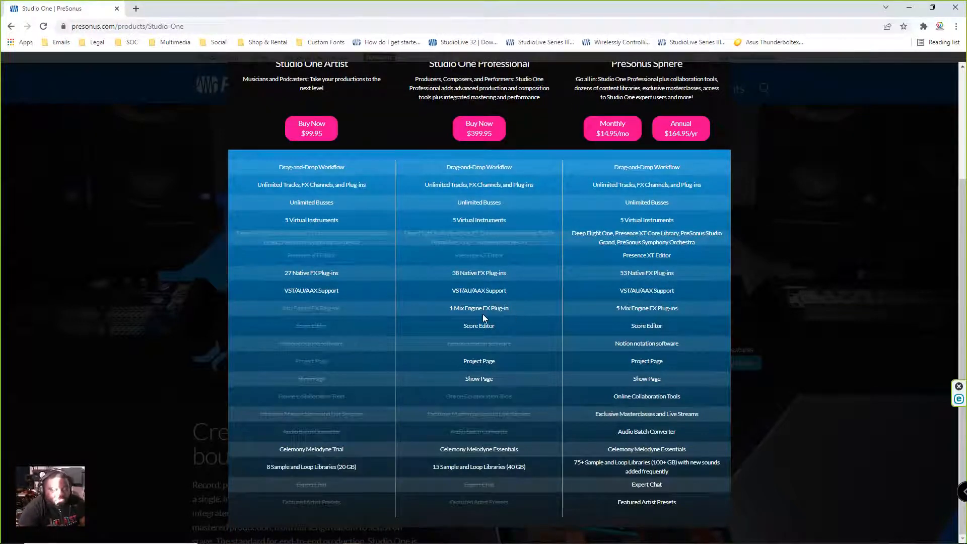
scroll(482, 313, "up", 1)
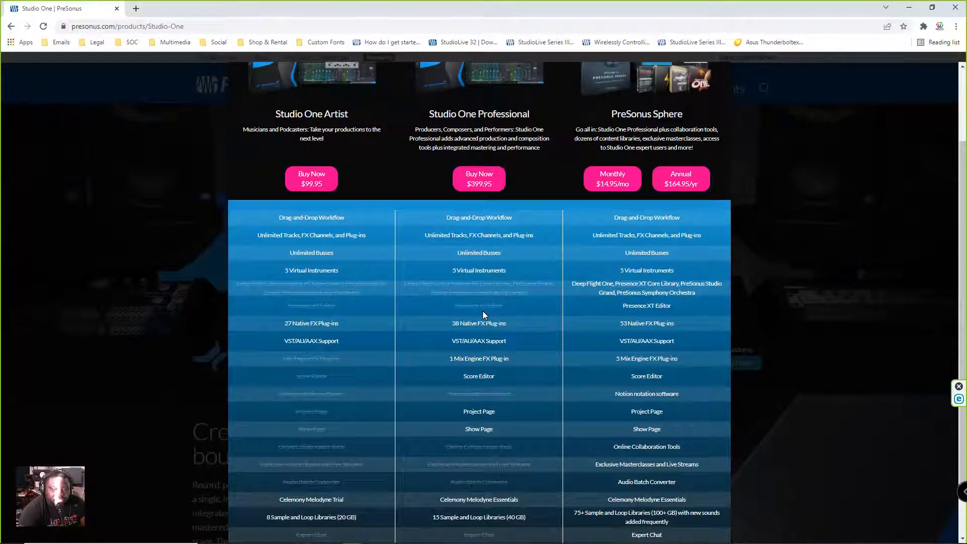
scroll(473, 313, "up", 2)
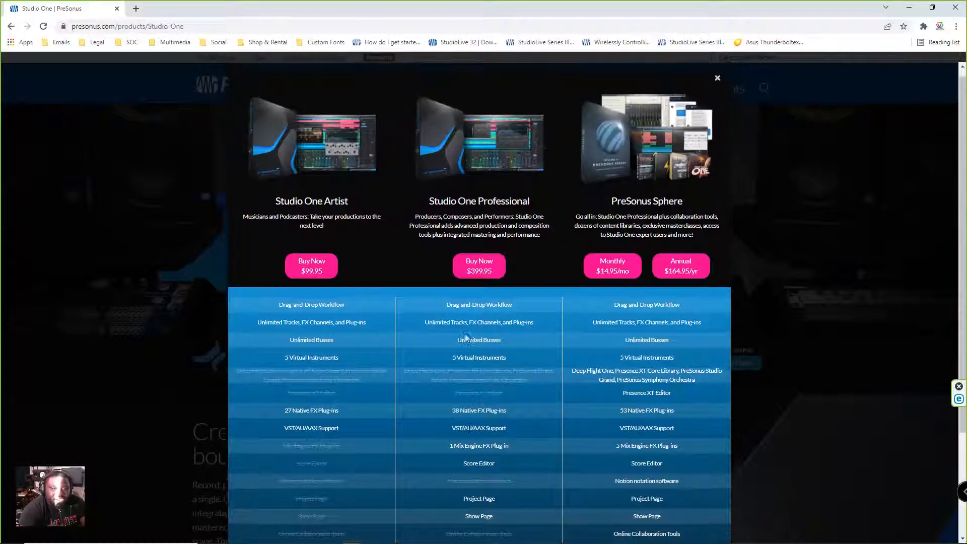
left_click_drag(451, 210, 501, 212)
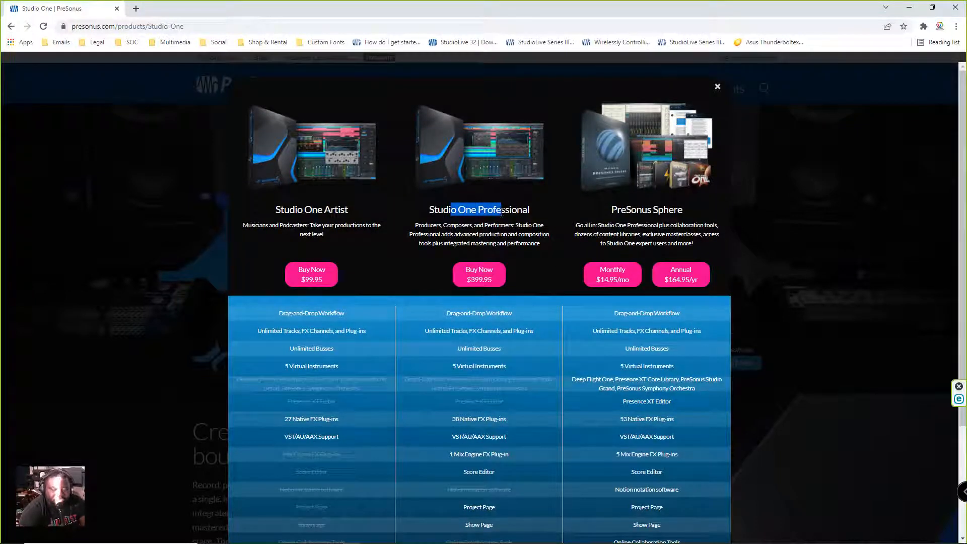
scroll(524, 310, "down", 3)
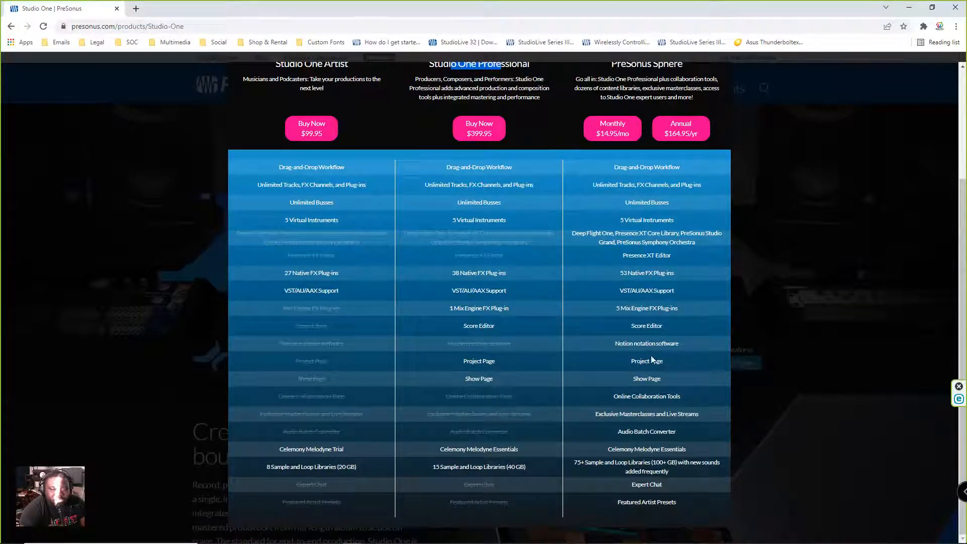
left_click(709, 366)
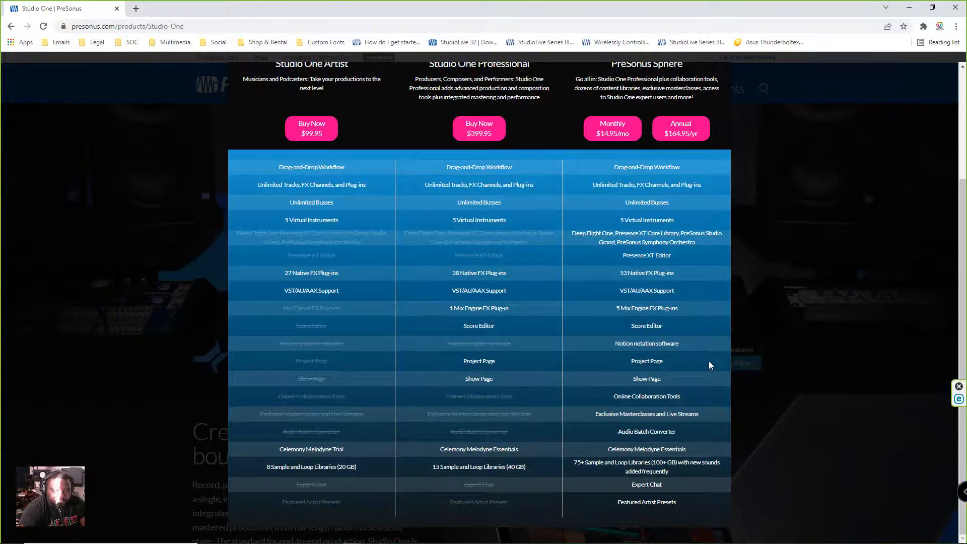
Enlarge the comparison page to 175% with all three editions side by side
scroll(708, 361, "up", 5)
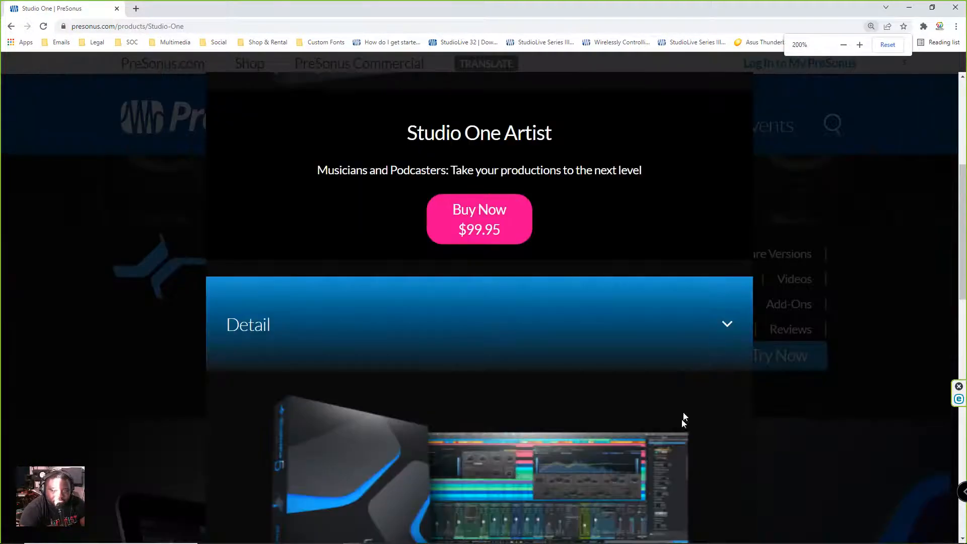
scroll(683, 413, "down", 6)
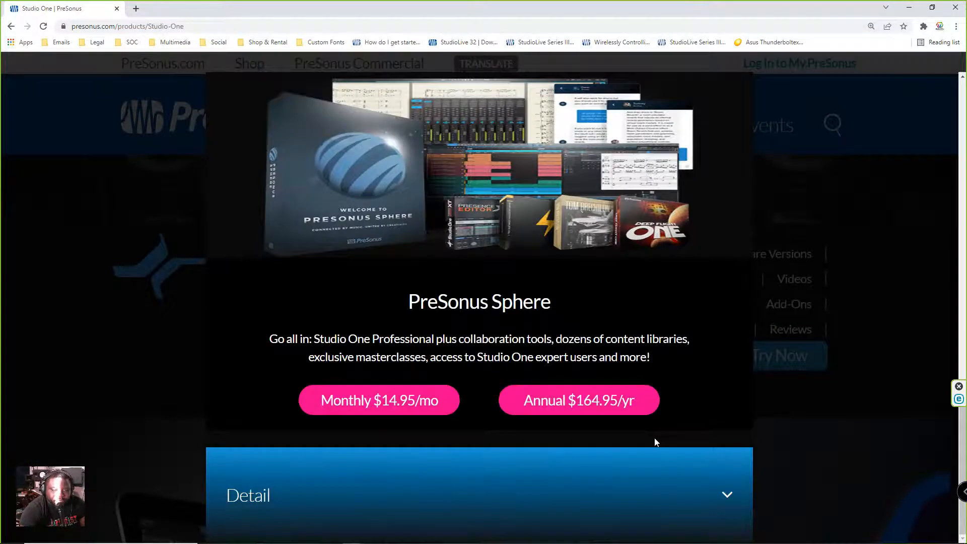
scroll(655, 442, "up", 7)
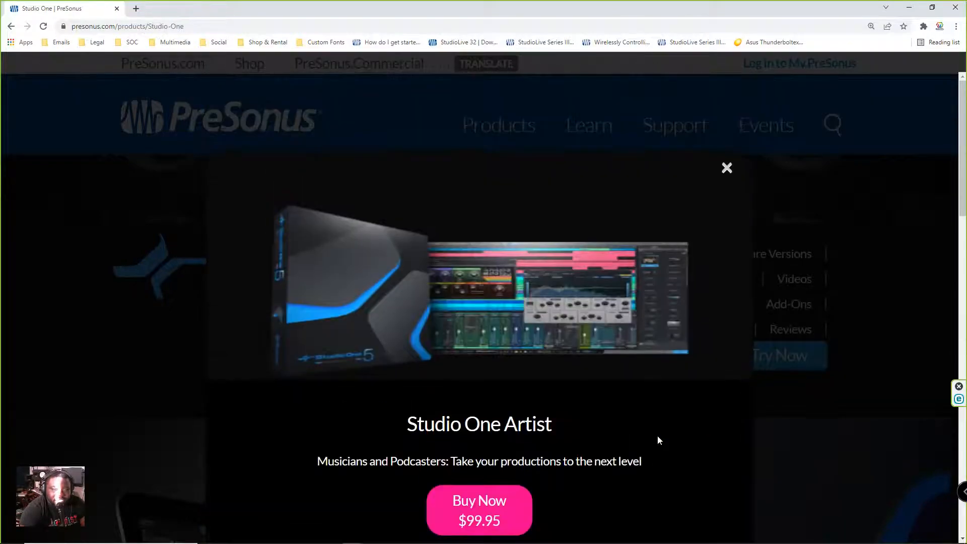
scroll(658, 440, "down", 1)
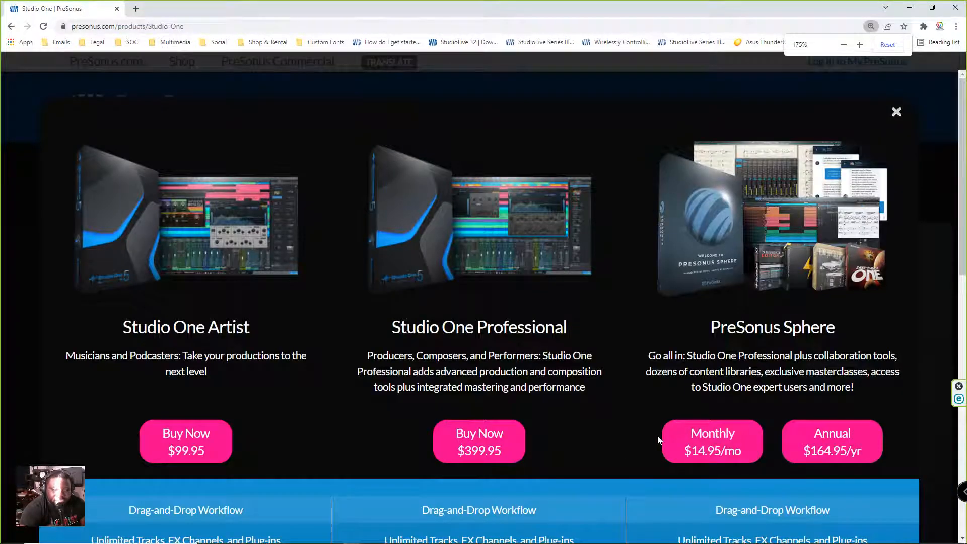
Compare the Deep Flight One, Presence XT Core Library and PreSonus Symphony Orchestra entry for Professional and Sphere, highlighting it in both columns
scroll(562, 432, "down", 4)
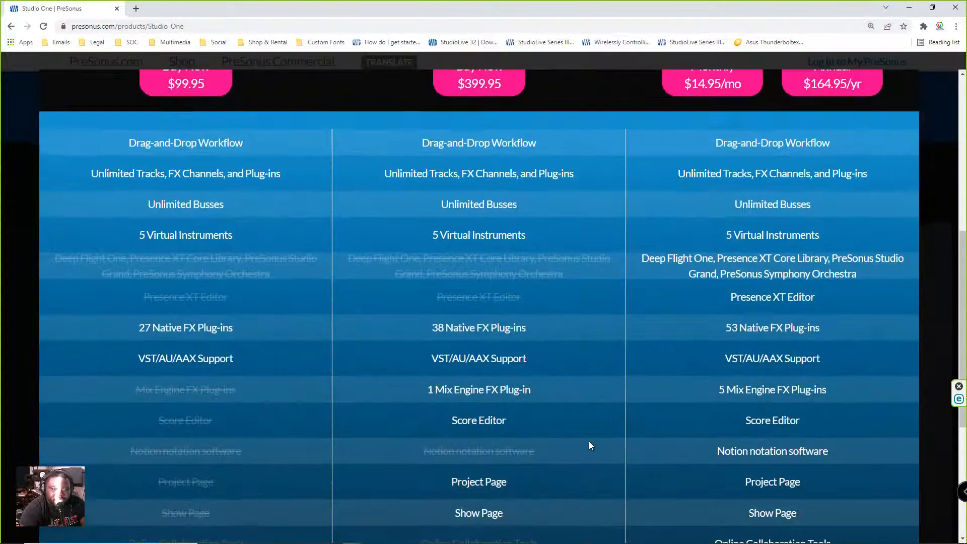
scroll(591, 446, "up", 2)
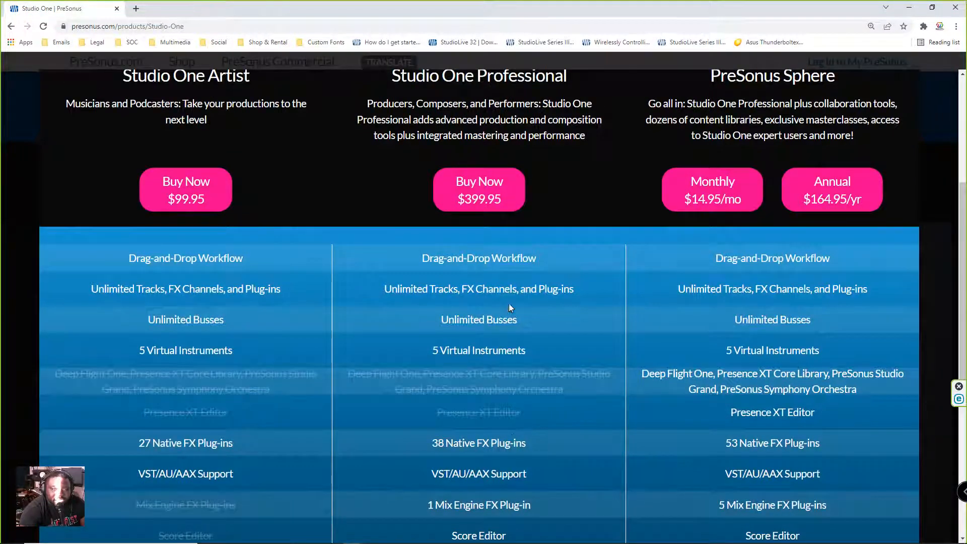
scroll(510, 274, "down", 4)
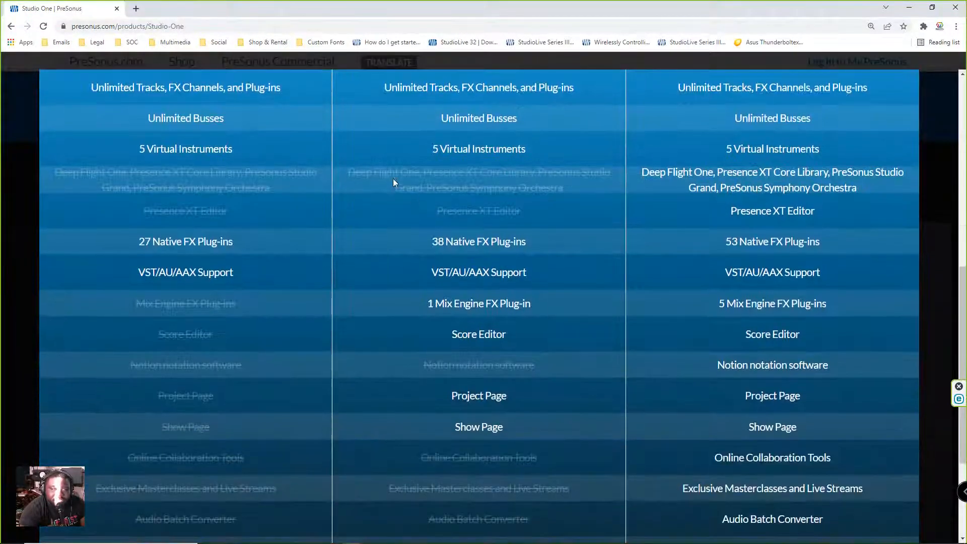
left_click_drag(351, 170, 559, 183)
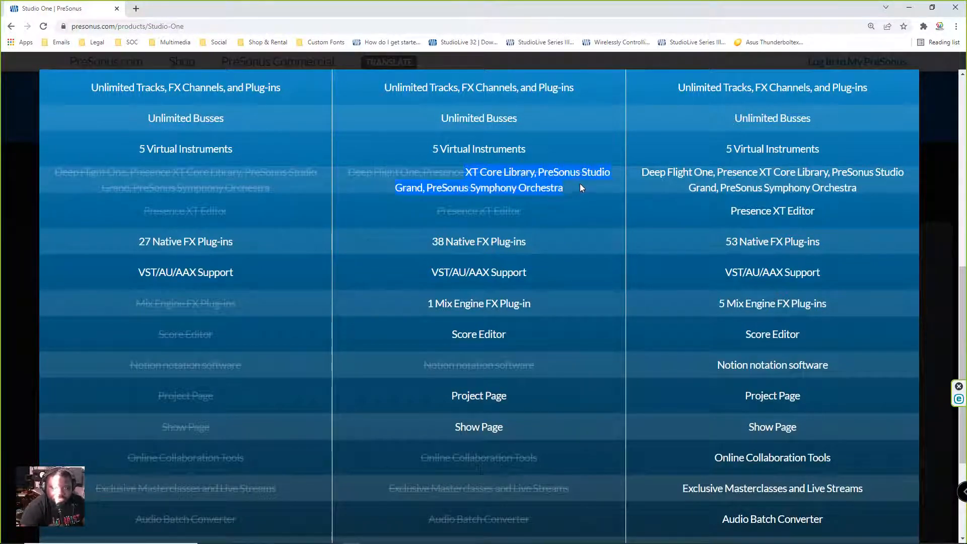
left_click(648, 172)
left_click_drag(675, 172, 856, 187)
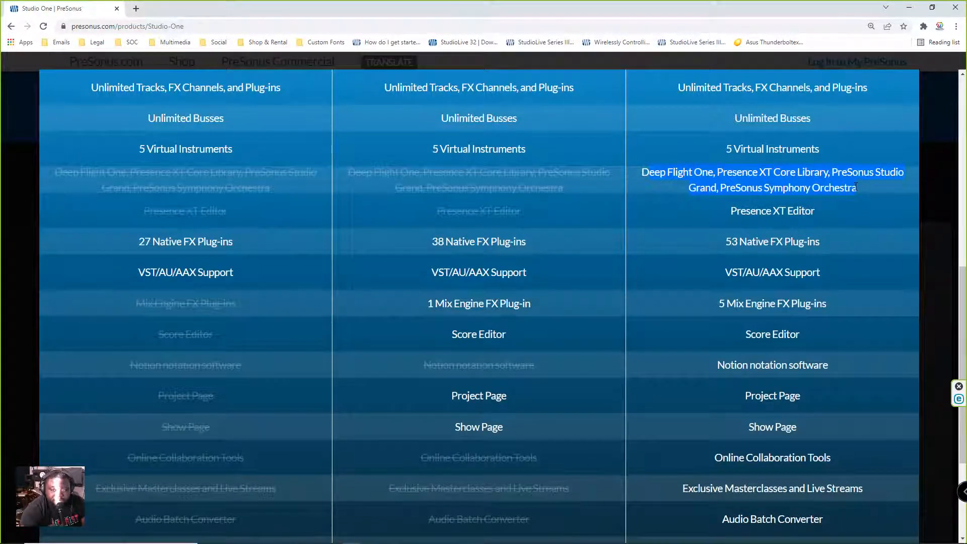
Examine the lower feature rows and highlight Notion notation software in the Studio One Professional column
scroll(582, 280, "down", 2)
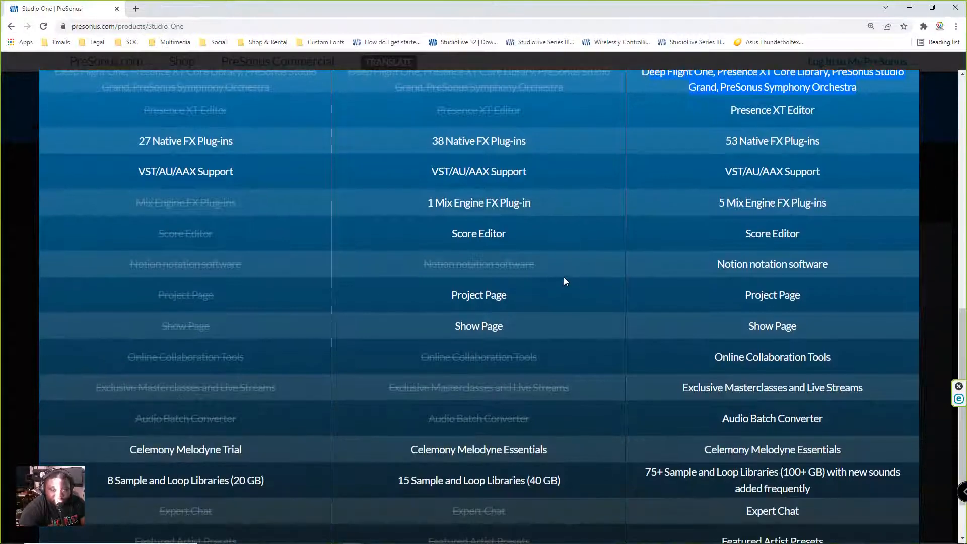
scroll(578, 265, "down", 1)
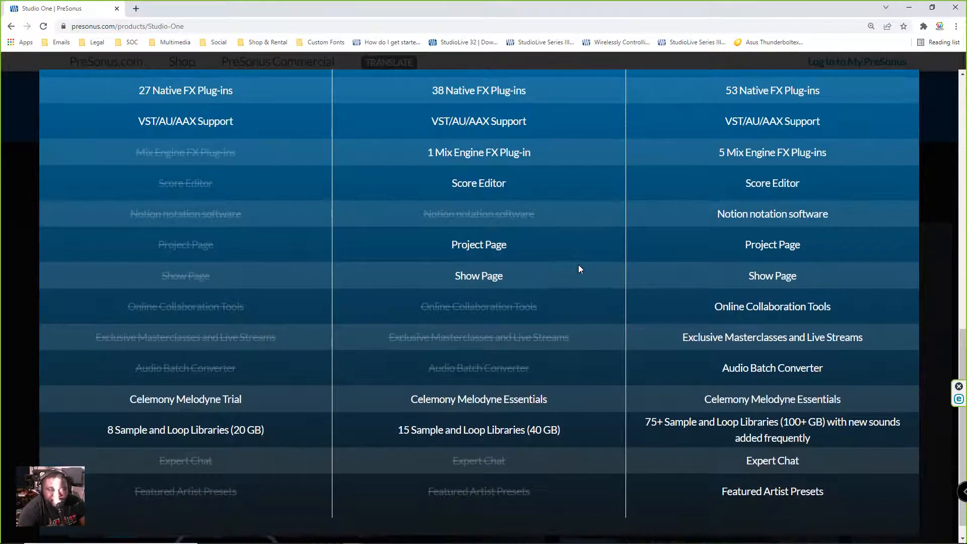
left_click_drag(424, 214, 561, 213)
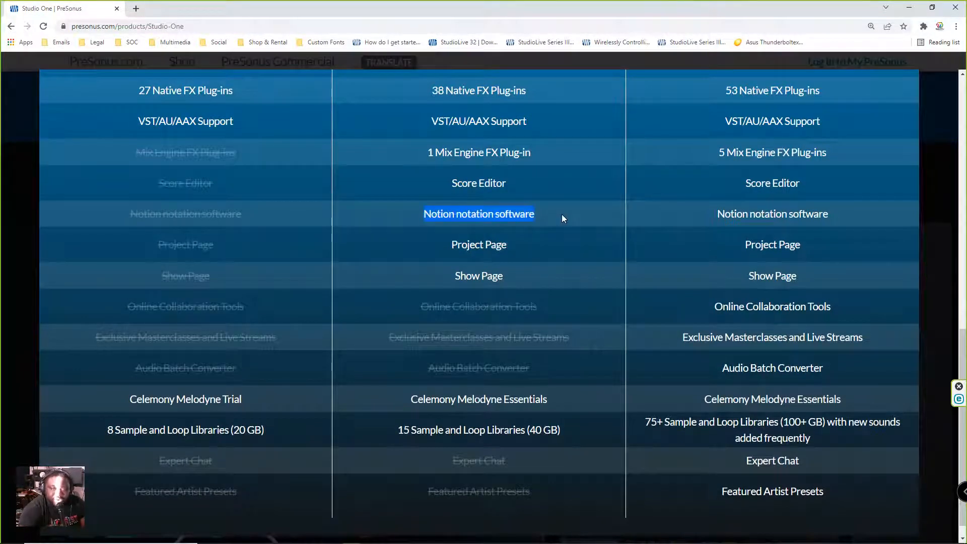
scroll(519, 293, "down", 1)
scroll(519, 294, "up", 2)
scroll(520, 296, "down", 1)
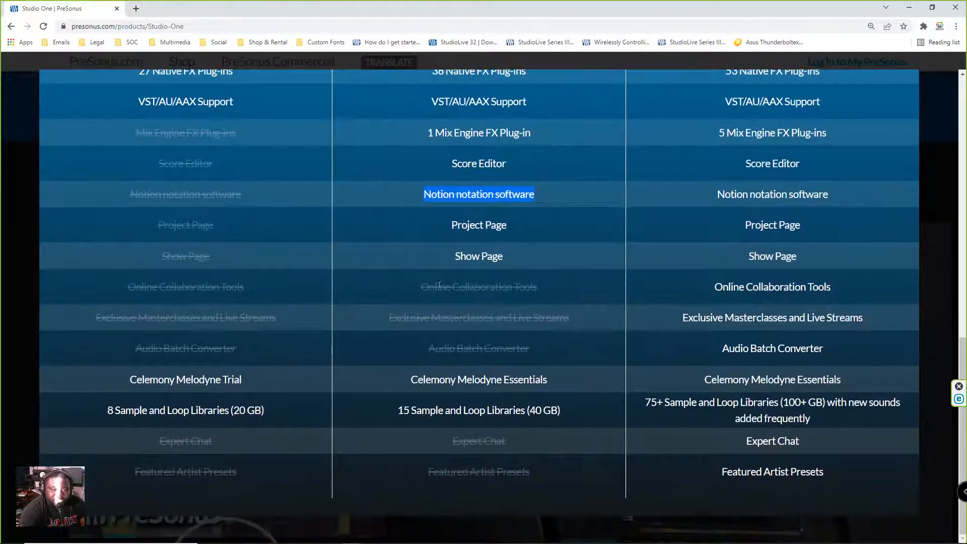
Highlight Online Collaboration Tools, Exclusive Masterclasses and Live Streams, Audio Batch Converter and Expert Chat one by one in the Studio One Professional column
left_click_drag(402, 294, 550, 298)
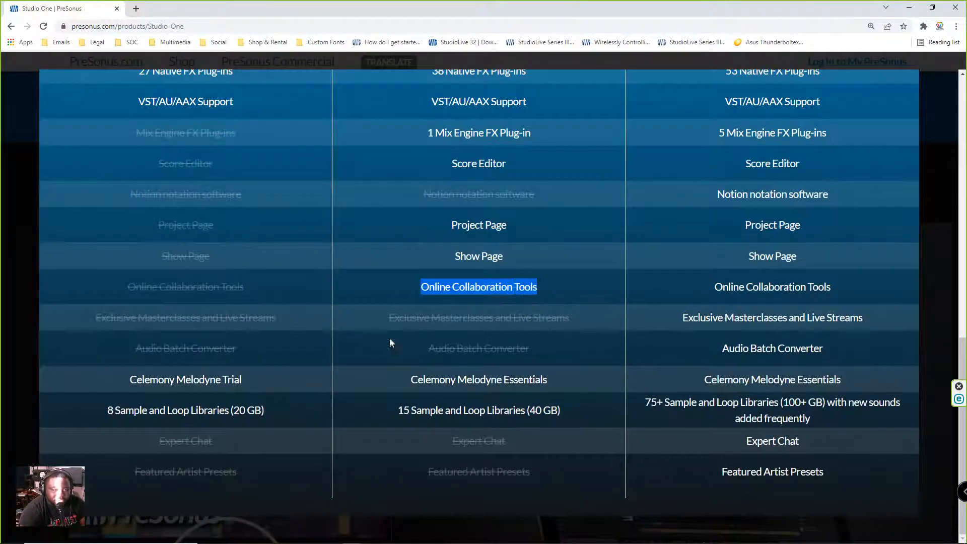
left_click_drag(399, 324, 564, 328)
left_click_drag(463, 353, 522, 351)
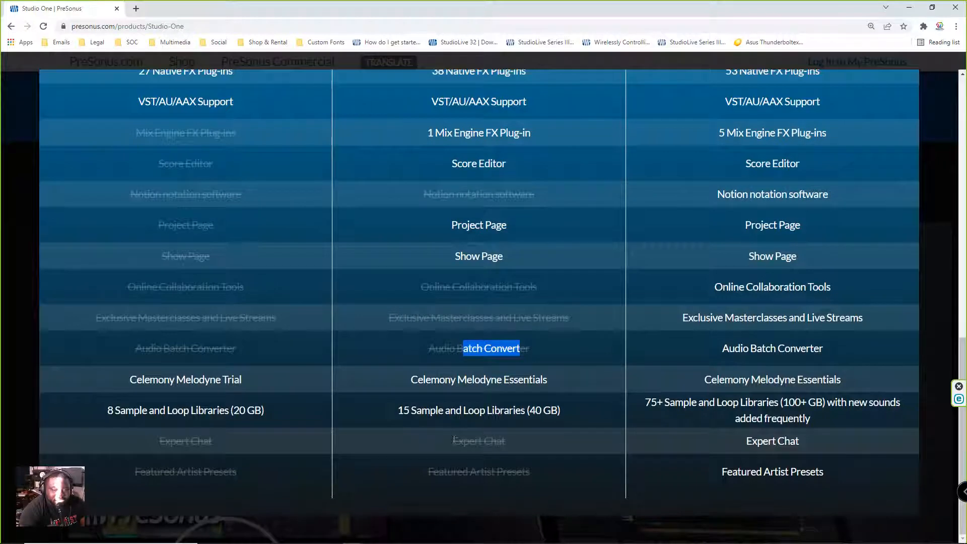
left_click_drag(448, 441, 523, 439)
Reset the page zoom to 100% and review the purchase prices of the three editions
scroll(553, 463, "up", 10)
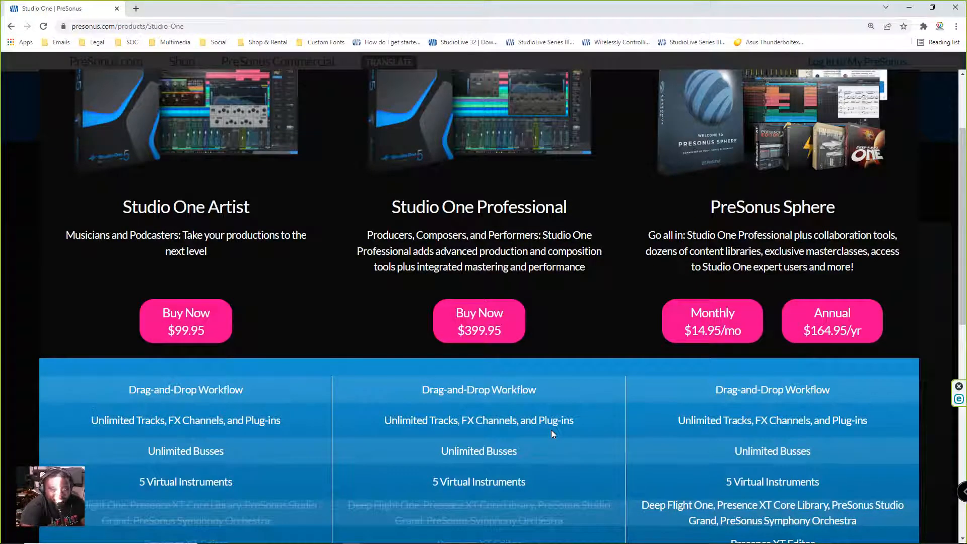
key("ctrl+0")
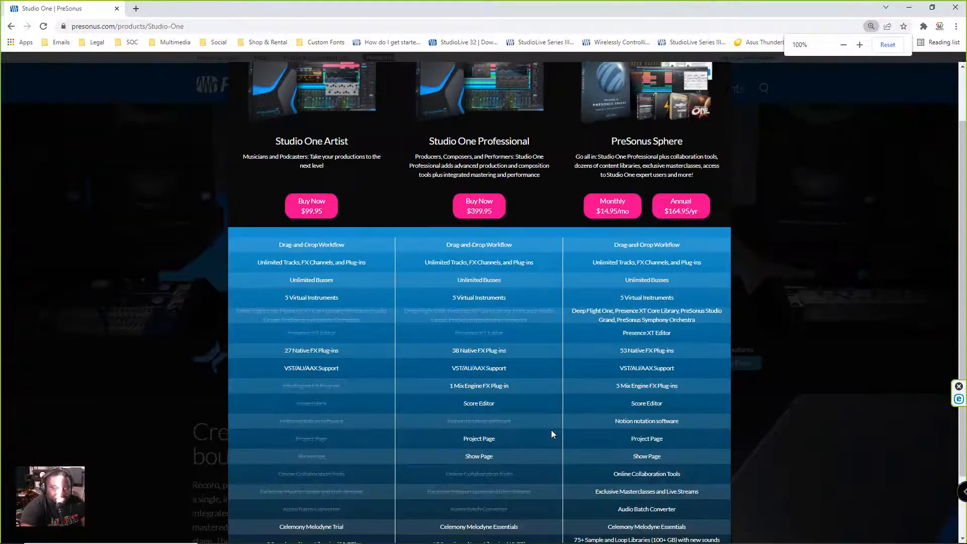
scroll(554, 400, "up", 1)
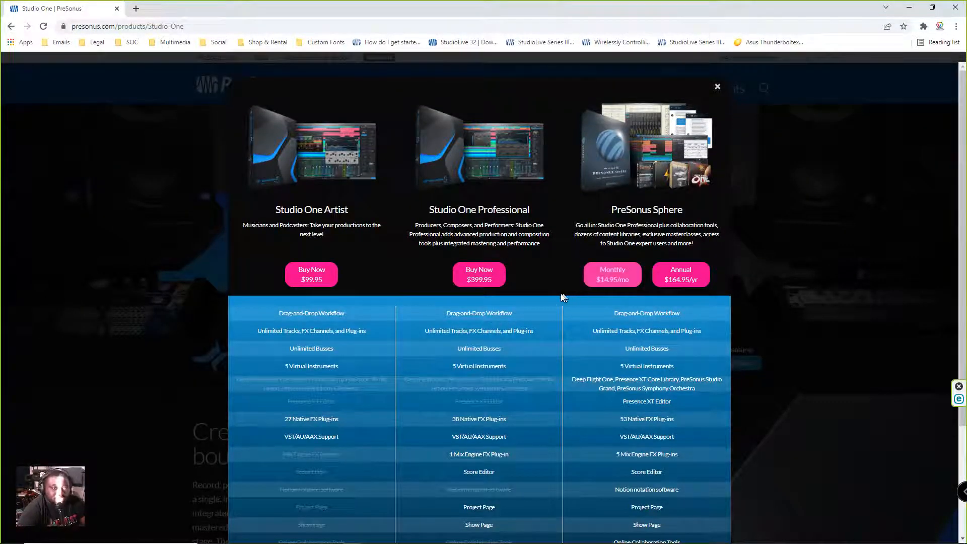
Close the purchase options and the browser, and switch to the Studio One application
left_click(717, 88)
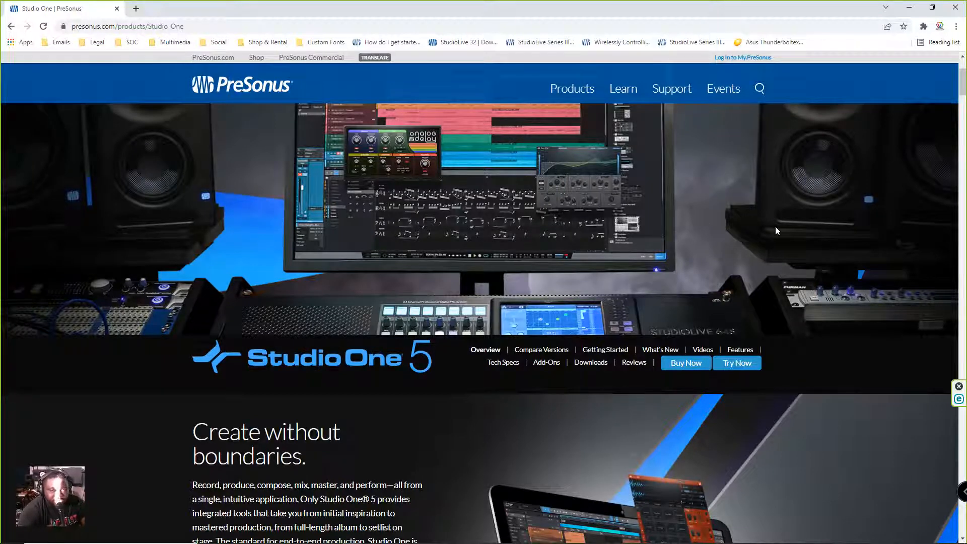
left_click(956, 11)
mouse_move(468, 540)
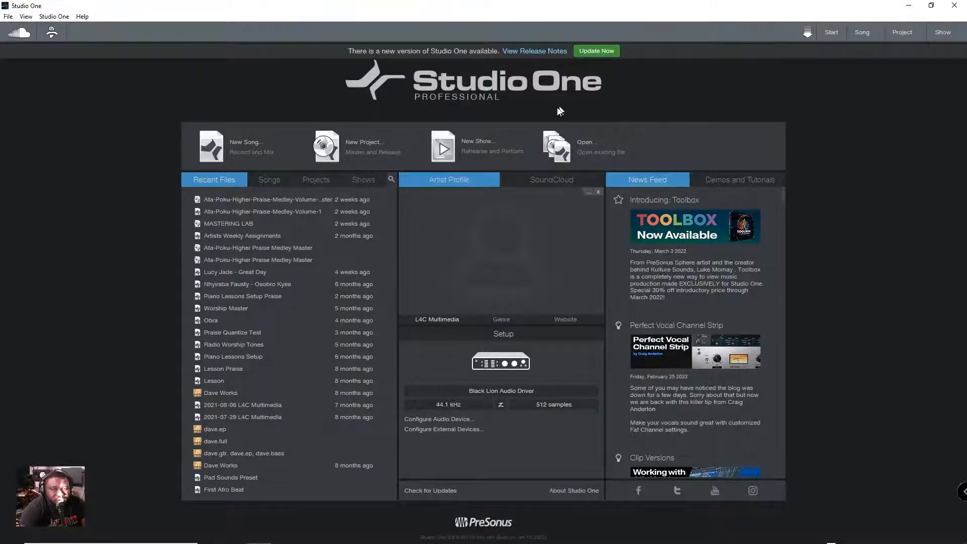
Bring up the dialog for opening an existing file and cancel it
left_click(586, 146)
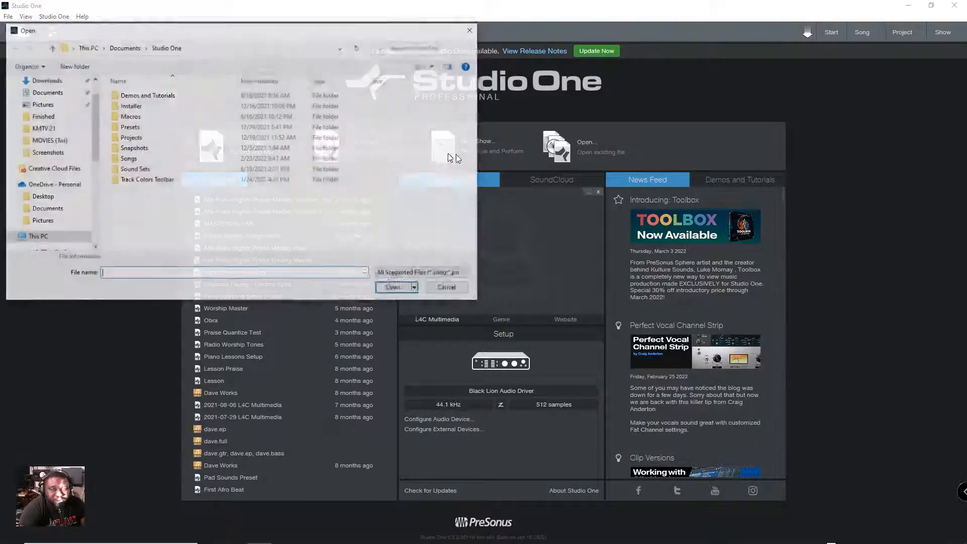
left_click(451, 295)
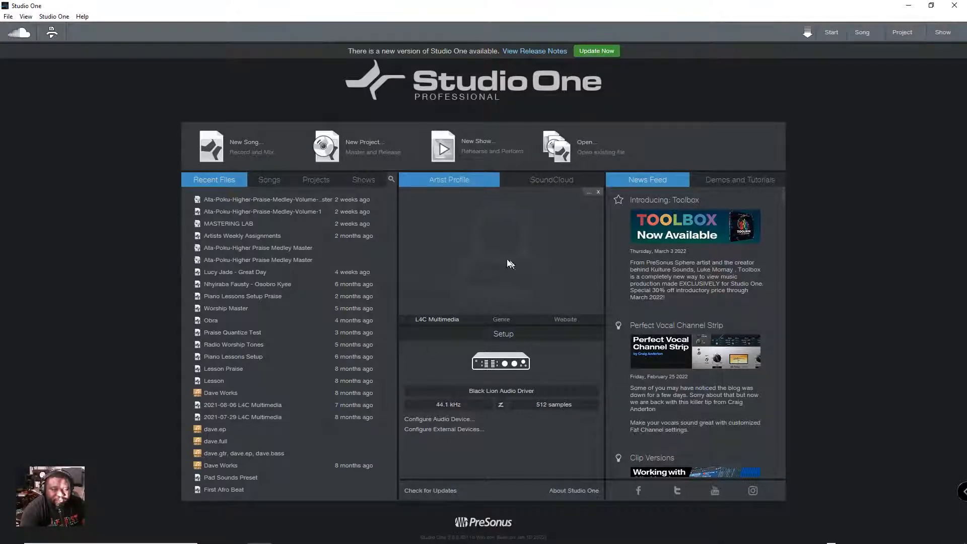
Examine the artist name and genre fields of the artist profile without changing their contents
left_click(440, 320)
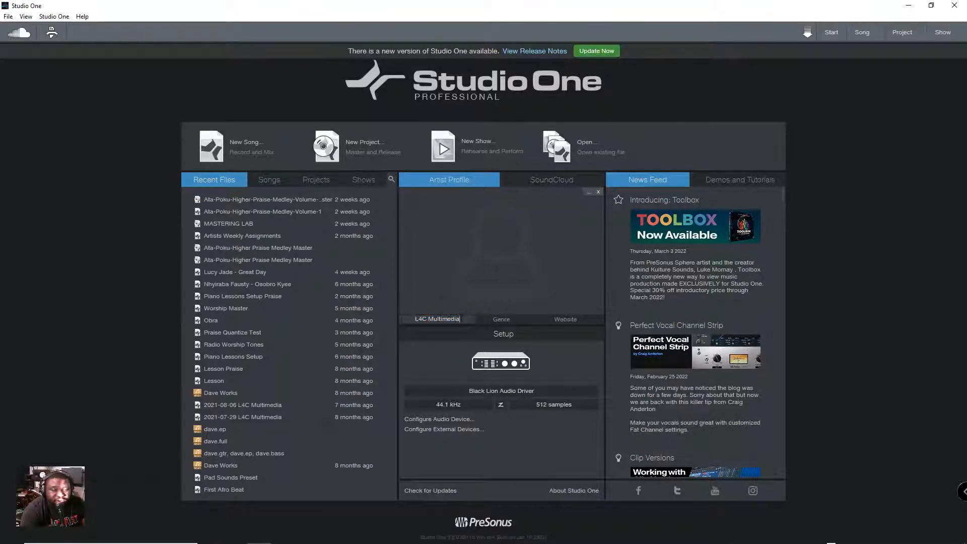
left_click_drag(460, 319, 415, 319)
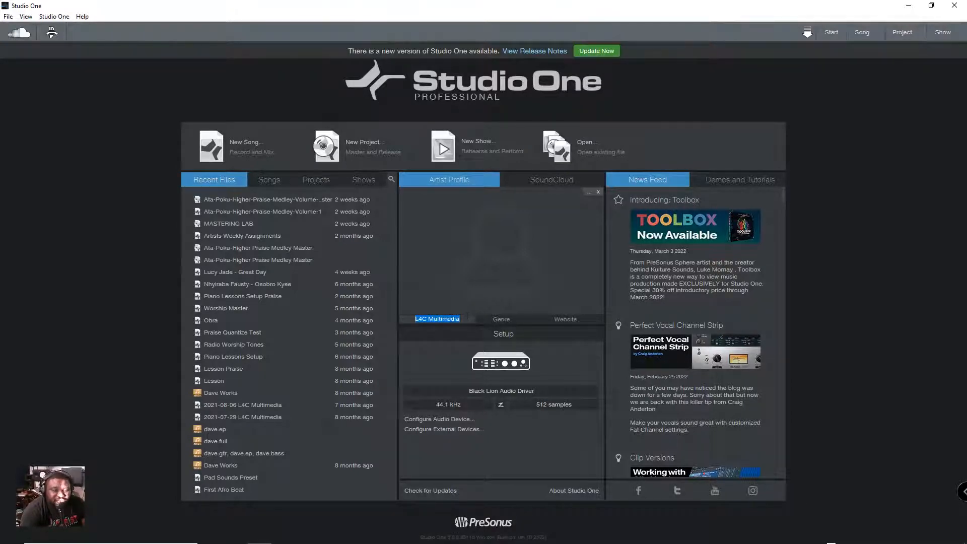
left_click(509, 319)
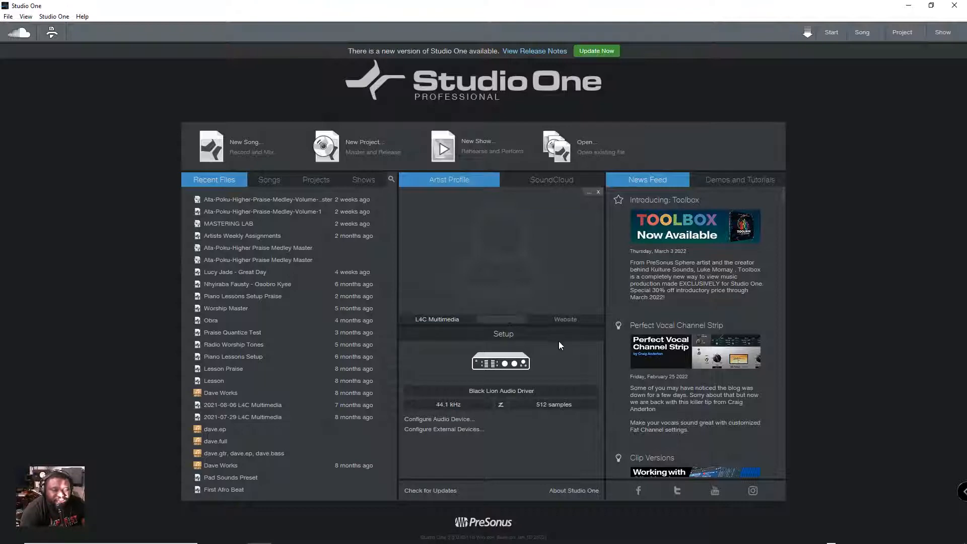
left_click(582, 361)
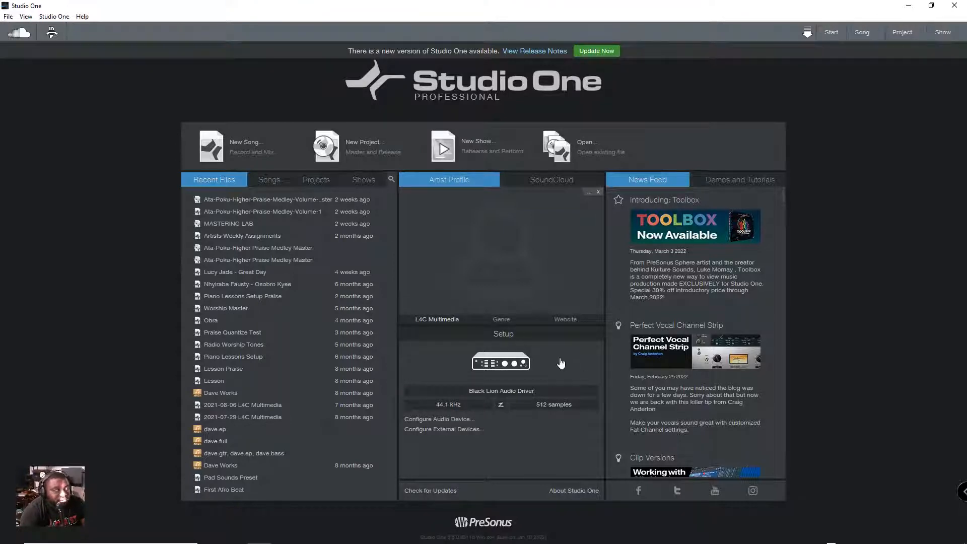
left_click(504, 320)
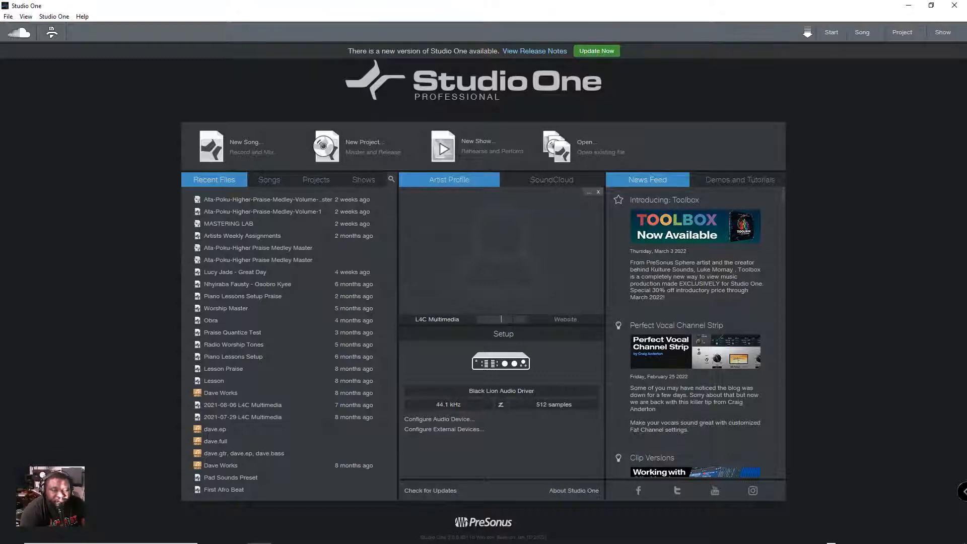
left_click(568, 342)
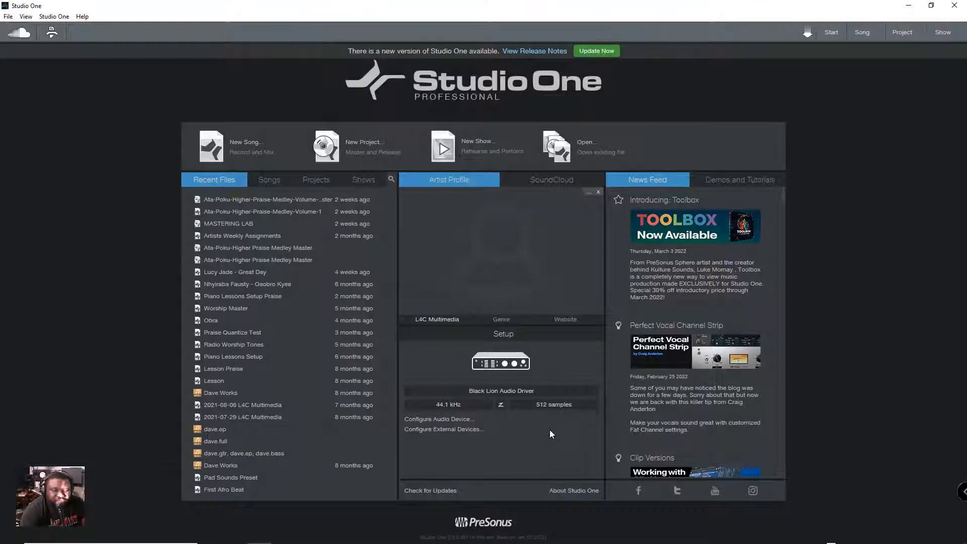
Examine the audio device settings and the list of available audio devices, and cancel without changes
left_click(444, 420)
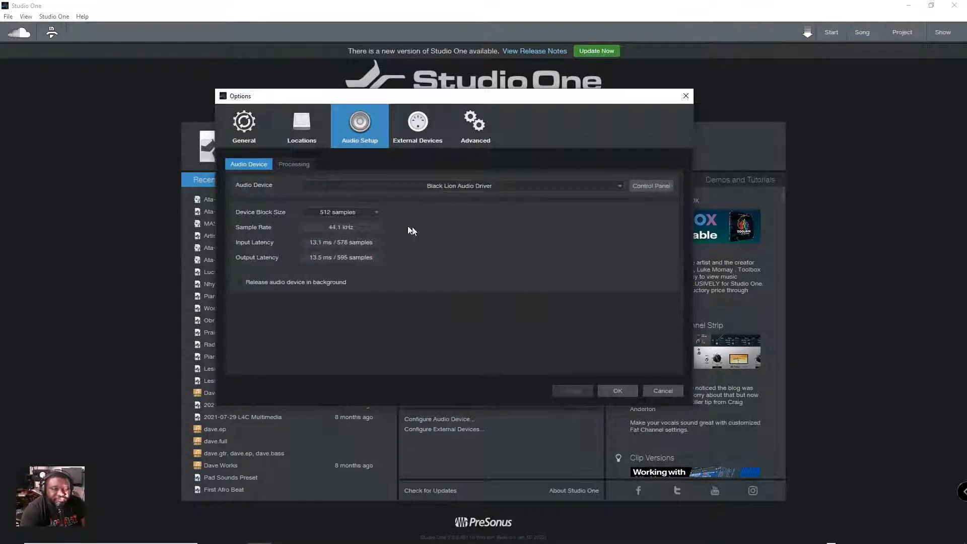
left_click(669, 391)
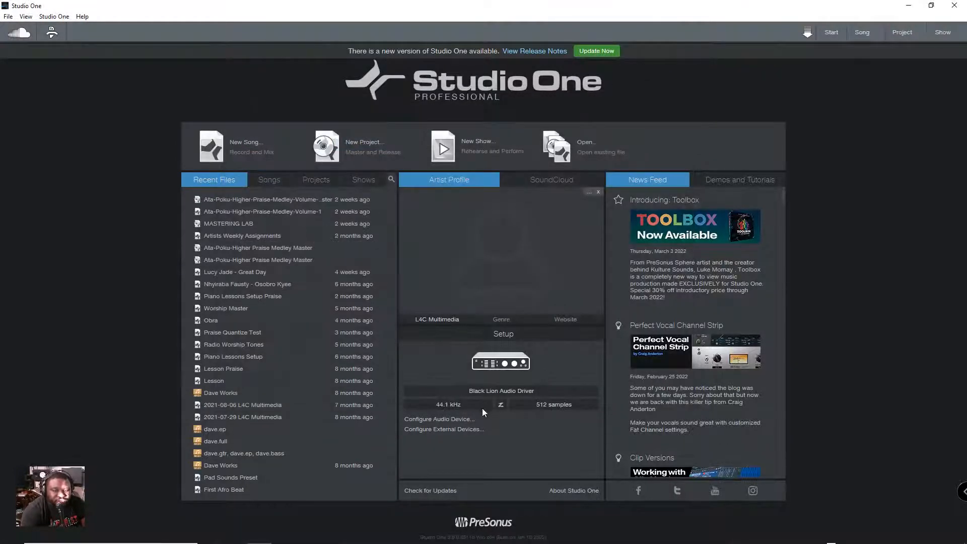
left_click(523, 391)
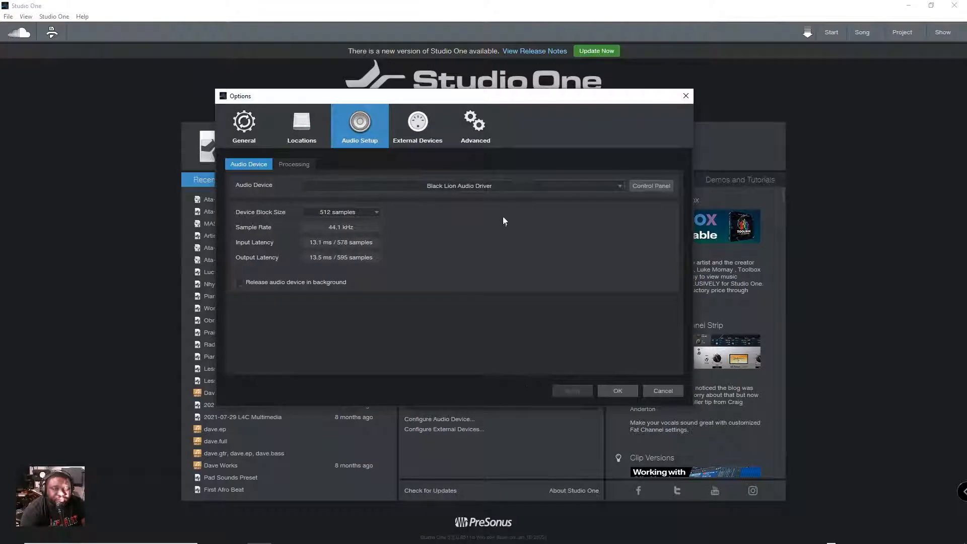
left_click(548, 185)
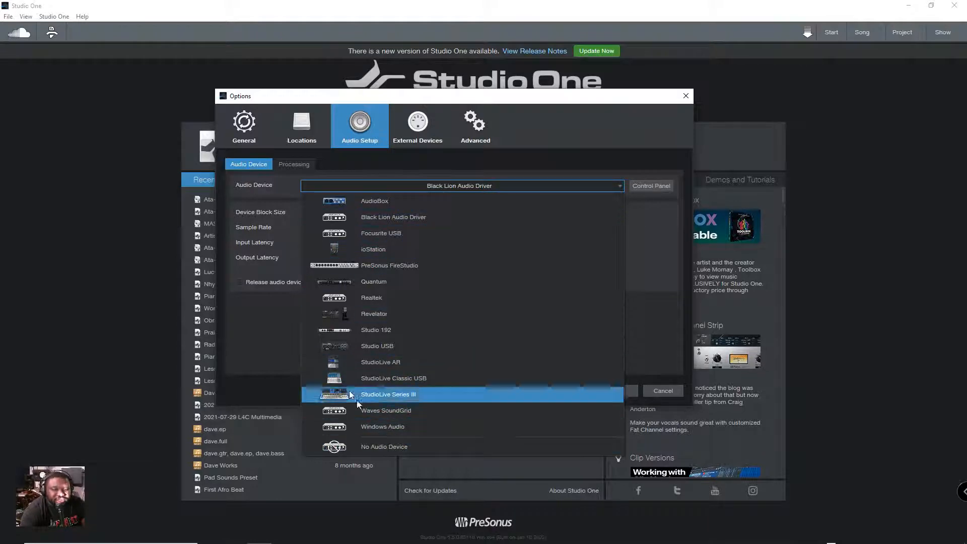
left_click(269, 360)
left_click(651, 391)
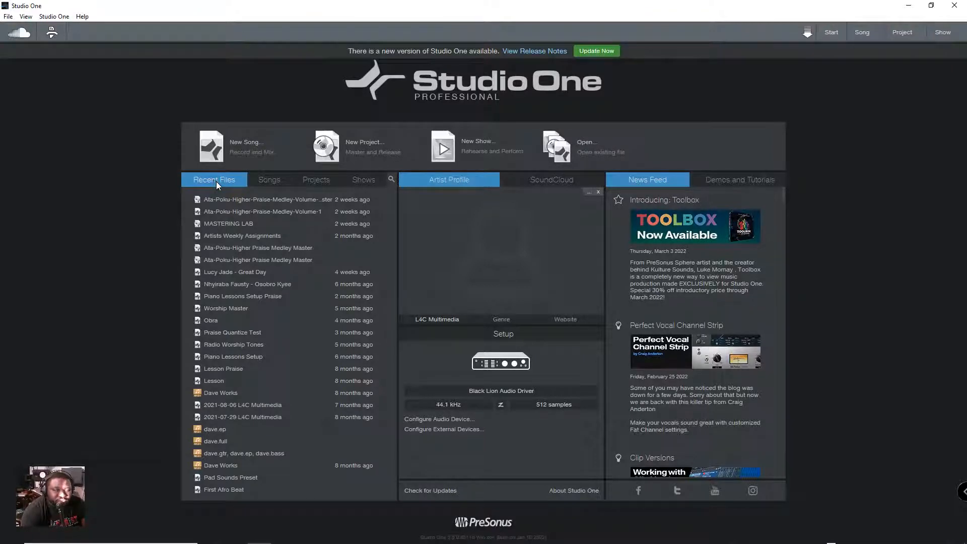
Browse the start page's Songs, Projects and Shows lists, and return to the Recent Files list
left_click(262, 180)
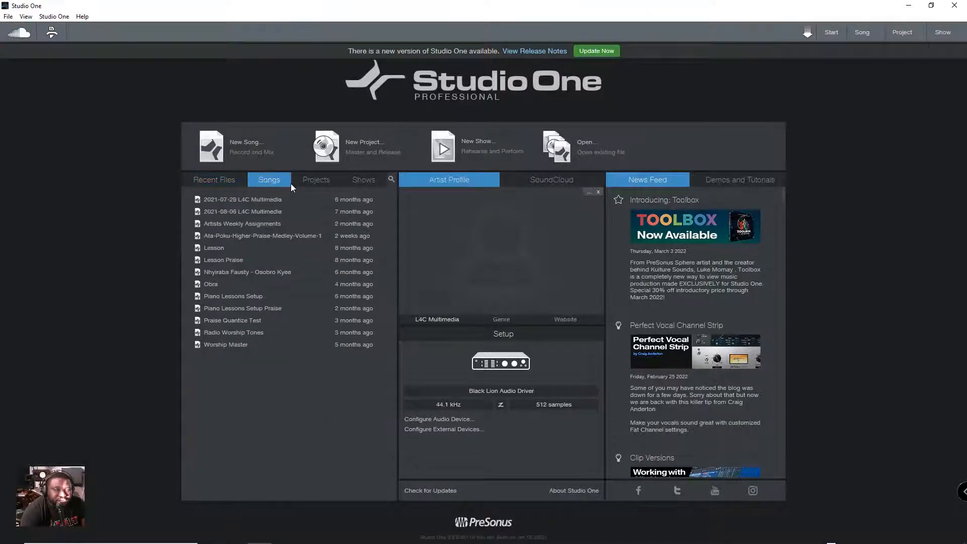
left_click(316, 180)
left_click(270, 180)
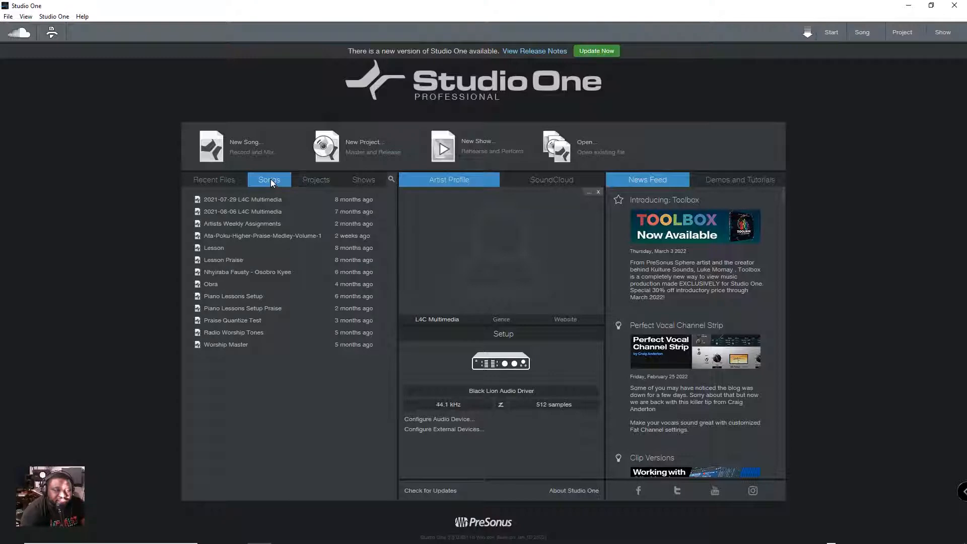
left_click(208, 179)
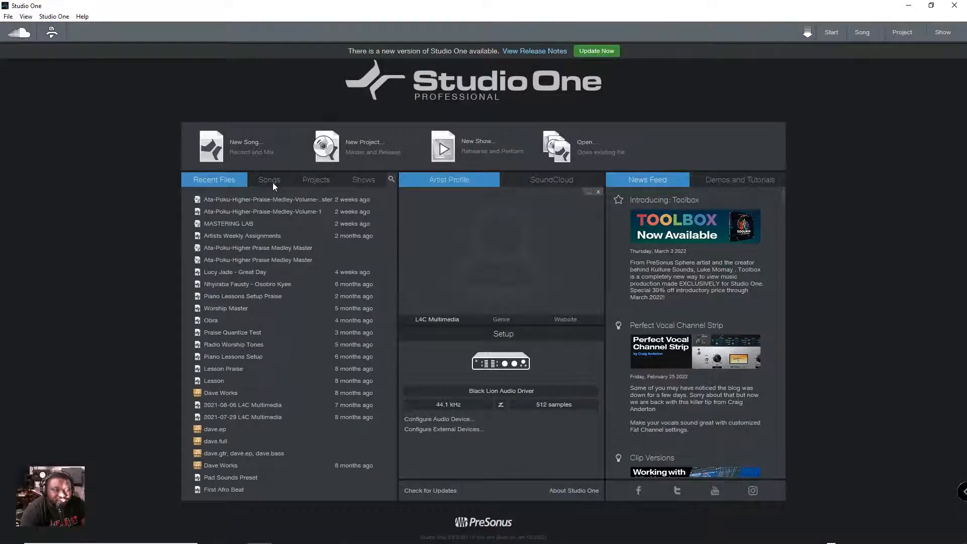
left_click(273, 181)
left_click(316, 179)
left_click(363, 178)
left_click(227, 177)
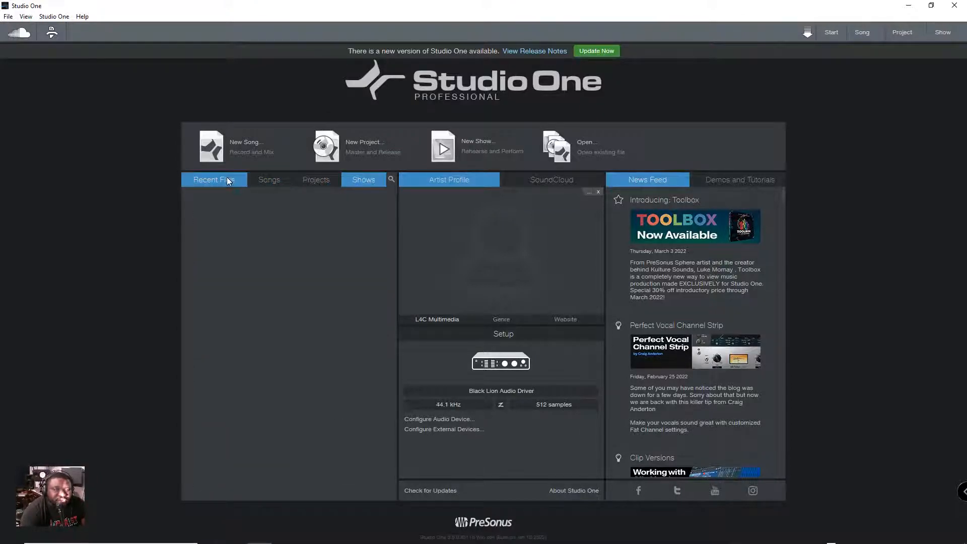
left_click(268, 180)
left_click(316, 181)
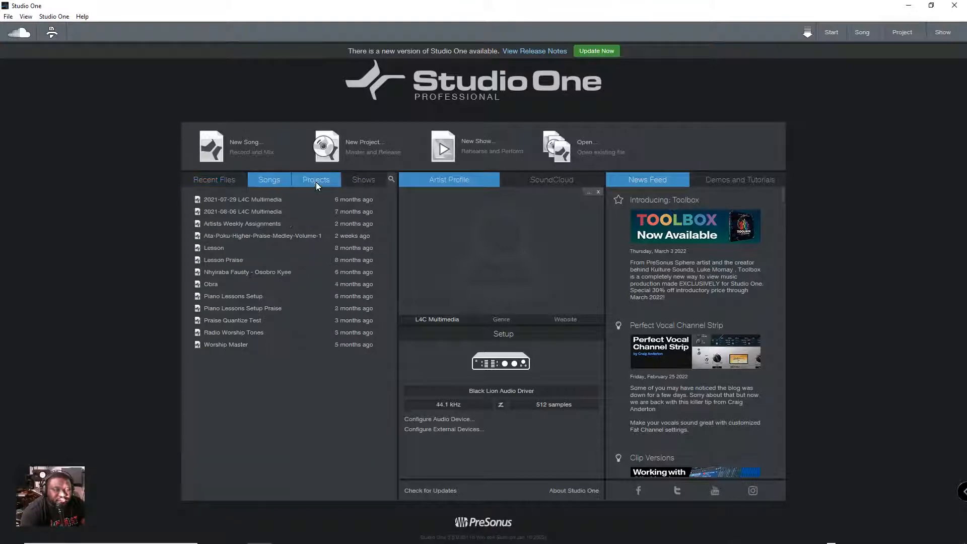
left_click(279, 178)
left_click(221, 174)
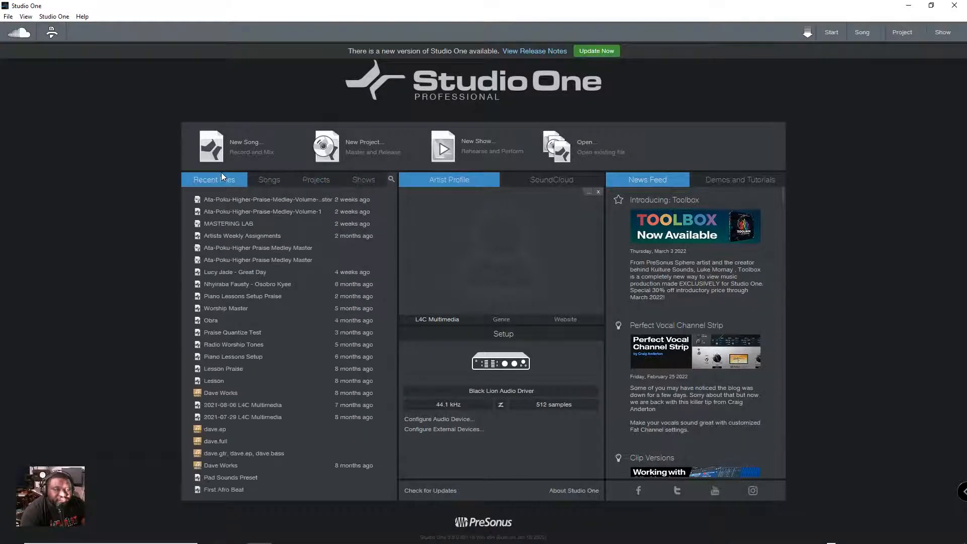
left_click(272, 181)
left_click(320, 181)
left_click(353, 181)
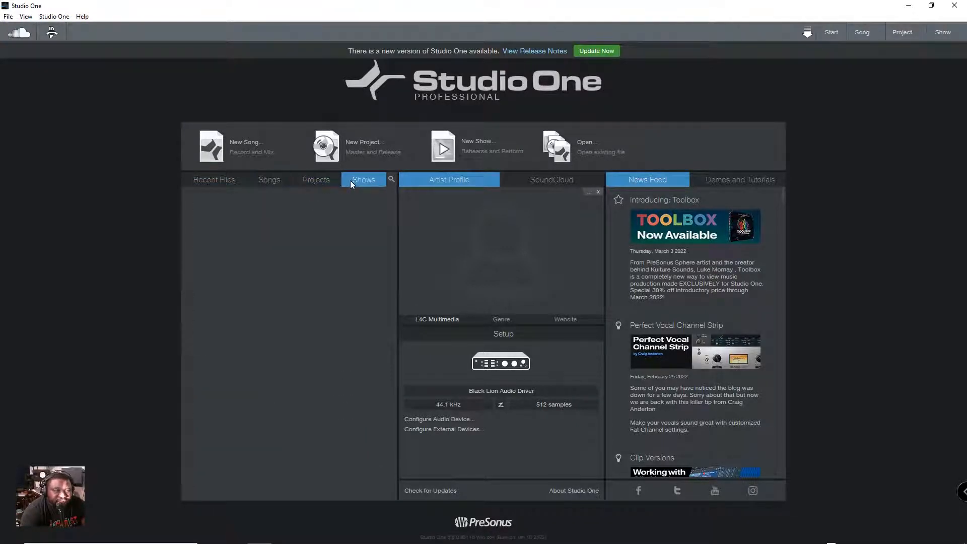
left_click(220, 185)
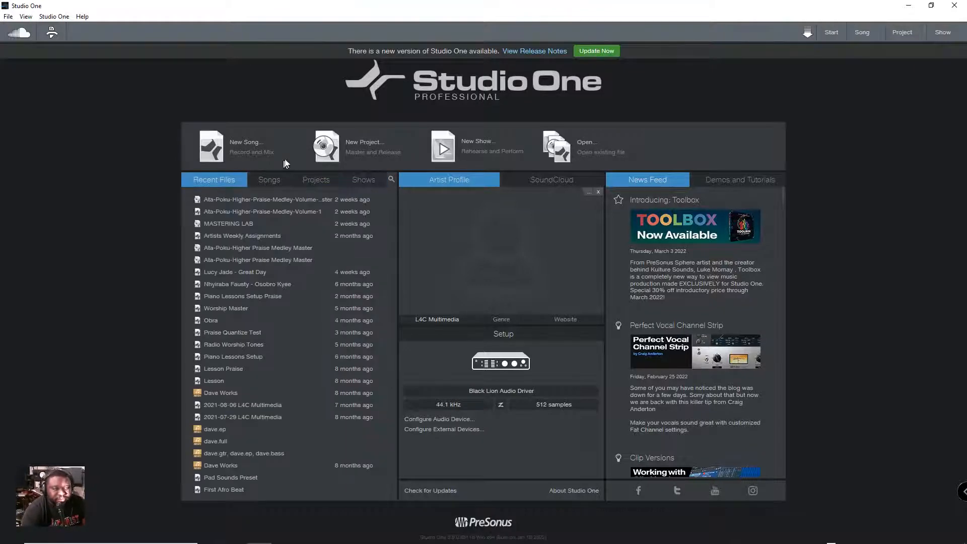
Start setting up a new song and inspect the folder selection for its save location, leaving the location as it is
left_click(242, 145)
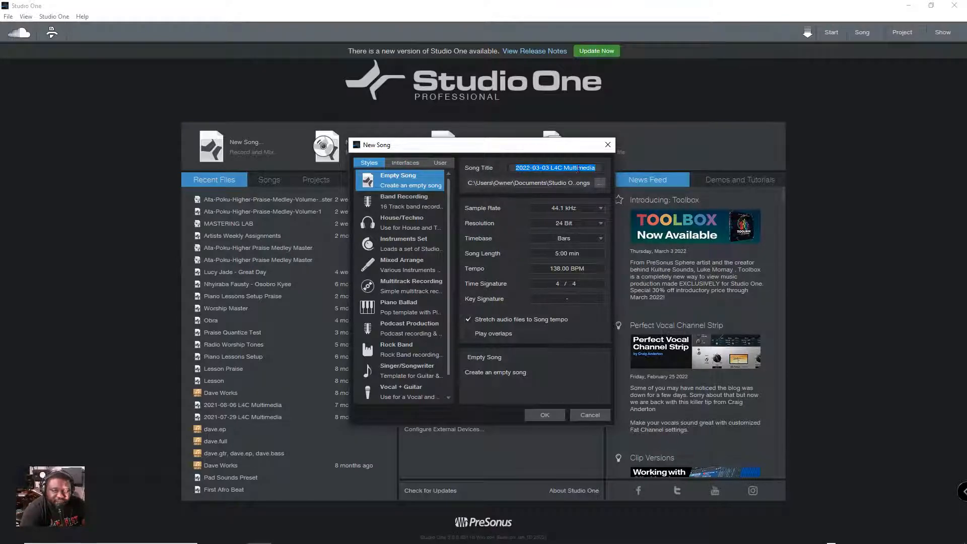
left_click(601, 183)
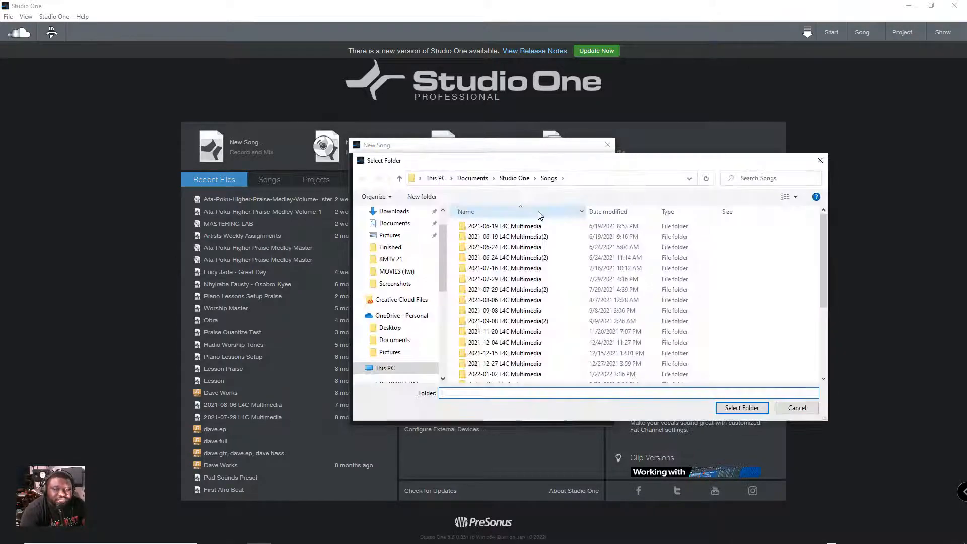
left_click(797, 408)
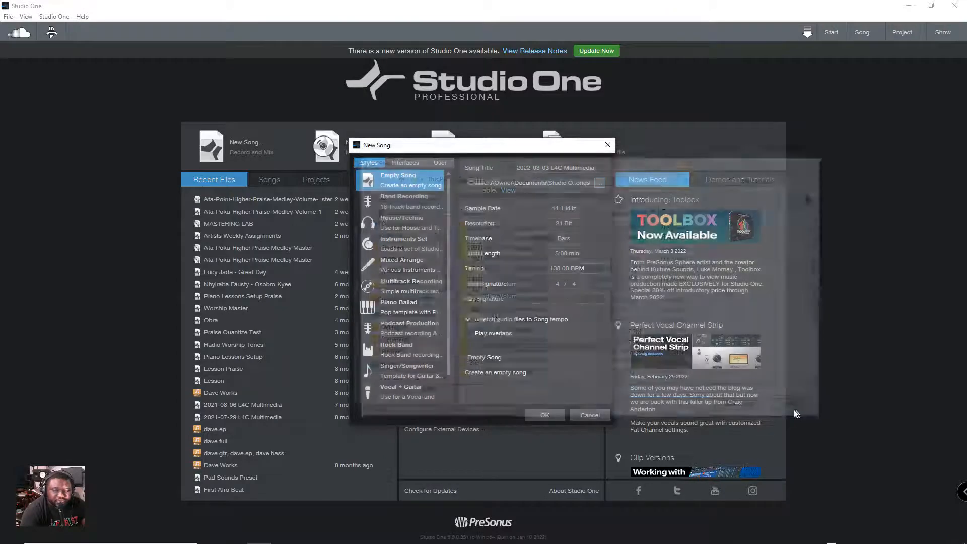
Examine the sample rate options available for the new song without choosing another one
left_click(582, 205)
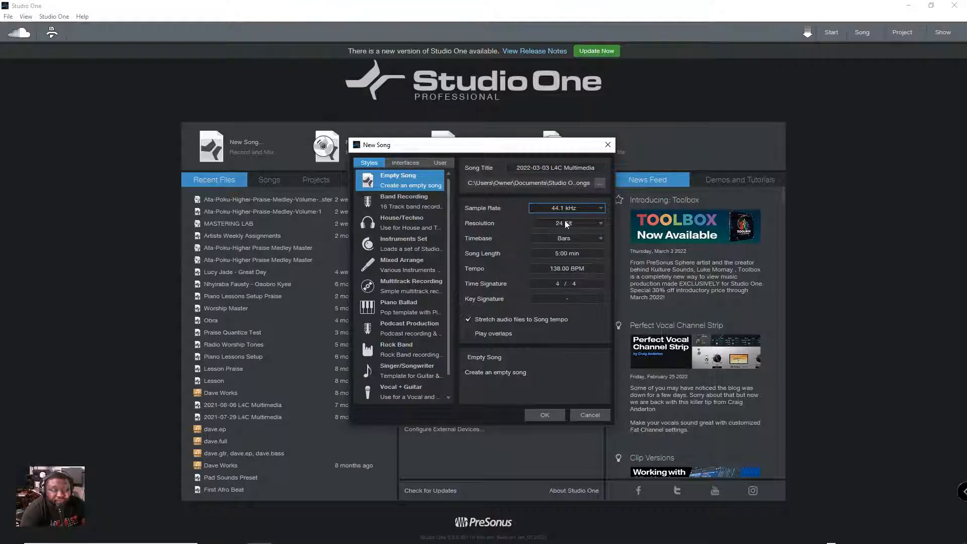
left_click(520, 222)
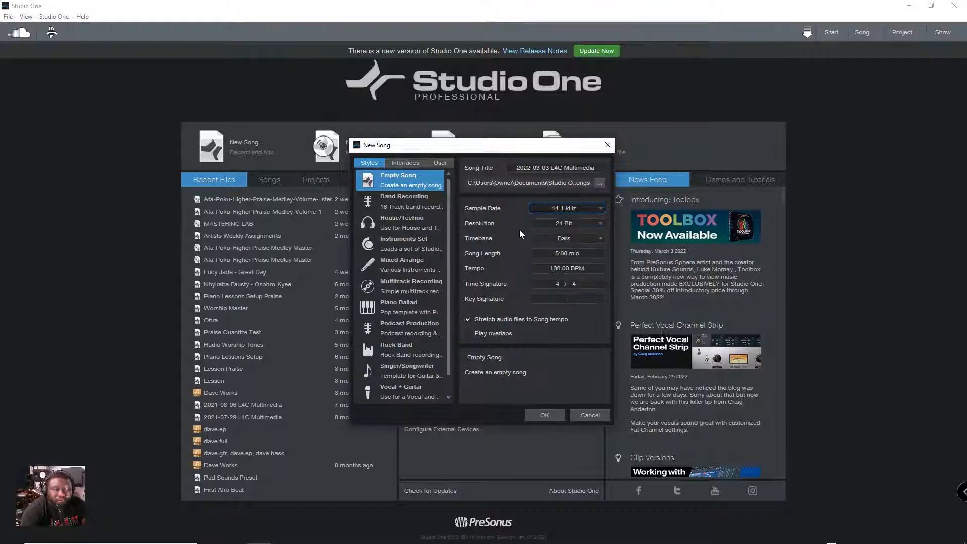
left_click(585, 207)
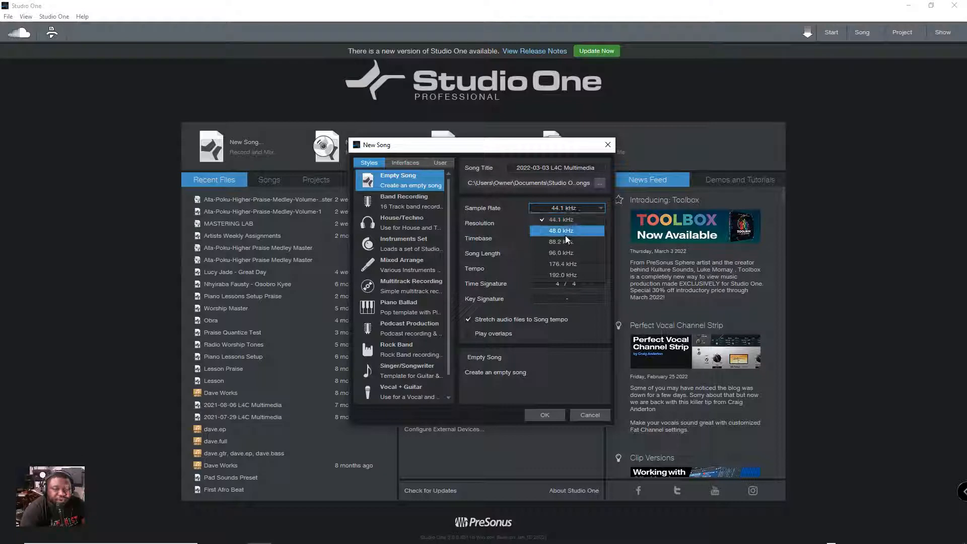
left_click(516, 222)
left_click(565, 209)
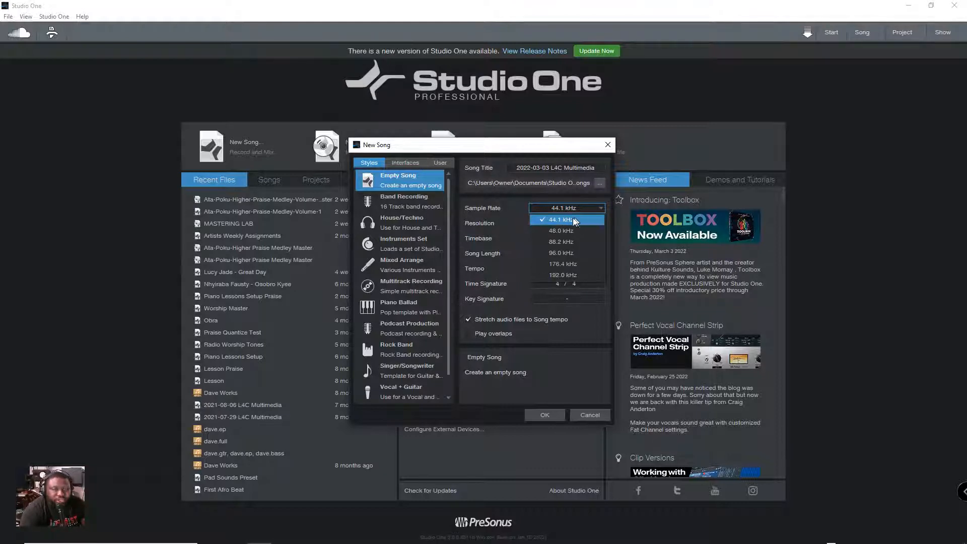
left_click(503, 218)
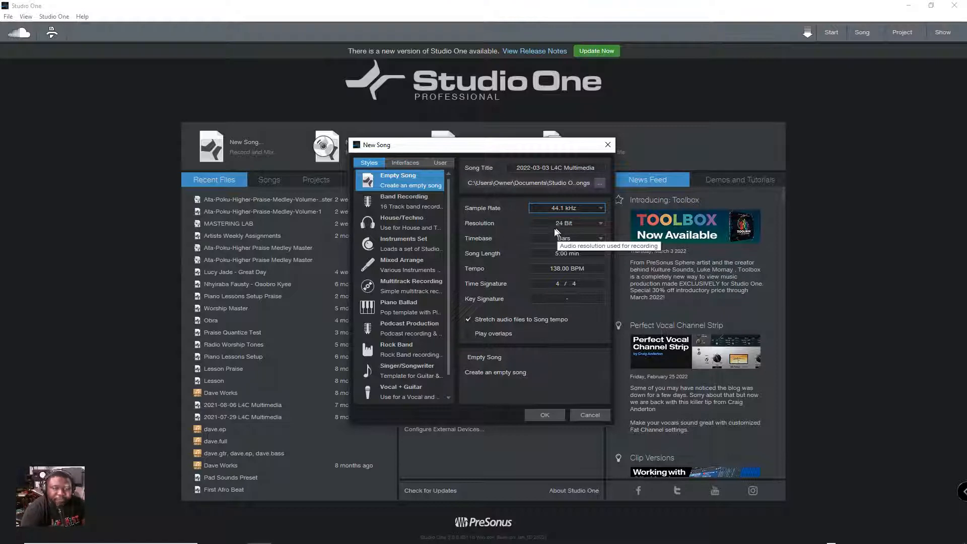
Set the new song's sample rate to 48.0 kHz and its resolution to 24 Bit
left_click(570, 208)
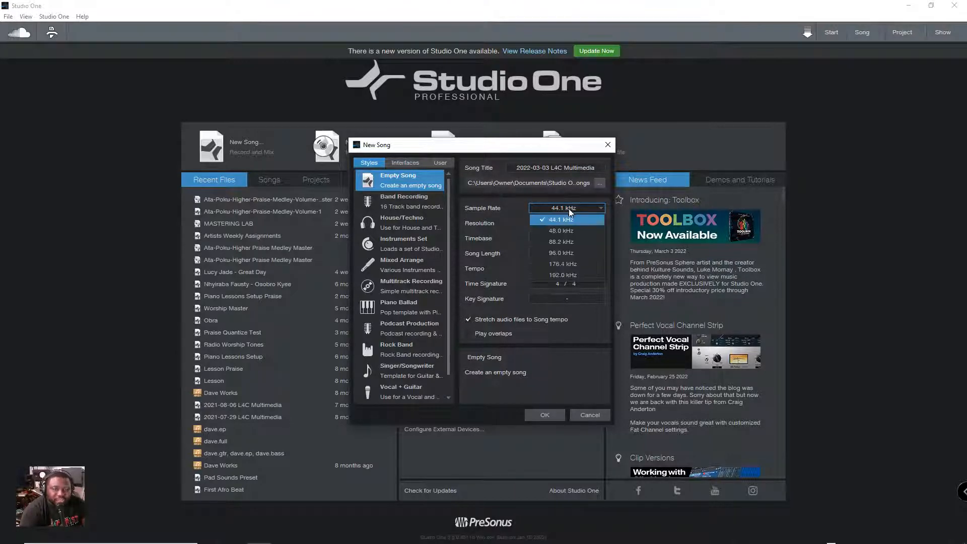
left_click(555, 231)
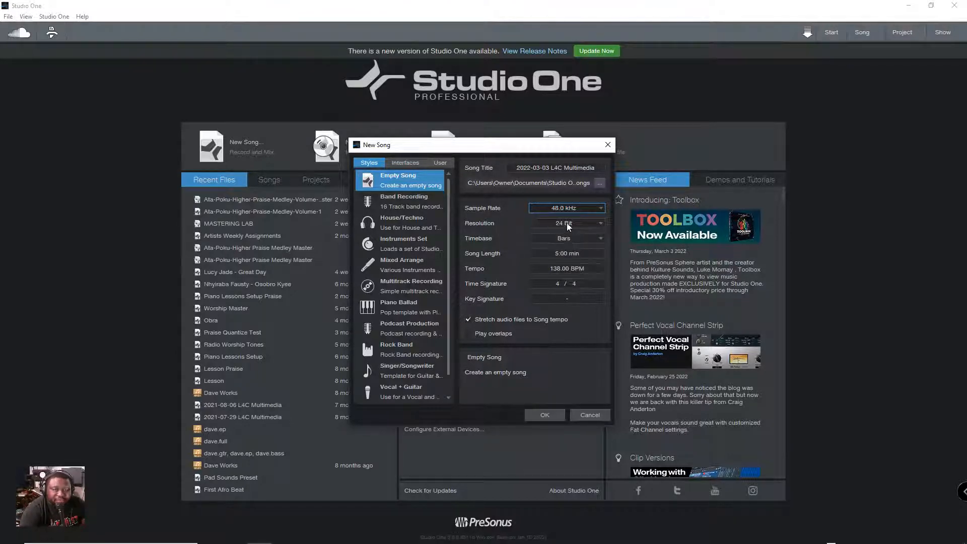
left_click(566, 223)
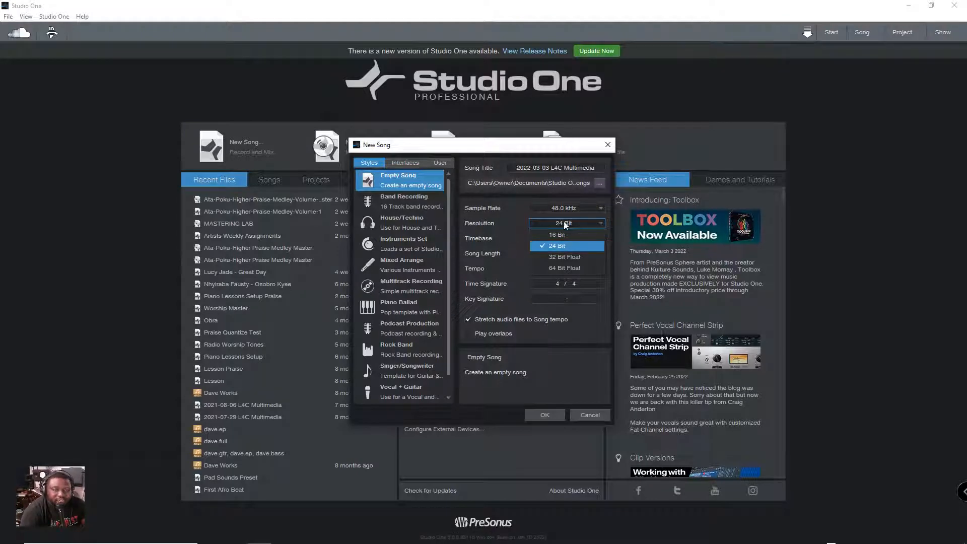
left_click(566, 208)
left_click(575, 208)
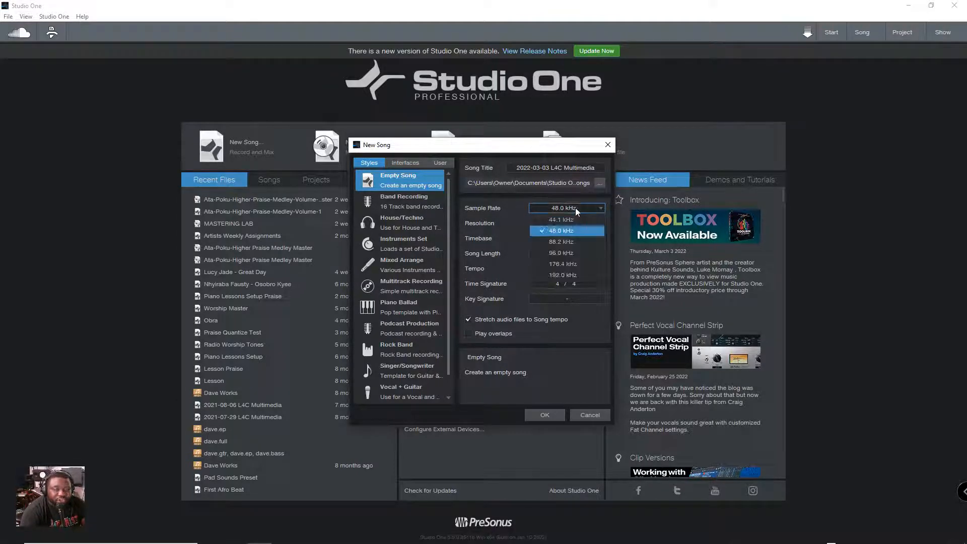
left_click(566, 229)
left_click(560, 223)
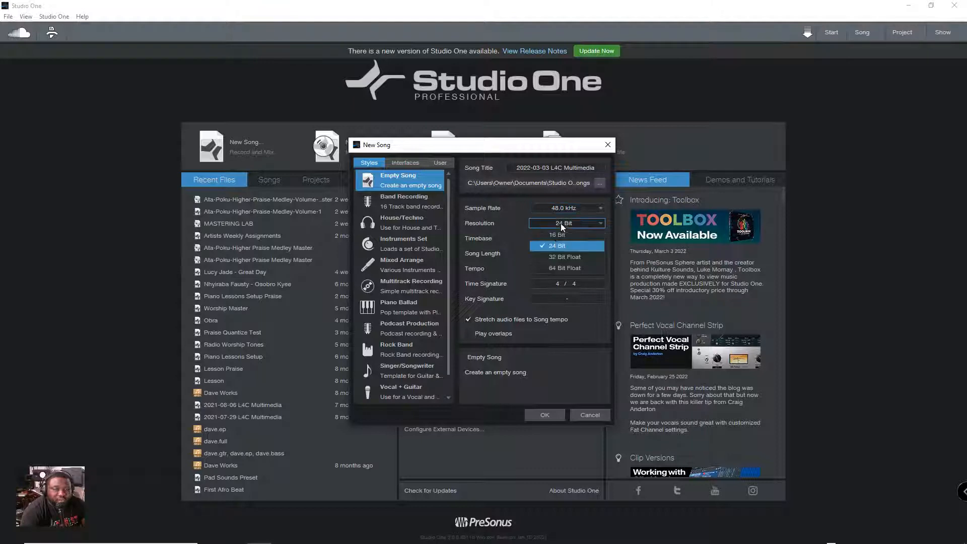
left_click(563, 245)
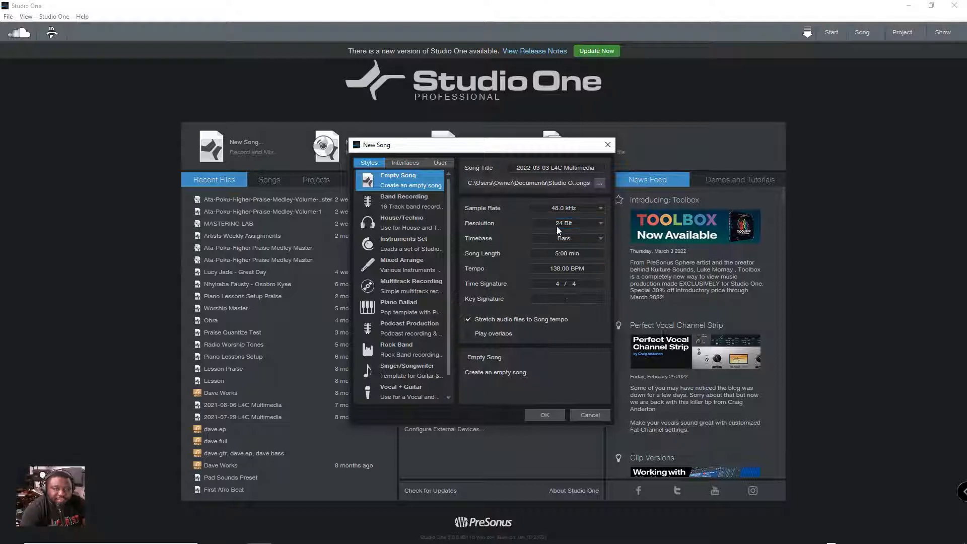
Review the timebase options for the new song and keep Bars
left_click(569, 235)
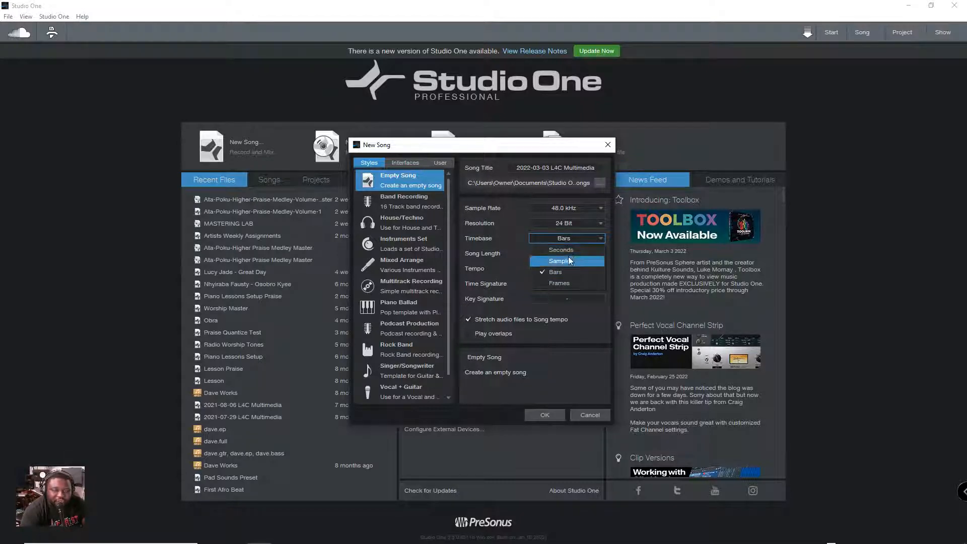
left_click(508, 255)
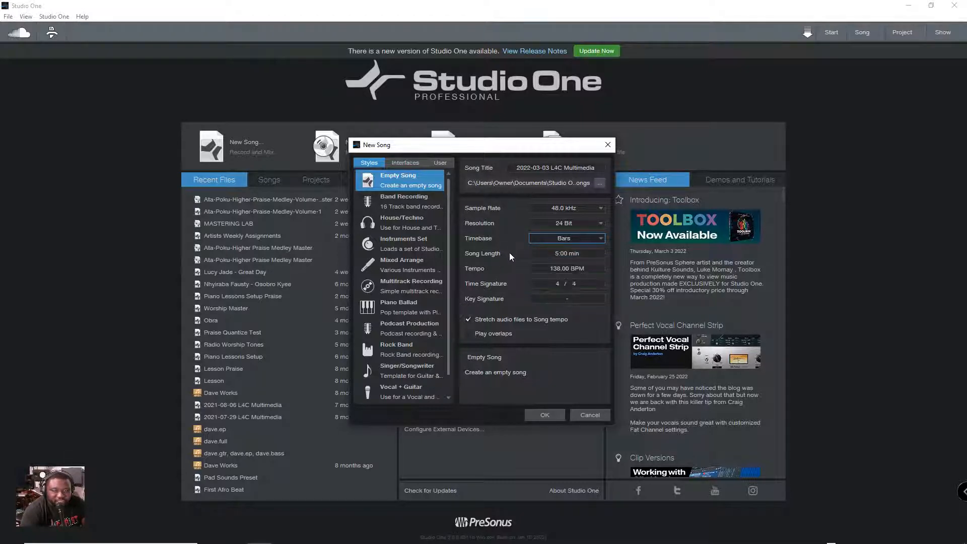
Set the new song's tempo to 105 BPM
left_click(569, 268)
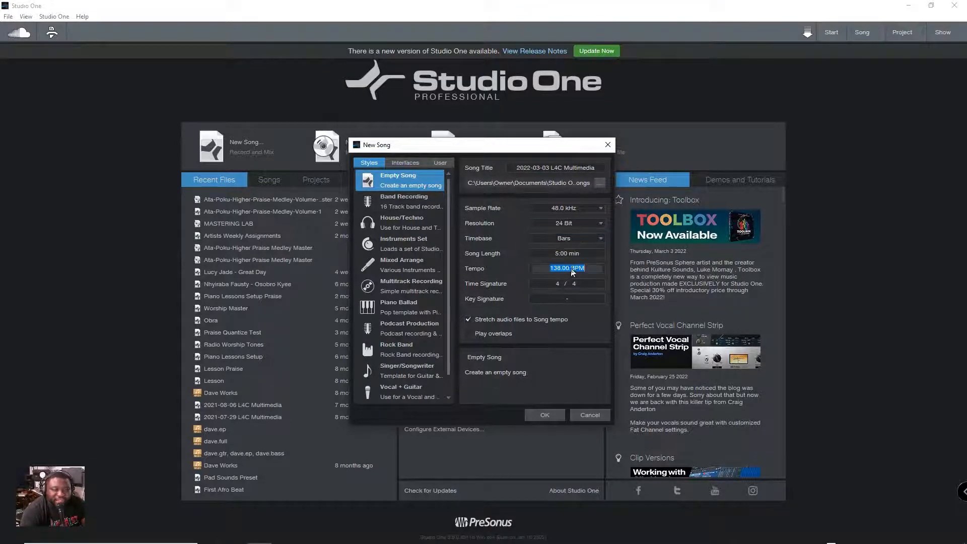
left_click(564, 268)
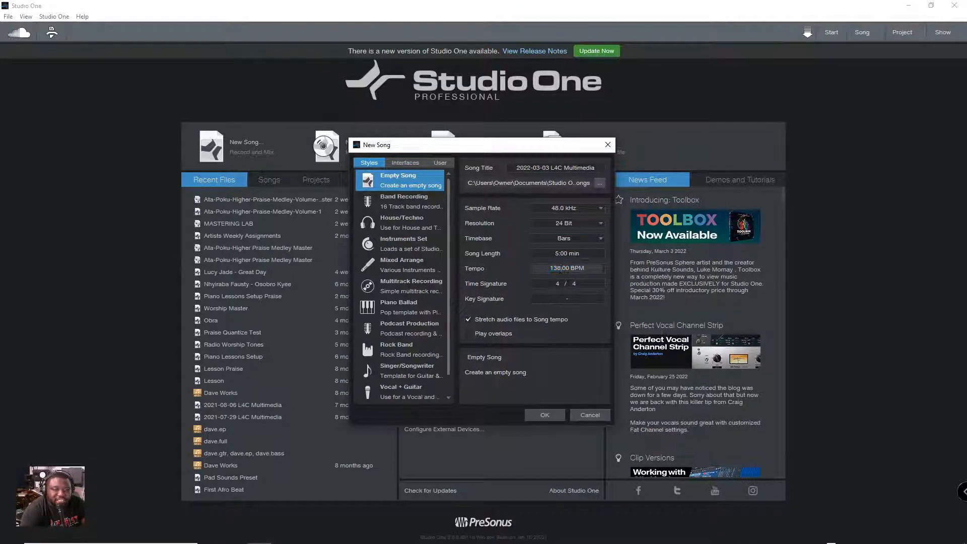
left_click_drag(561, 269, 512, 272)
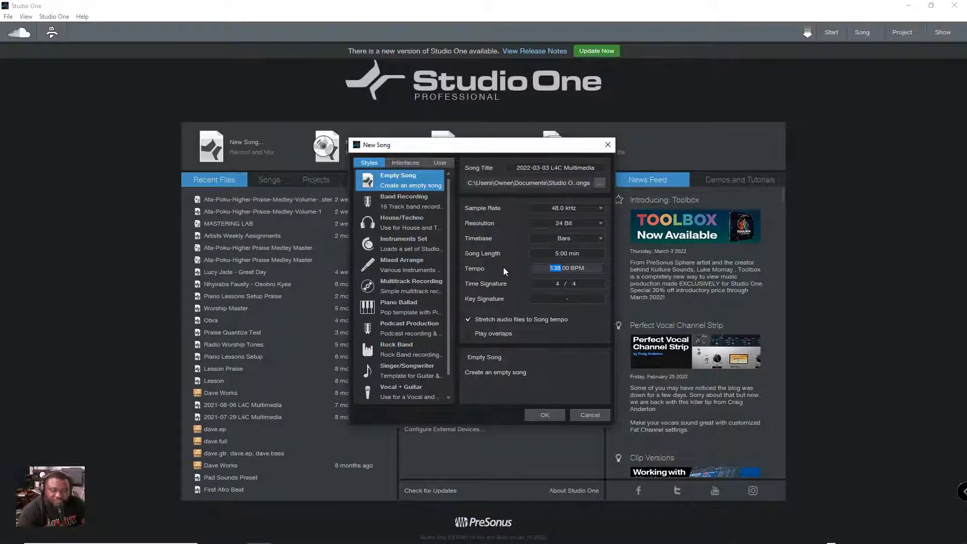
type("105")
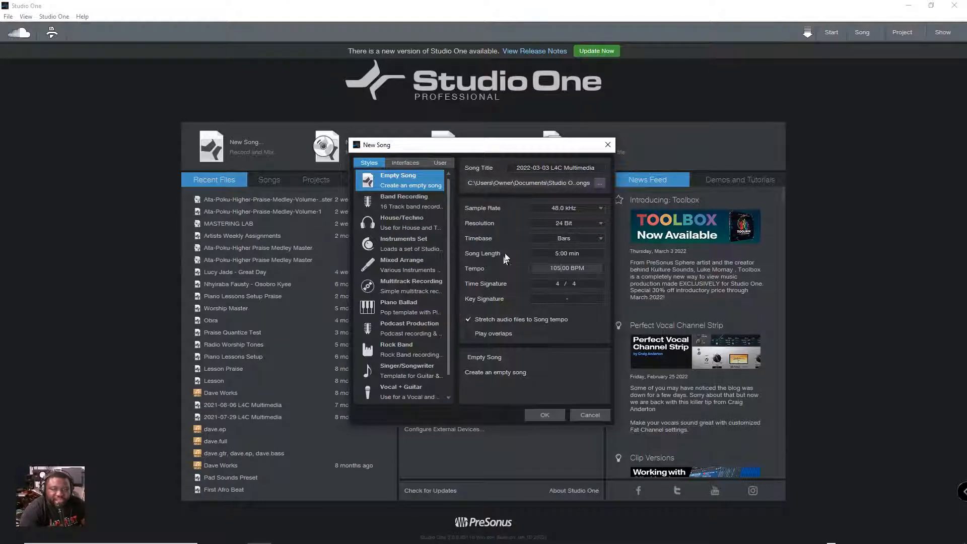
left_click(509, 226)
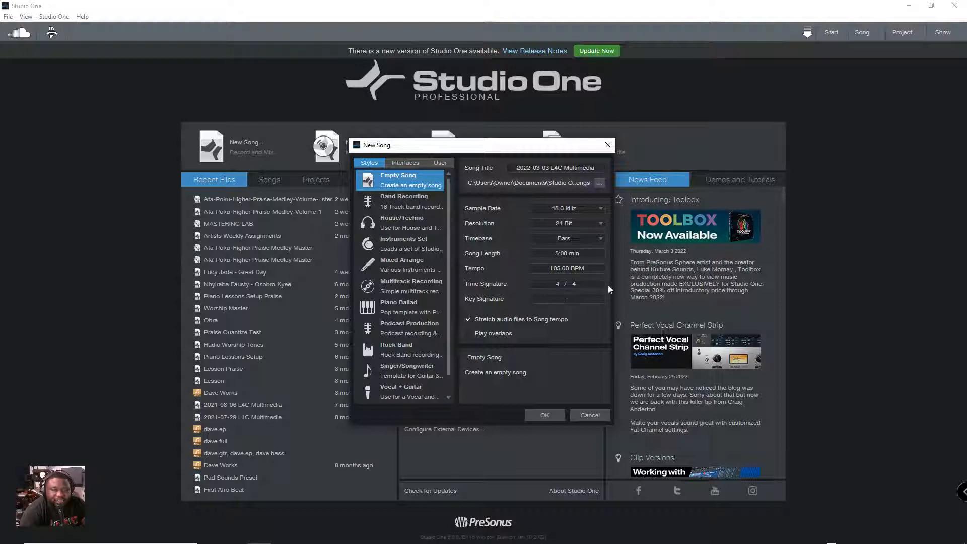
Review the beat-unit options of the new song's time signature and keep 4/4
left_click(574, 285)
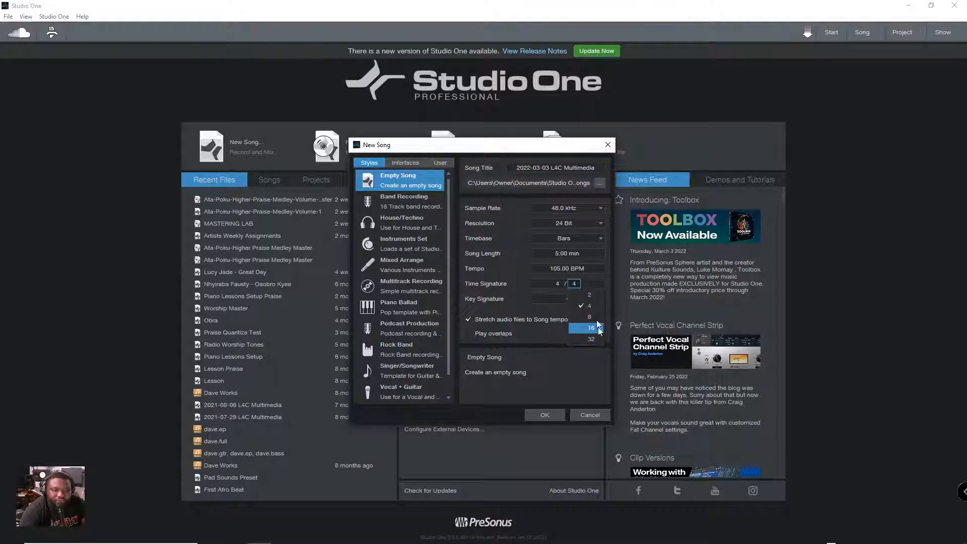
left_click(519, 284)
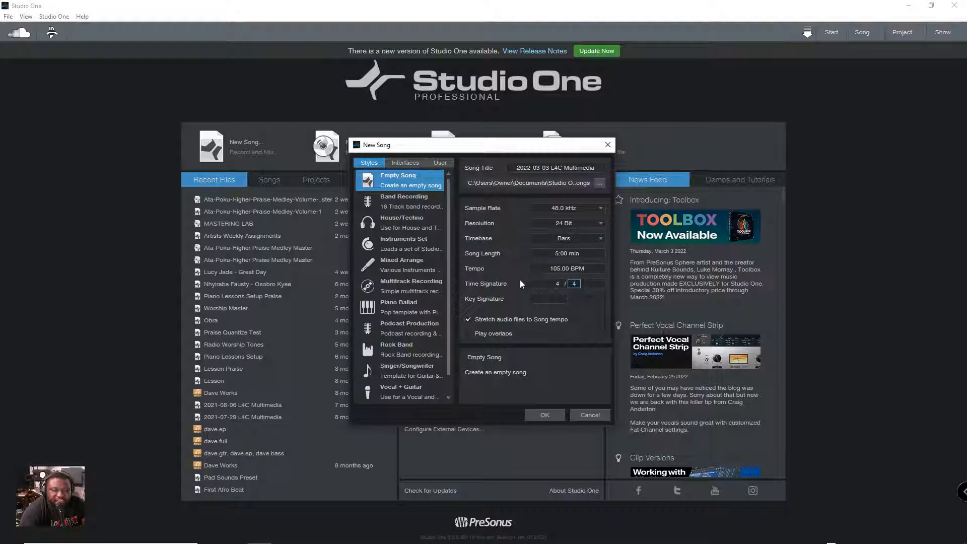
left_click(592, 317)
Set the key signature to C and create the empty song
left_click(568, 300)
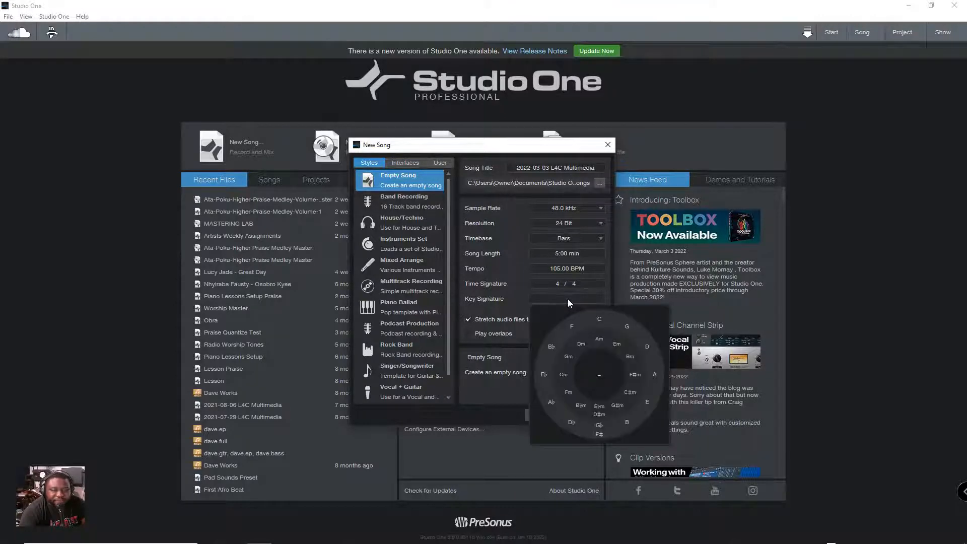
left_click(603, 325)
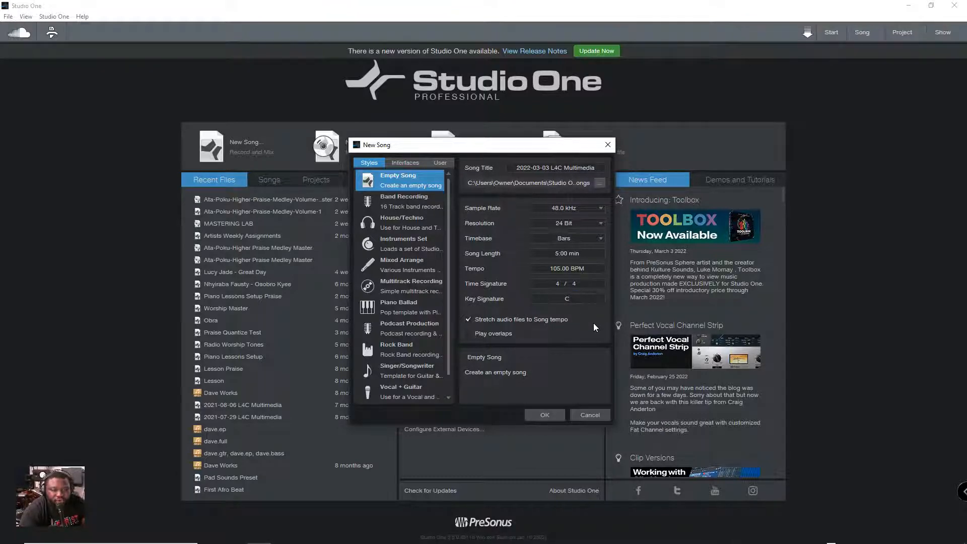
left_click(552, 416)
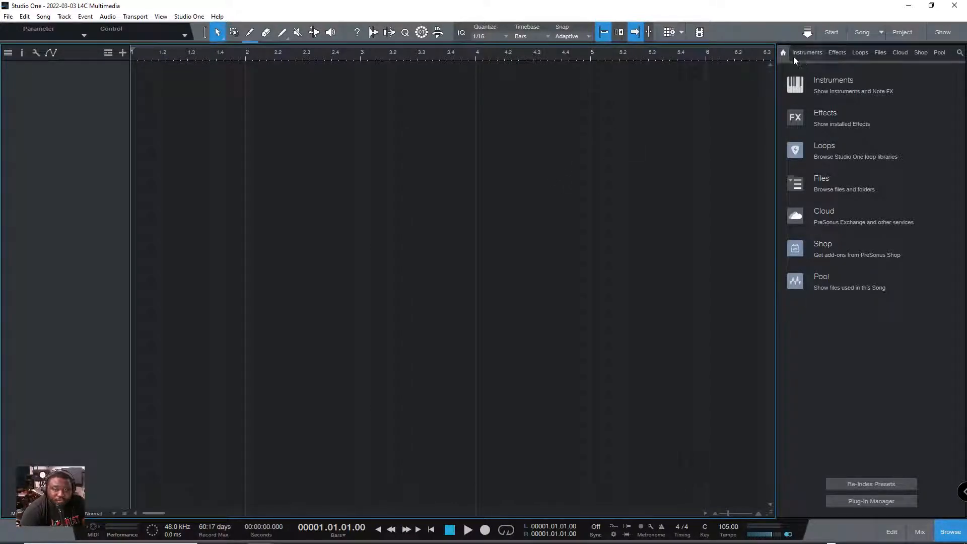
Examine the available quantize values, including triplet and swing variants, without choosing another one
left_click(488, 34)
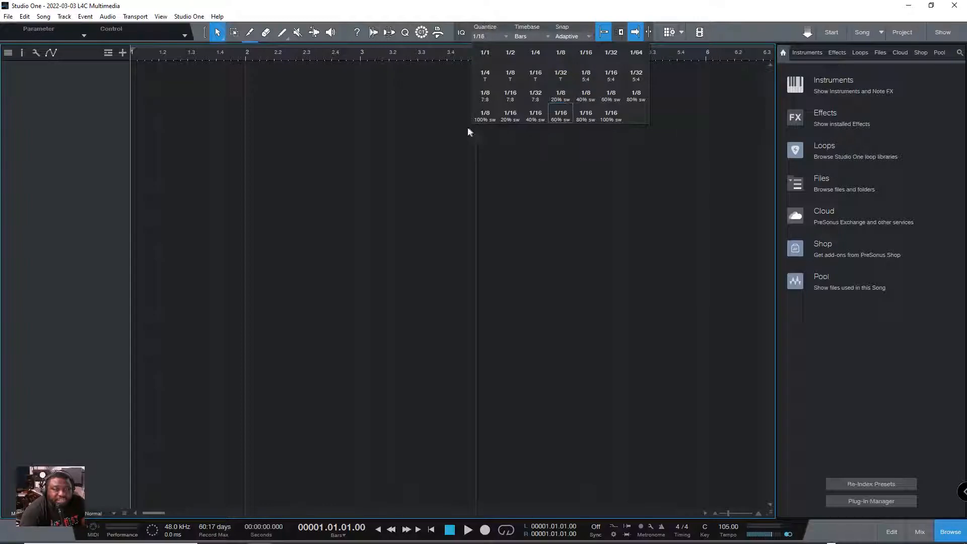
left_click(437, 157)
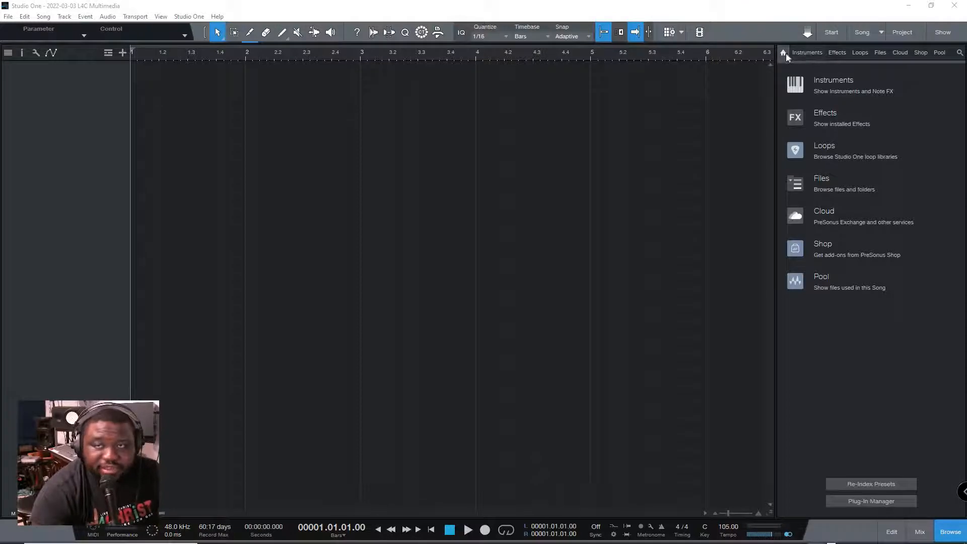
Look through the browser's Instruments, Loops, Files, Cloud, Shop and Pool sections and return to its home page
left_click(806, 52)
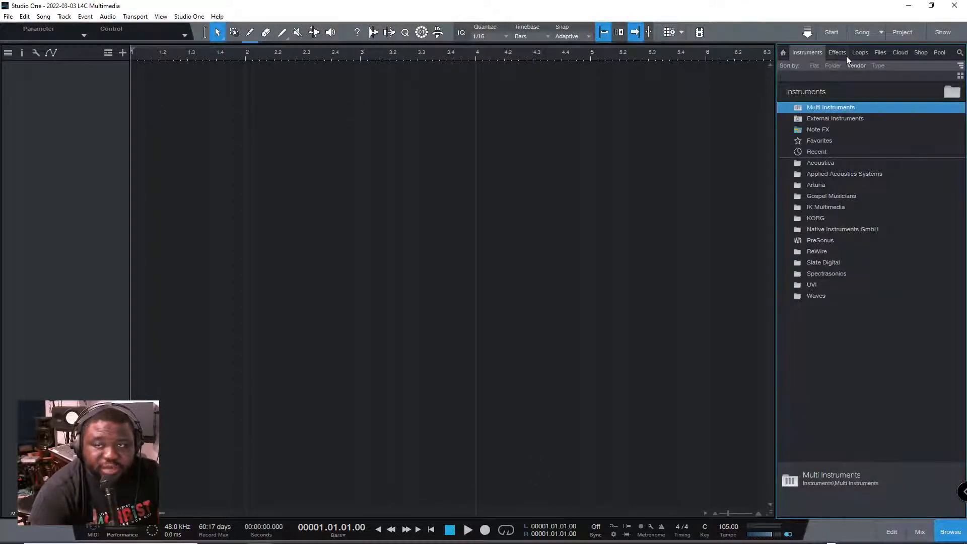
left_click(860, 53)
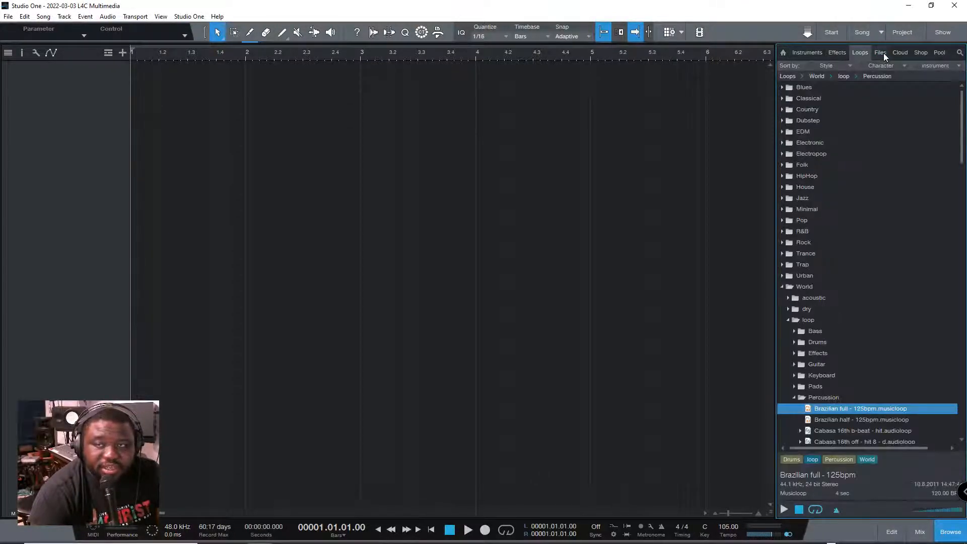
left_click(882, 53)
left_click(901, 53)
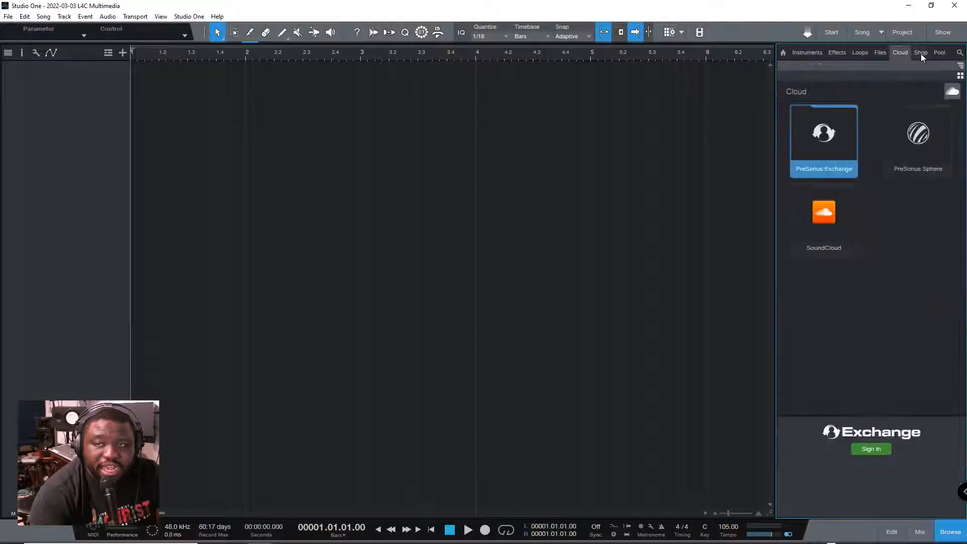
left_click(921, 53)
left_click(940, 53)
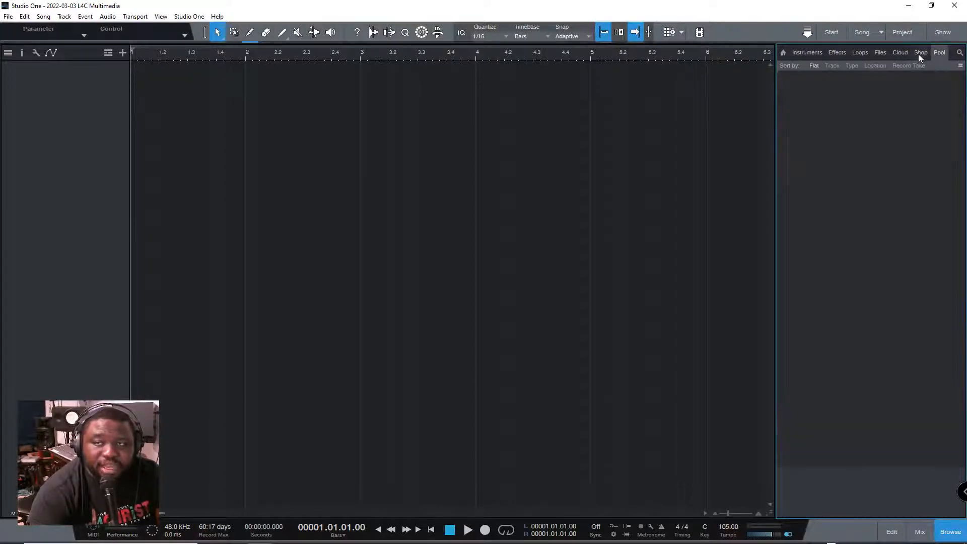
left_click(926, 53)
left_click(900, 53)
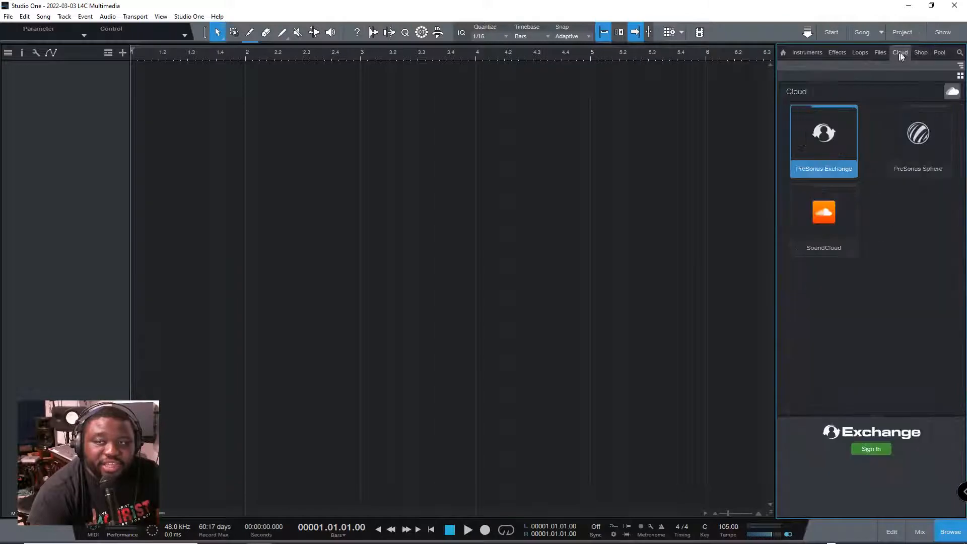
left_click(884, 53)
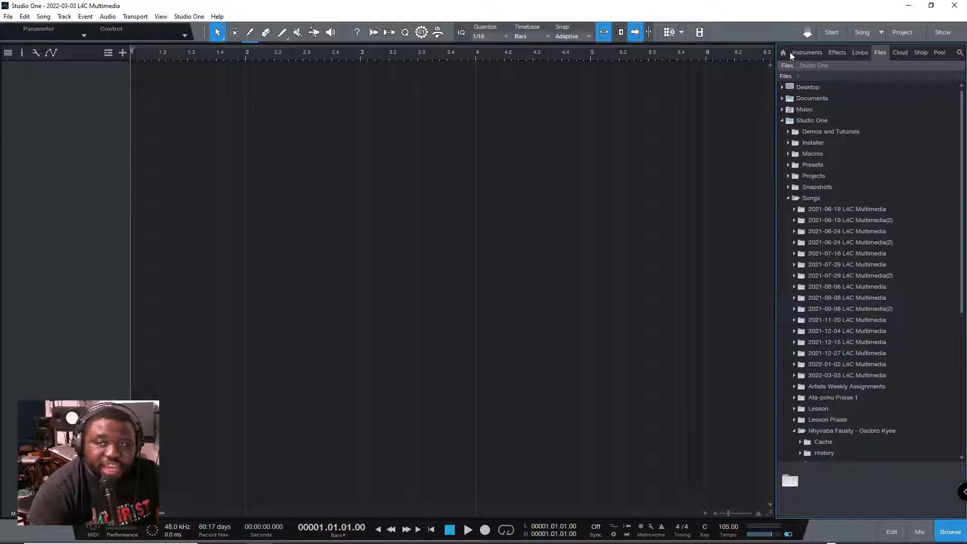
left_click(783, 53)
left_click(878, 53)
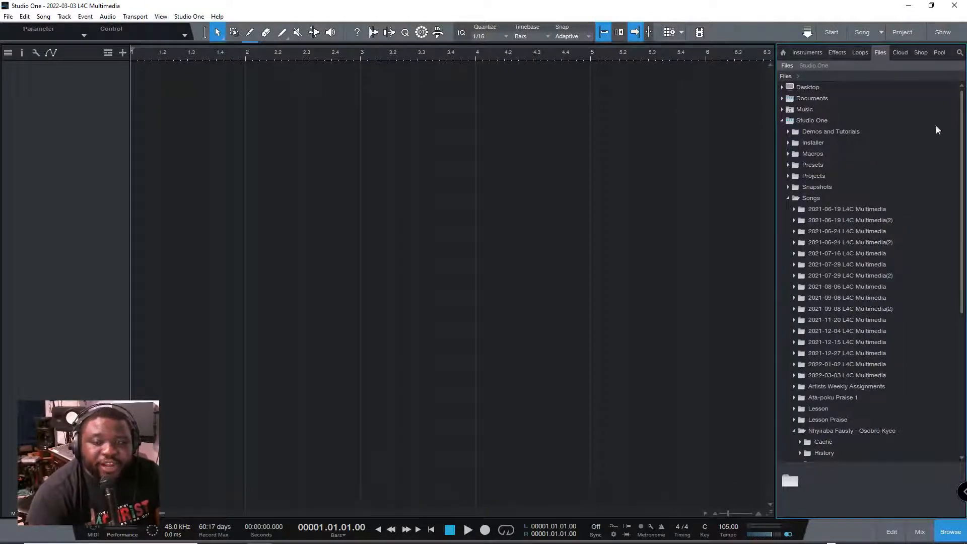
left_click(783, 53)
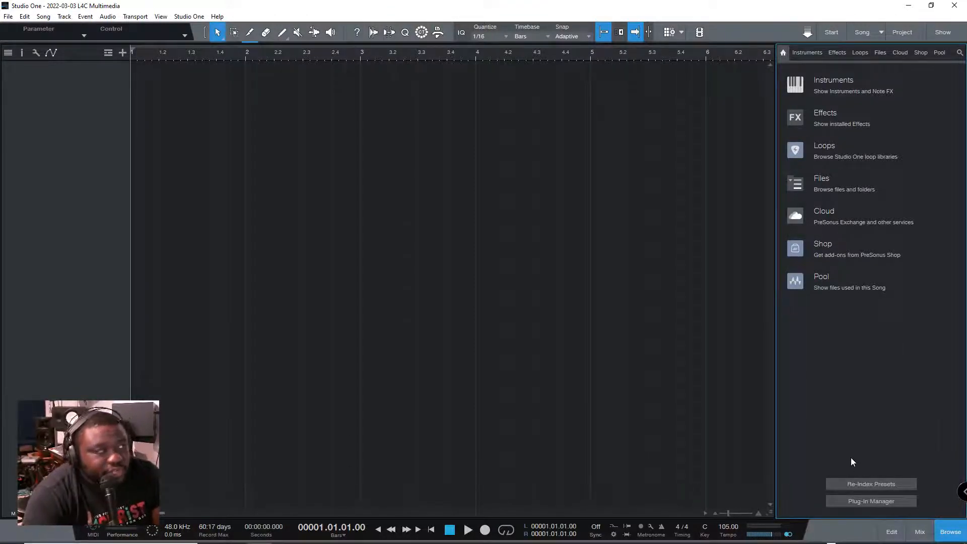
Inspect the installed plug-ins in the Plug-In Manager and close it without changing anything
left_click(877, 504)
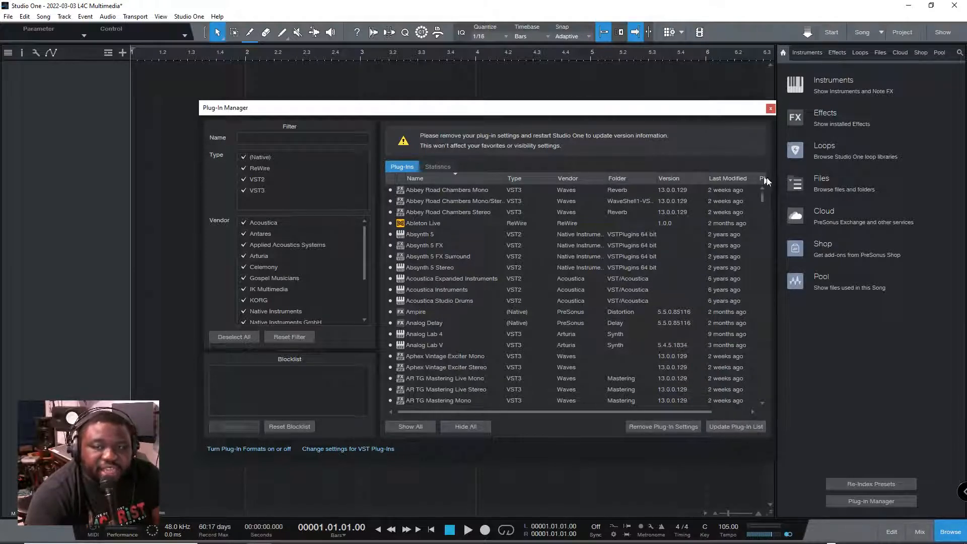
mouse_move(763, 198)
left_mouse_down()
mouse_move(755, 404)
mouse_move(766, 183)
left_mouse_up()
scroll(404, 383, "up", 1)
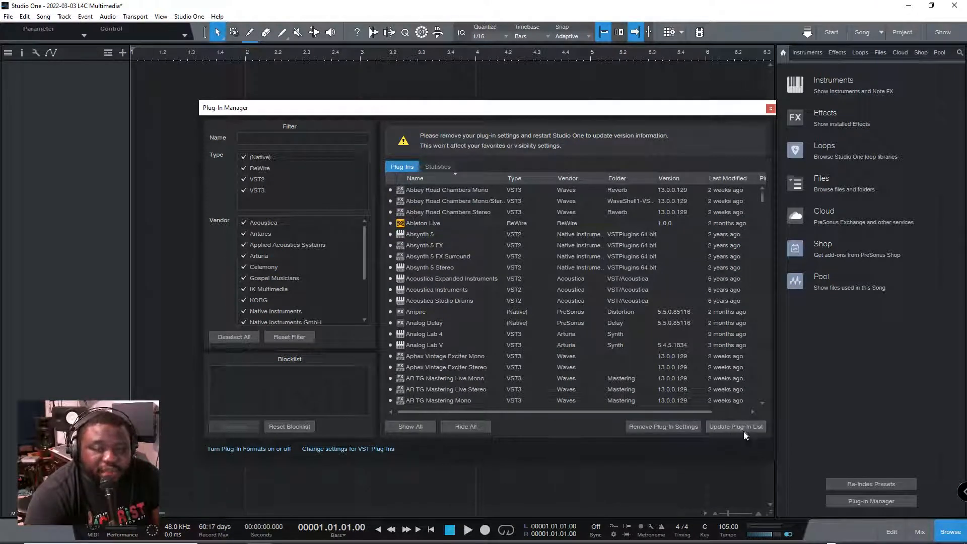
left_click(770, 109)
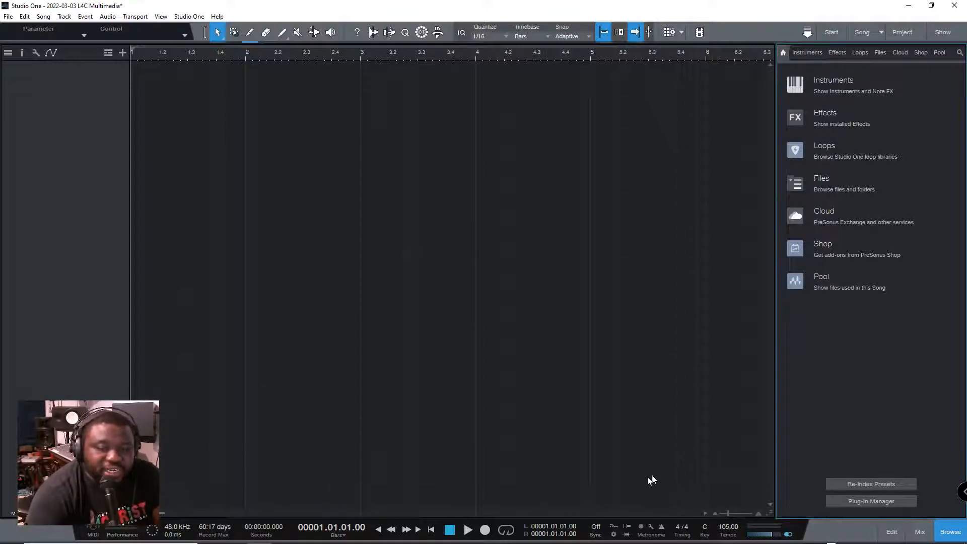
Show the audio setup options, review the available audio devices and keep Black Lion Audio Driver
left_click(187, 16)
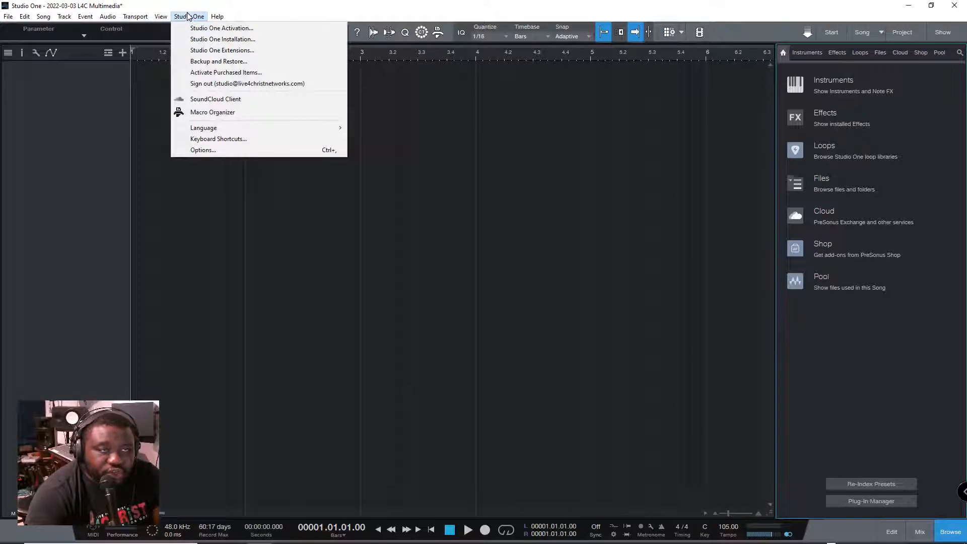
left_click(227, 152)
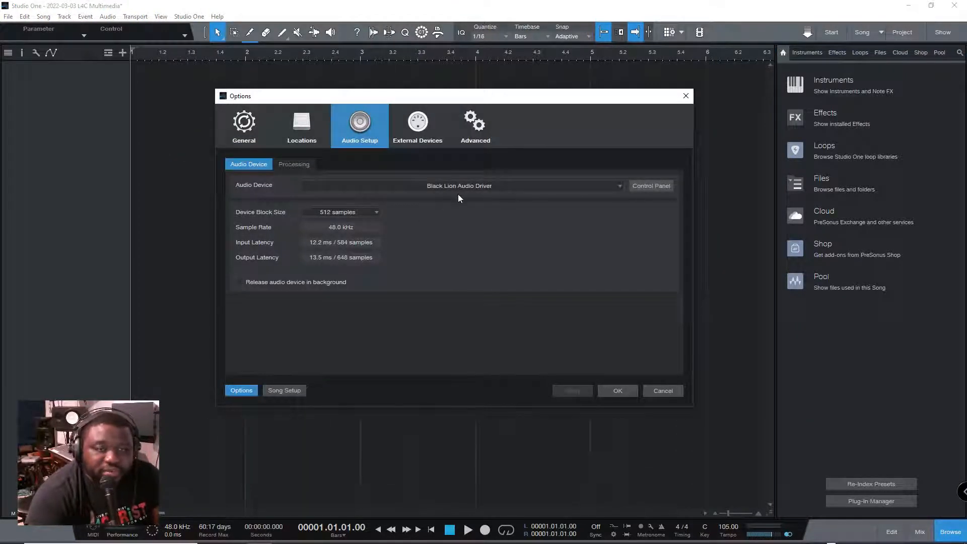
left_click(445, 187)
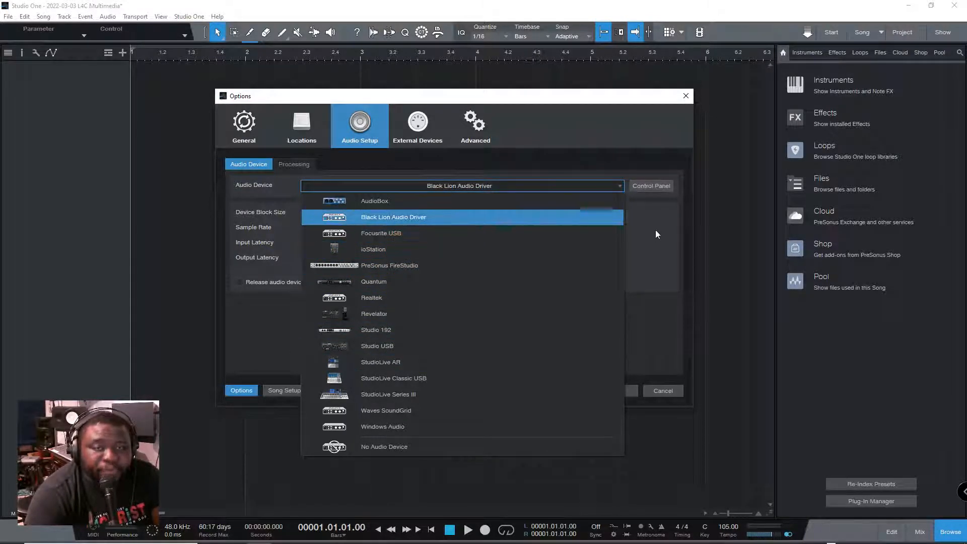
left_click(374, 215)
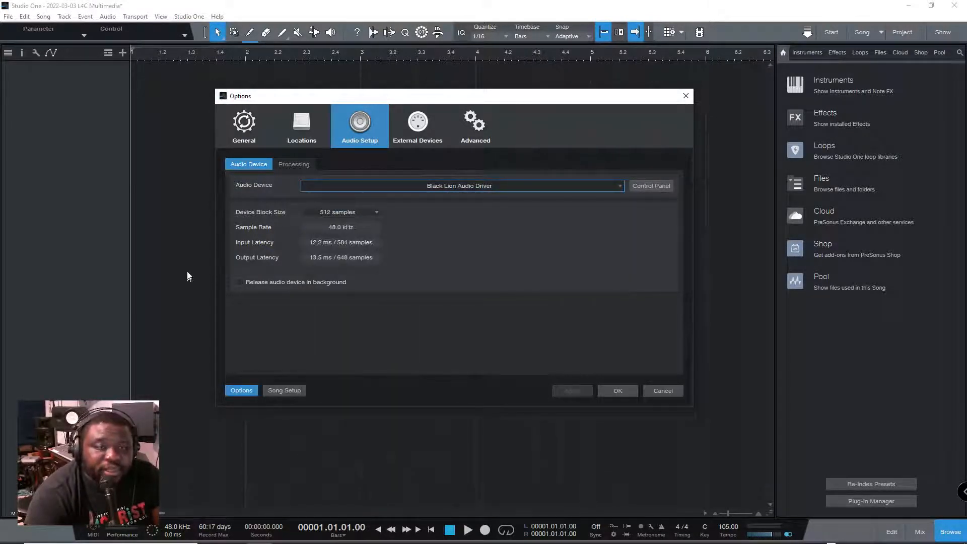
Compare the audio setup's processing settings with its audio device settings
left_click(297, 165)
left_click(248, 165)
left_click(295, 163)
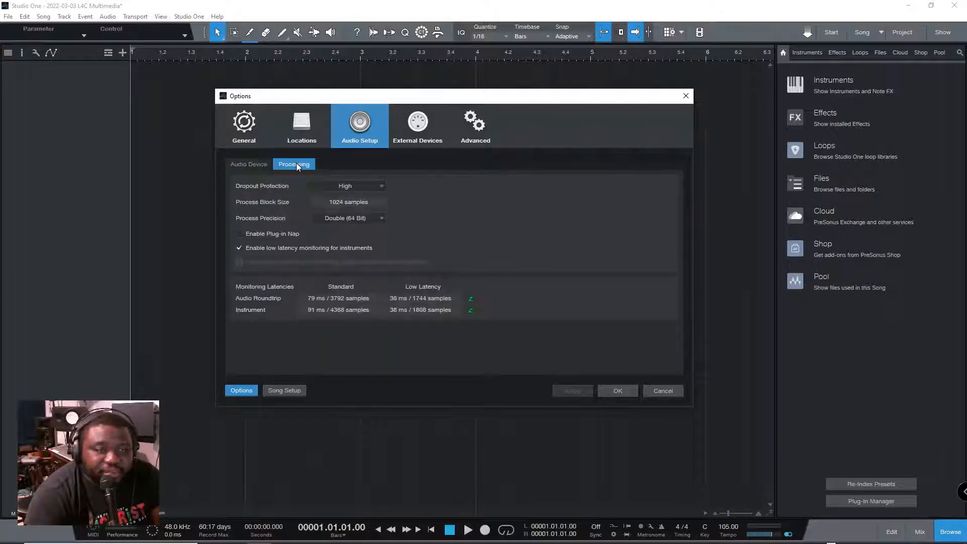
left_click(244, 165)
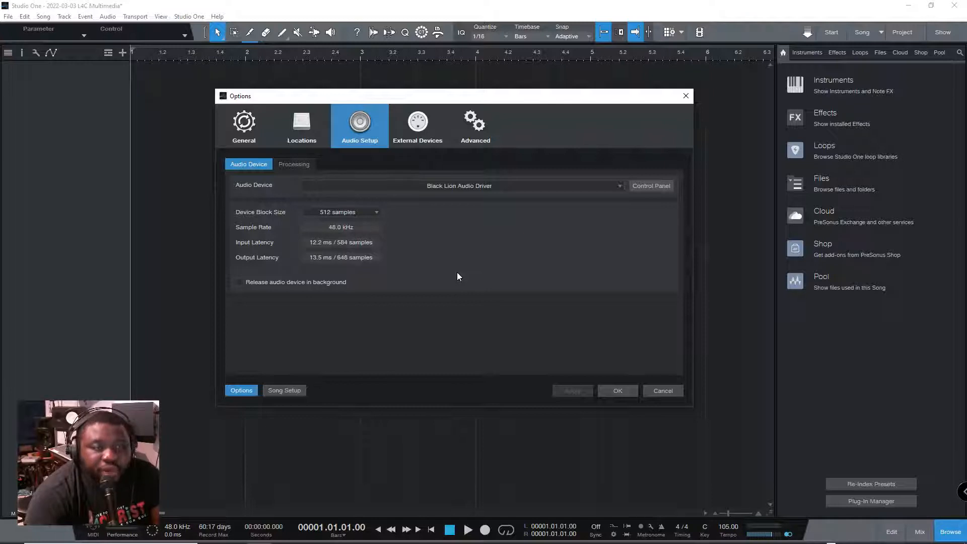
left_click(292, 163)
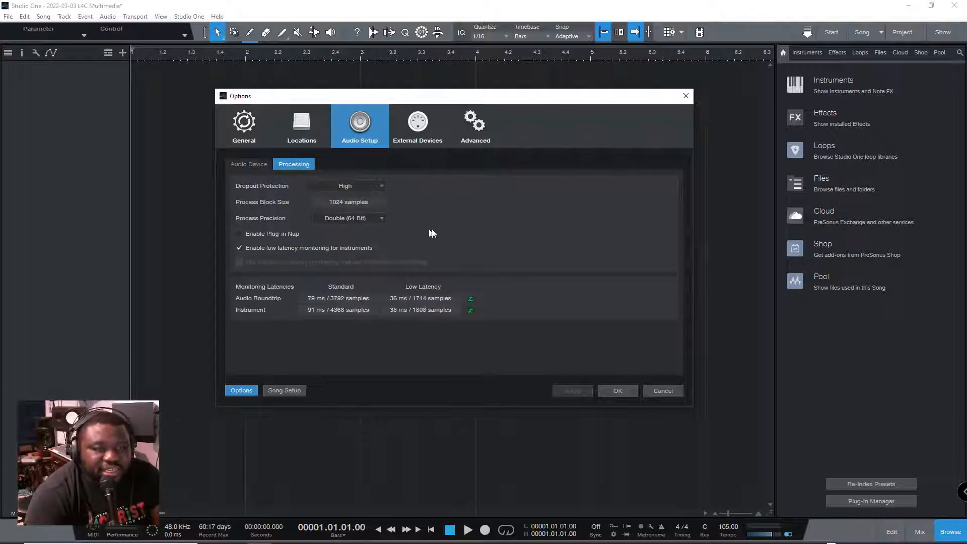
left_click(254, 164)
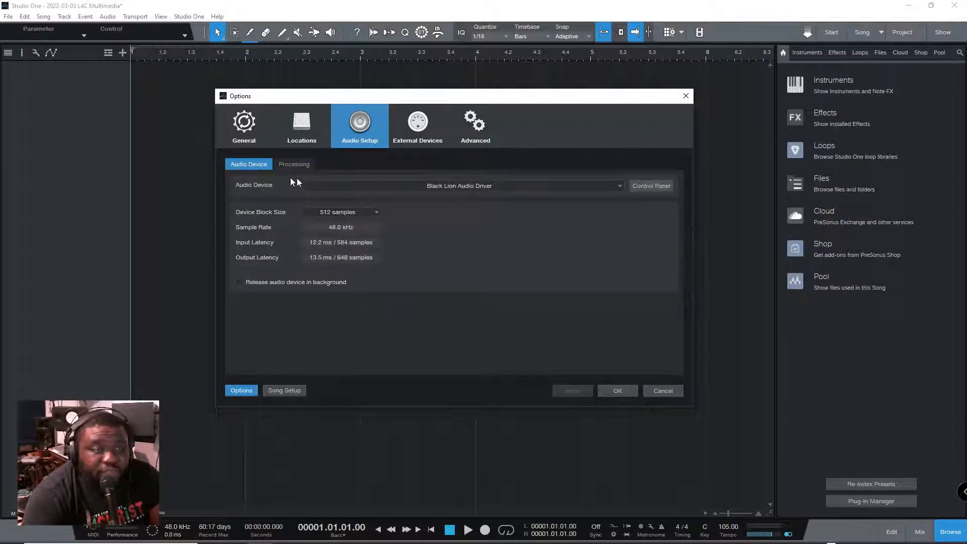
Review the device block size options and set the block size to 32 samples
left_click(354, 213)
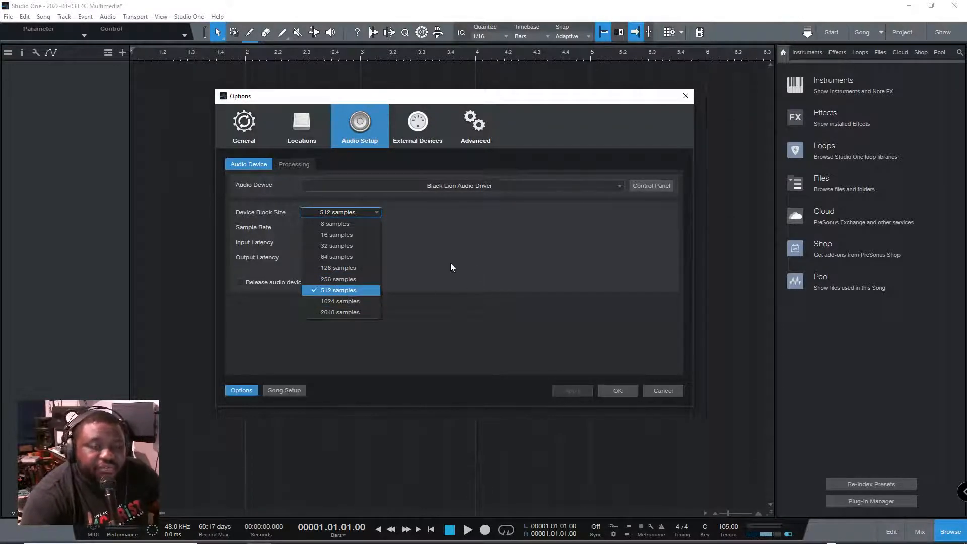
left_click(473, 267)
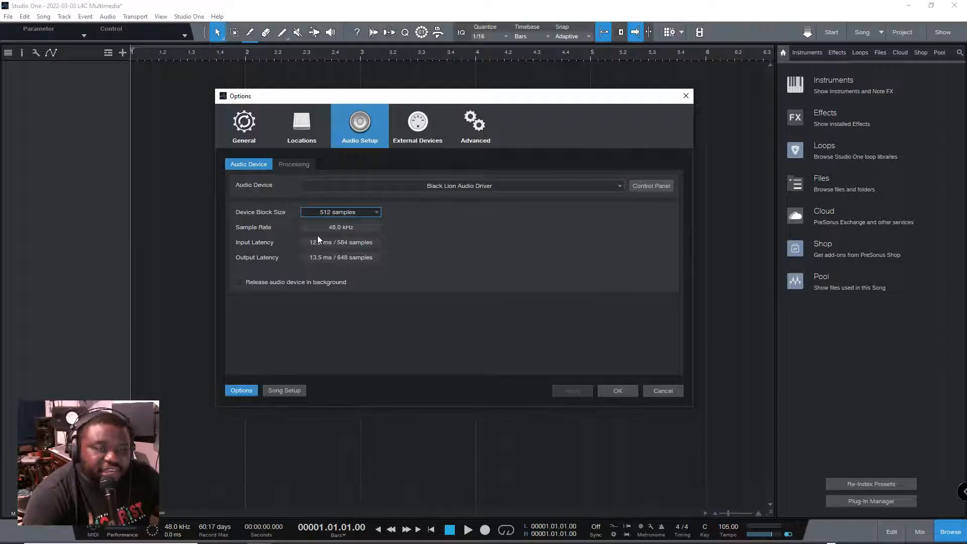
left_click(340, 212)
key("Escape")
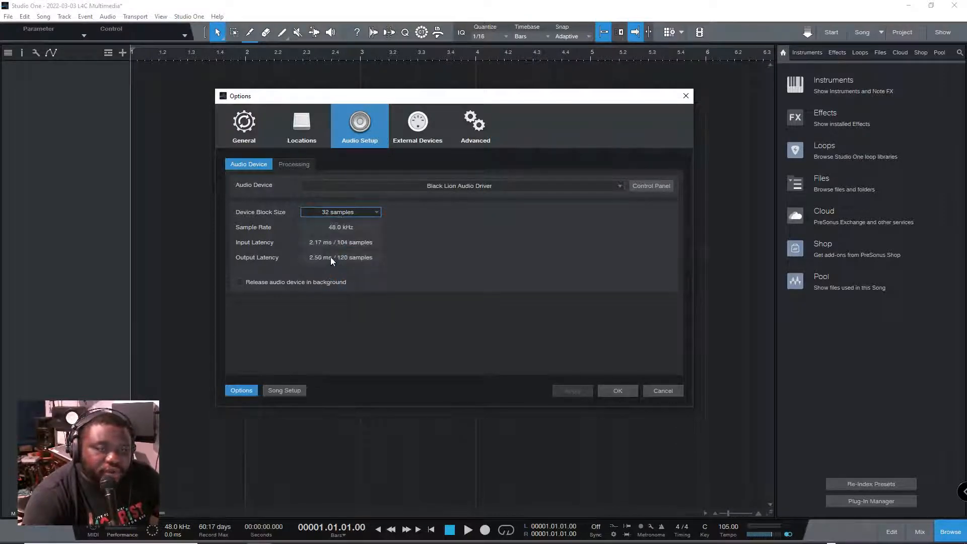
Set the audio device's block size to 512 samples and review the dropout protection levels in the processing settings
left_click(335, 212)
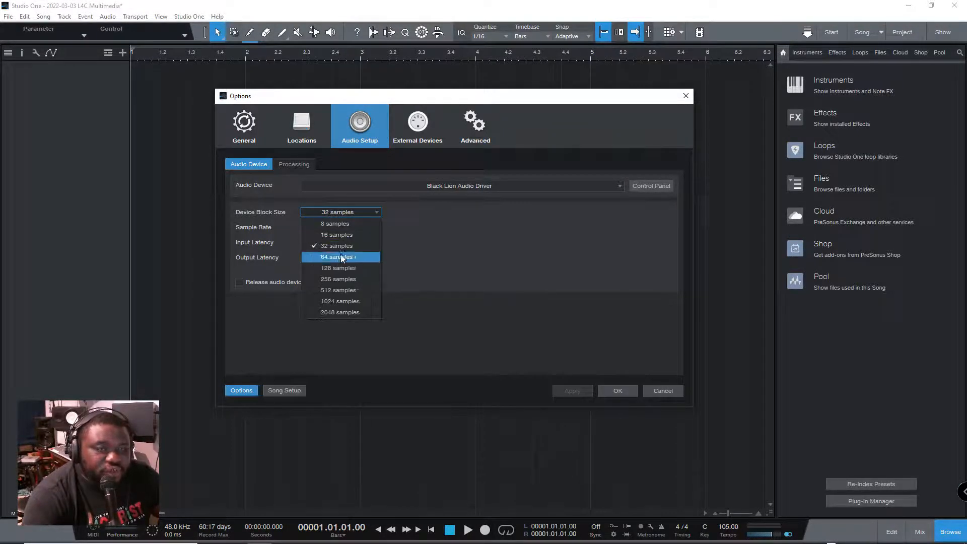
left_click(343, 291)
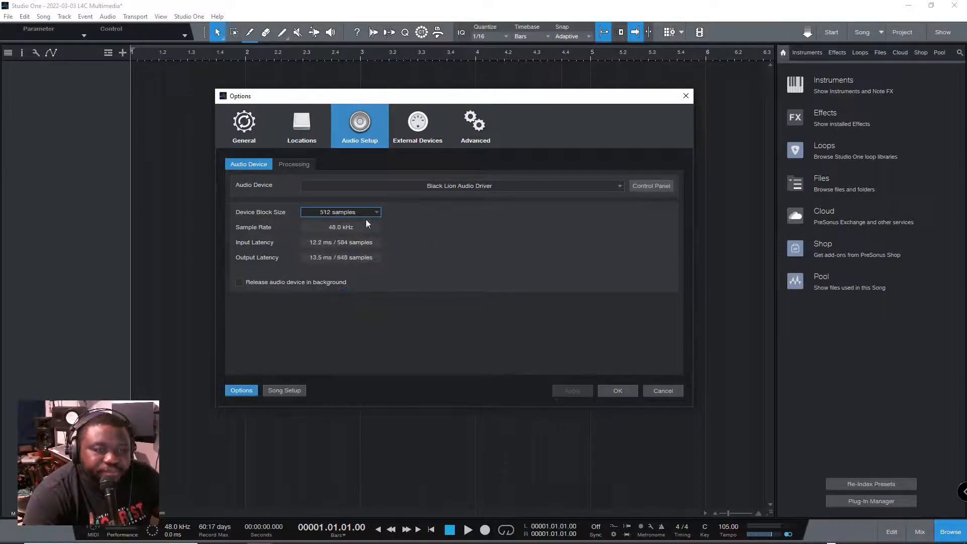
left_click(286, 166)
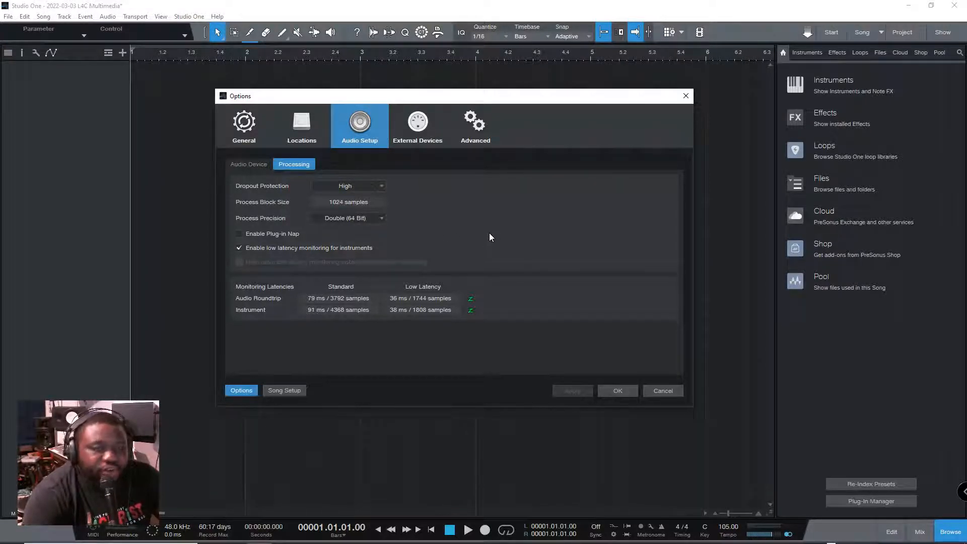
left_click(345, 186)
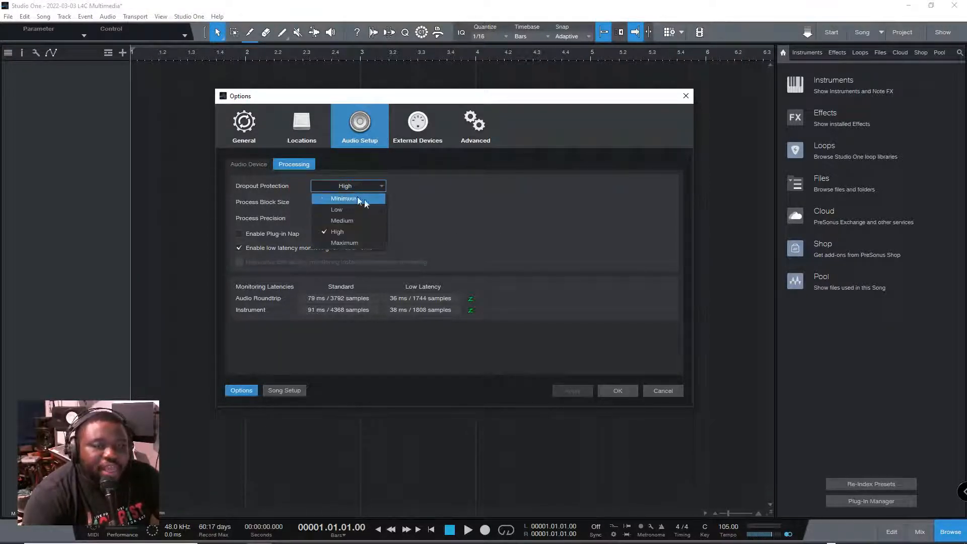
left_click(459, 219)
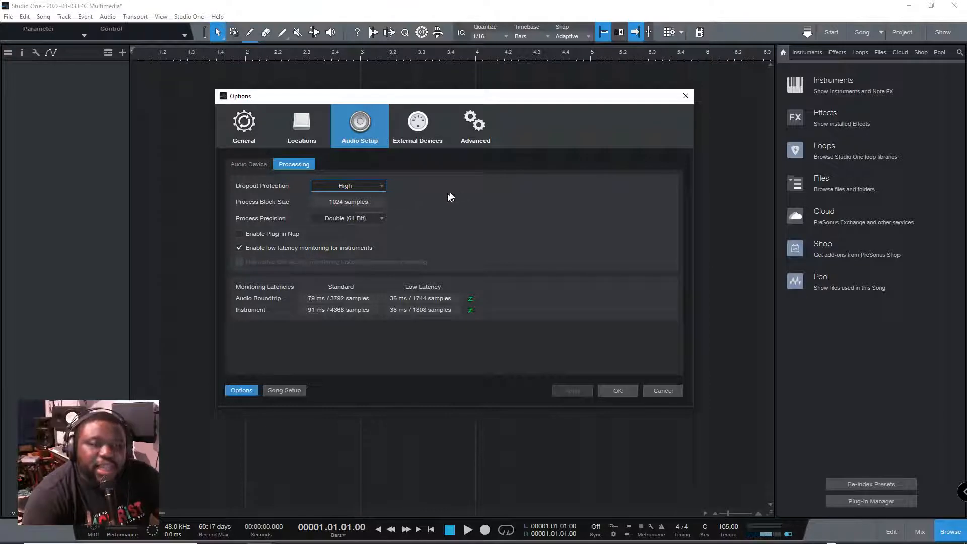
Compare the device block size choices with the processing settings, keeping the block size at 512 samples
left_click(247, 163)
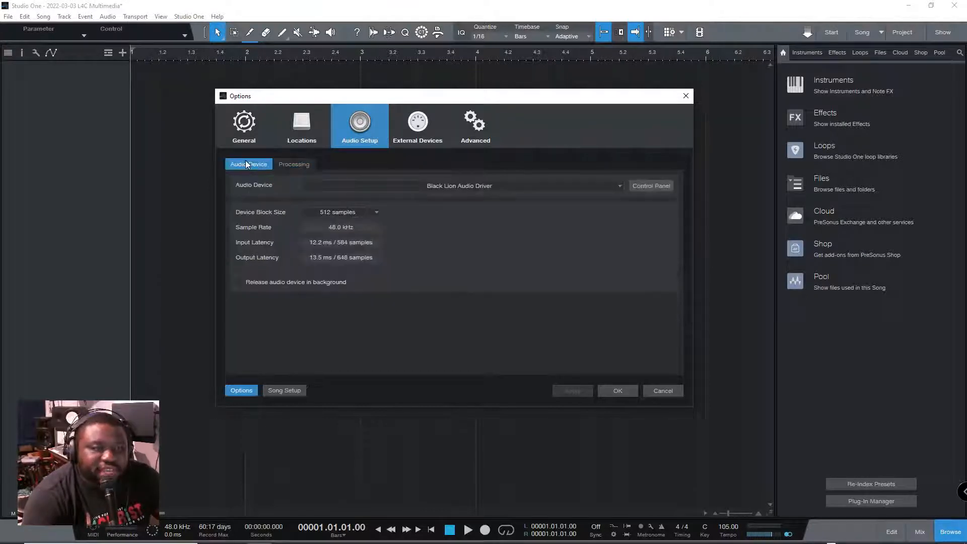
left_click(349, 213)
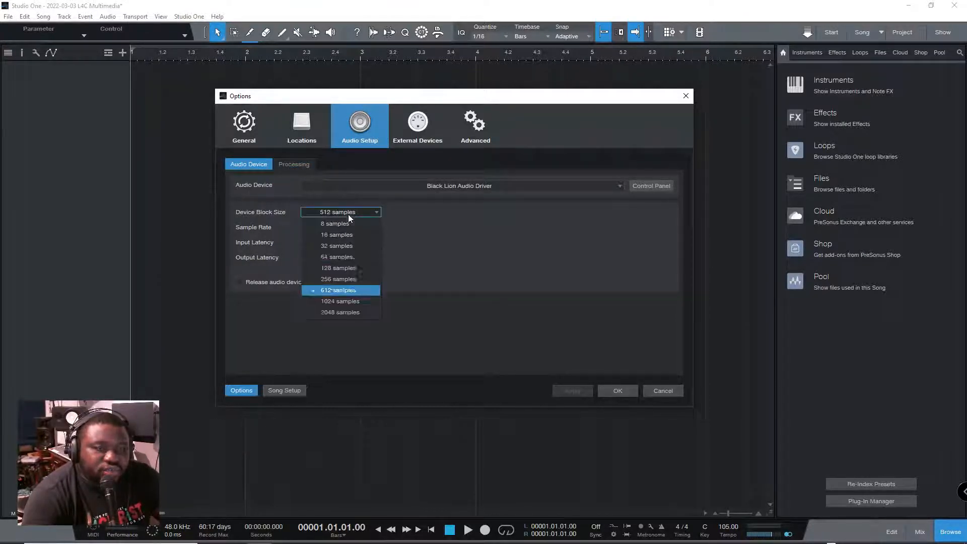
left_click(296, 169)
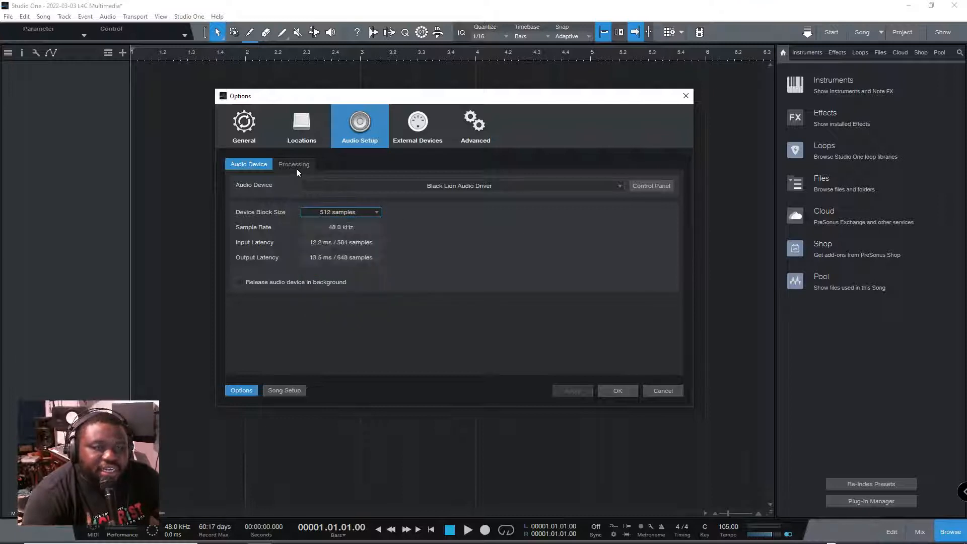
left_click(295, 164)
left_click(259, 165)
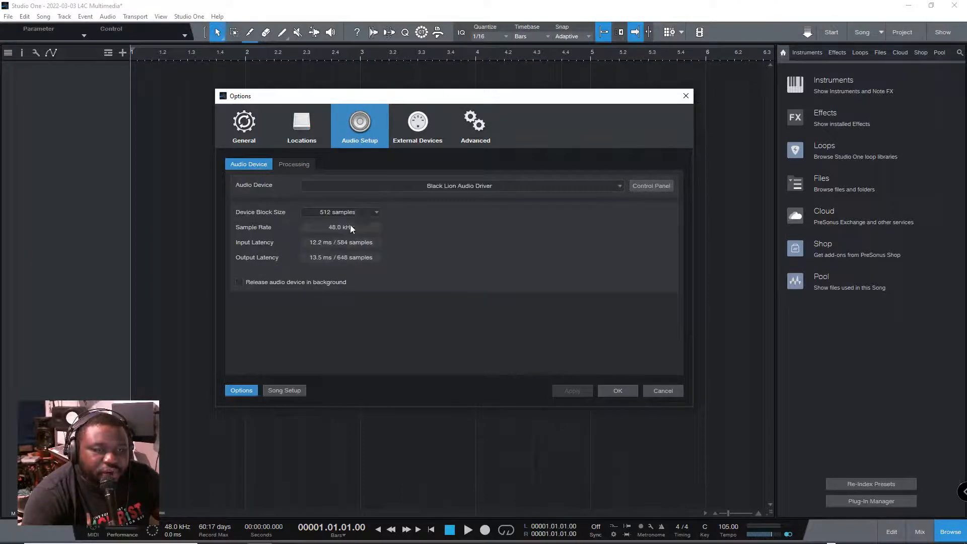
left_click(348, 212)
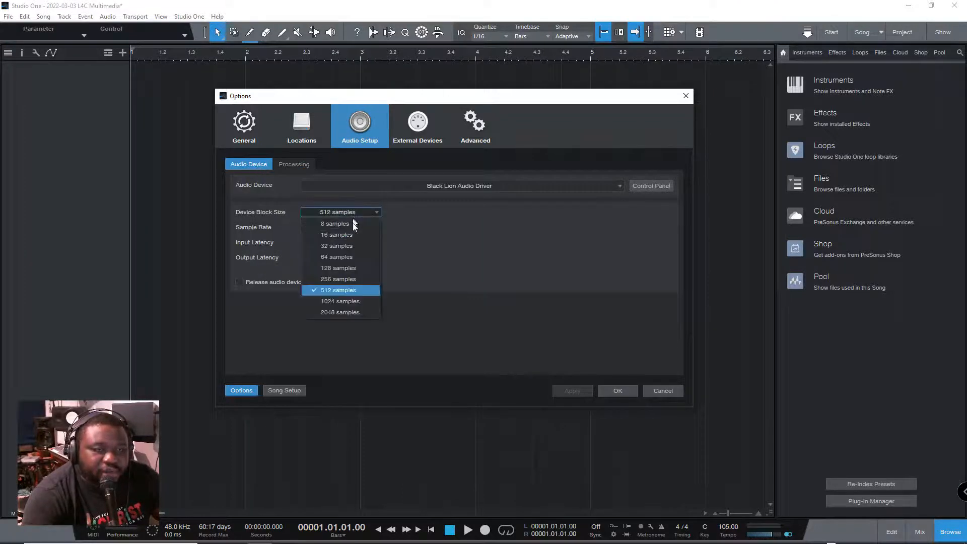
left_click(348, 290)
Try the Medium, High and Maximum dropout protection levels in the audio processing settings
left_click(301, 166)
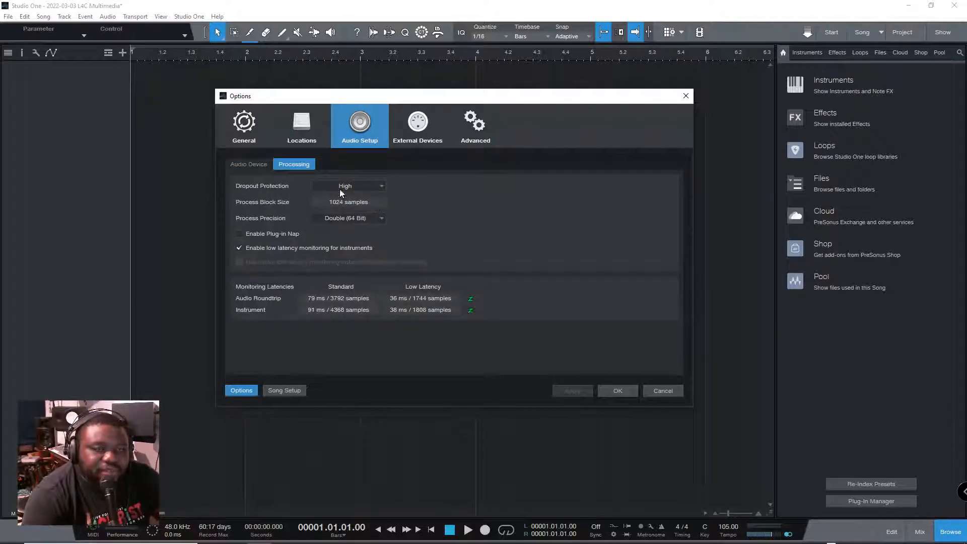
left_click(353, 186)
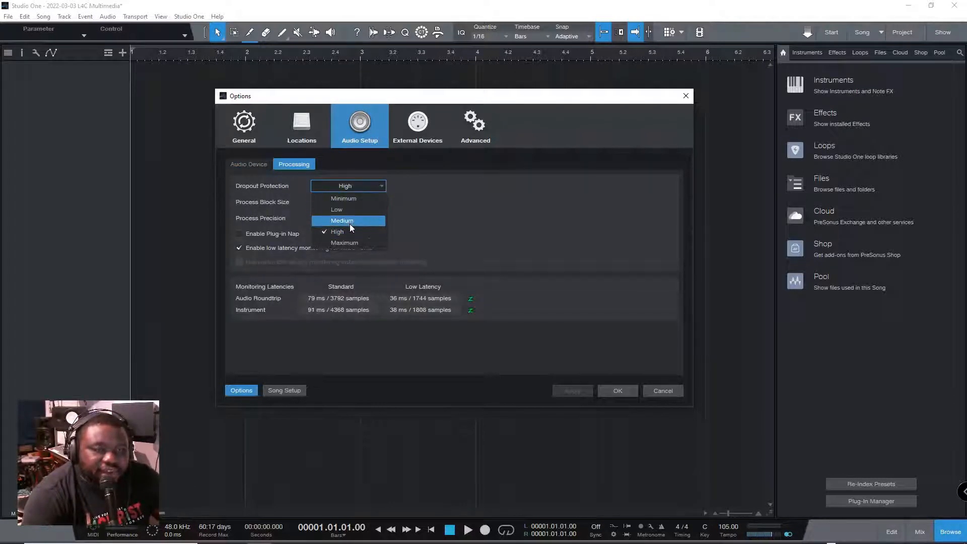
left_click(352, 221)
left_click(354, 184)
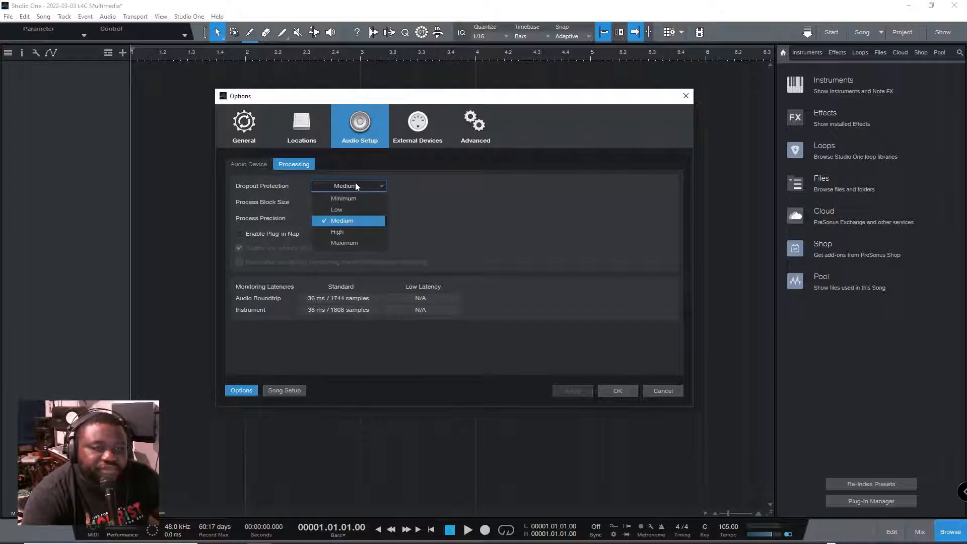
left_click(350, 231)
left_click(358, 186)
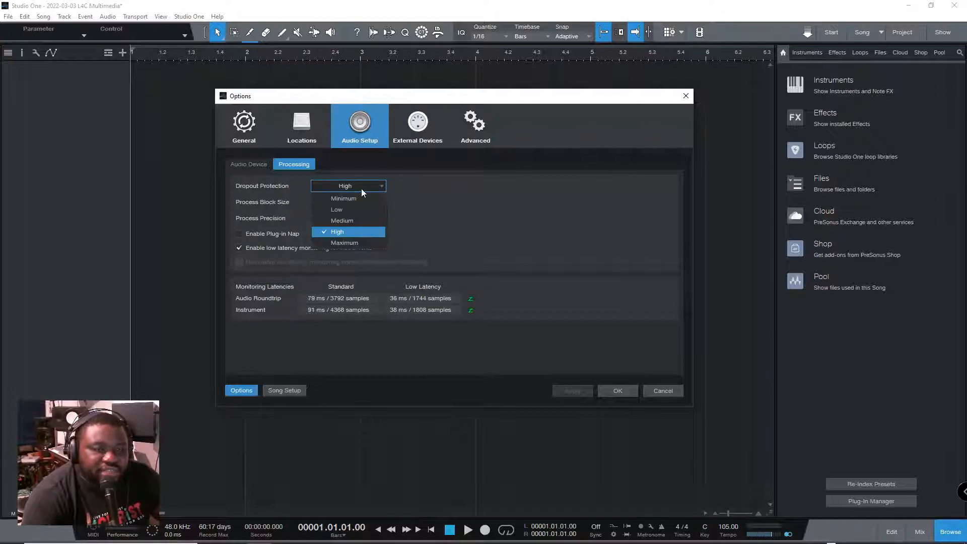
left_click(355, 242)
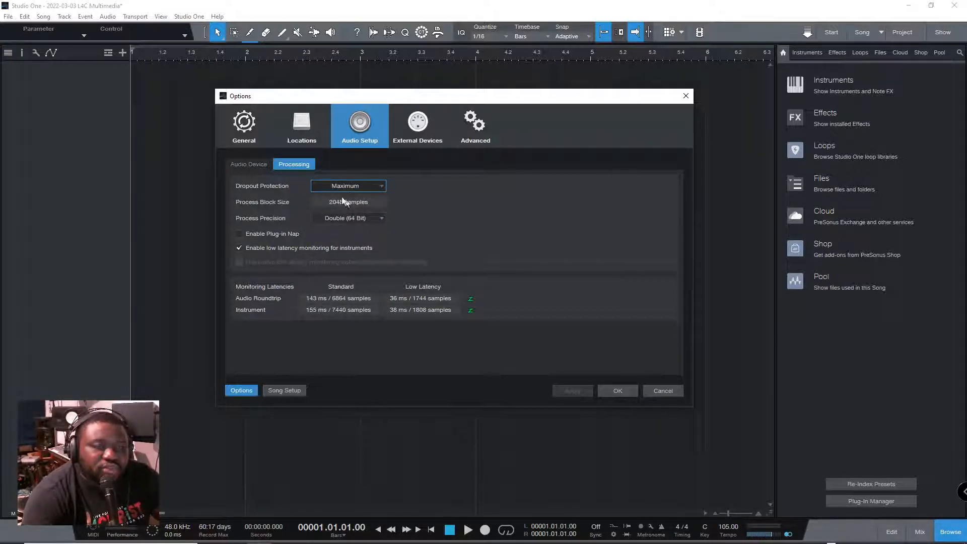
left_click(355, 192)
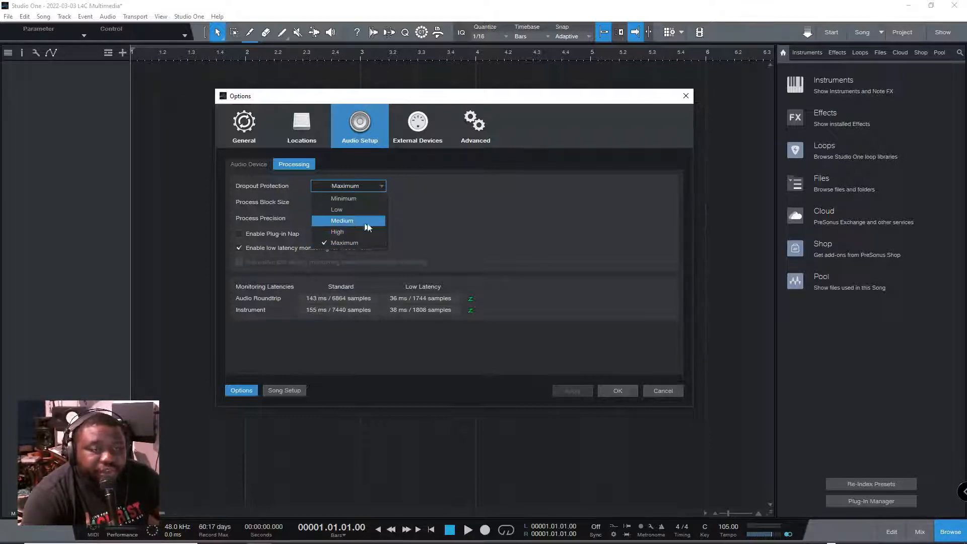
left_click(408, 203)
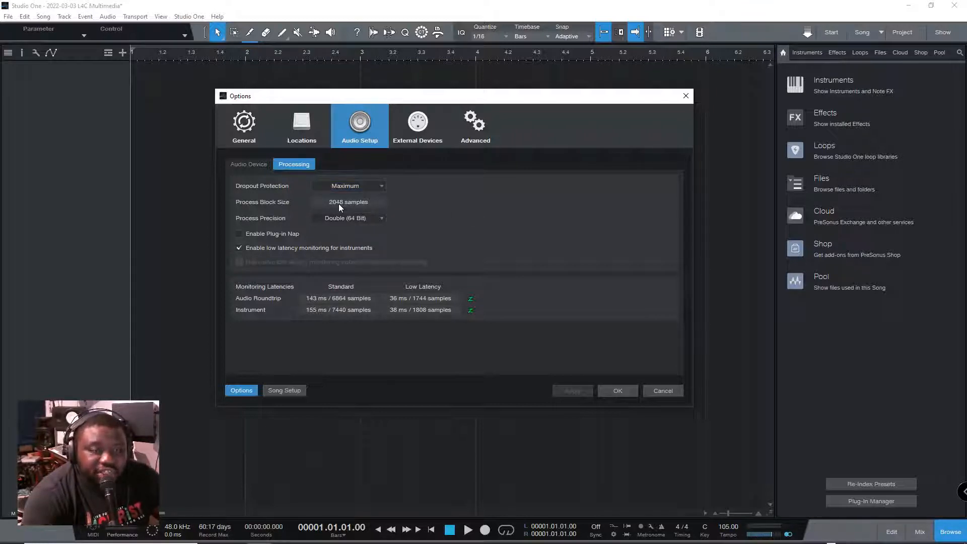
Switch dropout protection between High and Medium, settle on High, and review the remaining levels
left_click(348, 189)
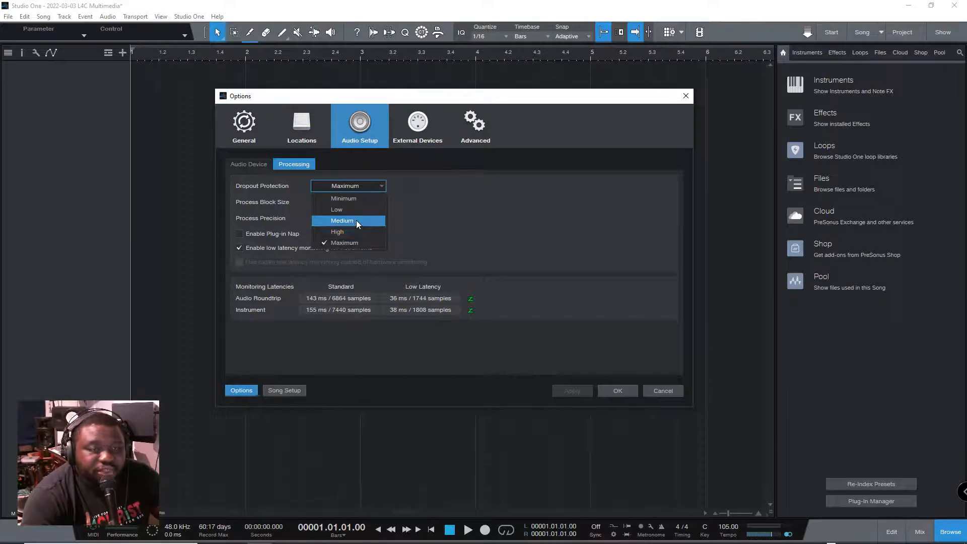
left_click(352, 231)
left_click(359, 188)
left_click(355, 221)
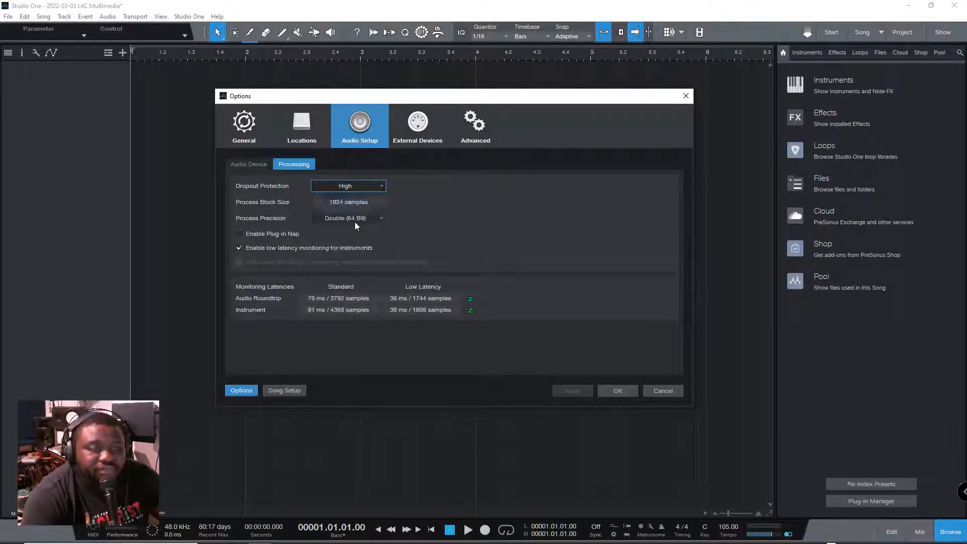
left_click(364, 189)
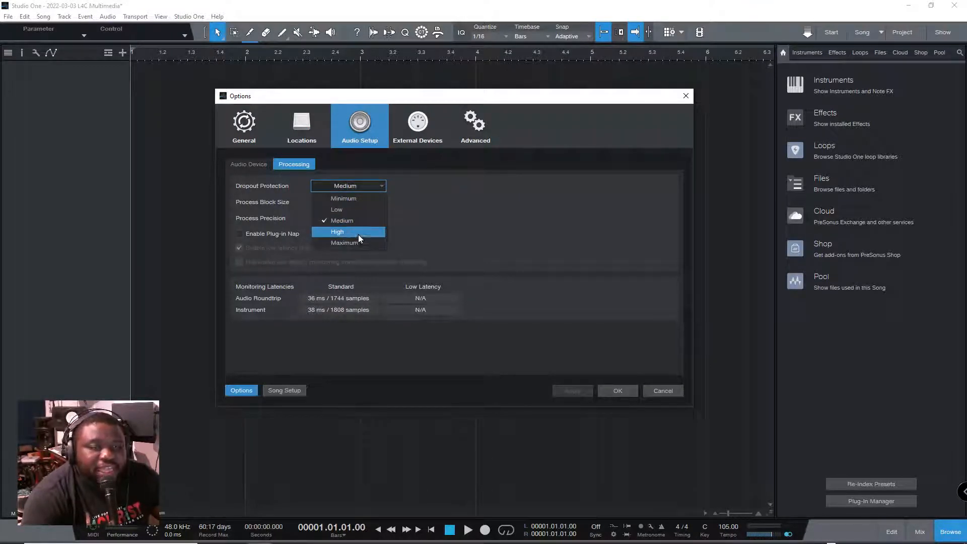
left_click(355, 232)
left_click(370, 187)
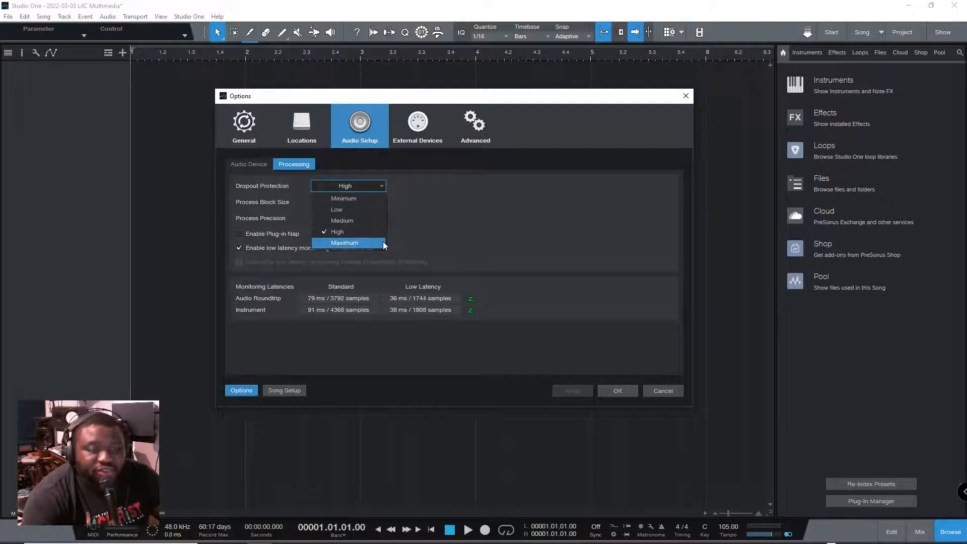
left_click(460, 224)
left_click(347, 187)
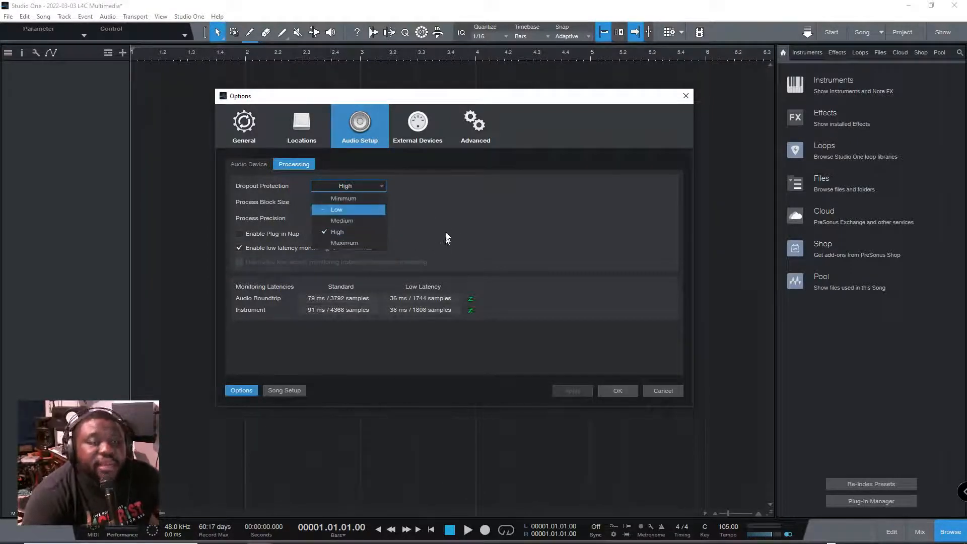
left_click(460, 224)
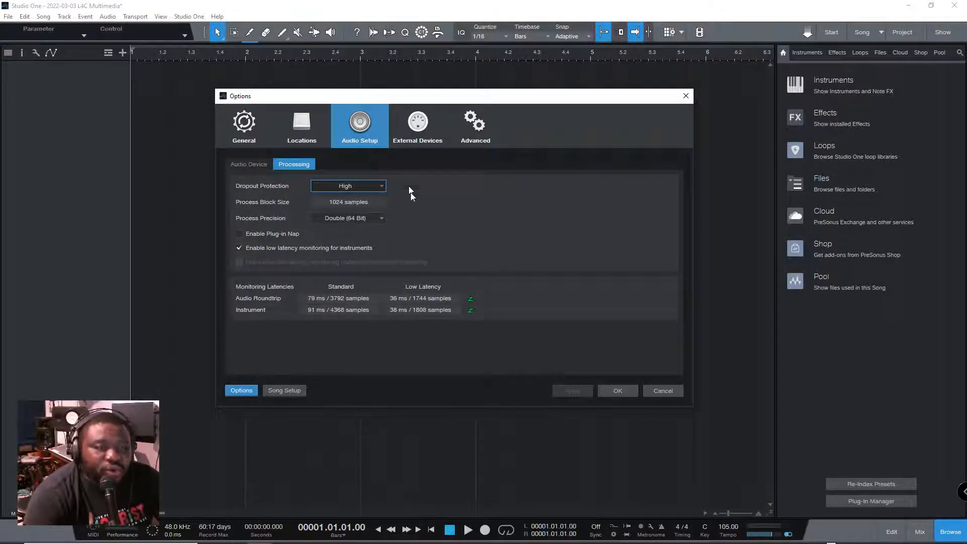
left_click(532, 176)
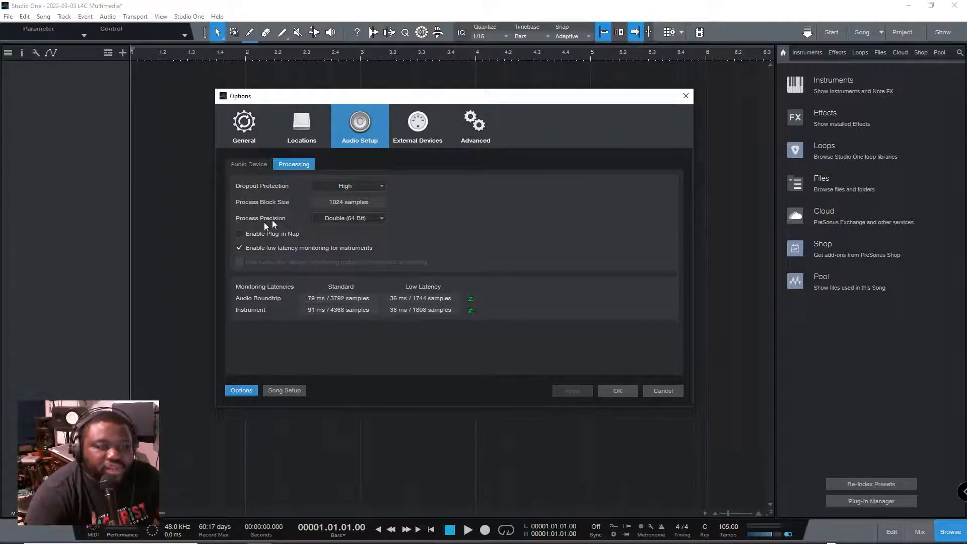
Review the process precision choices, keep Double (64 Bit), and return to the audio device settings
left_click(341, 218)
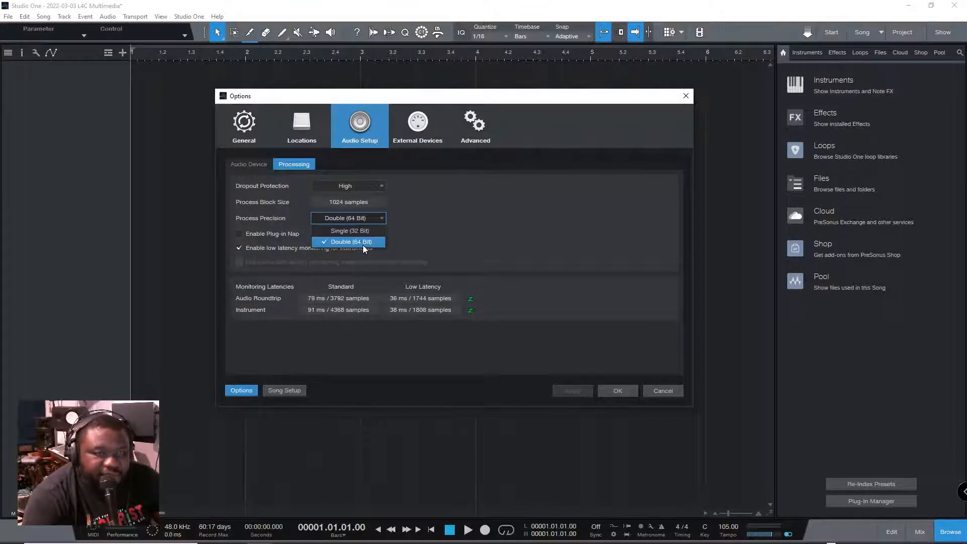
left_click(414, 242)
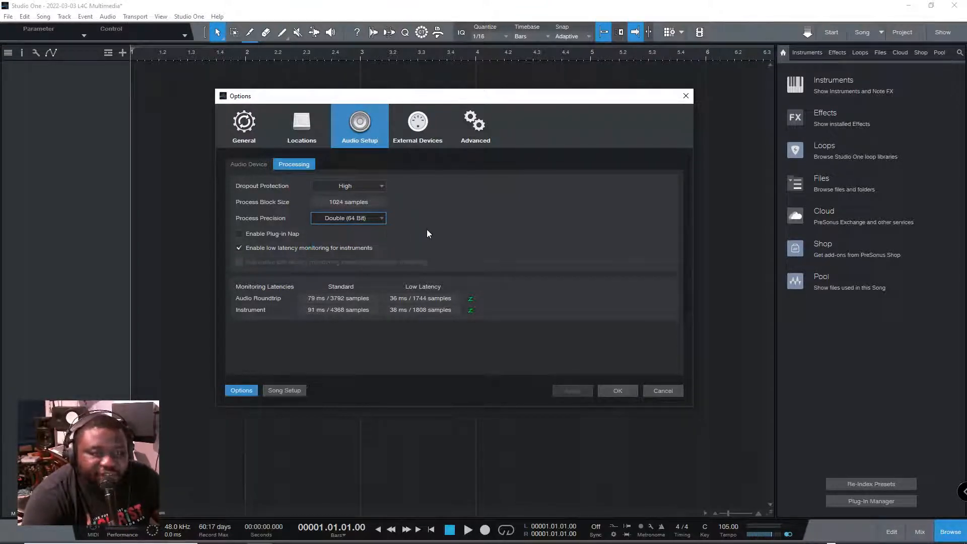
left_click(376, 219)
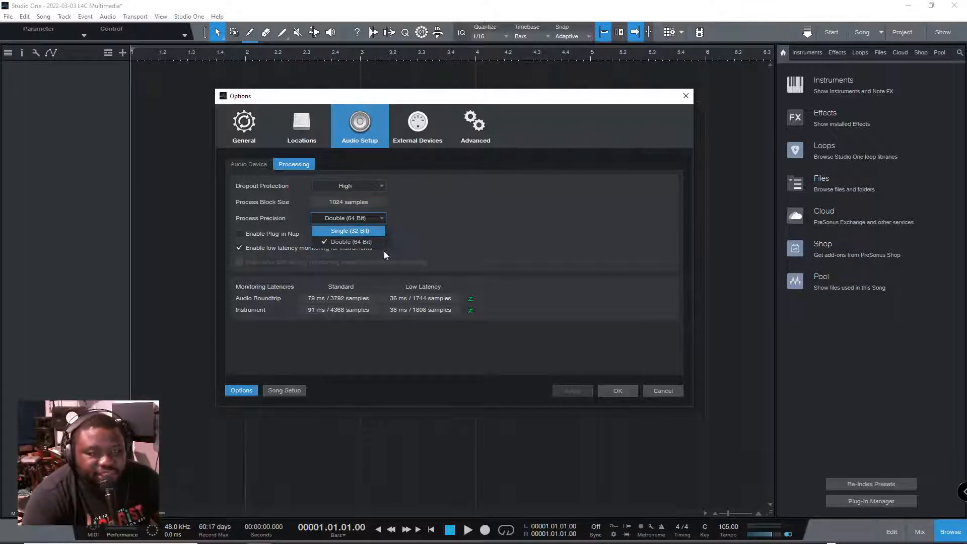
left_click(465, 243)
left_click(258, 167)
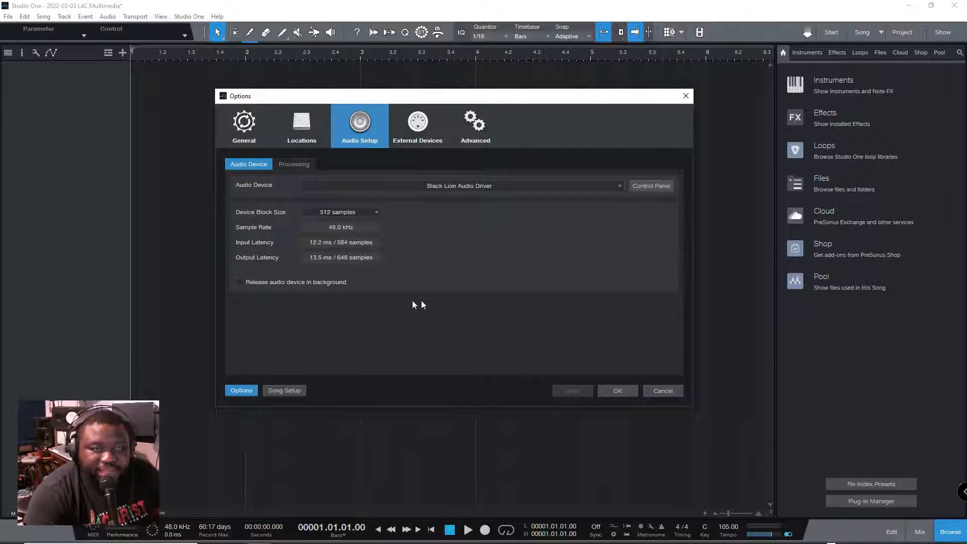
Examine the general options, including the keyboard shortcut assigned to Next Perspective and the network settings
left_click(246, 130)
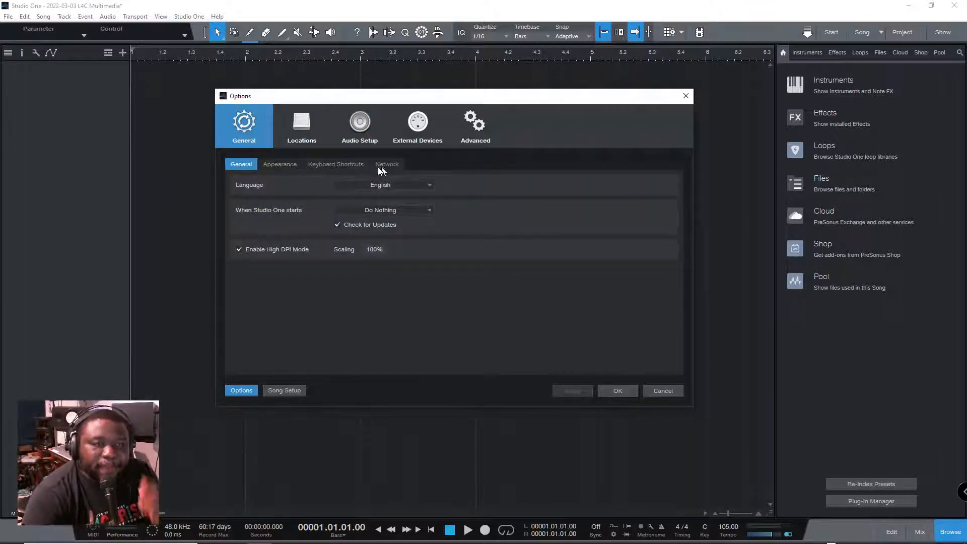
left_click(346, 165)
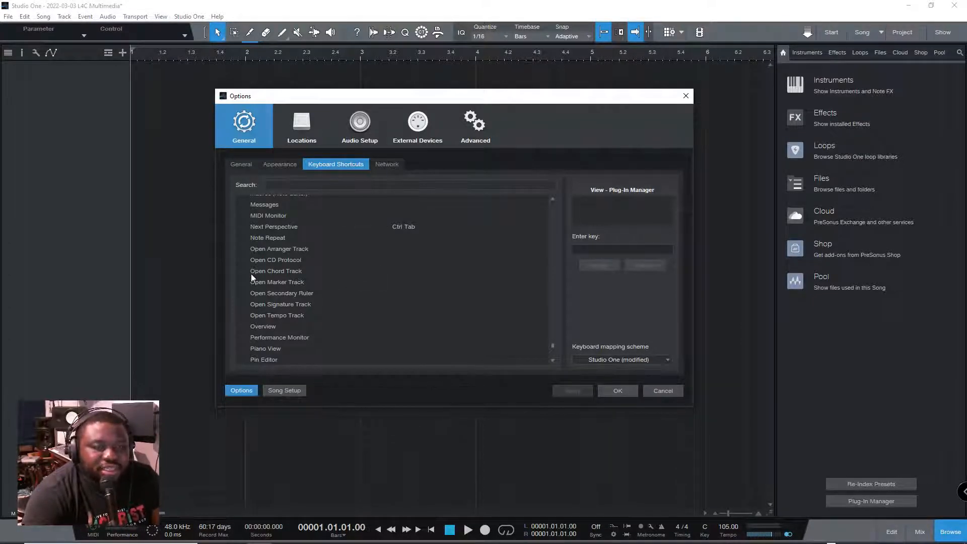
left_click(312, 230)
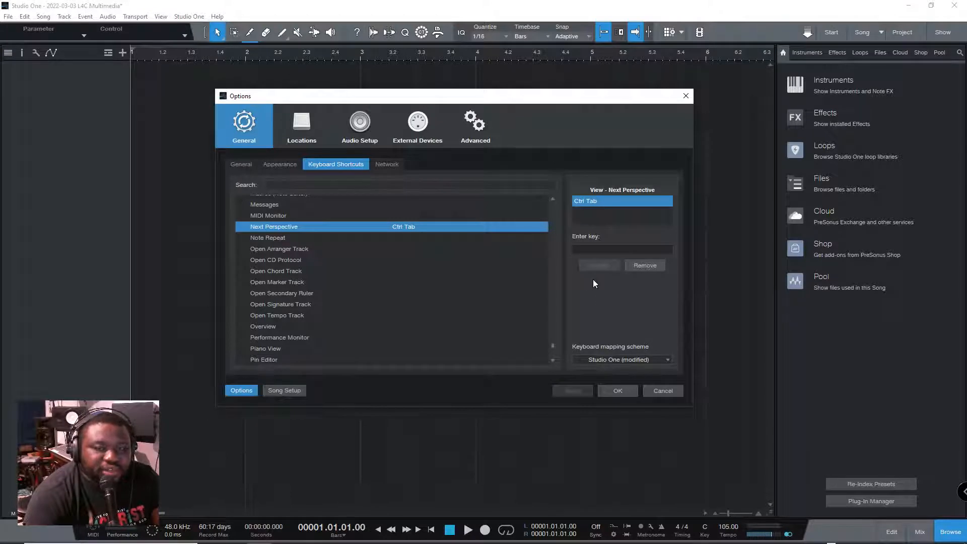
left_click(389, 165)
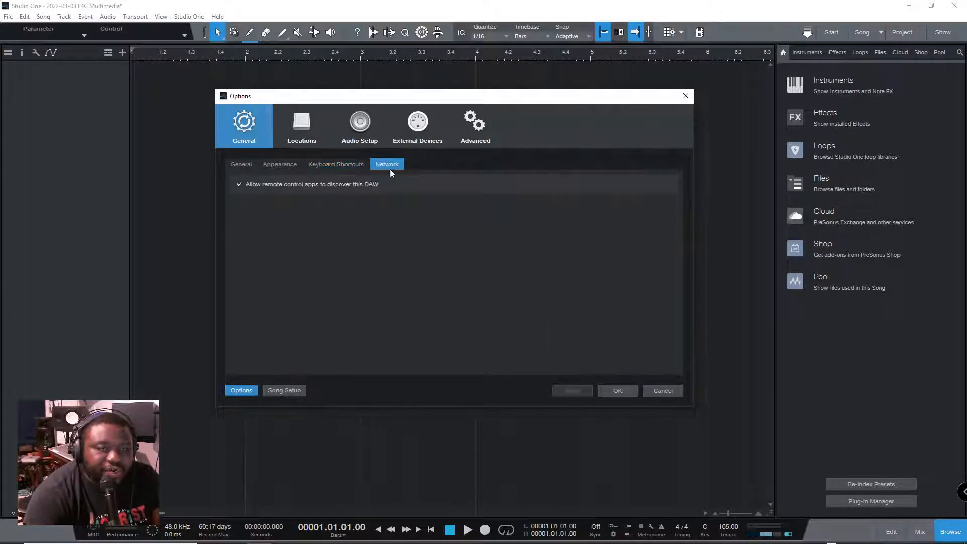
Review the location options for user data, file types, sound sets and the instrument library
left_click(298, 136)
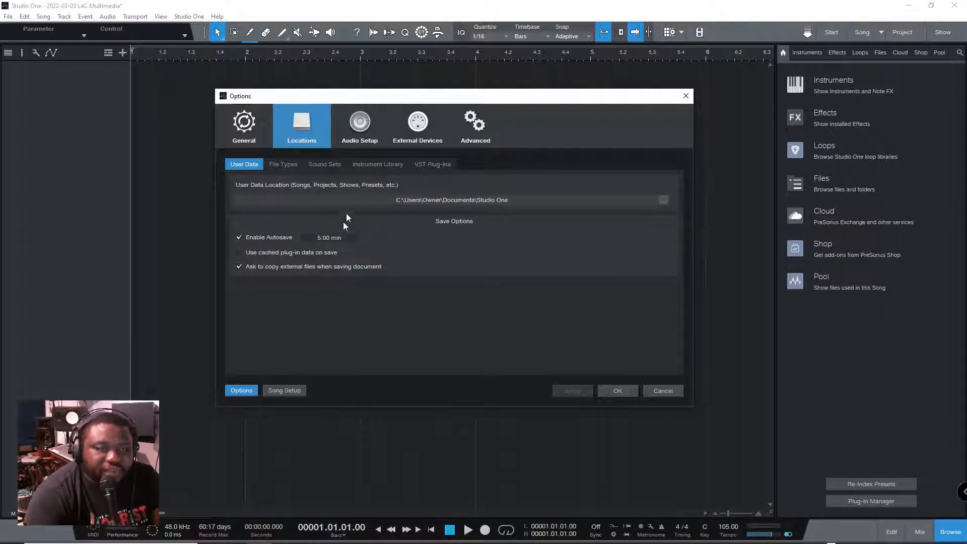
left_click(282, 164)
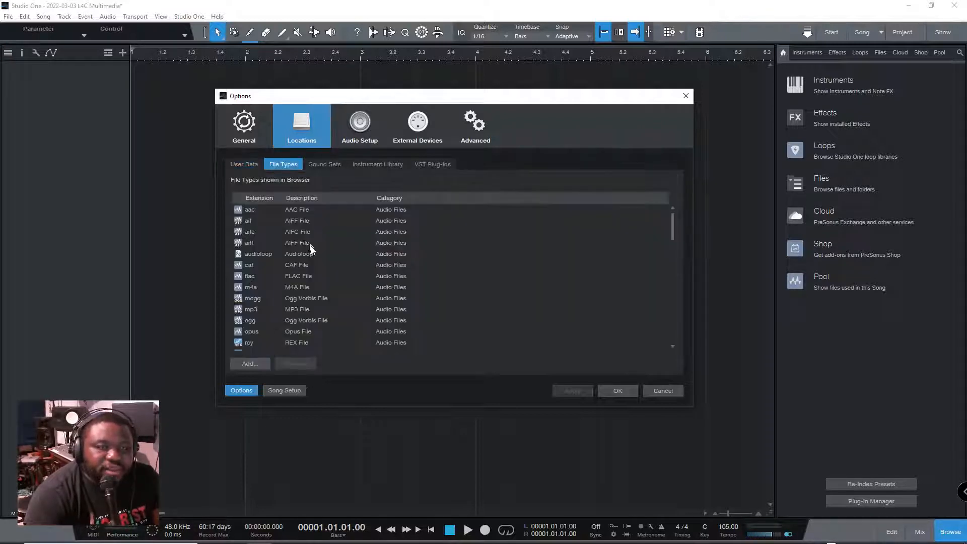
left_click(331, 166)
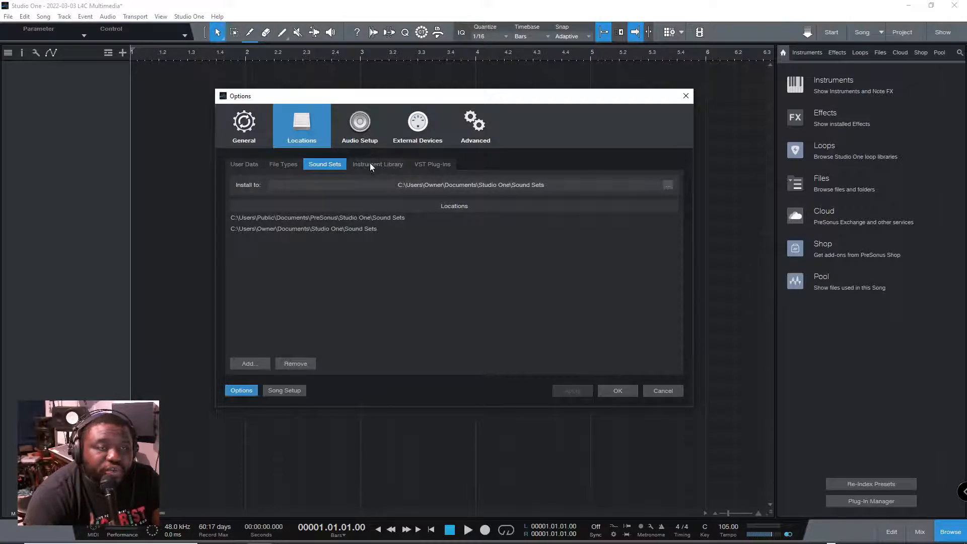
left_click(388, 165)
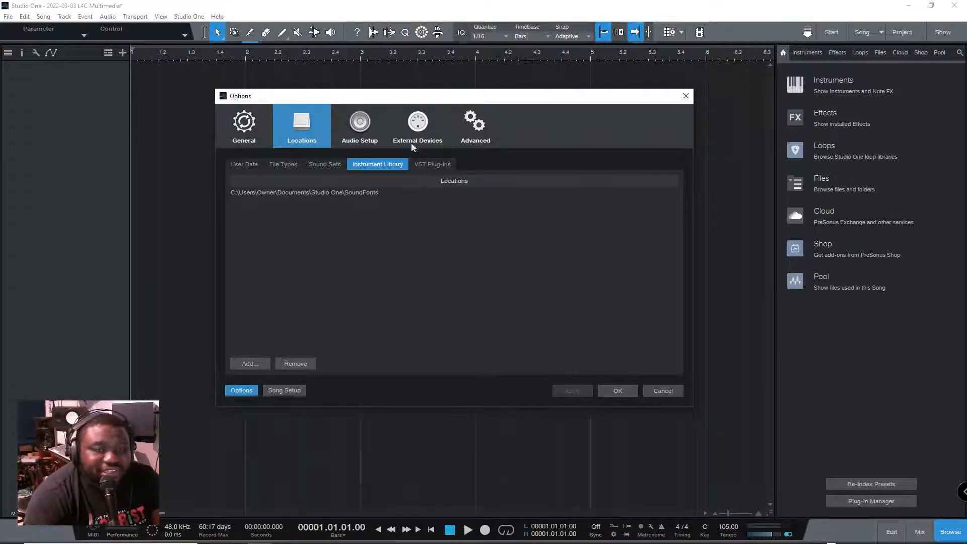
Examine the full list of VST plug-in folder locations, from the first entry to the last
left_click(436, 166)
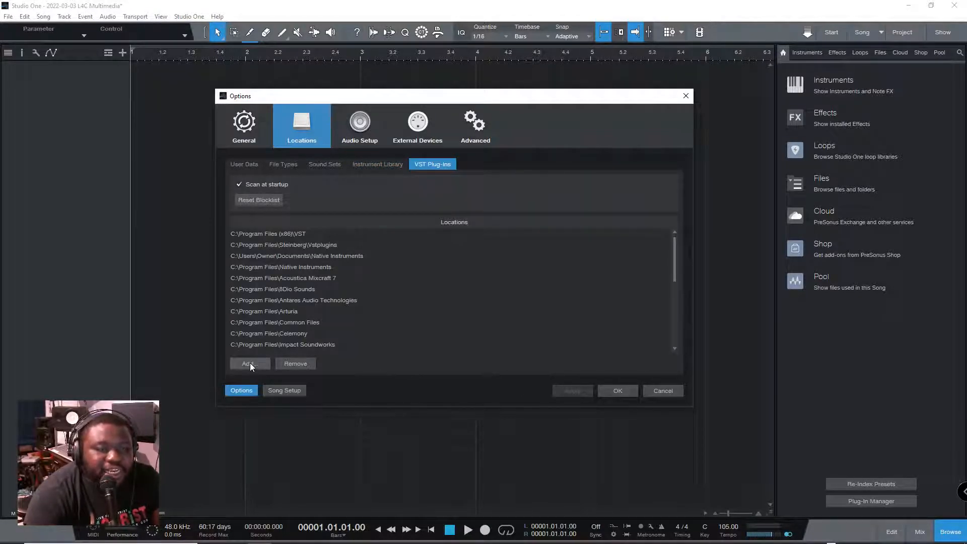
left_click_drag(672, 262, 679, 216)
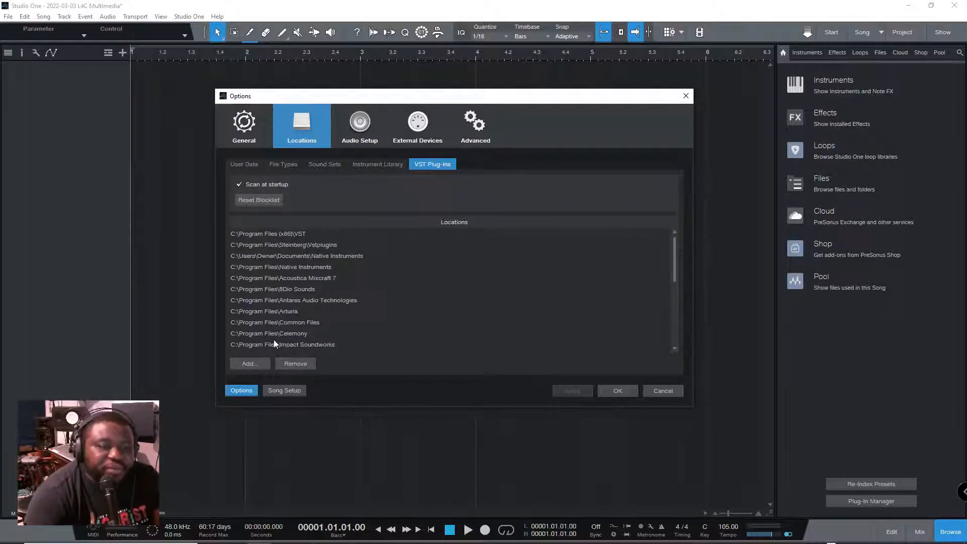
scroll(302, 298, "down", 7)
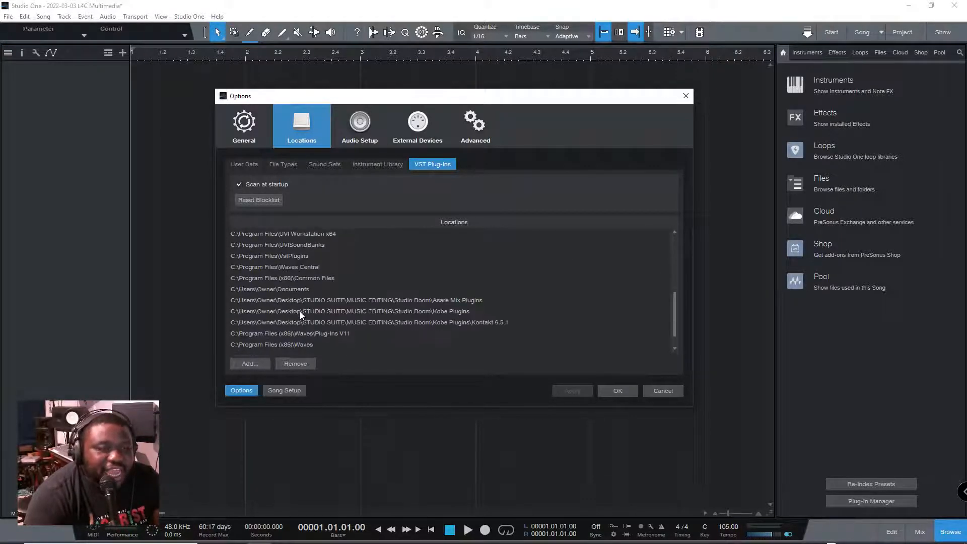
scroll(302, 322, "down", 1)
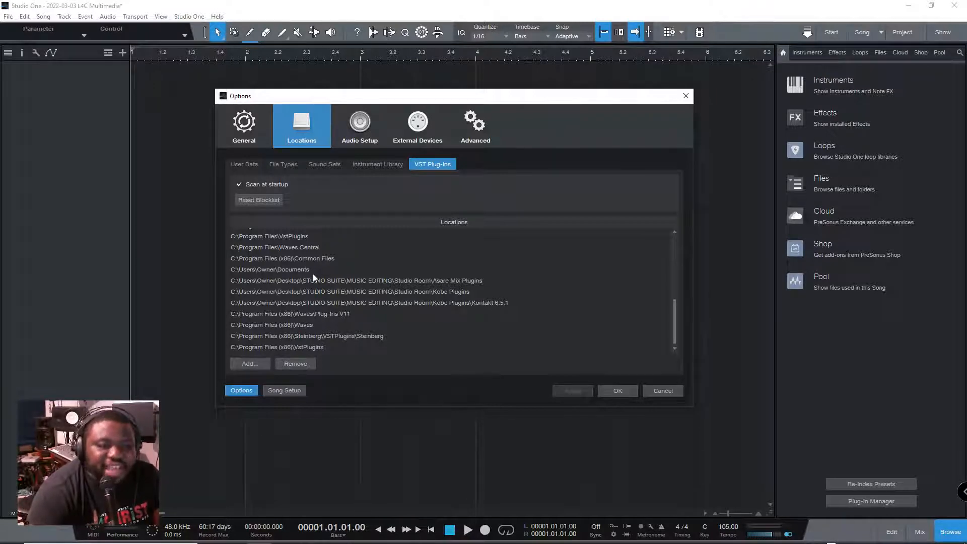
scroll(296, 276, "up", 5)
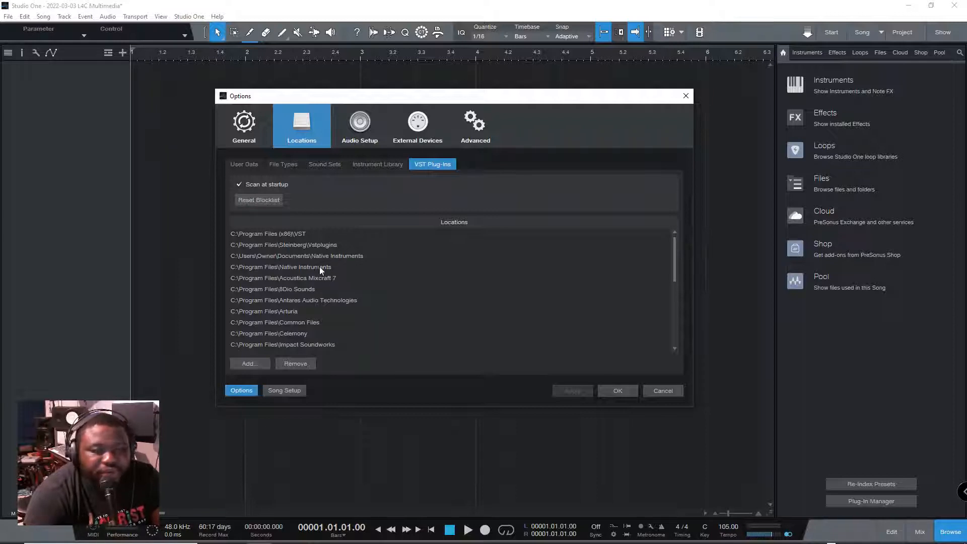
scroll(264, 301, "down", 8)
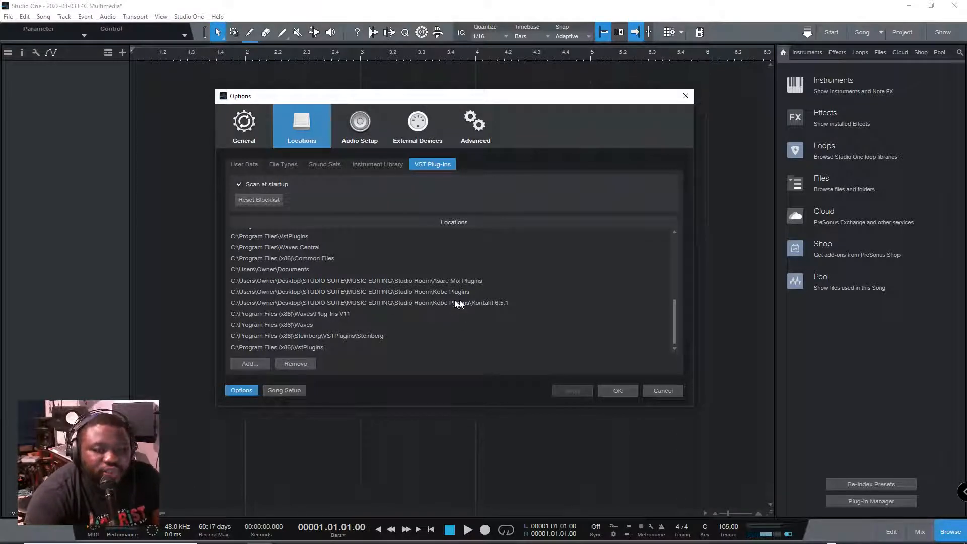
scroll(395, 319, "up", 8)
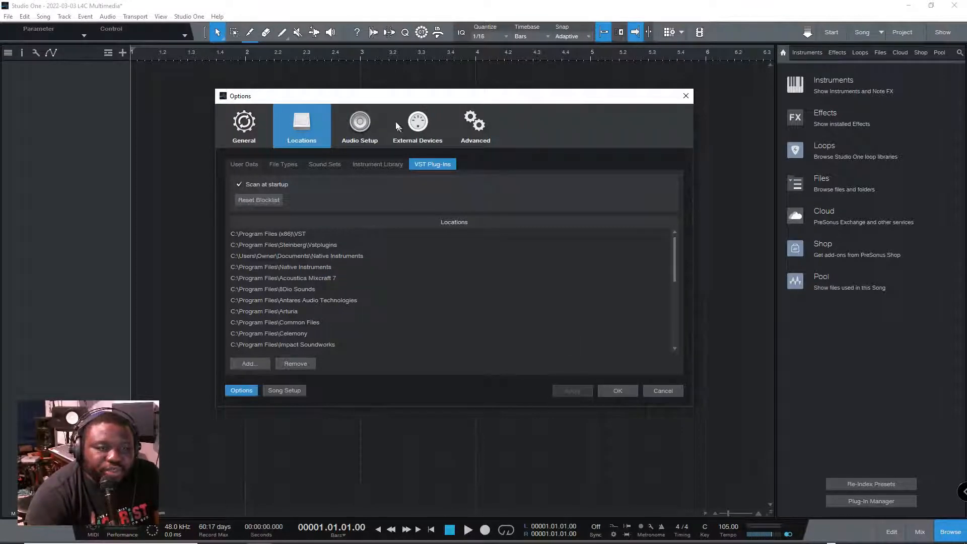
left_click(375, 129)
left_click(320, 130)
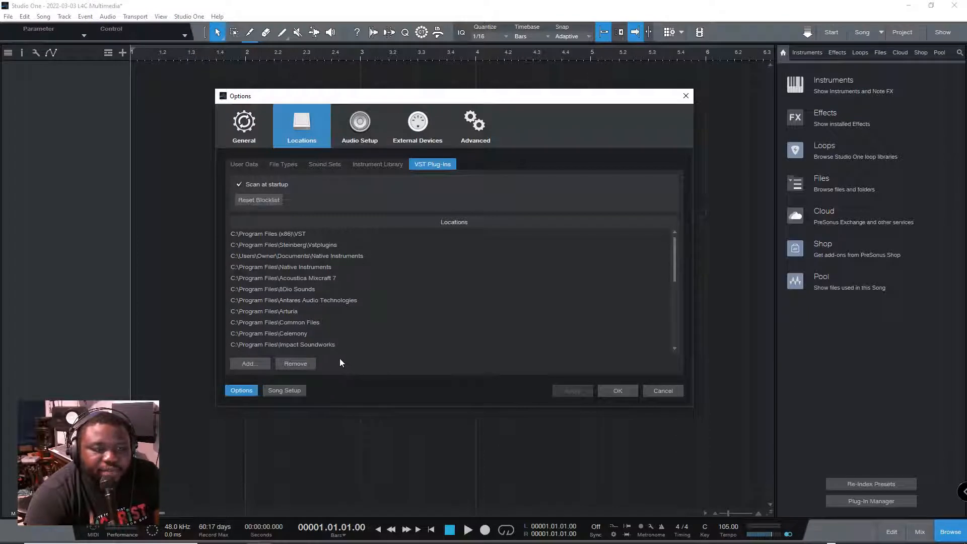
Examine the song setup's general settings, meta information, and audio input and output assignments
left_click(270, 392)
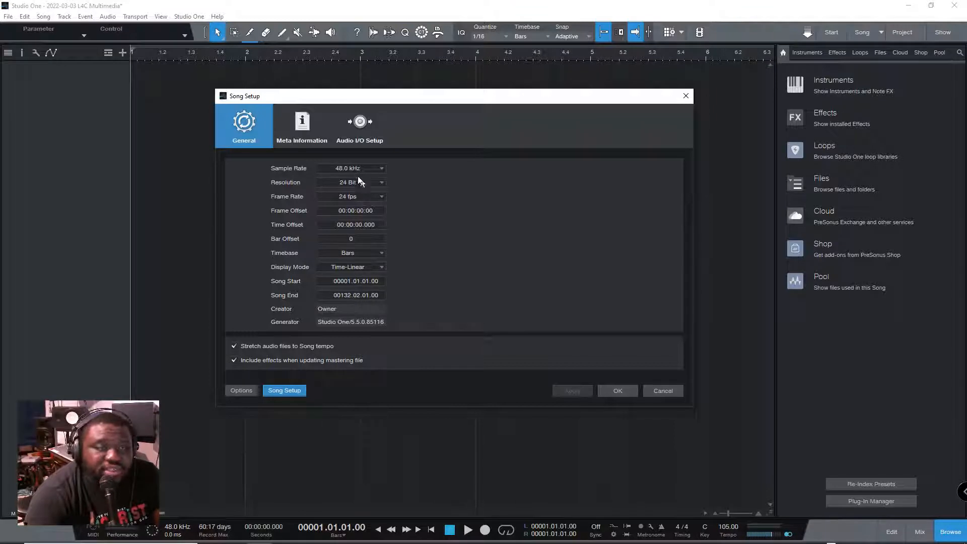
left_click(302, 126)
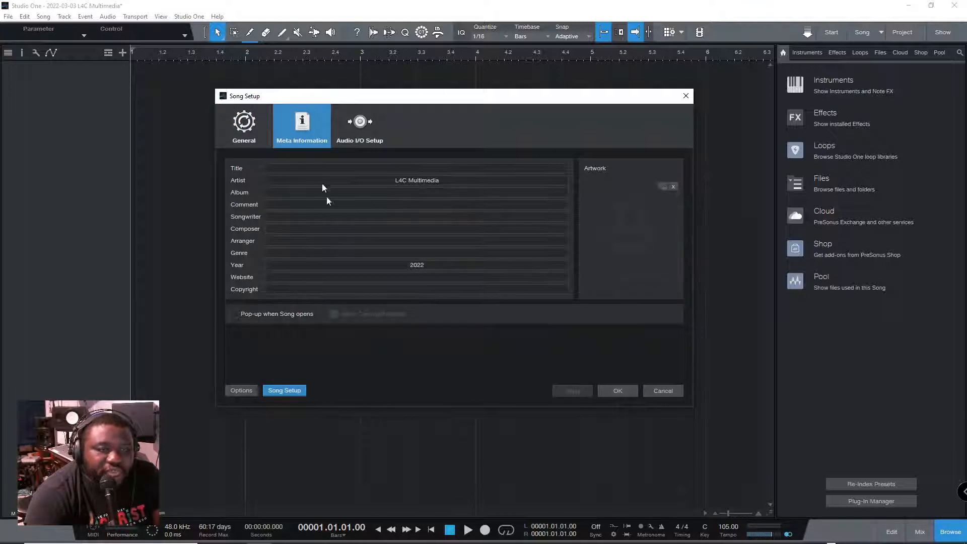
left_click(408, 180)
key("Tab")
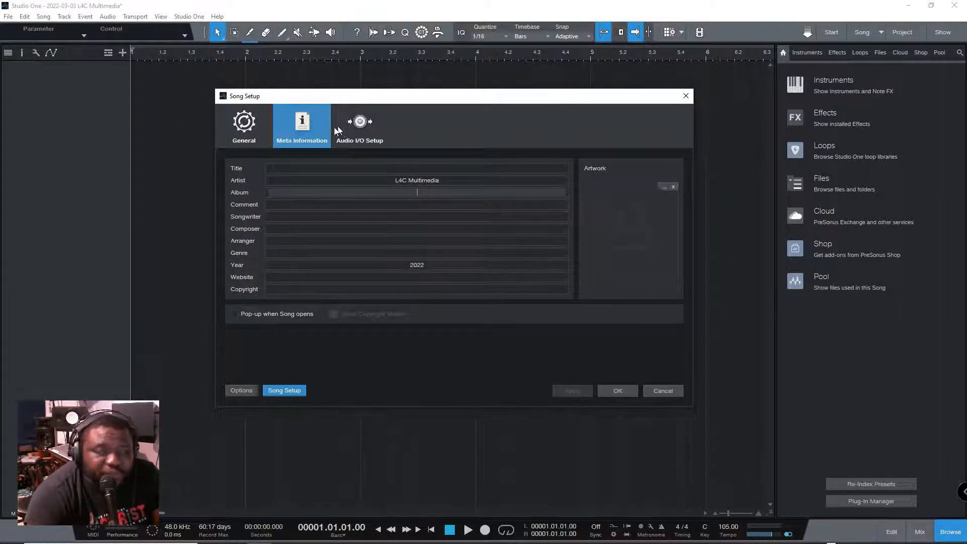
left_click(360, 124)
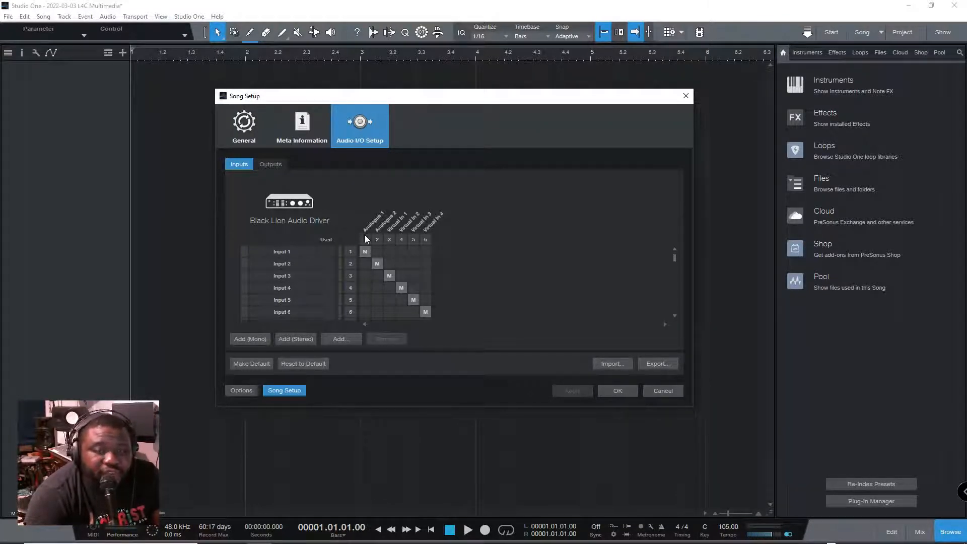
left_click_drag(674, 258, 676, 226)
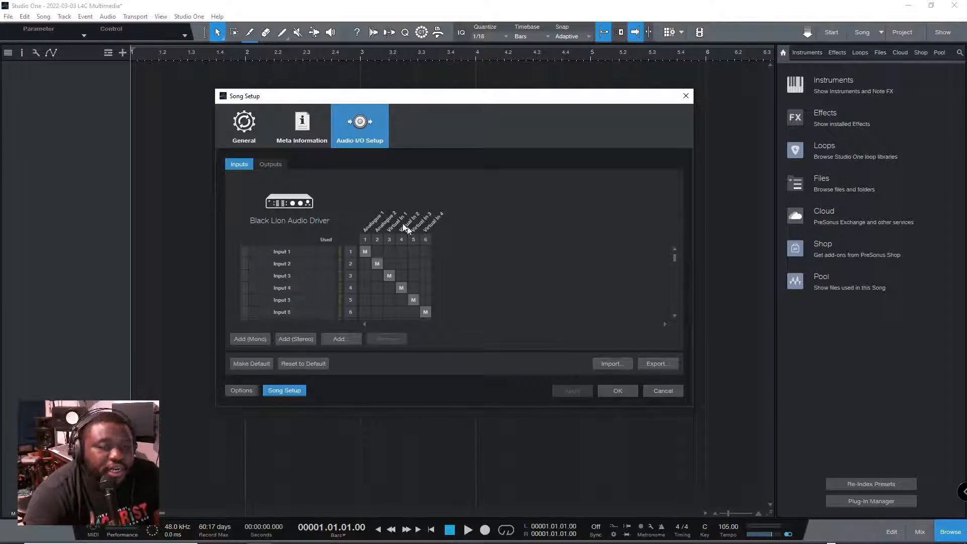
left_click(270, 164)
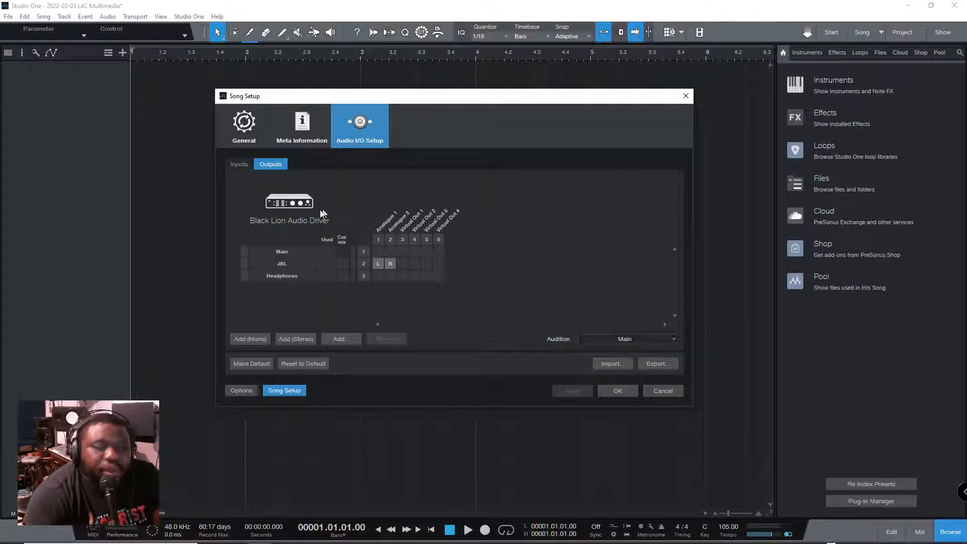
left_click(251, 167)
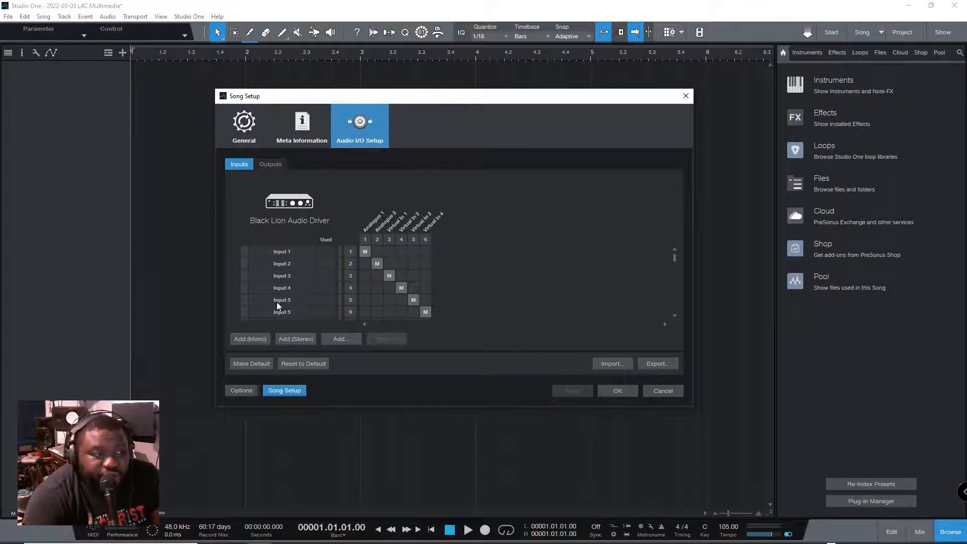
Try assigning Input 3 to Analogue 1 and to Analogue 2, and look through the other inputs
left_click(282, 278)
left_click(287, 290)
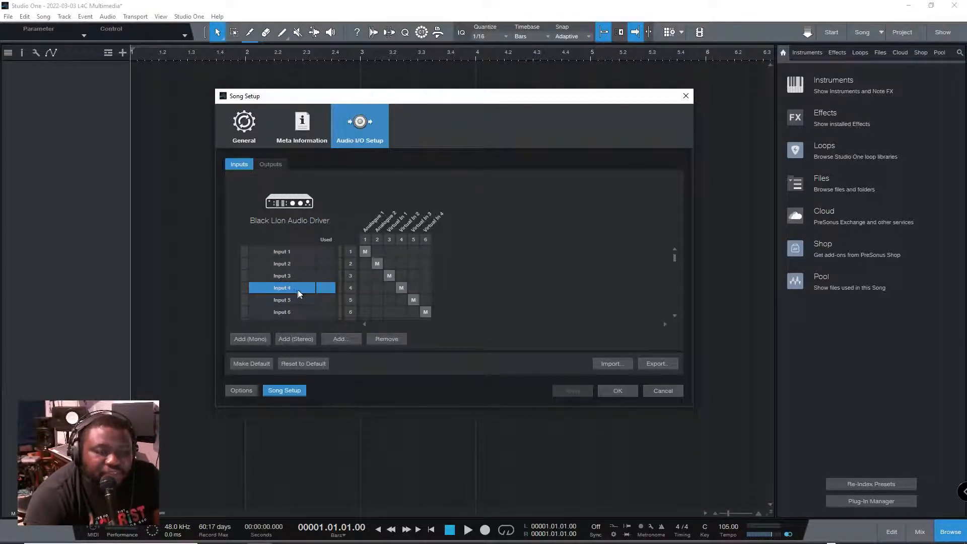
left_click(294, 277)
left_click(366, 276)
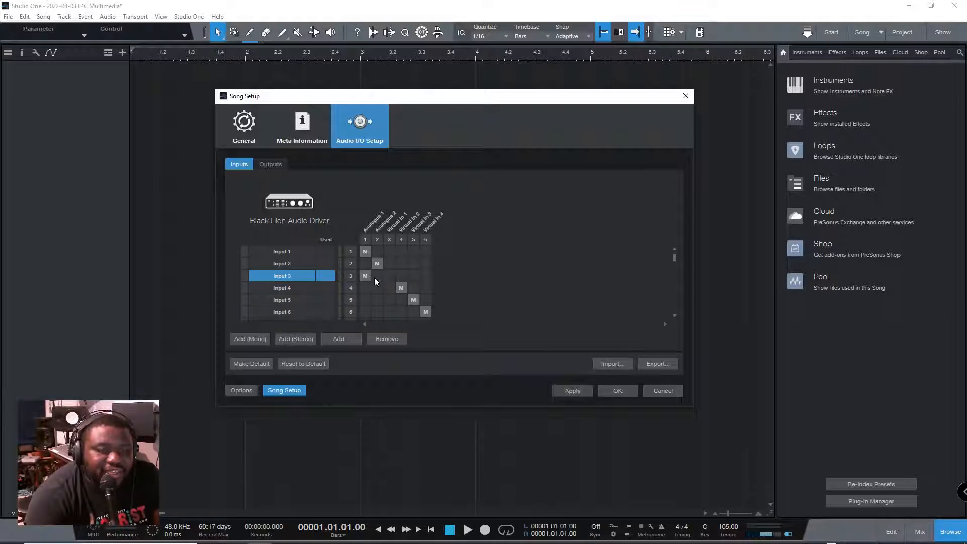
left_click(377, 277)
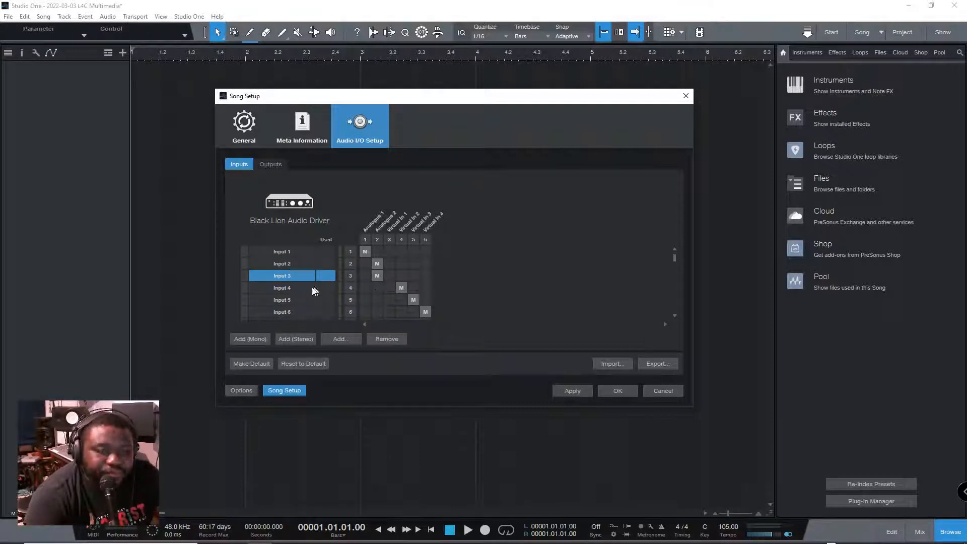
scroll(296, 307, "down", 3)
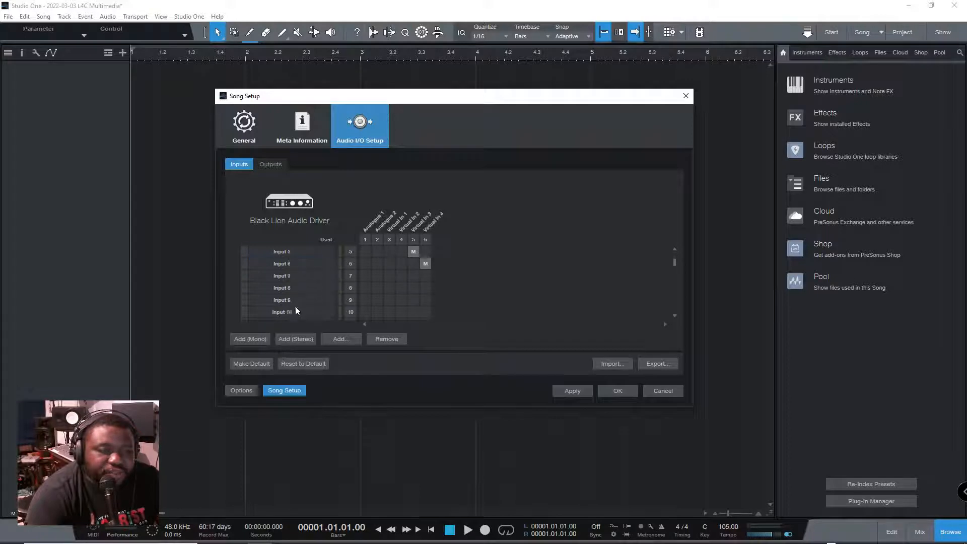
scroll(287, 298, "up", 3)
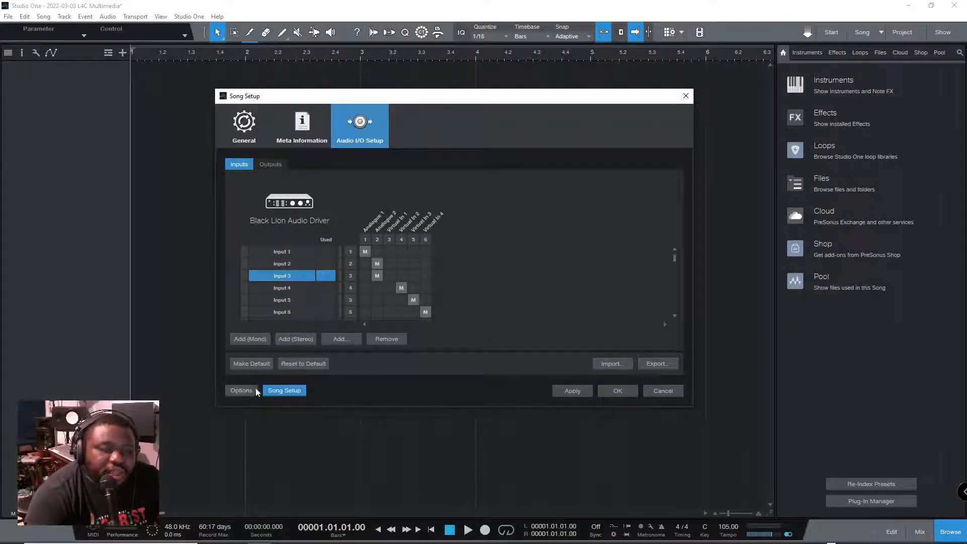
Add a stereo input to the song's audio inputs, and remove Inputs 39 to 44
left_click(295, 340)
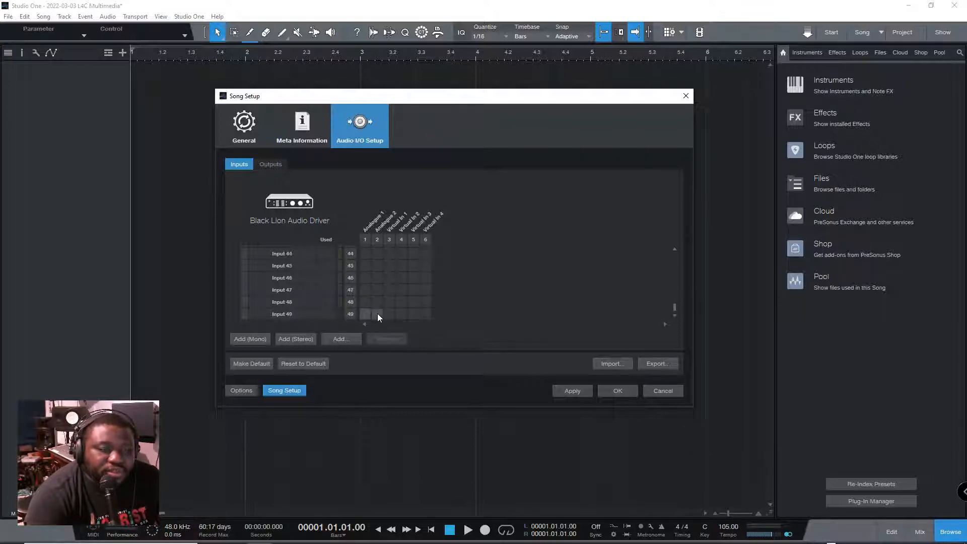
scroll(373, 316, "up", 2)
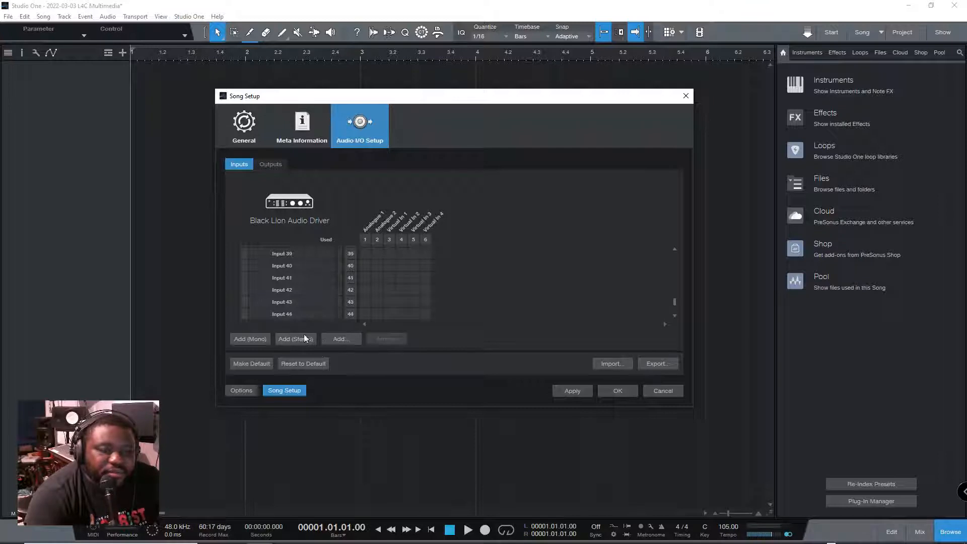
left_click(291, 313)
key("ctrl+a")
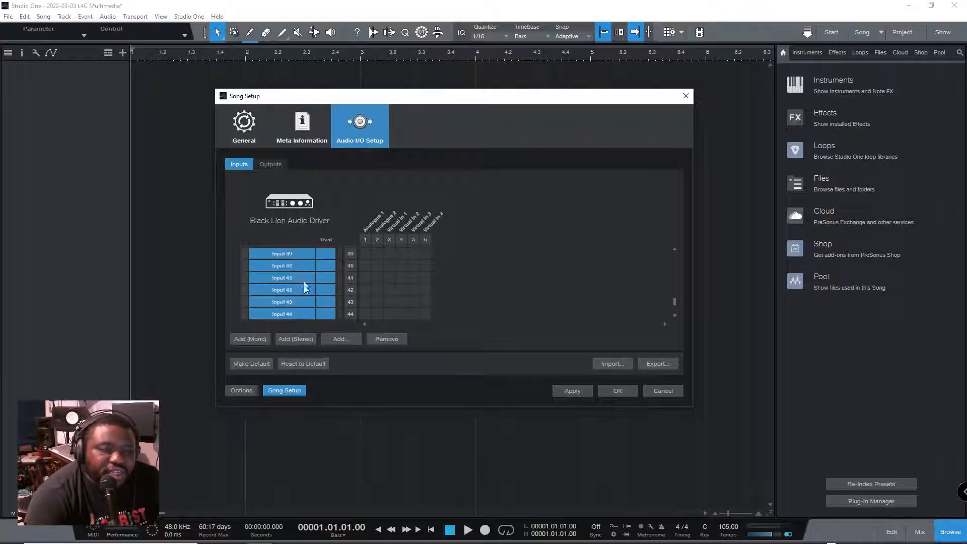
left_click(387, 339)
Remove the remaining audio inputs from Input 23 through Input 49
left_click(299, 314)
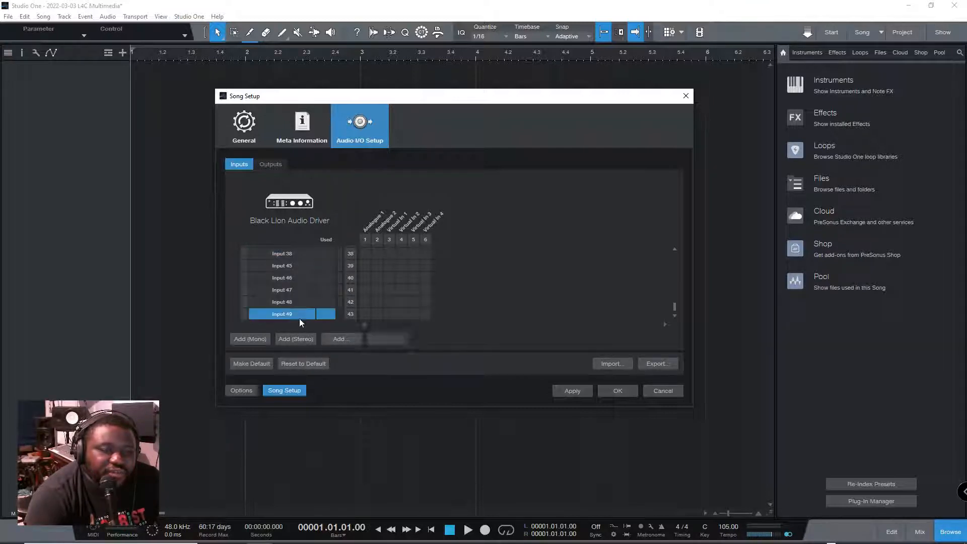
scroll(301, 292, "up", 4)
key("ctrl+a")
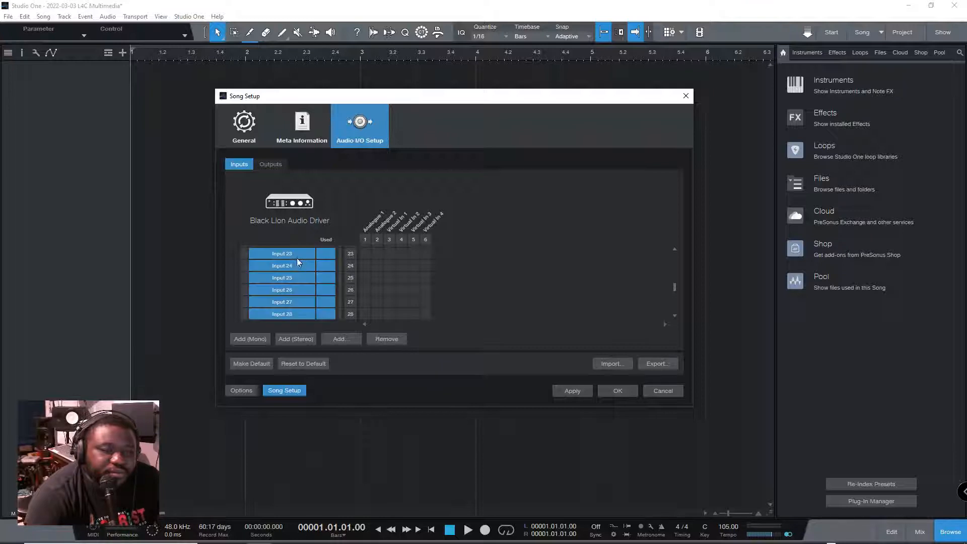
left_click(395, 341)
Remove Inputs 2 to 17 and Inputs 18 to 22, keeping only Input 1
scroll(311, 314, "up", 2)
left_click(311, 315)
scroll(292, 280, "up", 2)
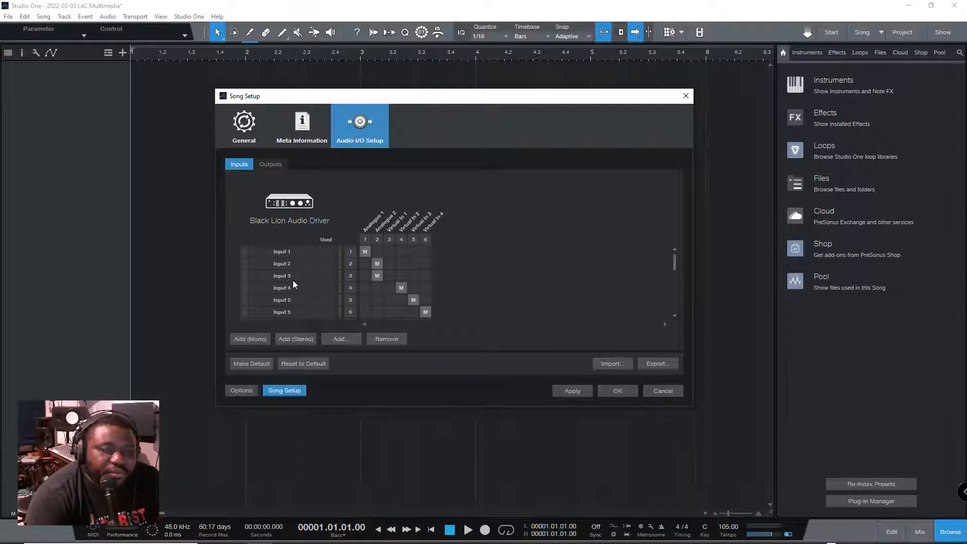
left_click(288, 268, "shift")
left_click(398, 338)
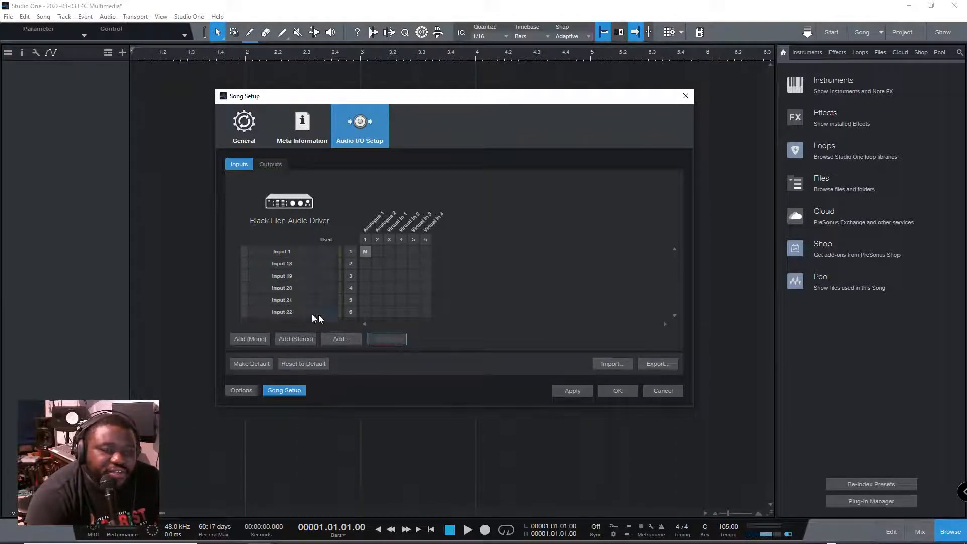
left_click(315, 313)
left_click(300, 265, "shift")
left_click(395, 337)
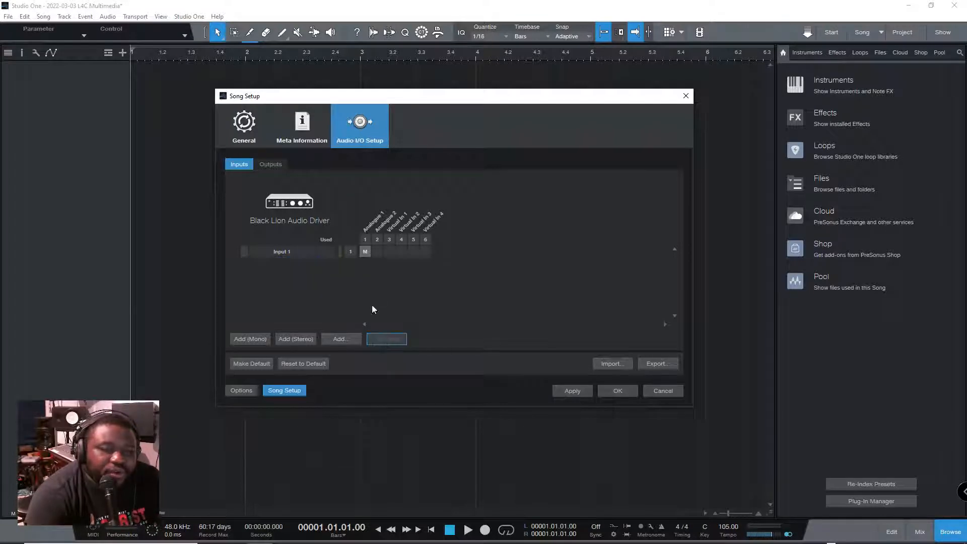
Replace the existing Input 1 with a new mono input assigned to Analogue 1
left_click(308, 252)
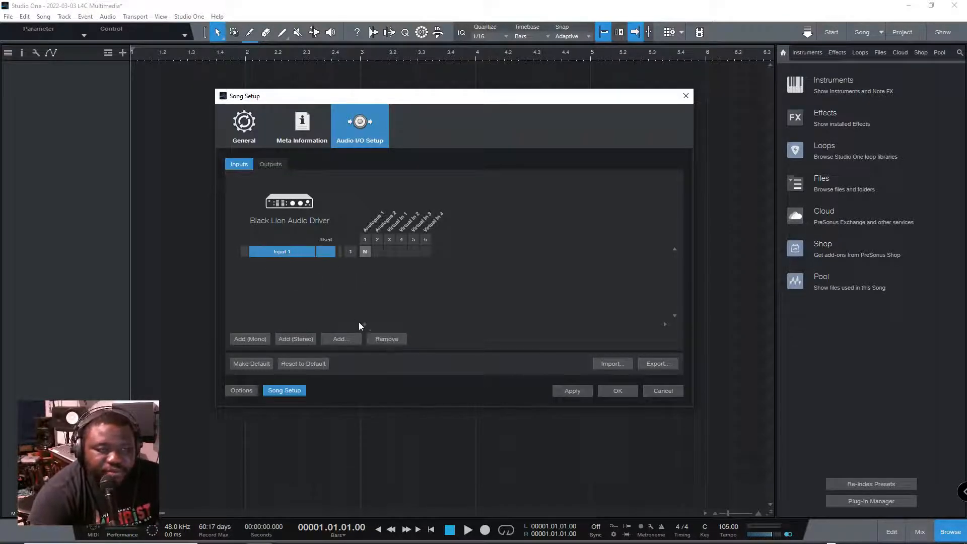
left_click(384, 340)
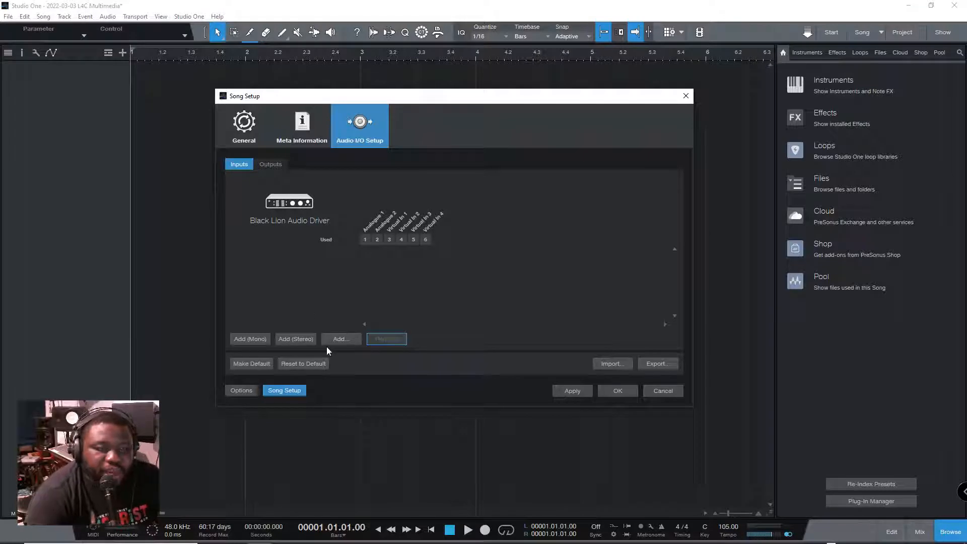
left_click(256, 340)
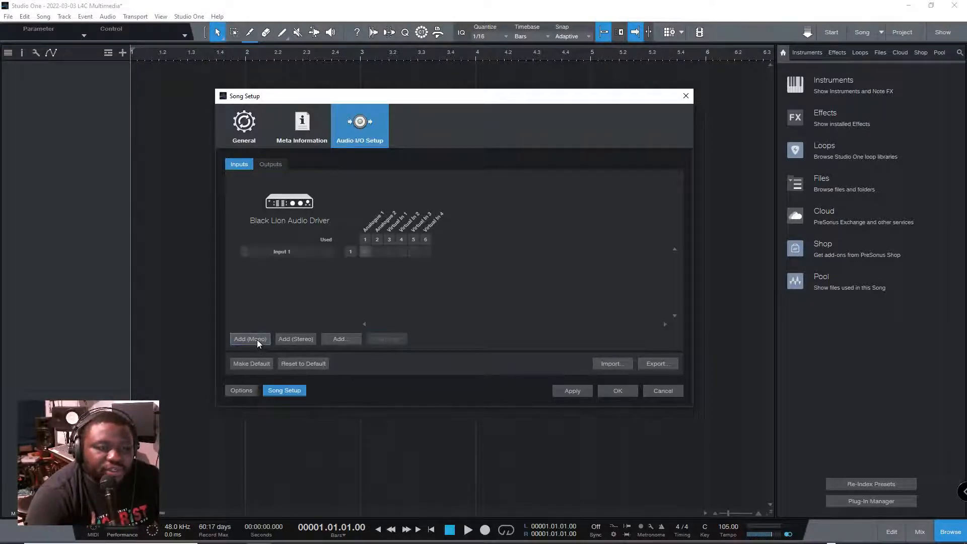
left_click(366, 252)
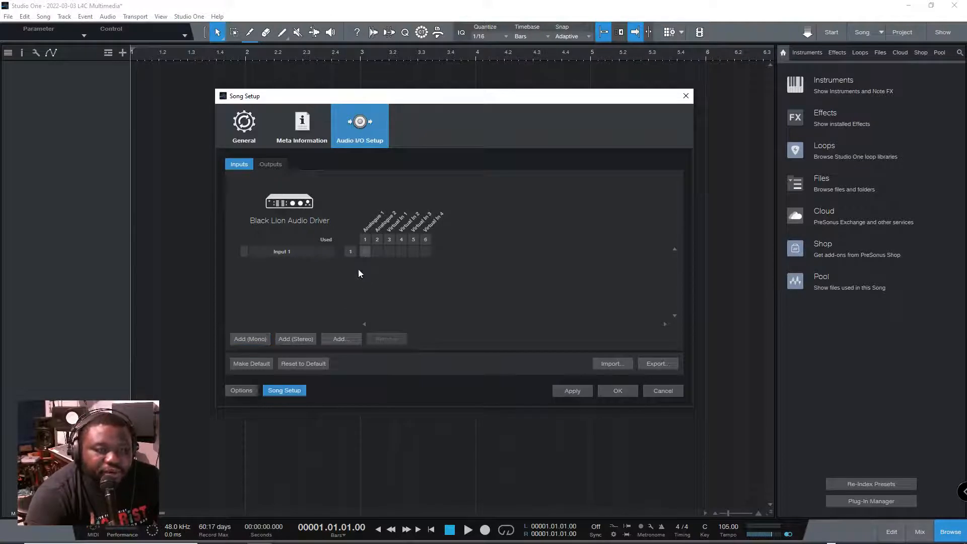
left_click(347, 253)
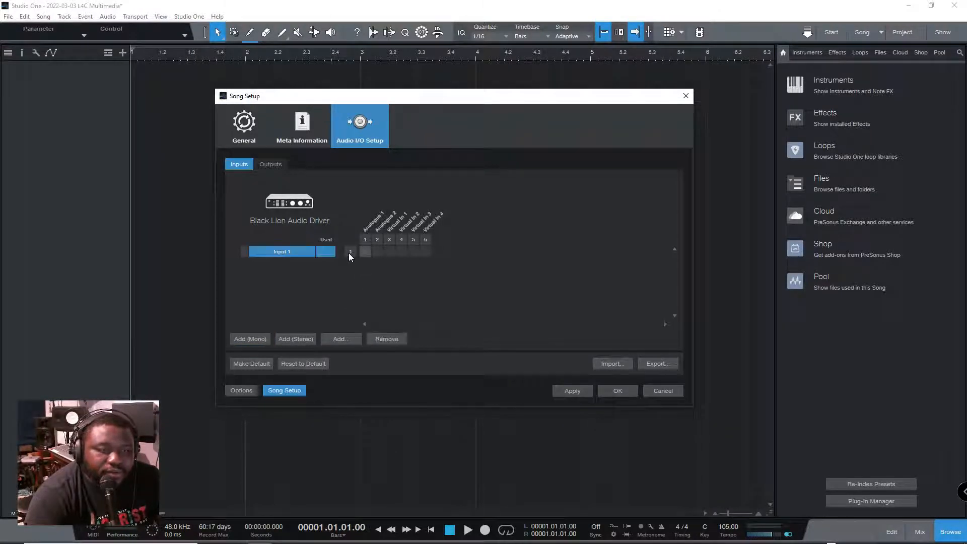
left_click(342, 261)
left_click(339, 255)
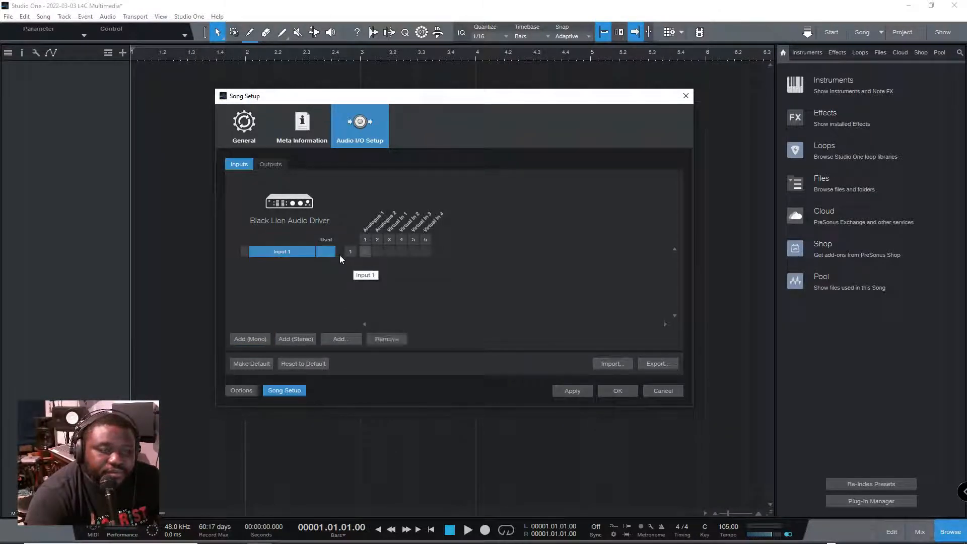
left_click(367, 252)
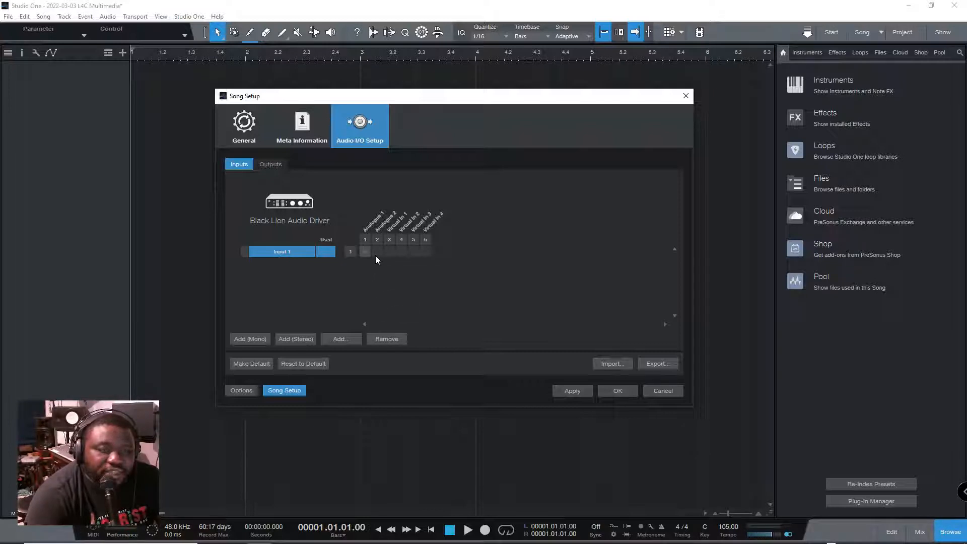
Add a mono input on Analogue 2 and two stereo inputs on Analogue 1 and 2
left_click(251, 337)
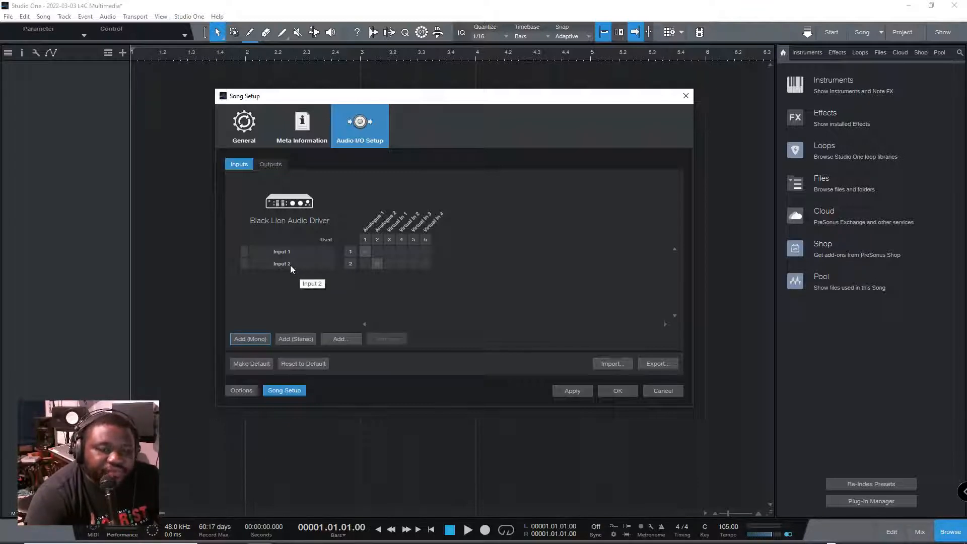
left_click(377, 264)
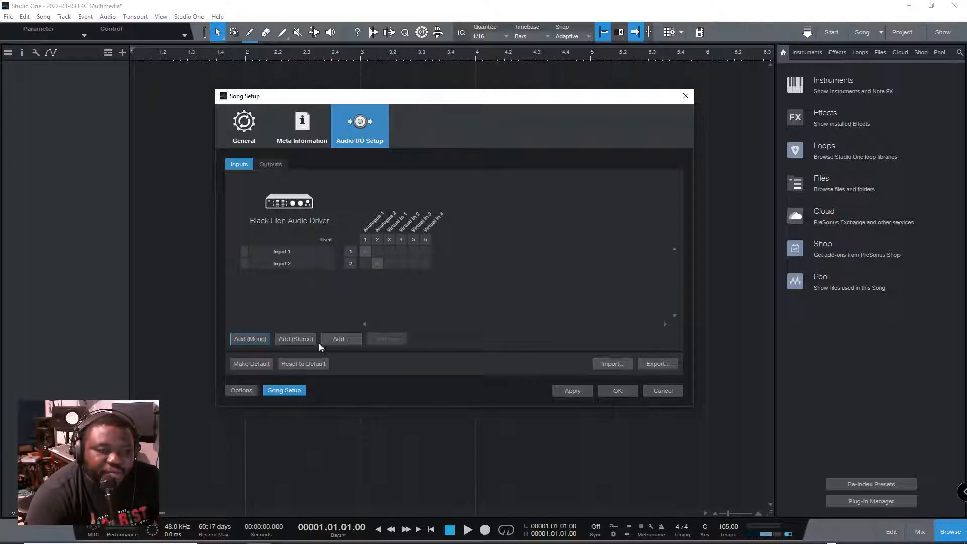
left_click(303, 340)
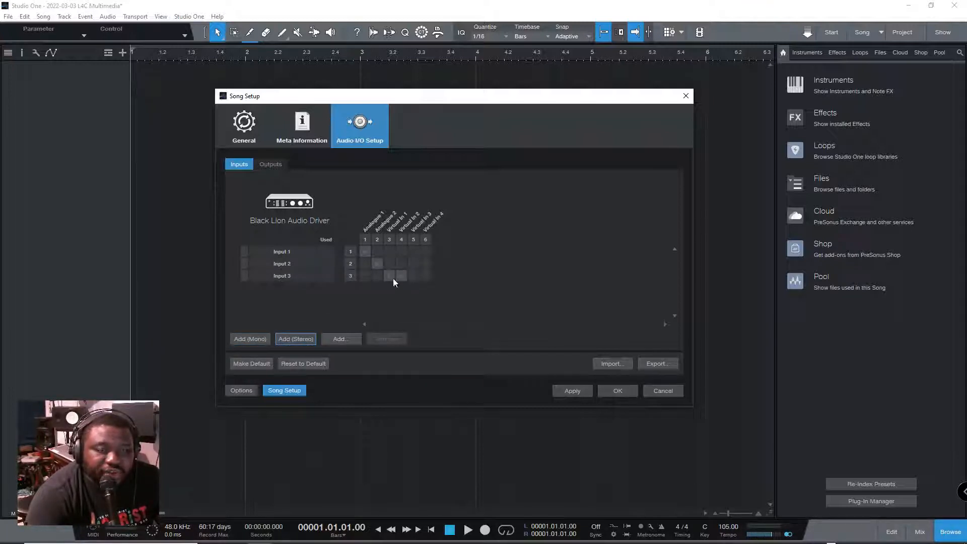
left_click(370, 277)
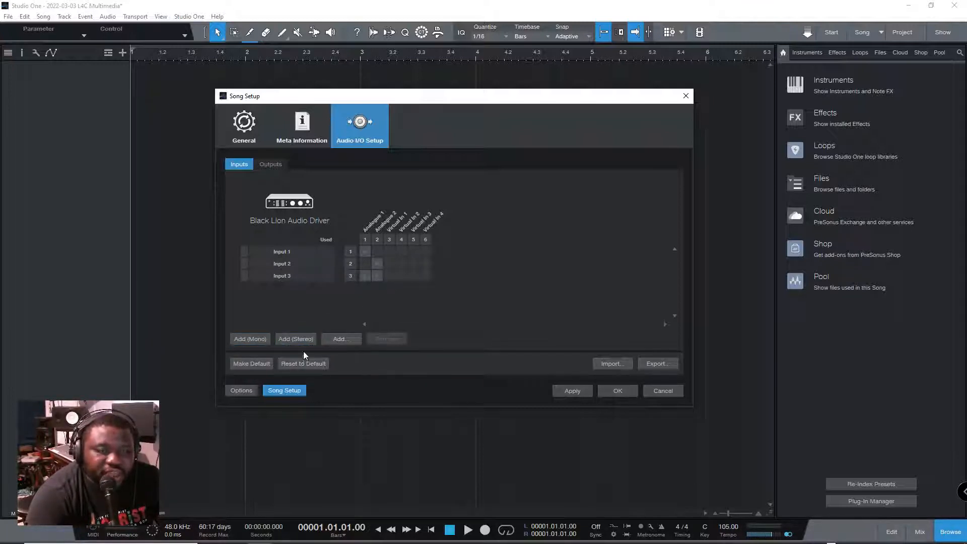
left_click(296, 338)
left_click(369, 292)
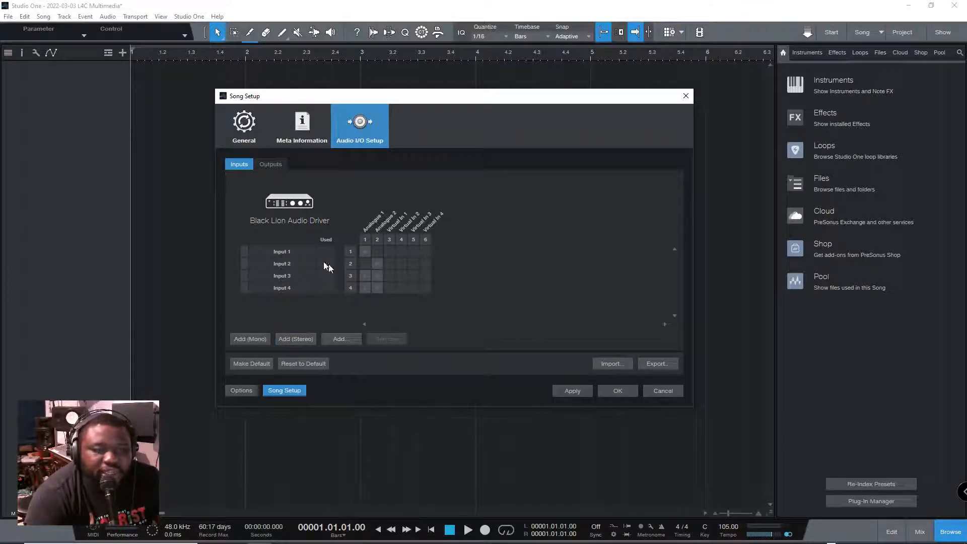
left_click(300, 277)
left_click(293, 289)
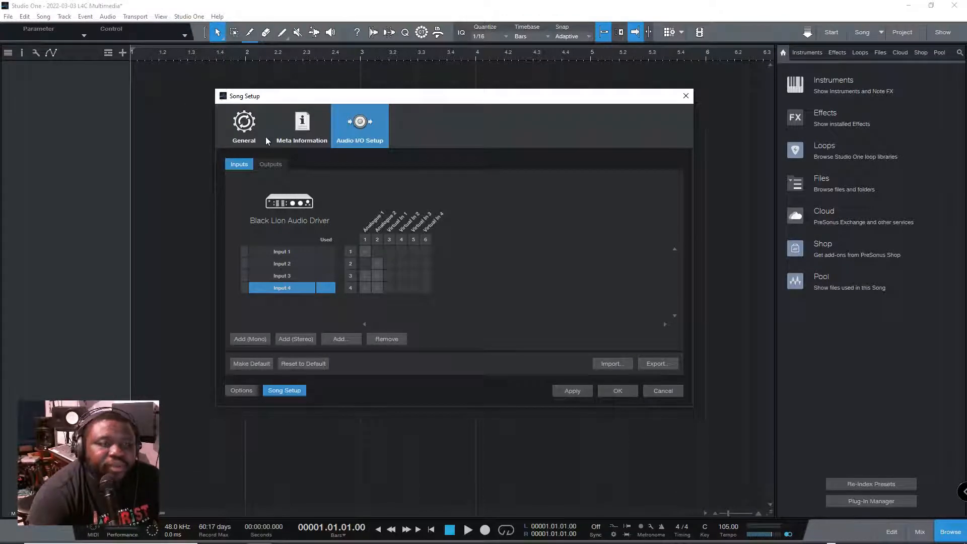
Inspect the output routing in the song setup, and go to the program options without applying the setup changes
left_click(271, 164)
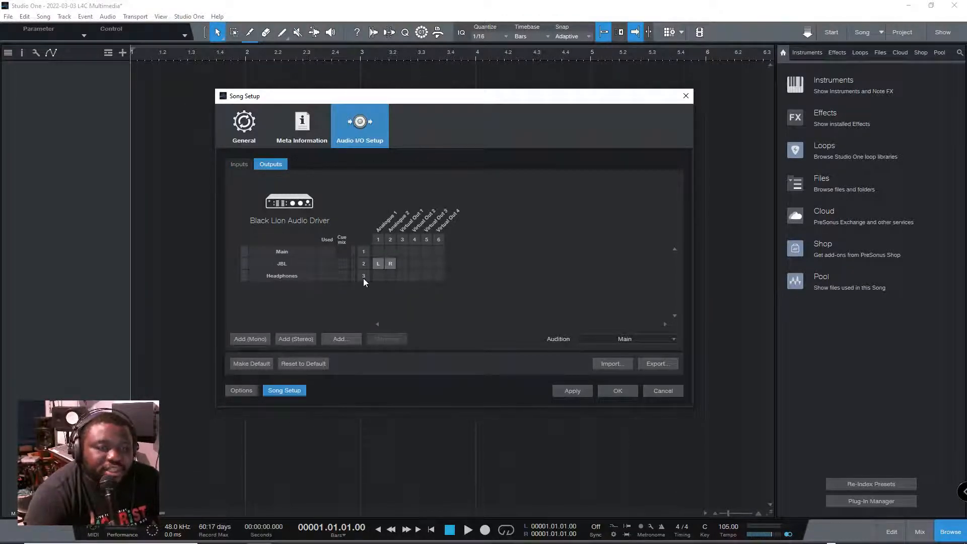
left_click(326, 253)
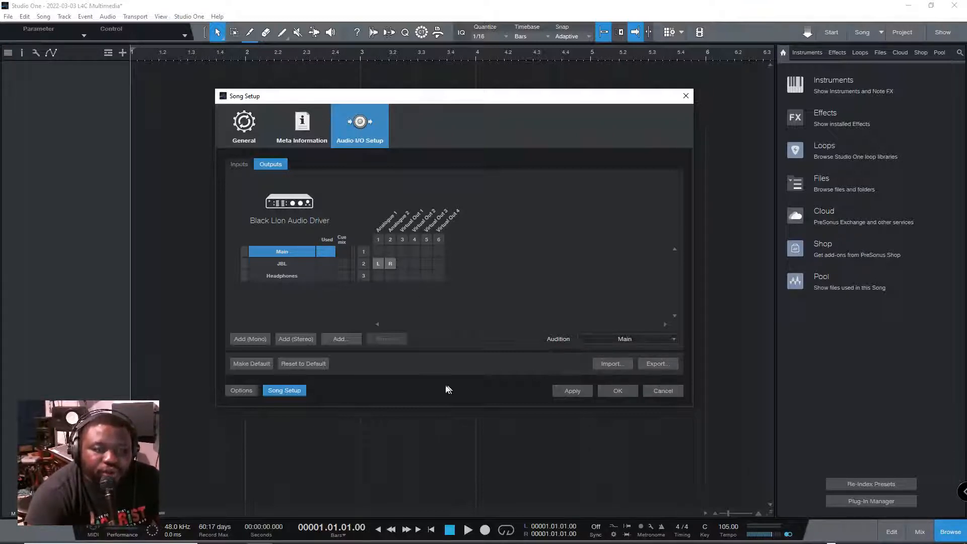
left_click(251, 391)
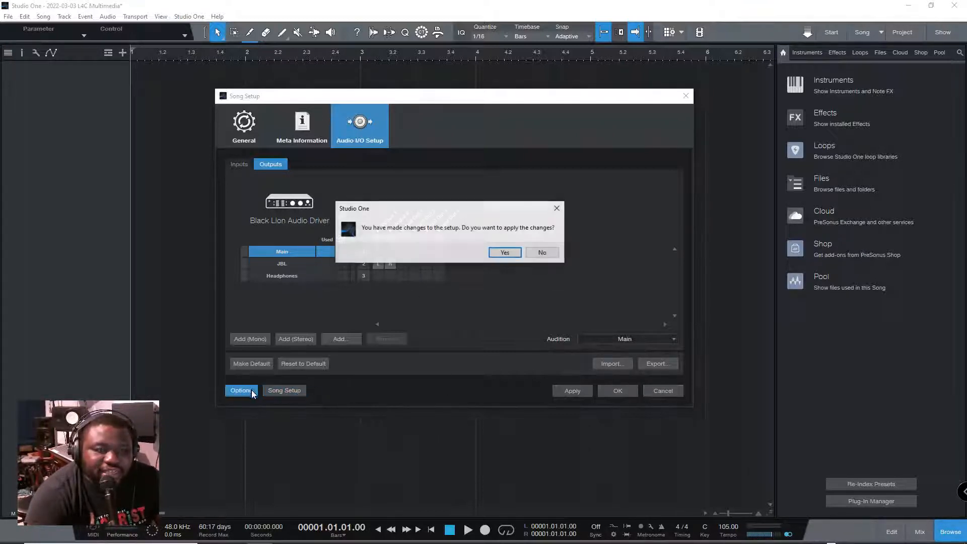
left_click(543, 253)
Examine the audio device, external devices and advanced editing options, and close the options without changing anything
left_click(375, 118)
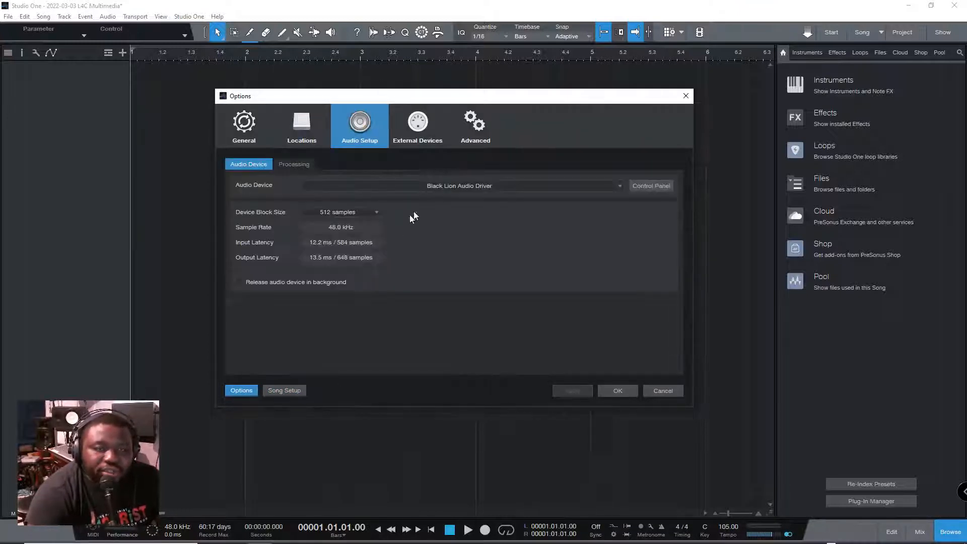
left_click(433, 115)
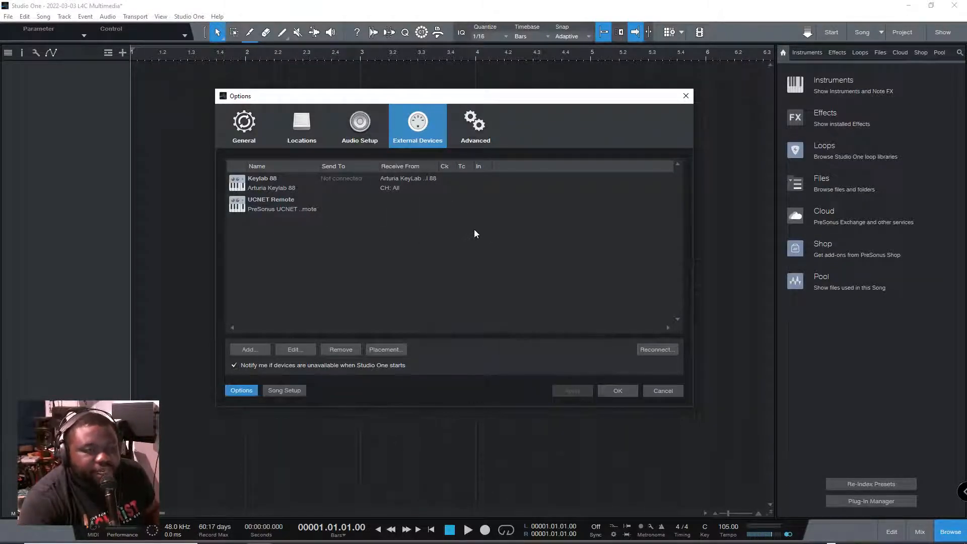
left_click(302, 207)
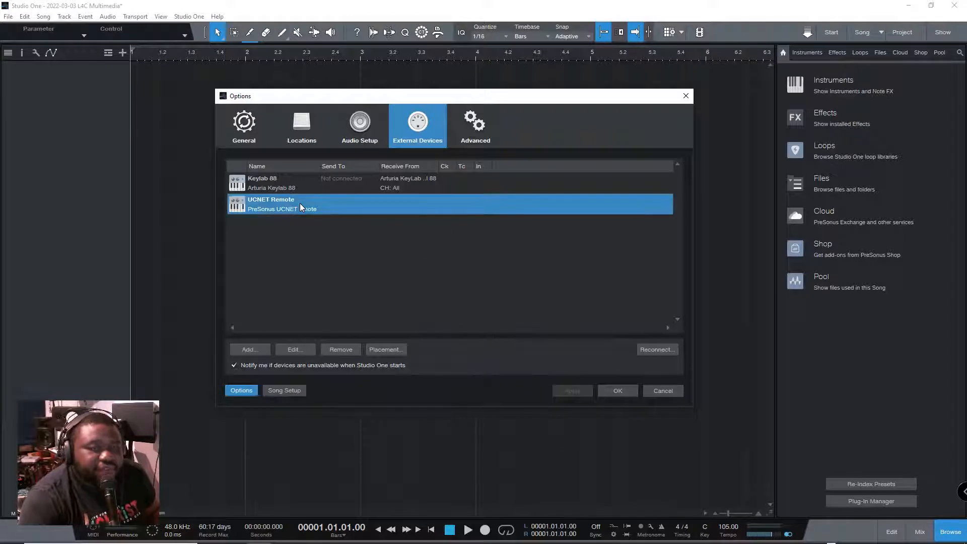
left_click(384, 247)
left_click(419, 184)
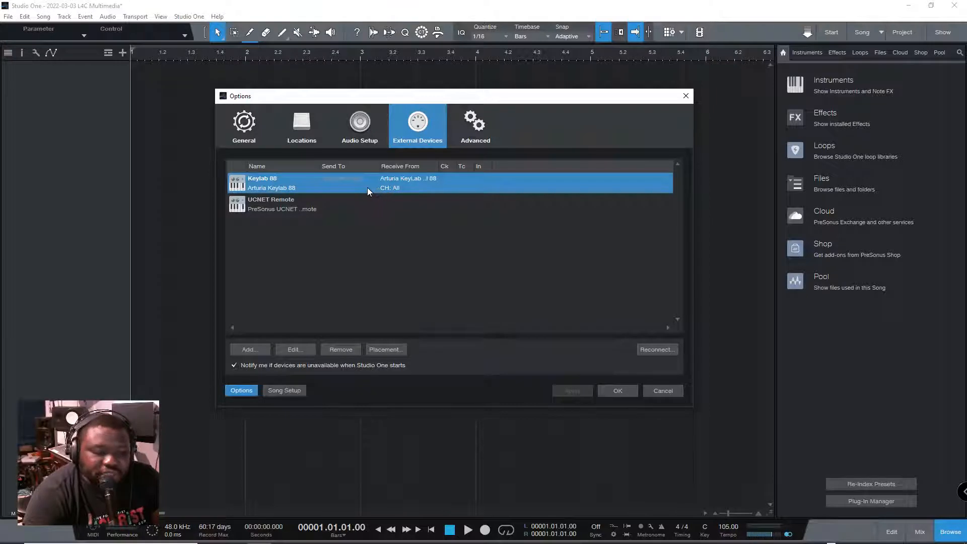
left_click(475, 135)
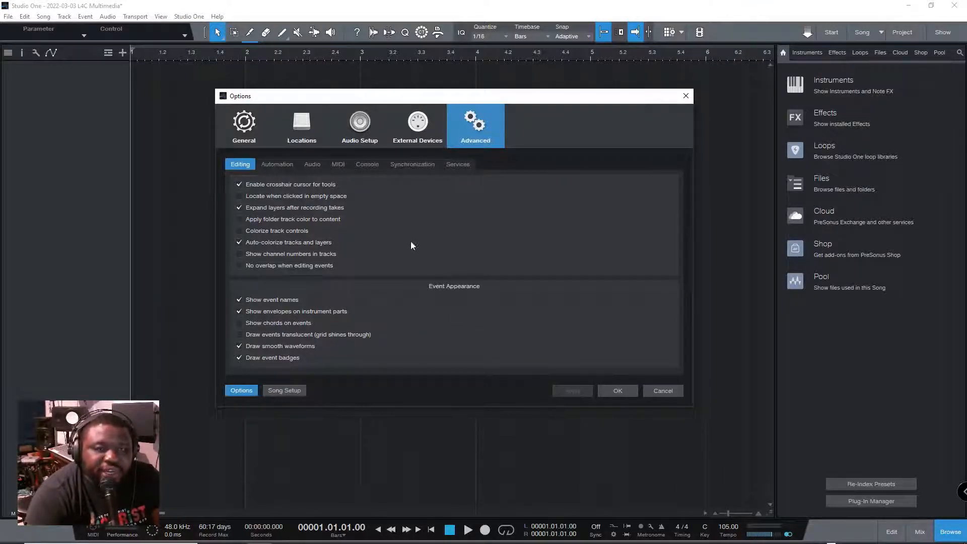
left_click(663, 391)
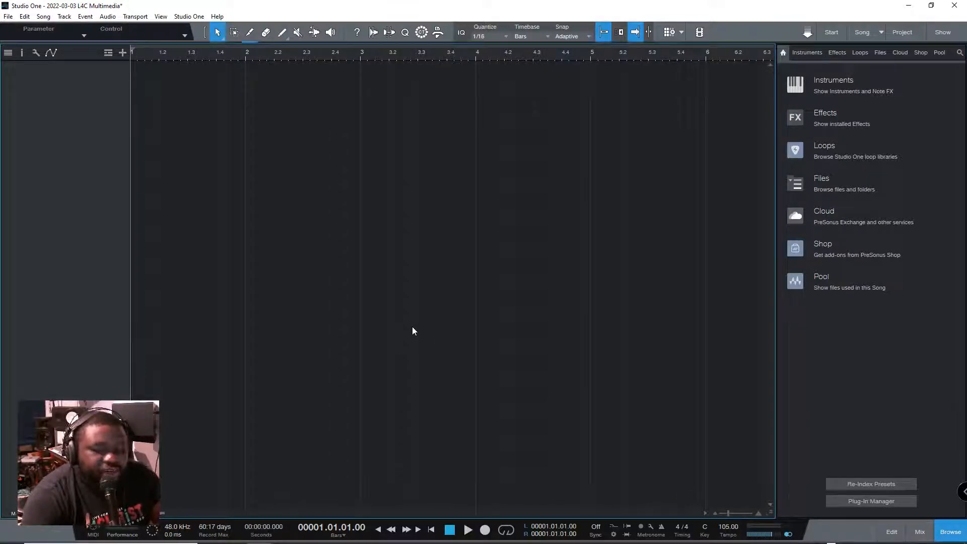
Enable Precount in the metronome setup during a test recording, and stop the transport
key("KP_Multiply")
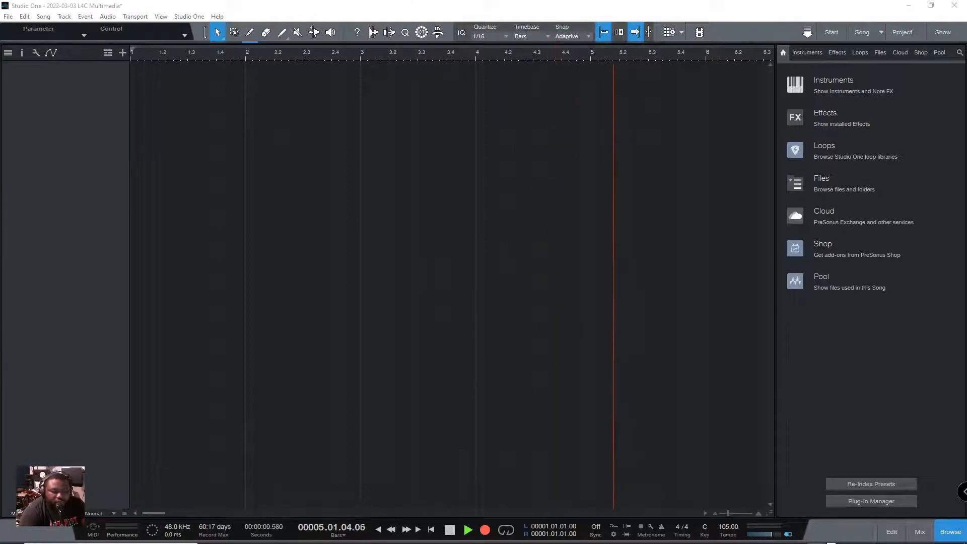
left_click(651, 527)
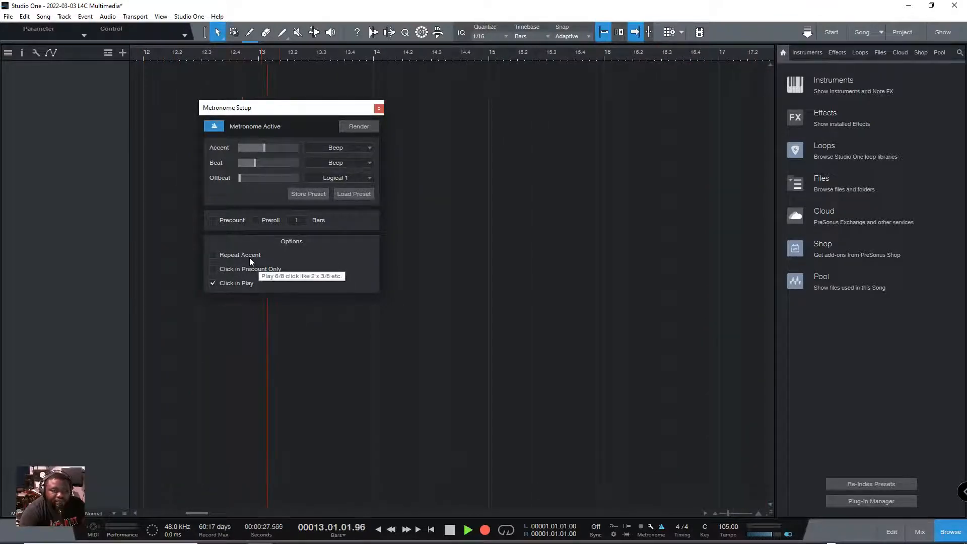
left_click(213, 220)
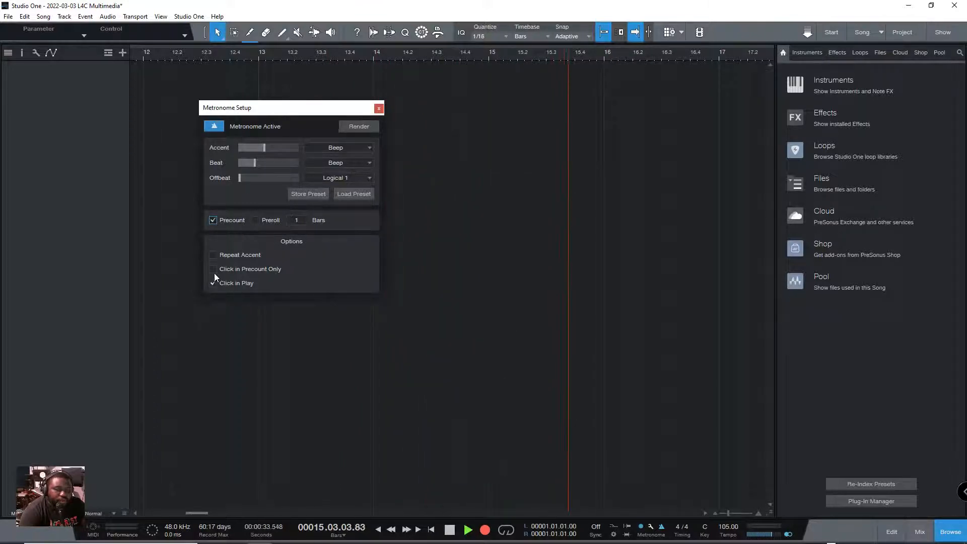
left_click(378, 108)
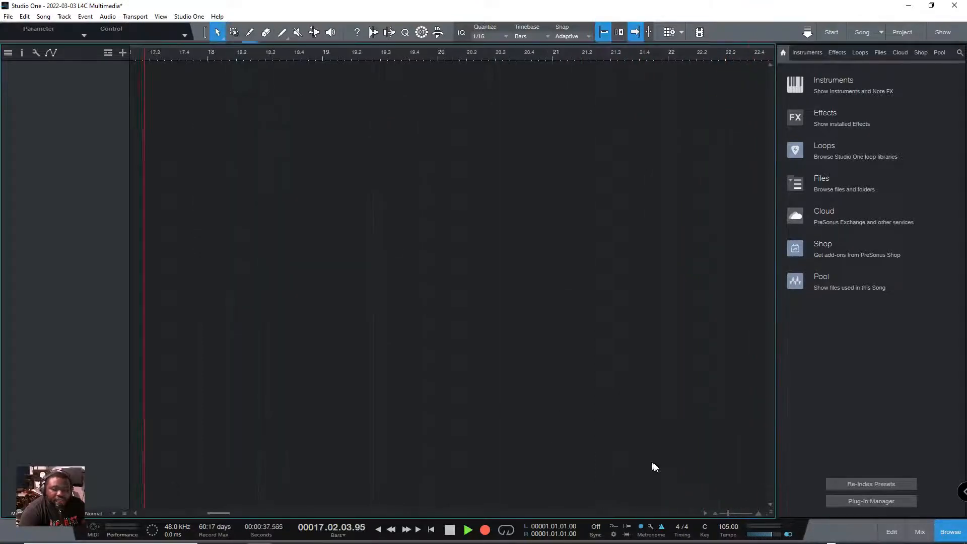
key("space")
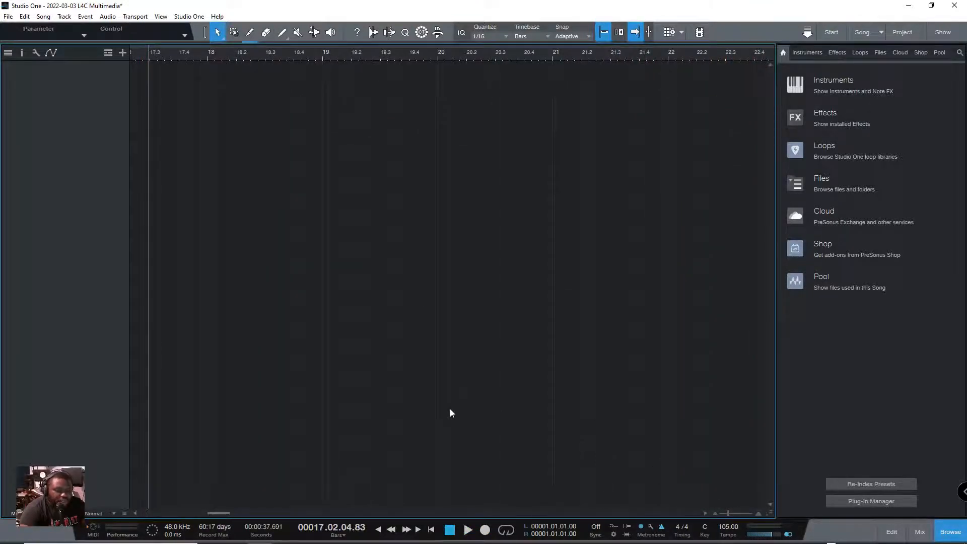
Test the precount with a brief recording from the song start, and toggle Precount and the metronome click
key("comma")
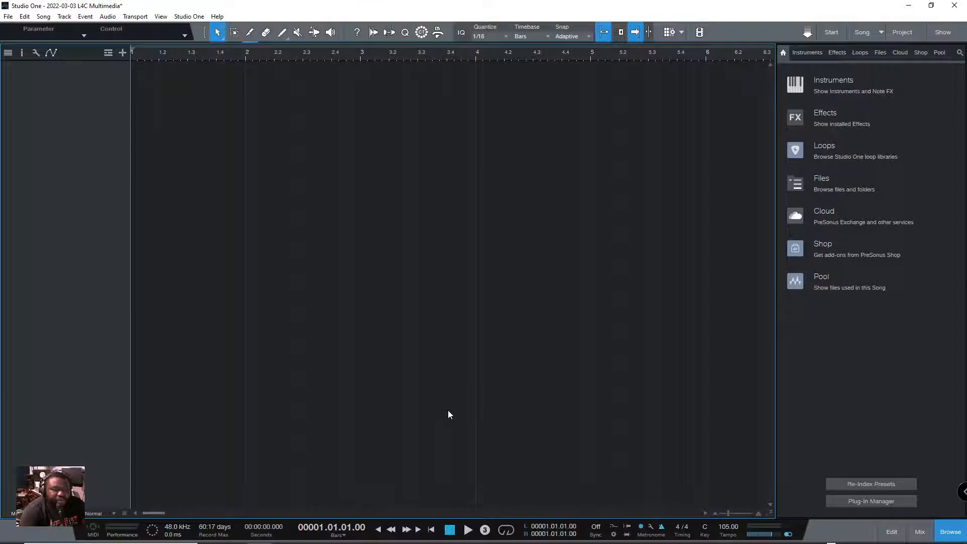
key("space")
key("space")
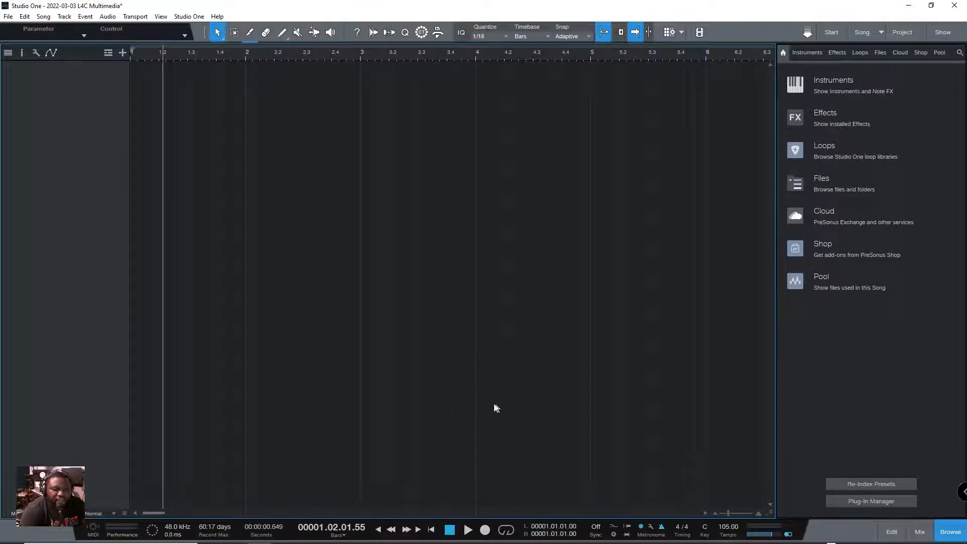
left_click(642, 528)
left_click(661, 528)
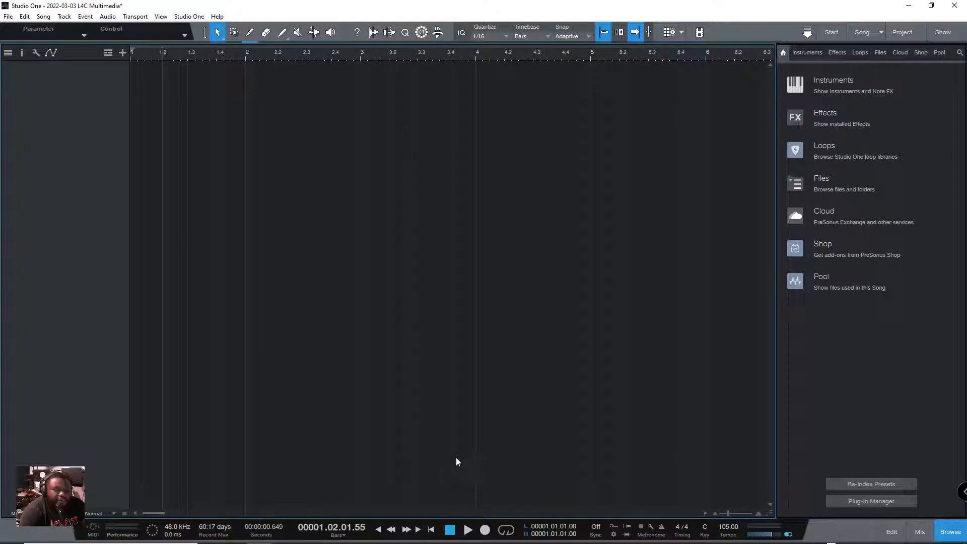
Show the mix console and the edit view in turn, and hide them again
key("F3")
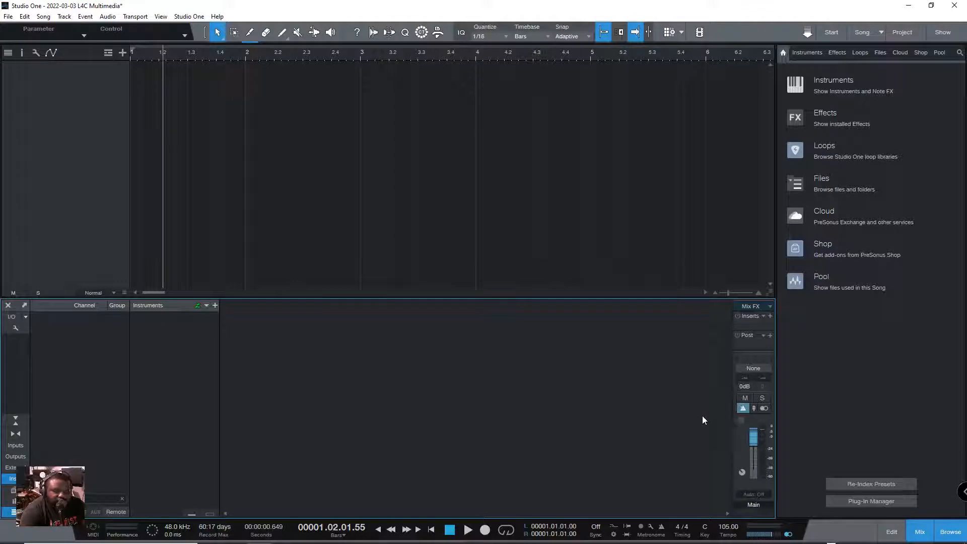
key("F3")
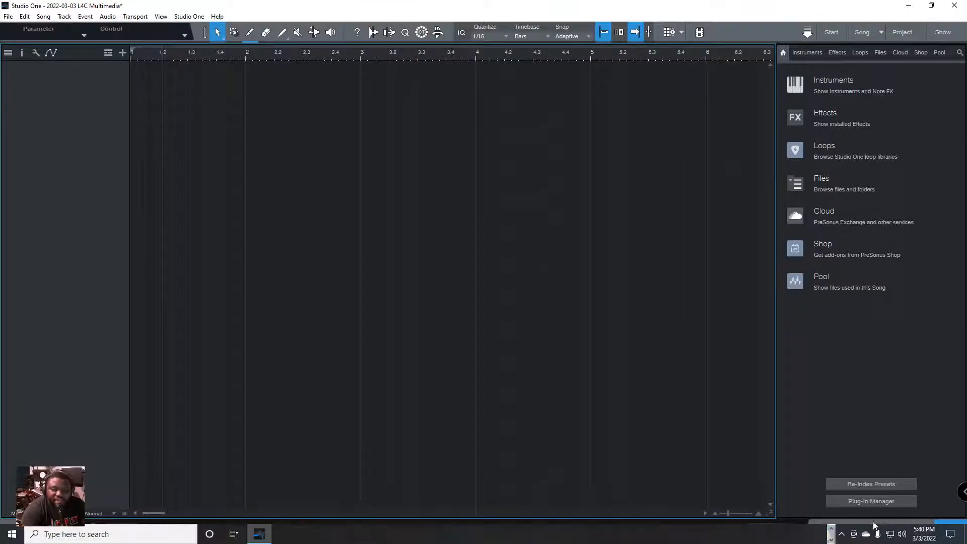
left_click(897, 533)
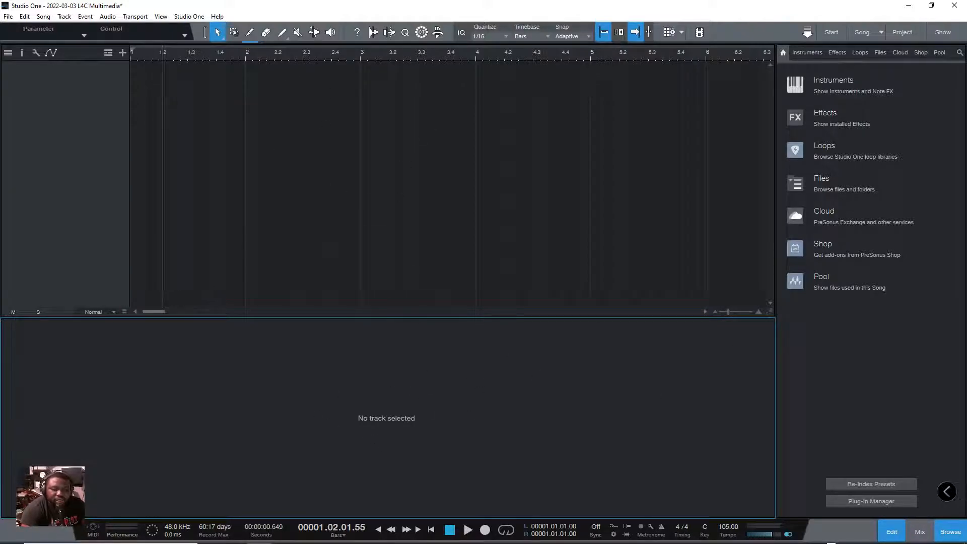
left_click(919, 532)
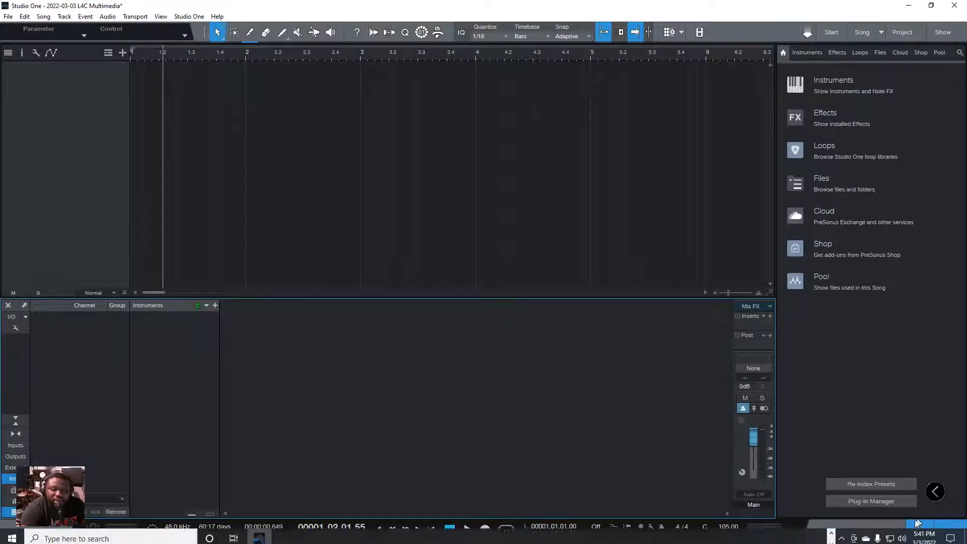
left_click(920, 530)
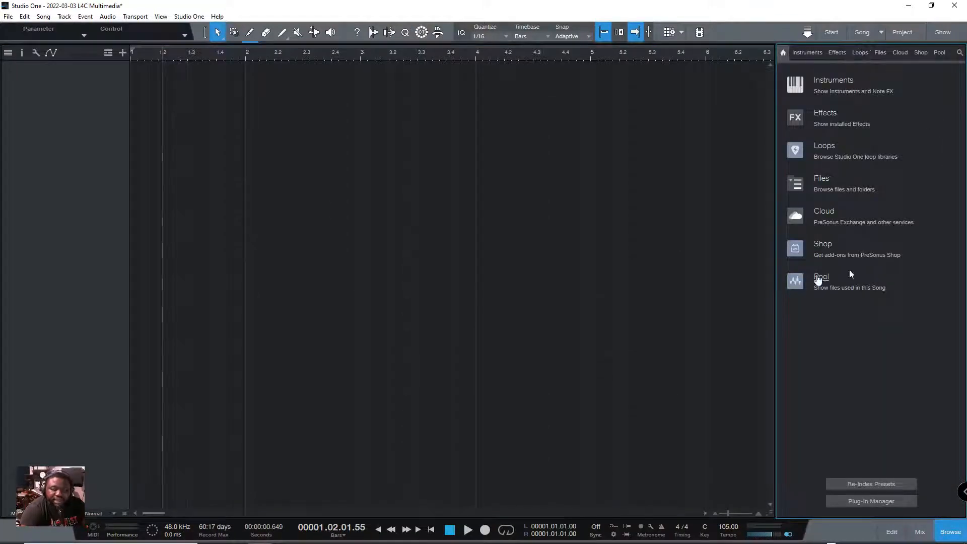
Hide the browser, show the mix console, and route the Main output to Analogue 1 and 2 in the audio I/O setup
left_click(950, 533)
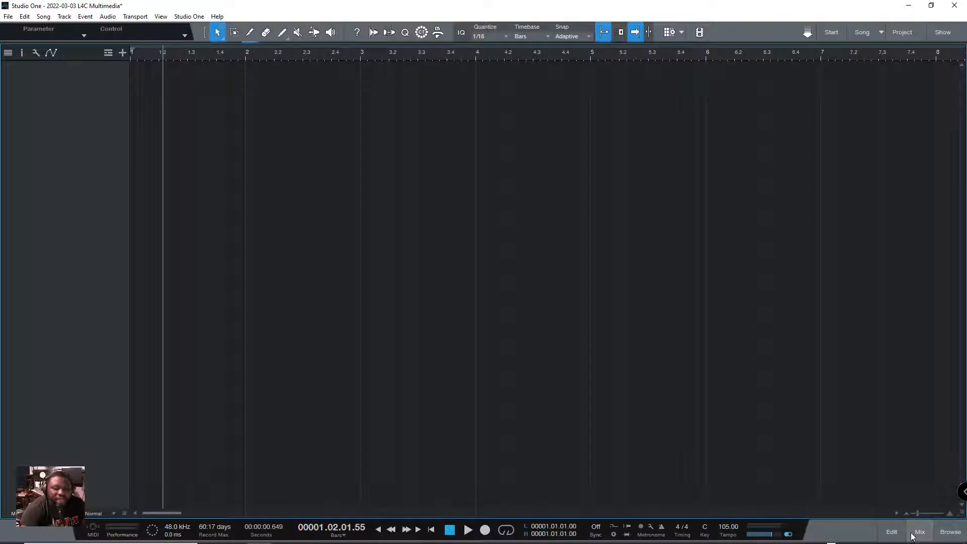
left_click(916, 534)
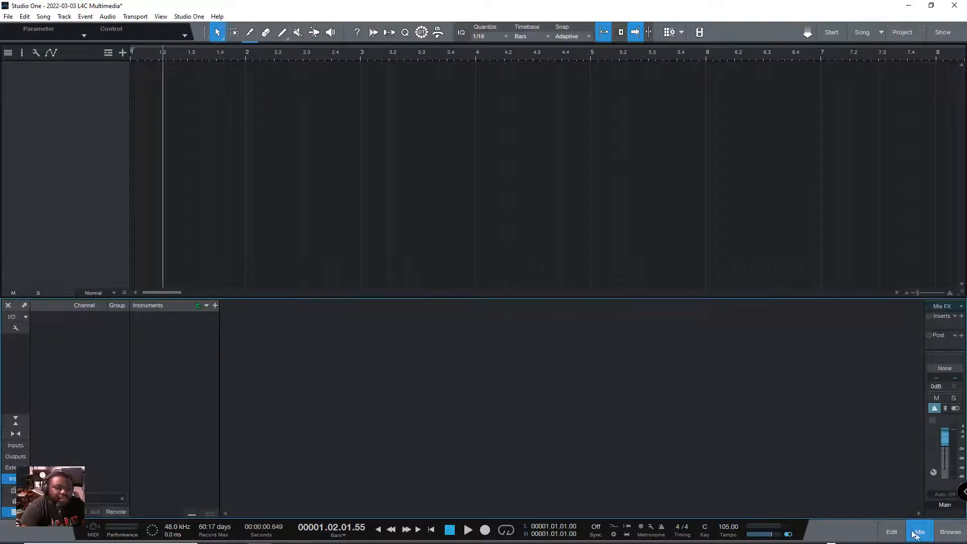
left_click(12, 318)
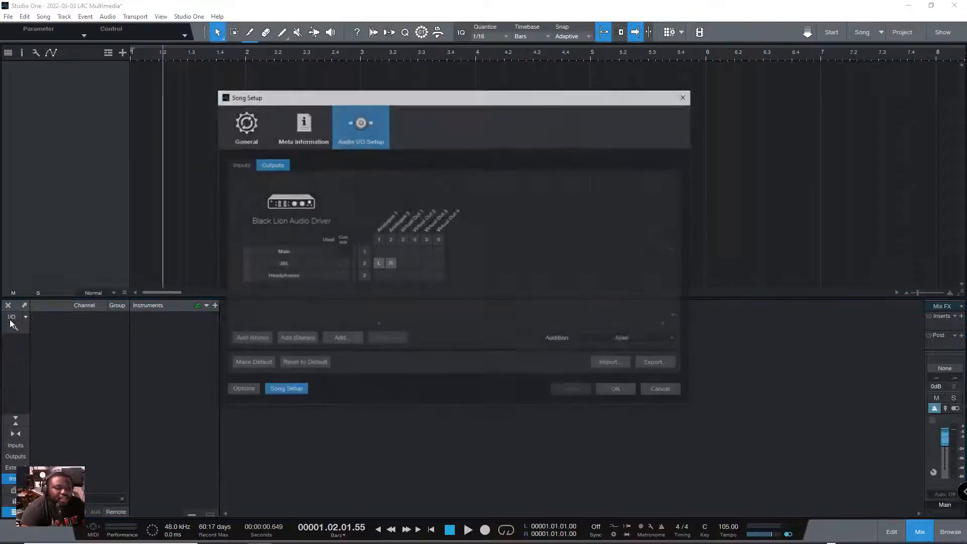
left_click(383, 250)
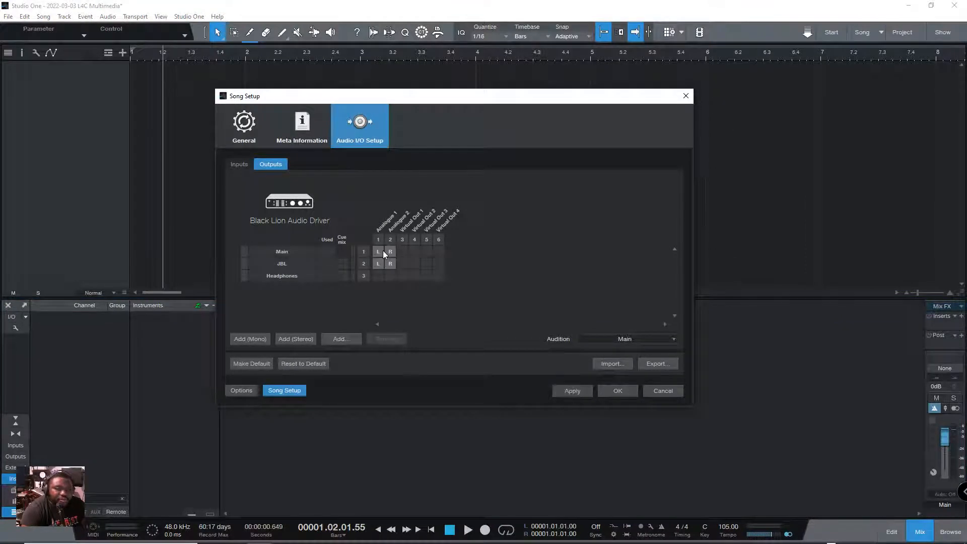
left_click(573, 392)
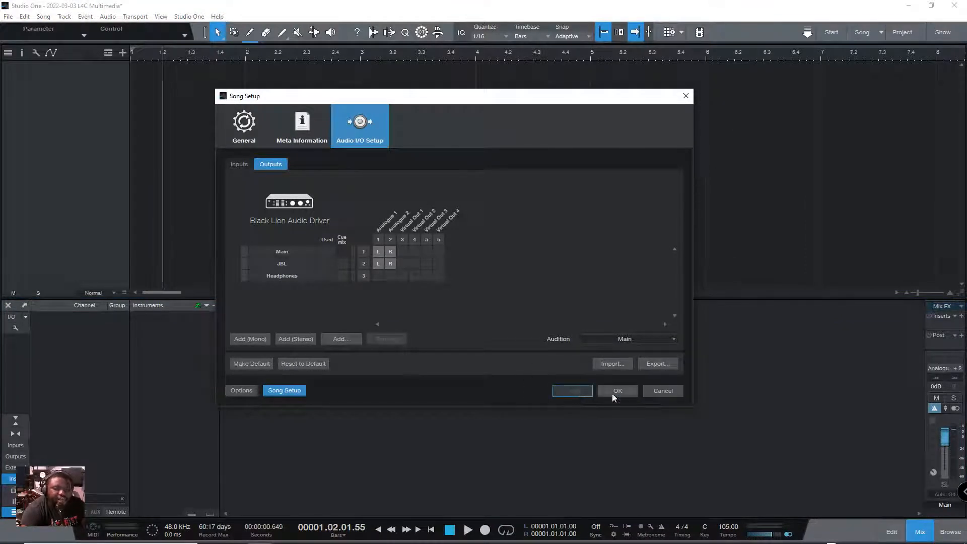
left_click(616, 391)
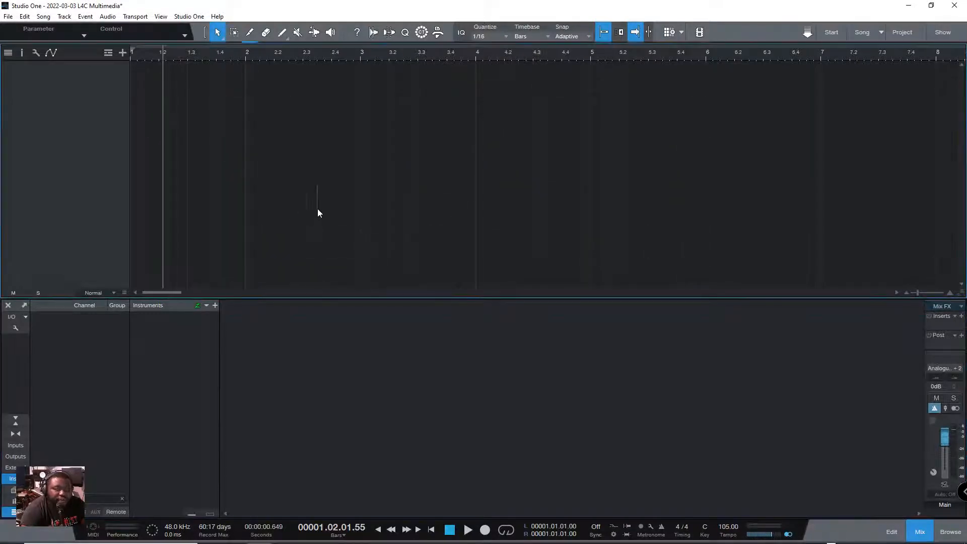
Start a test recording from the song start, turn on the metronome click, and stop the transport
key("comma")
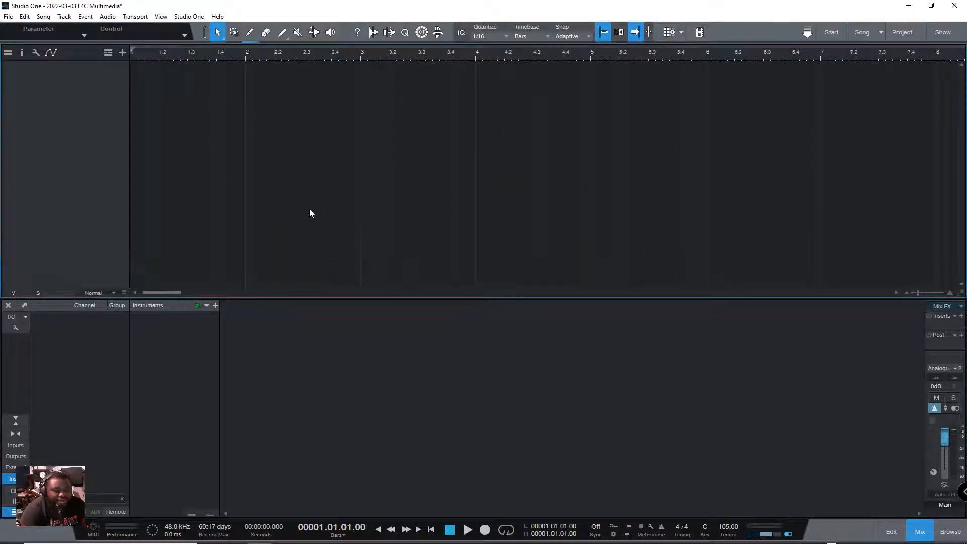
key("KP_Multiply")
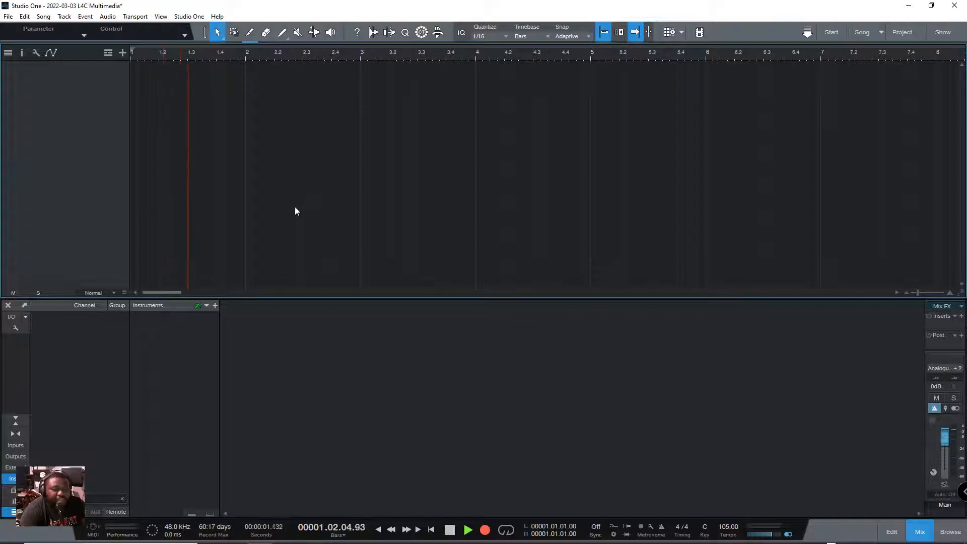
left_click(662, 528)
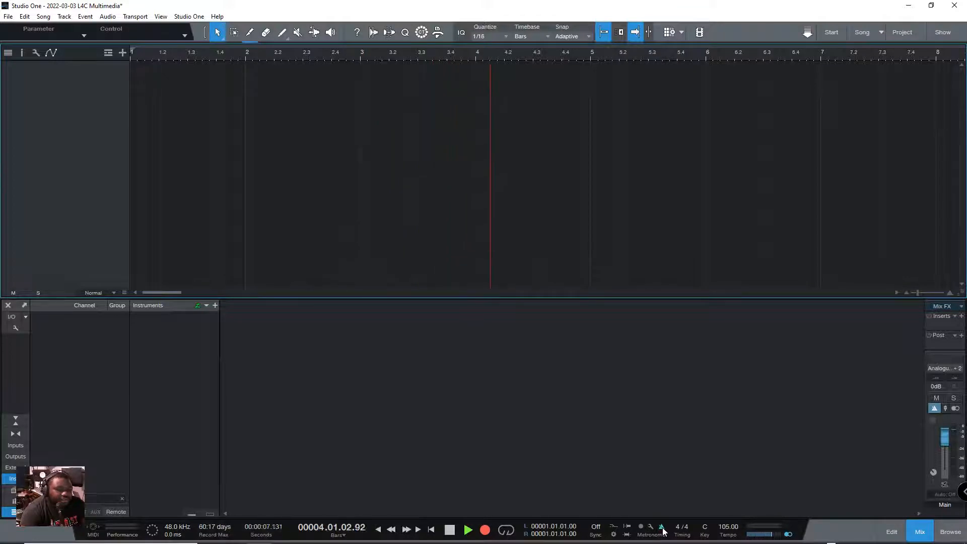
key("space")
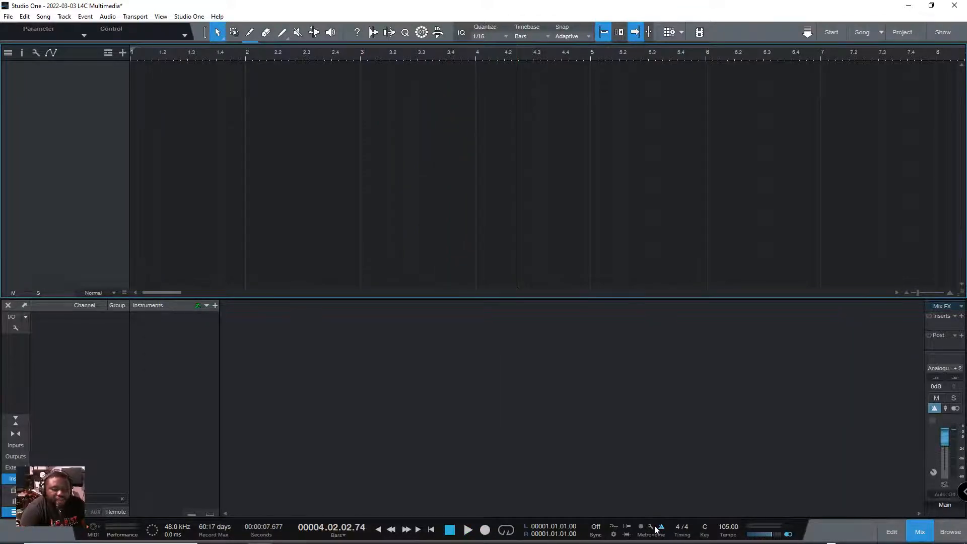
Enable Precount and Click in Precount Only in the metronome setup, and test them with a brief recording from the song start
left_click(651, 528)
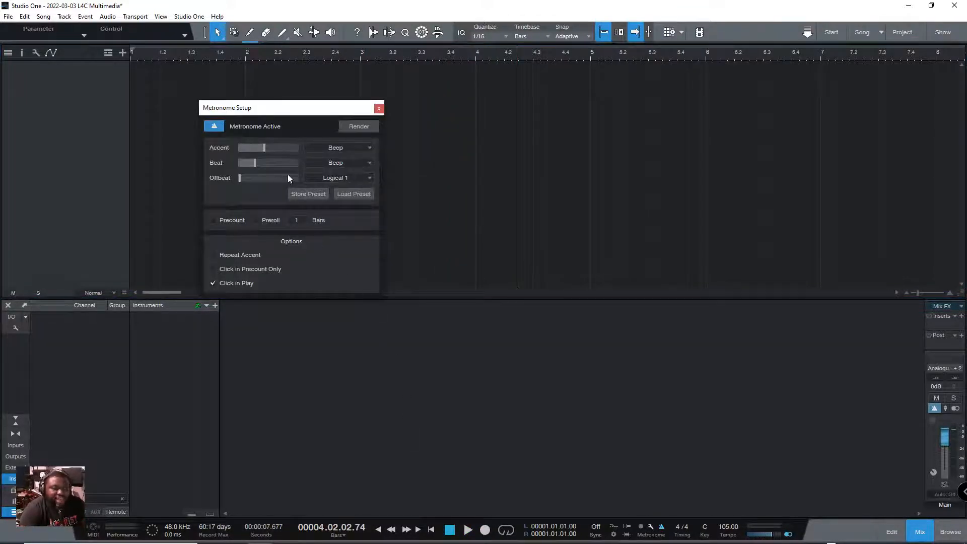
left_click(211, 220)
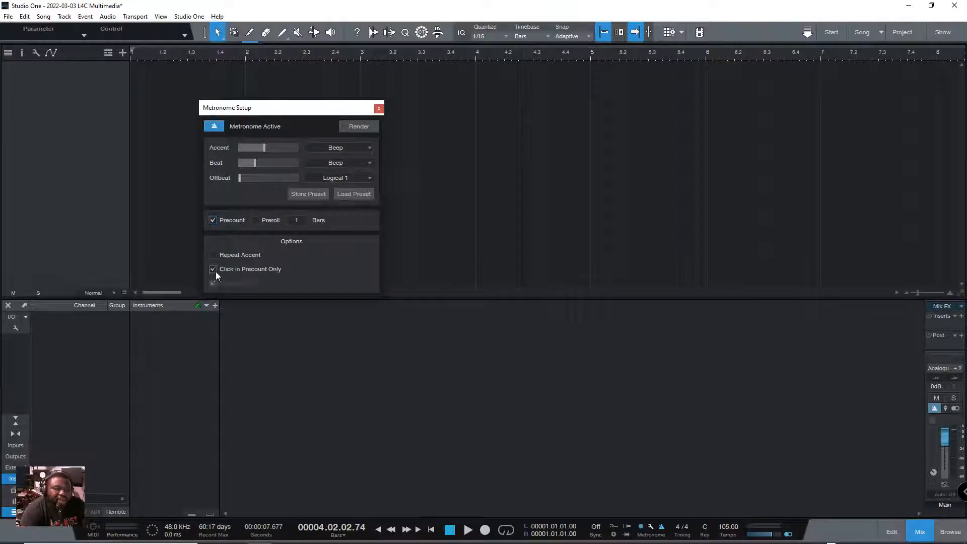
left_click(379, 108)
key("comma")
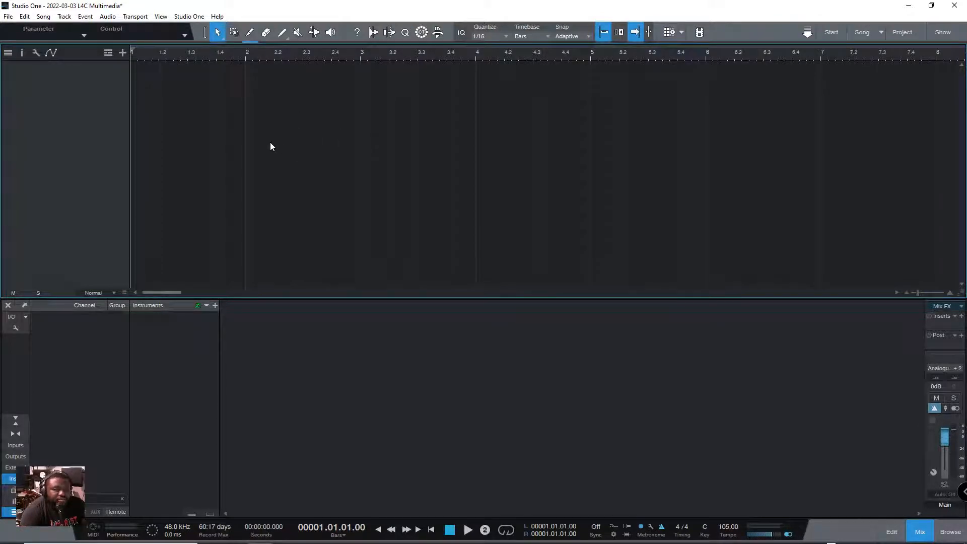
key("space")
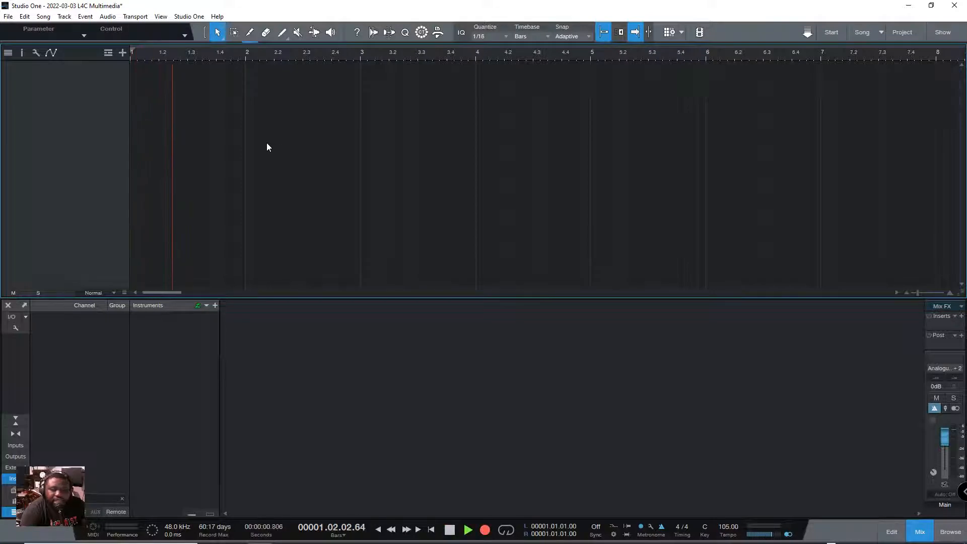
key("space")
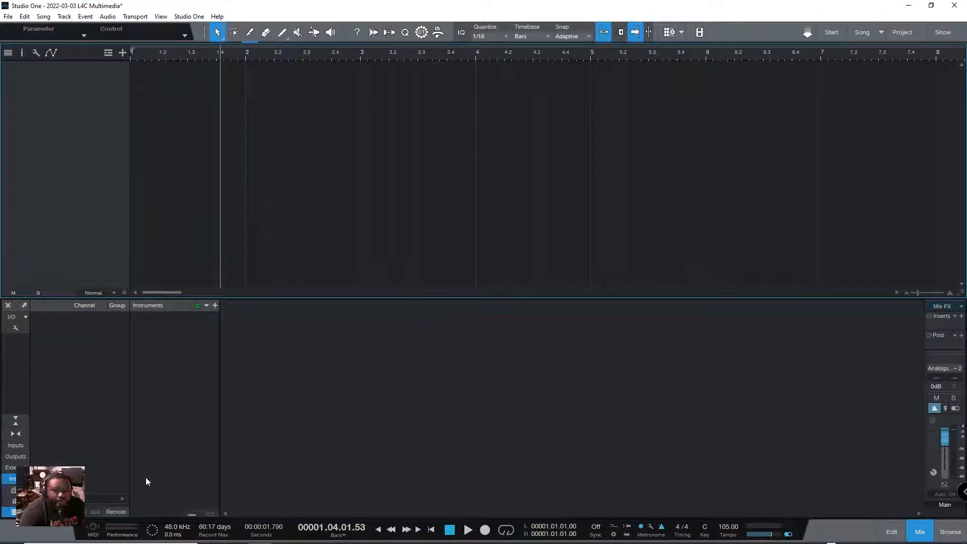
Set the metronome precount length to 2 bars and test it with a brief recording from the song start
left_click(651, 526)
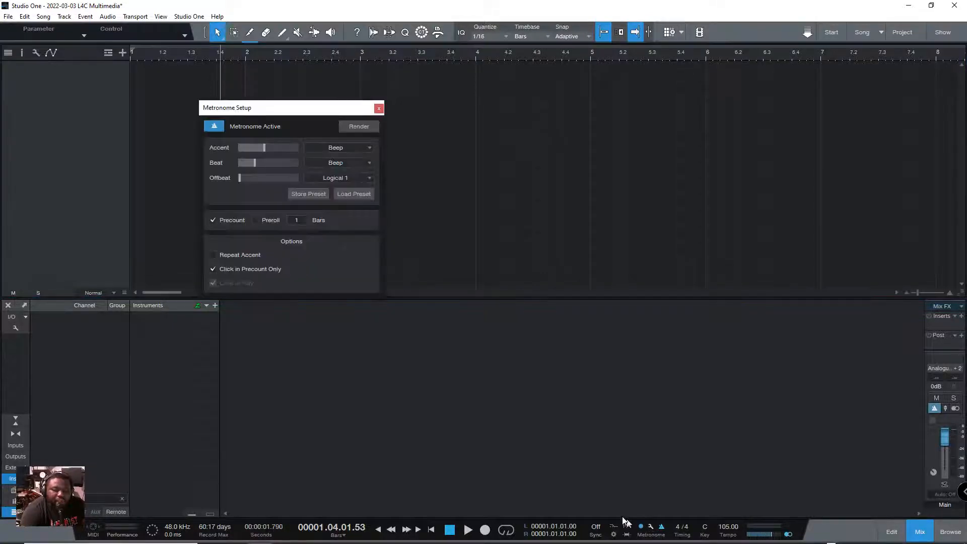
left_click(300, 222)
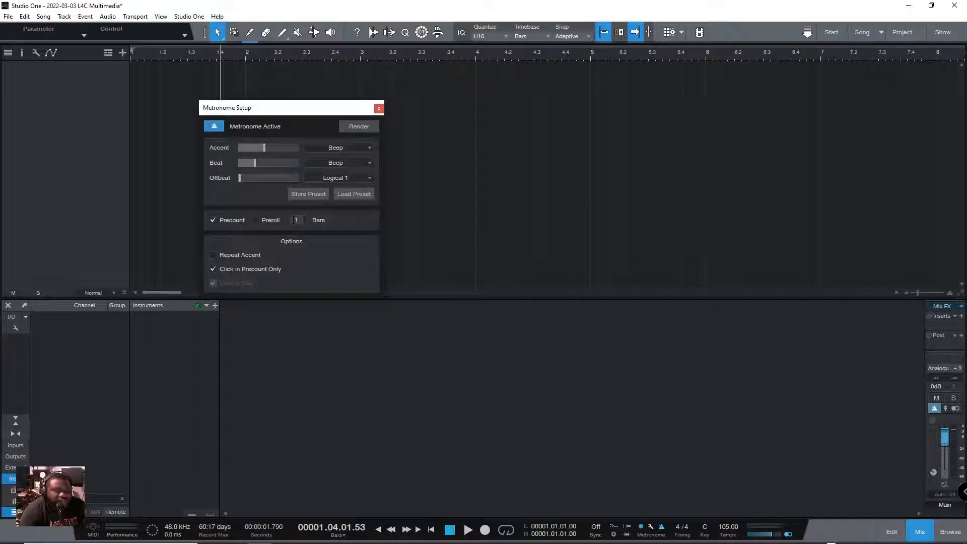
key("BackSpace")
type("2")
key("Return")
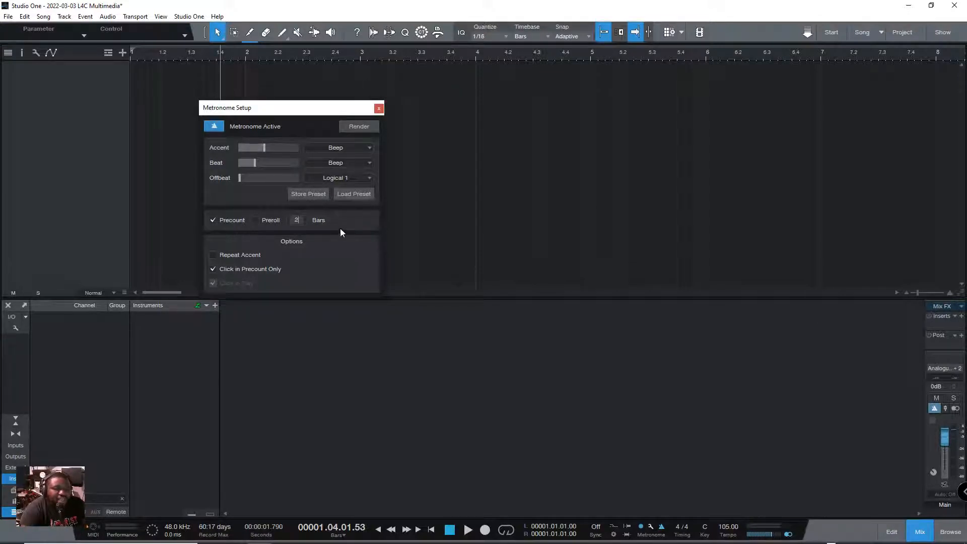
left_click(379, 108)
key("Home")
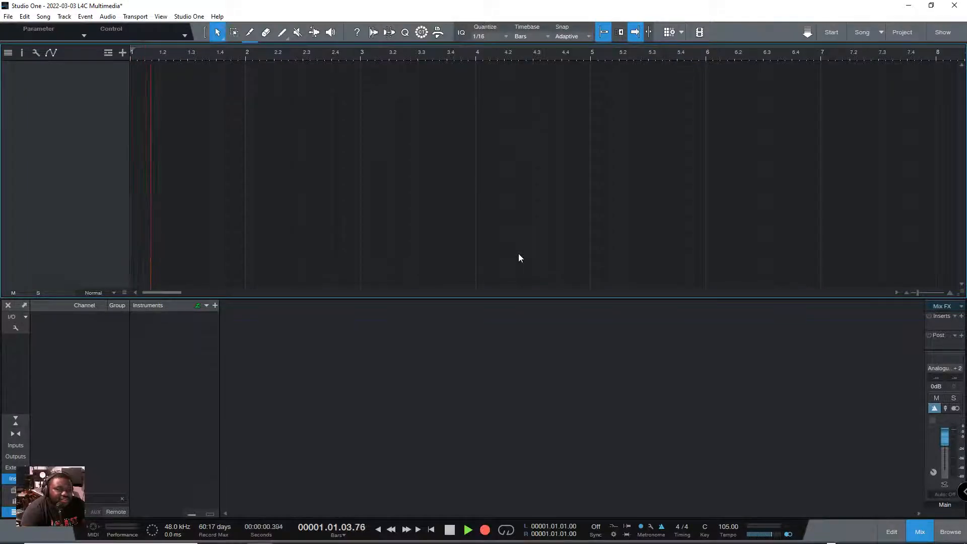
key("space")
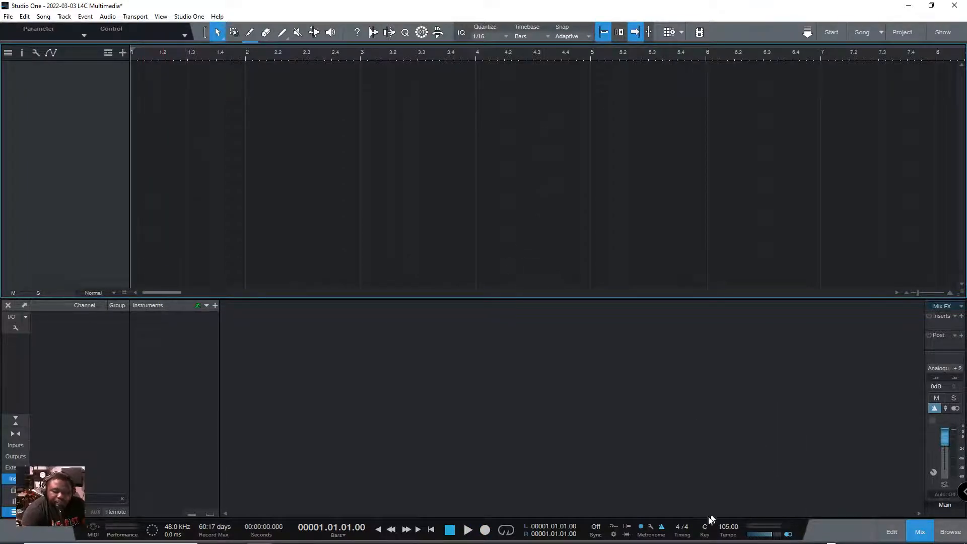
Set the precount to 1 bar, turn off Click in Precount Only, and test the metronome with a brief recording
left_click(651, 527)
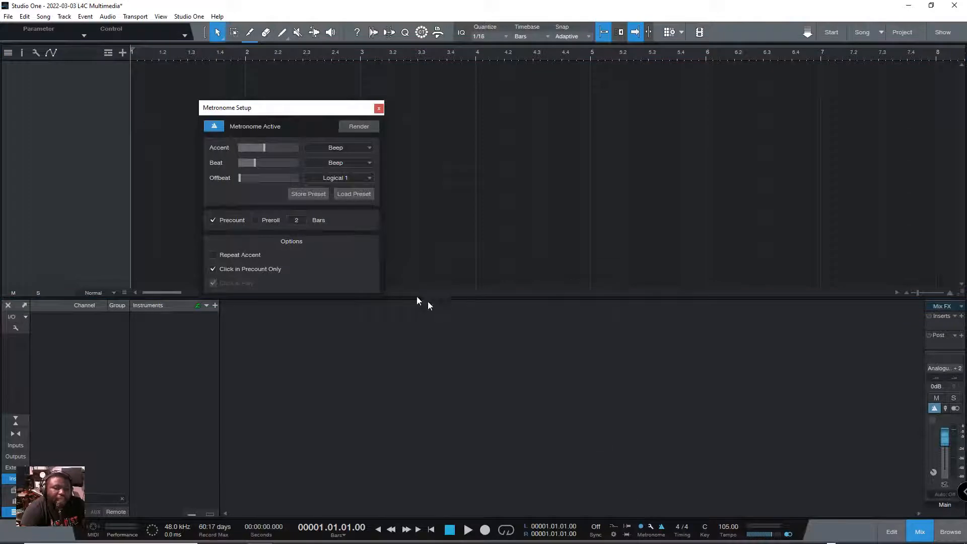
left_click(213, 270)
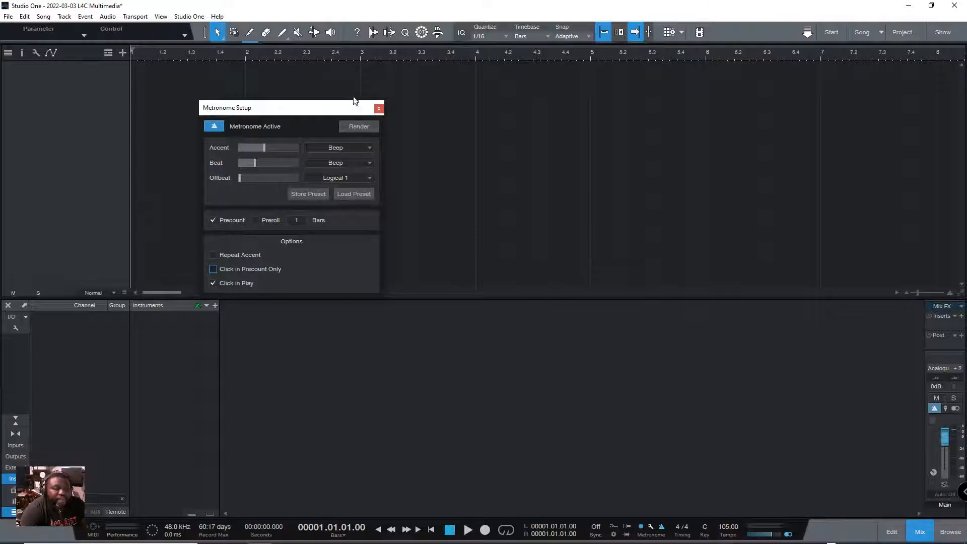
left_click(379, 108)
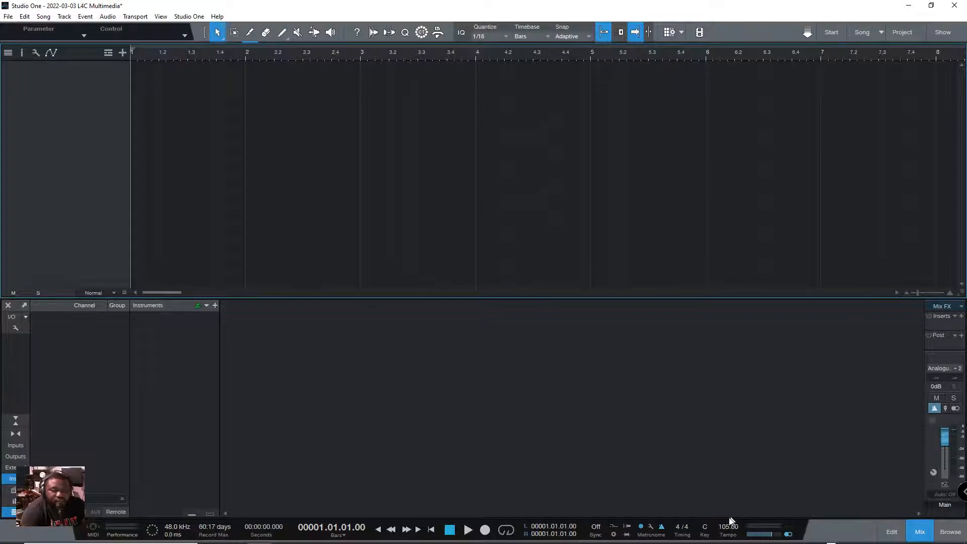
left_click(651, 527)
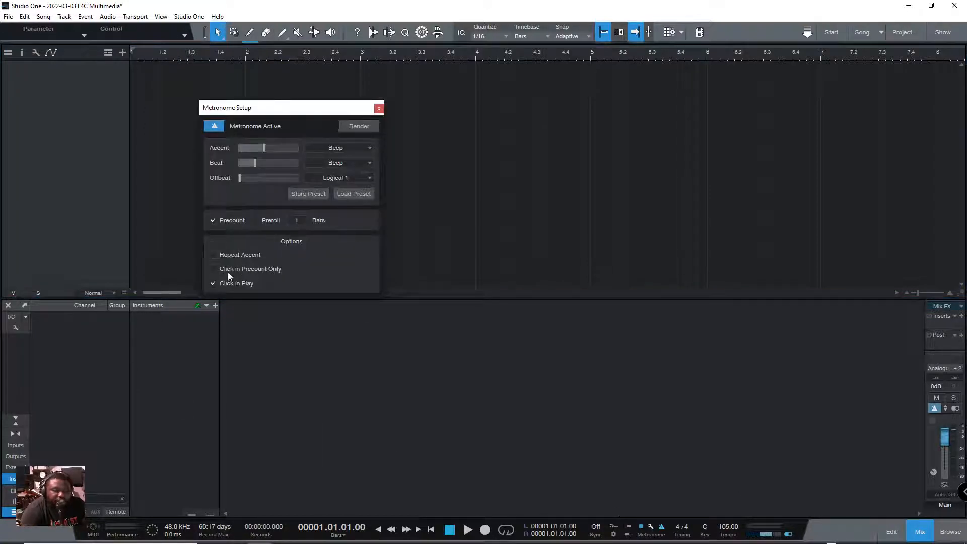
left_click(379, 108)
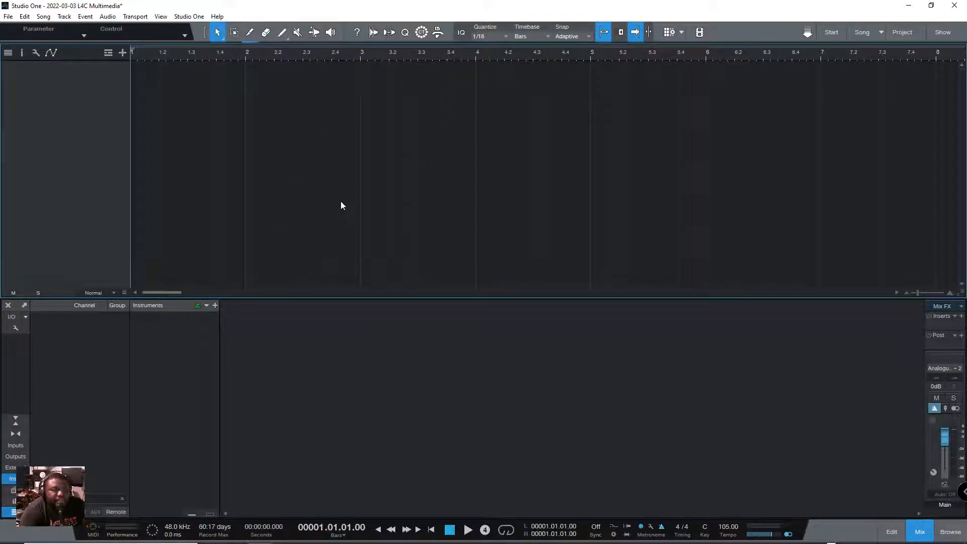
key("space")
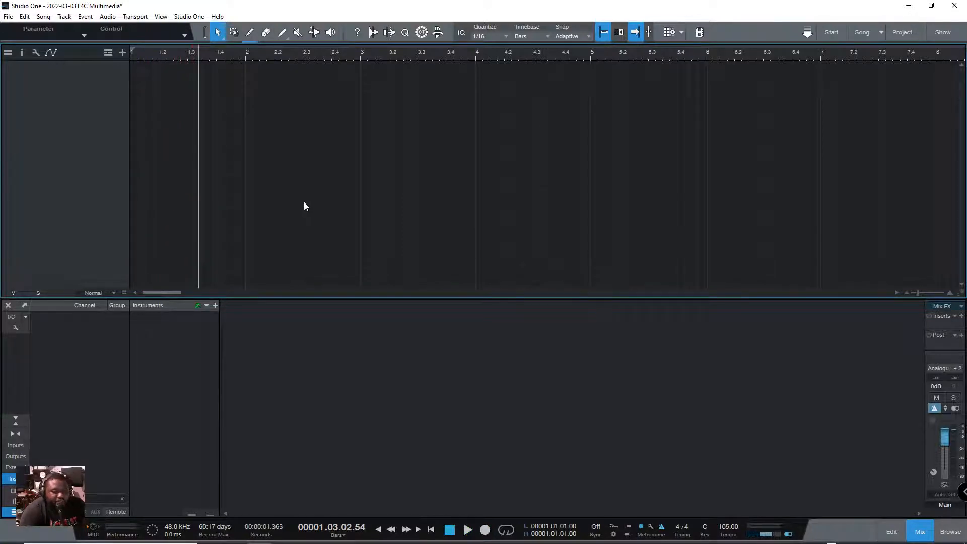
key("space")
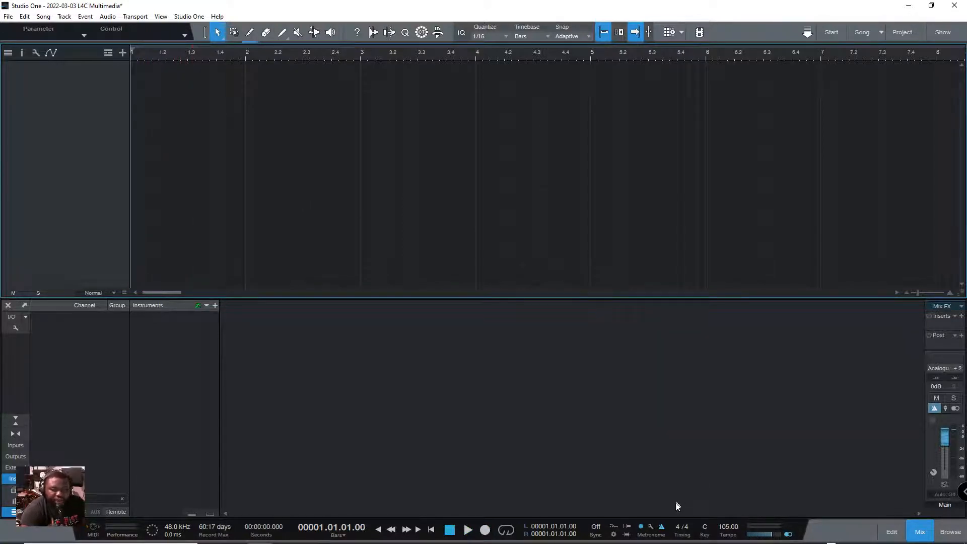
Turn off Click in Play in the metronome setup and close the setup
left_click(651, 526)
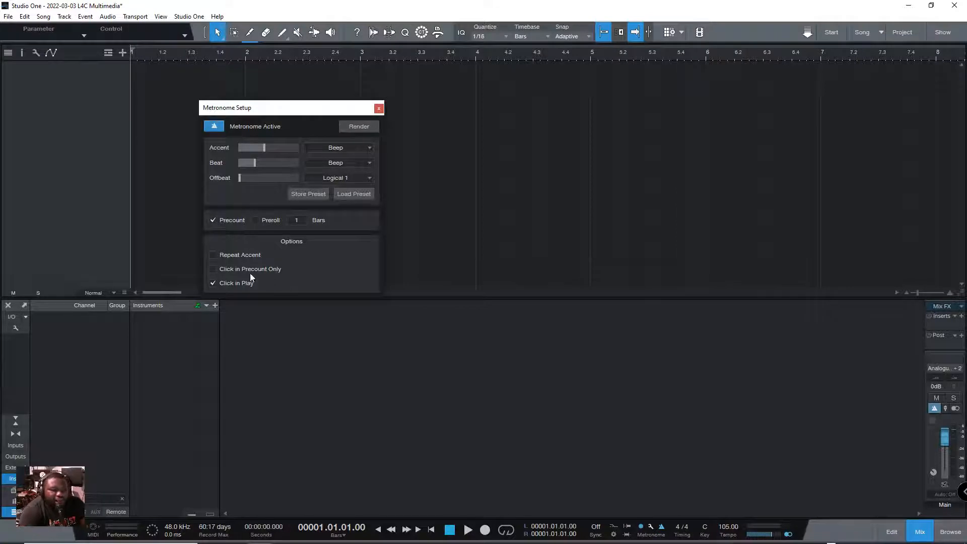
left_click(213, 283)
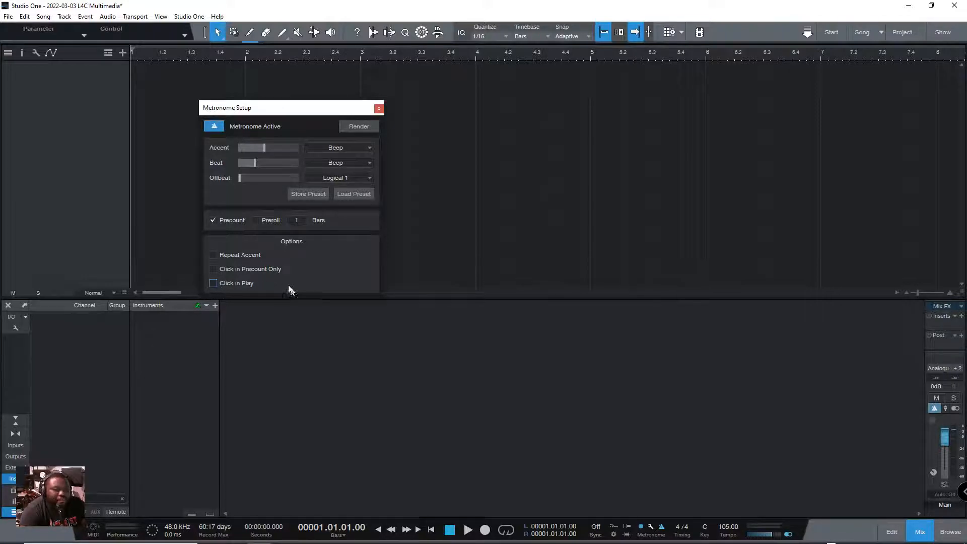
left_click(378, 107)
Test the metronome in playback and recording, then stop and return the playback position to the song start
key("space")
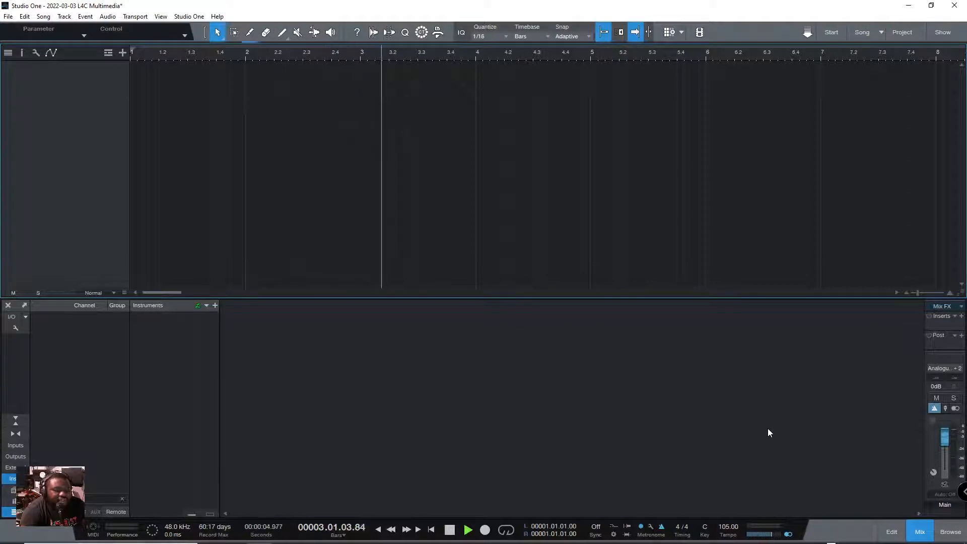
key("space")
key("KP_Multiply")
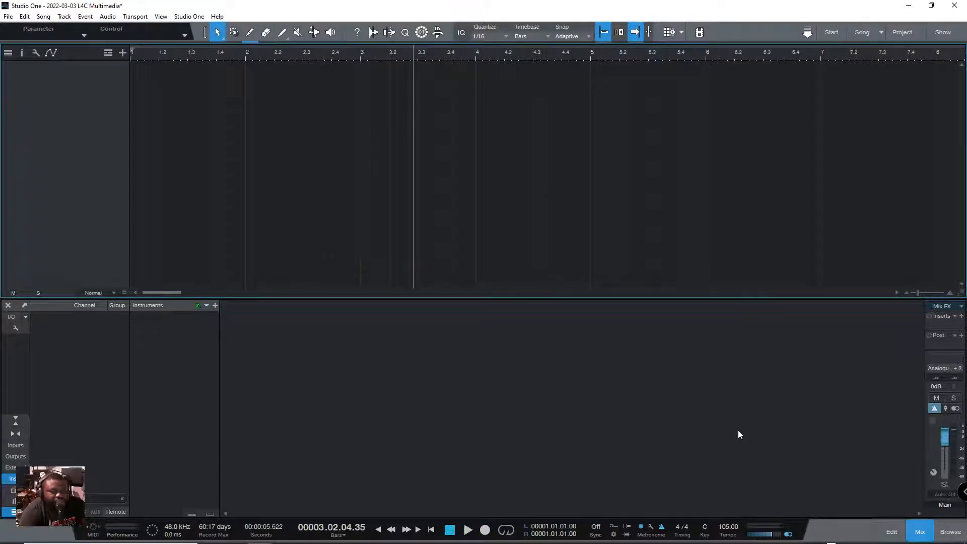
key("KP_Decimal")
key("space")
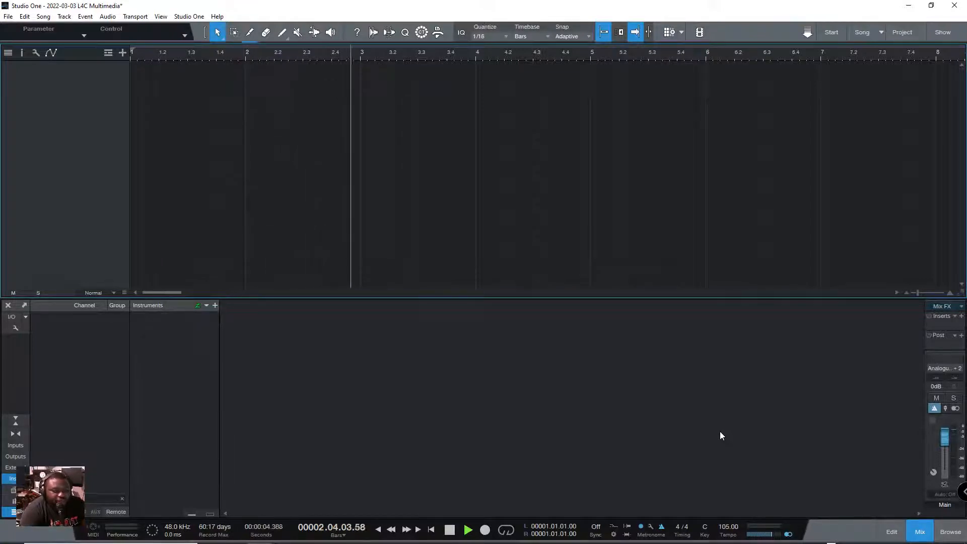
key("space")
key("KP_Decimal")
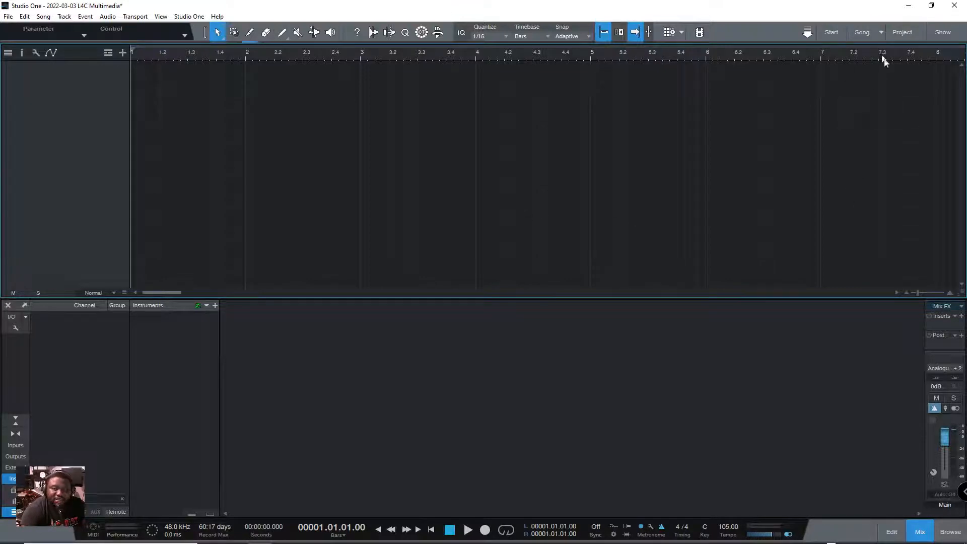
Show the browser and hide the mix console
left_click(951, 532)
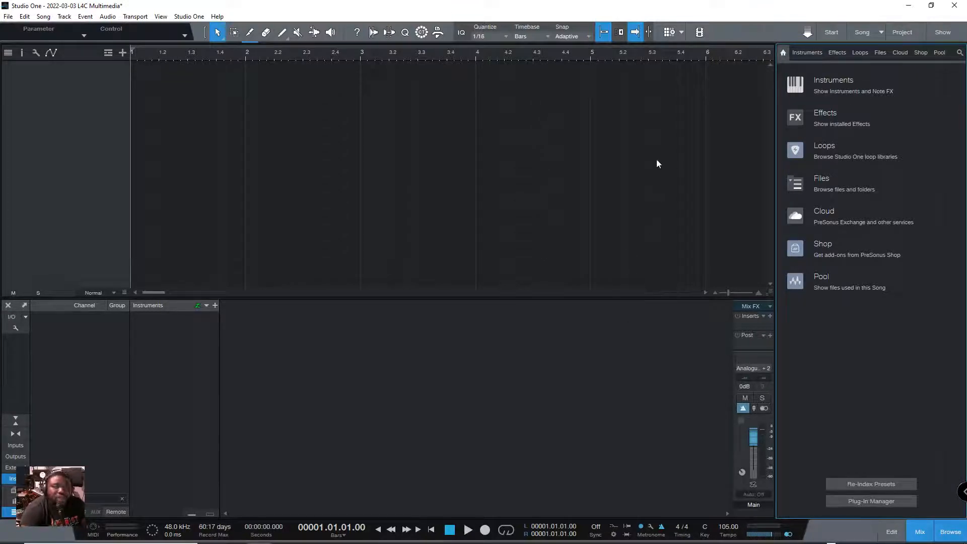
key("F3")
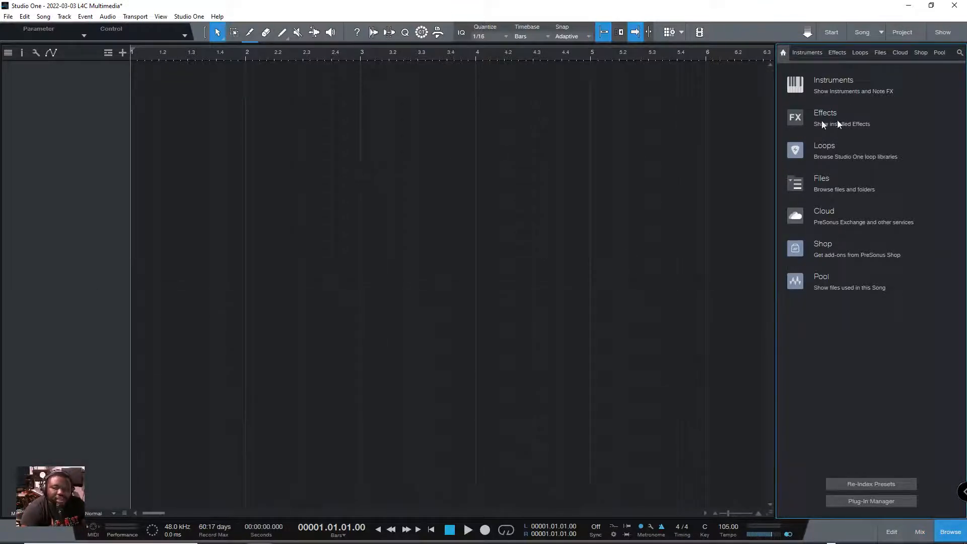
Add the Presence preset EP Funky Rhodes from the PreSonus E-Pianos and Organs folder to the arrangement as a new instrument track
left_click(819, 82)
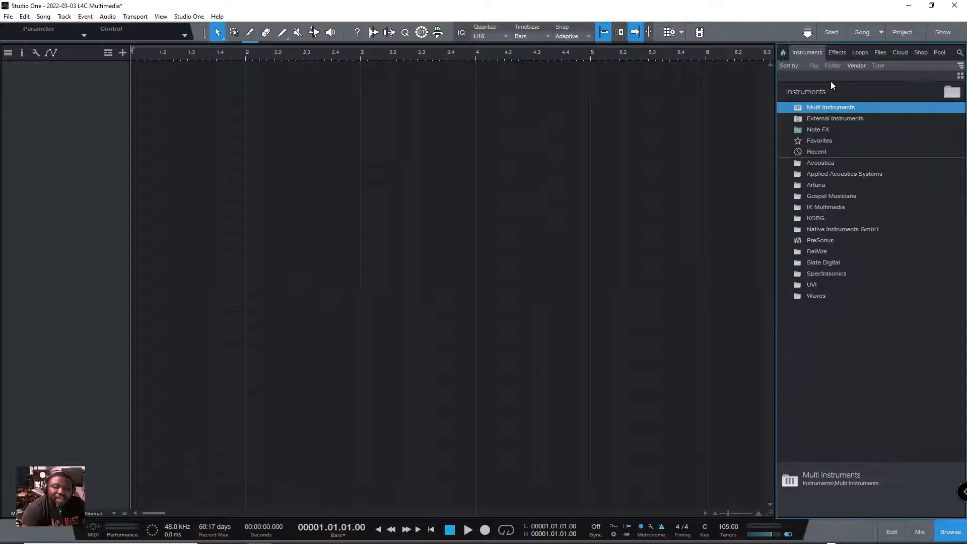
left_click(811, 239)
double_click(814, 243)
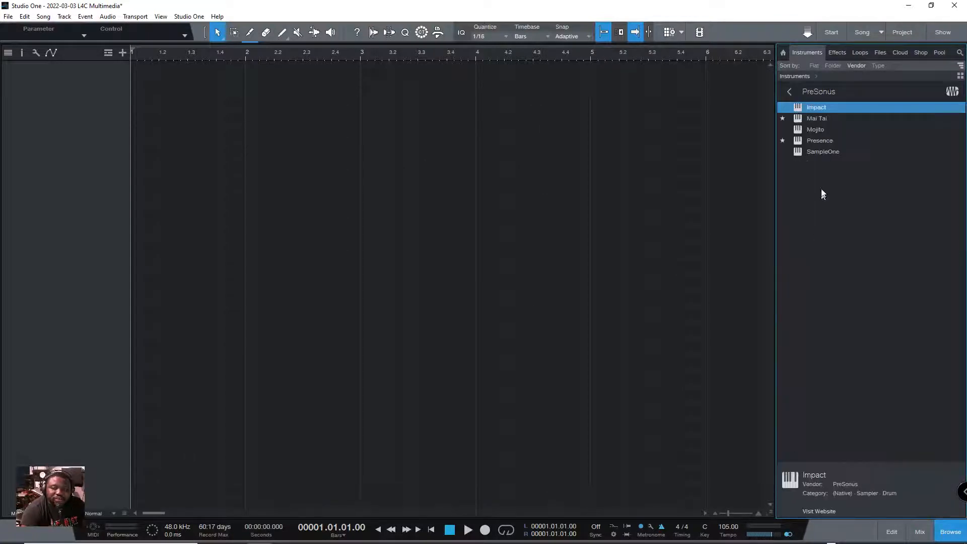
left_click(816, 141)
double_click(816, 141)
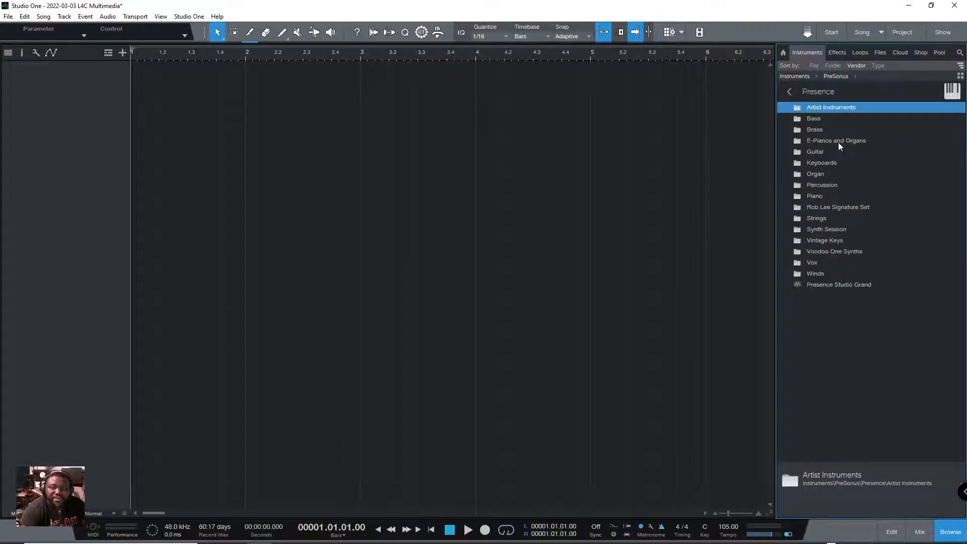
left_click(838, 142)
double_click(830, 143)
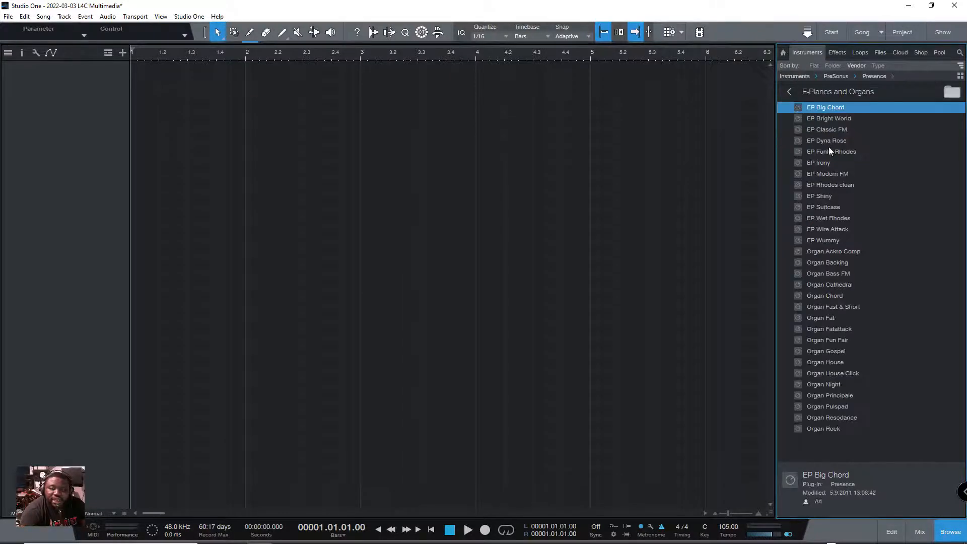
left_click(840, 153)
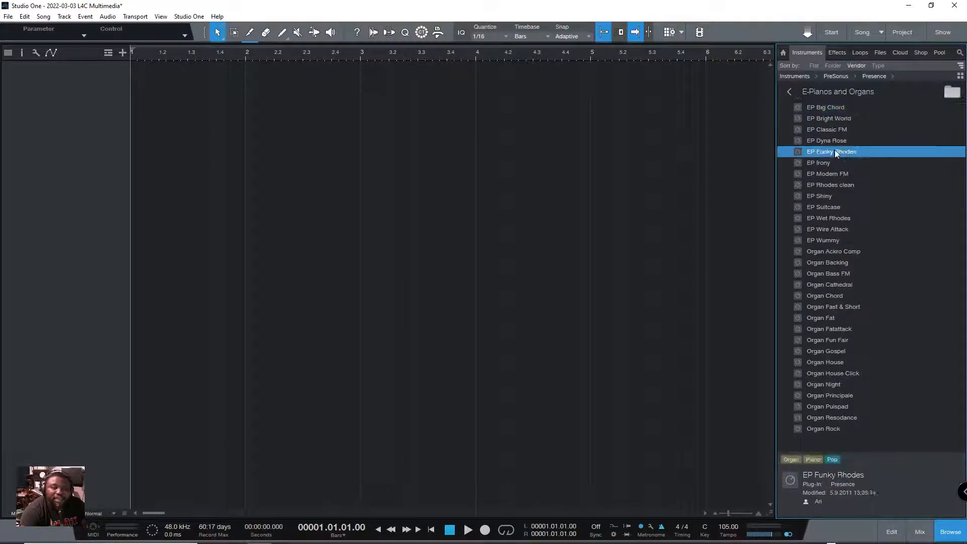
left_click_drag(836, 151, 210, 108)
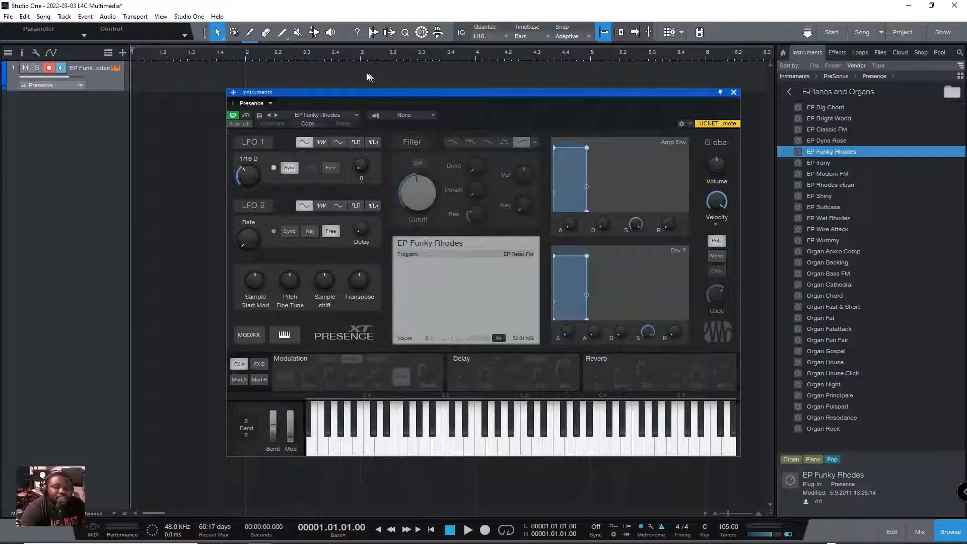
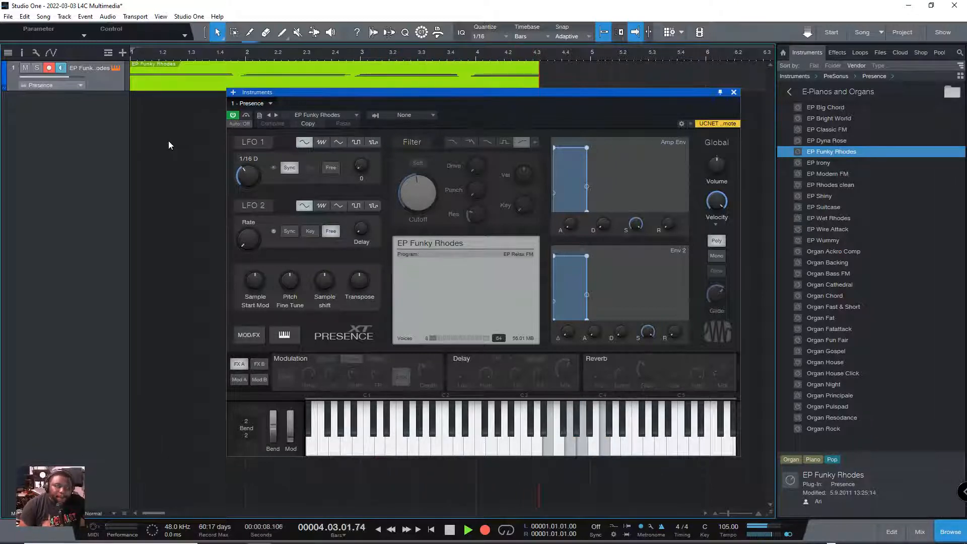
Record a part about four bars long on the EP Funky Rhodes track, stop, and close the Presence window
key("space")
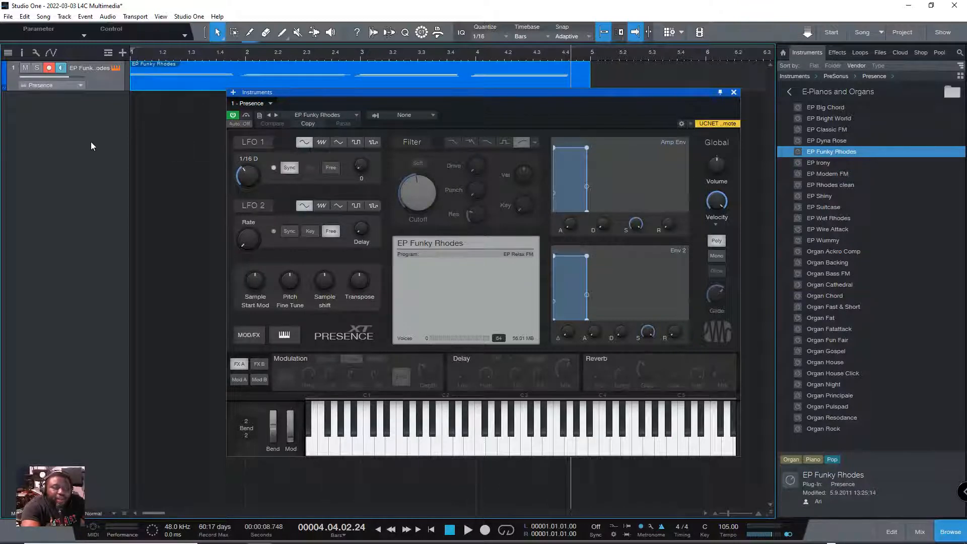
left_click_drag(523, 100, 621, 91)
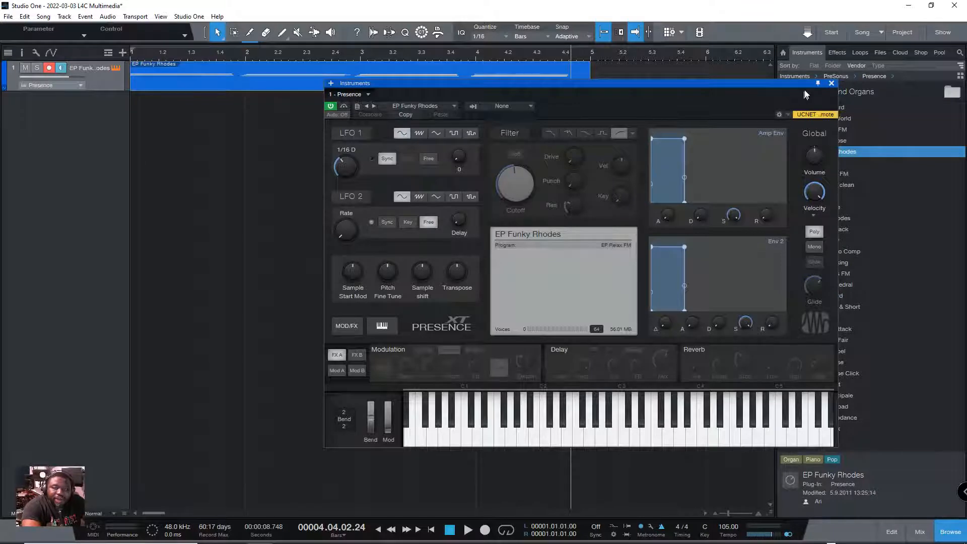
left_click(832, 83)
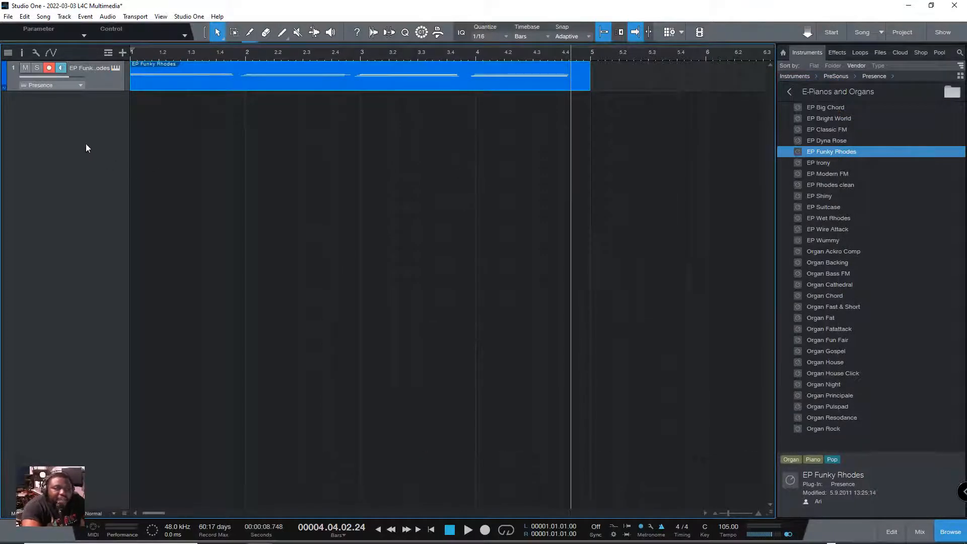
Add one instrument track named Guitar with a new instrument output, and undo its addition
right_click(74, 137)
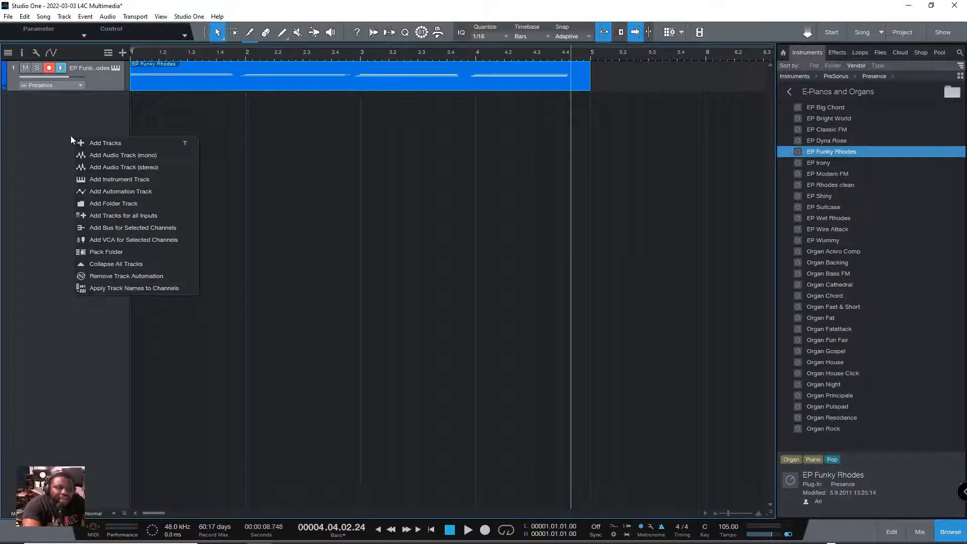
right_click(50, 108)
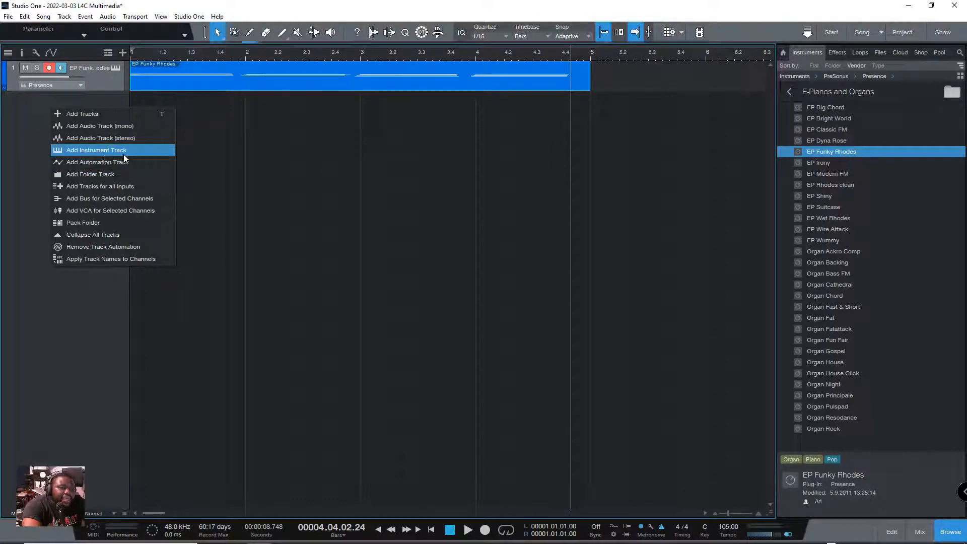
left_click(108, 115)
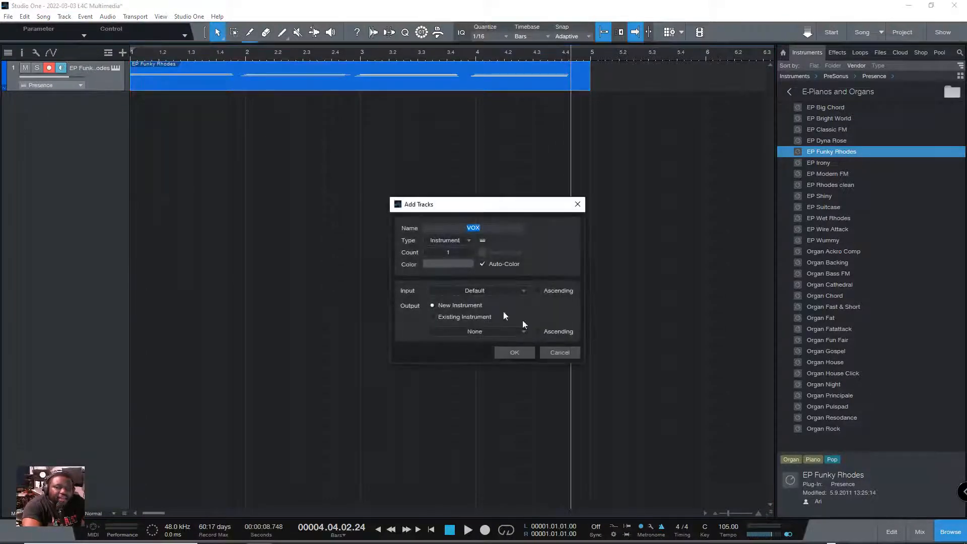
left_click(487, 227)
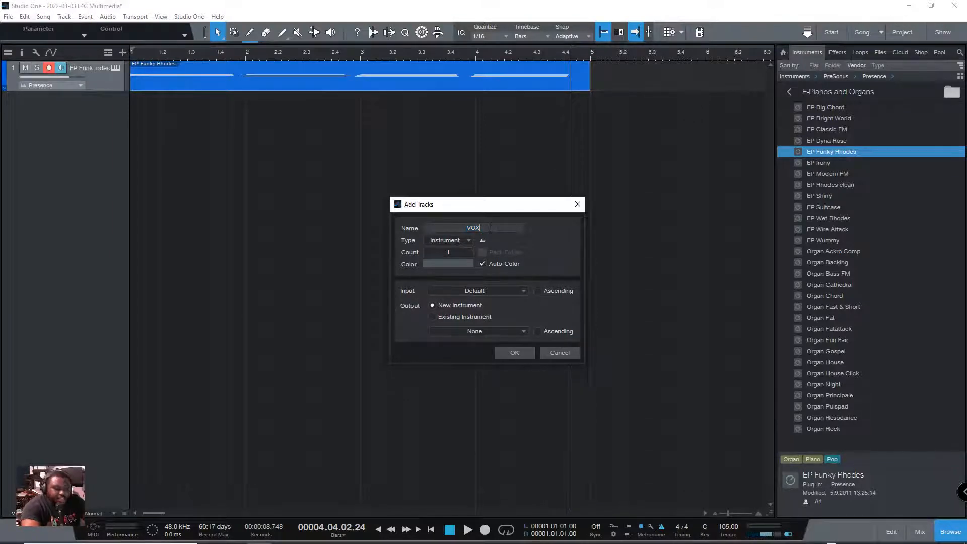
key("BackSpace")
key("BackSpace")
key("BackSpace")
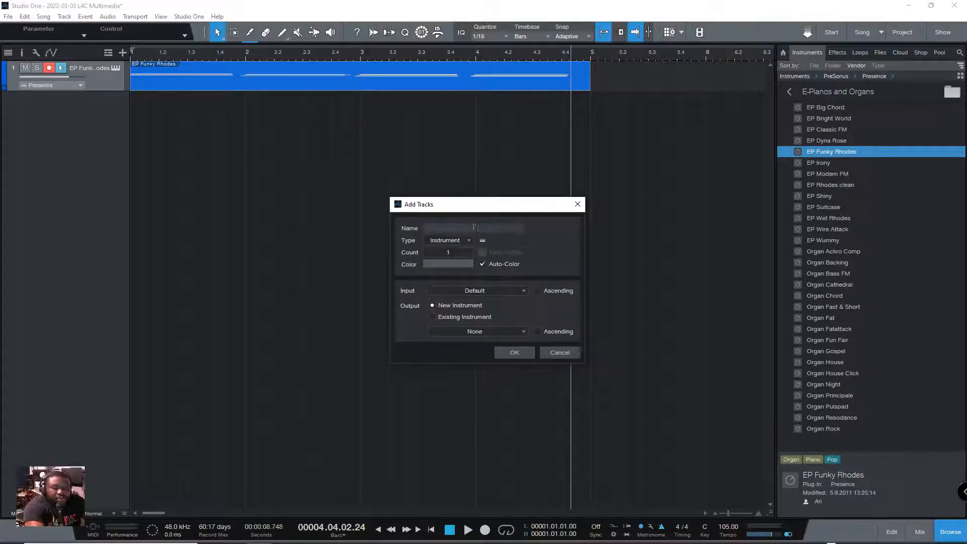
type("Gui")
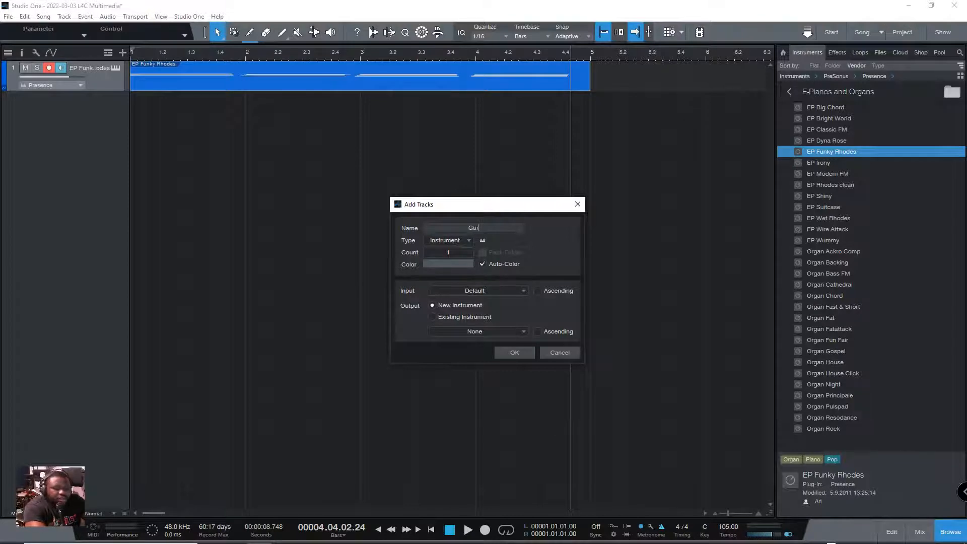
type("tar")
left_click(457, 240)
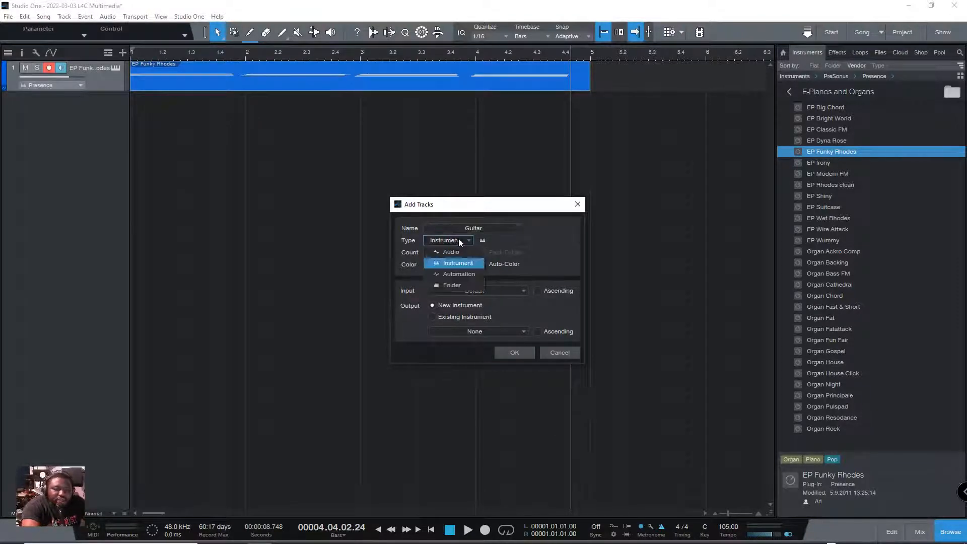
left_click(462, 262)
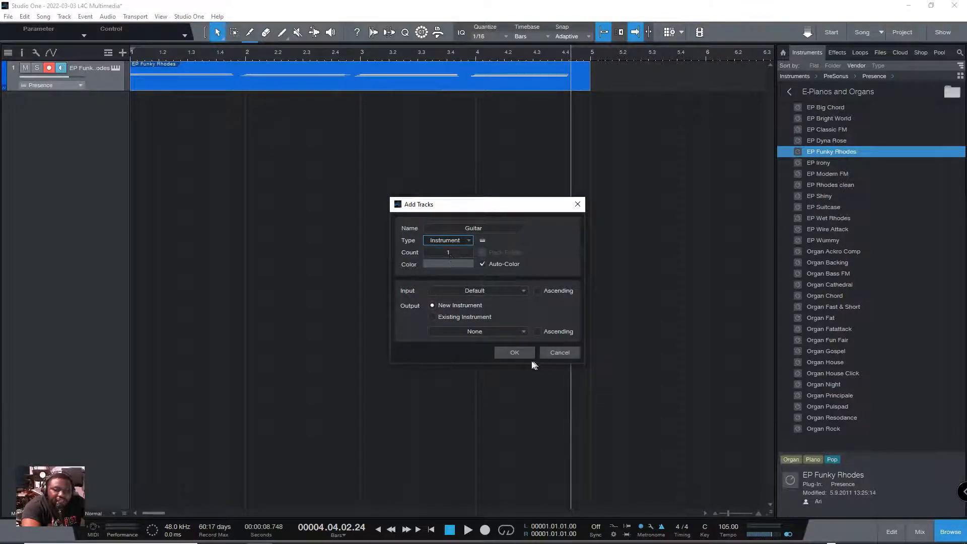
left_click(515, 354)
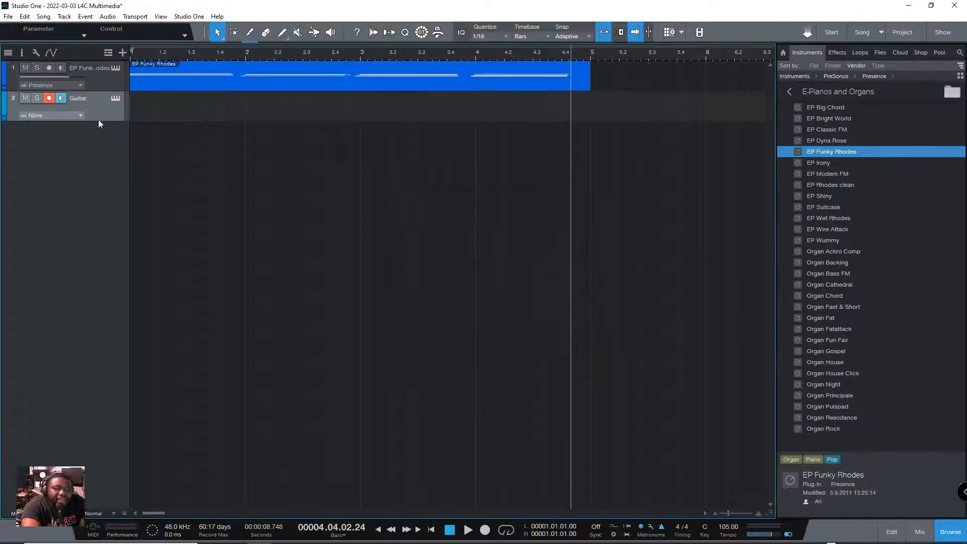
key("ctrl+z")
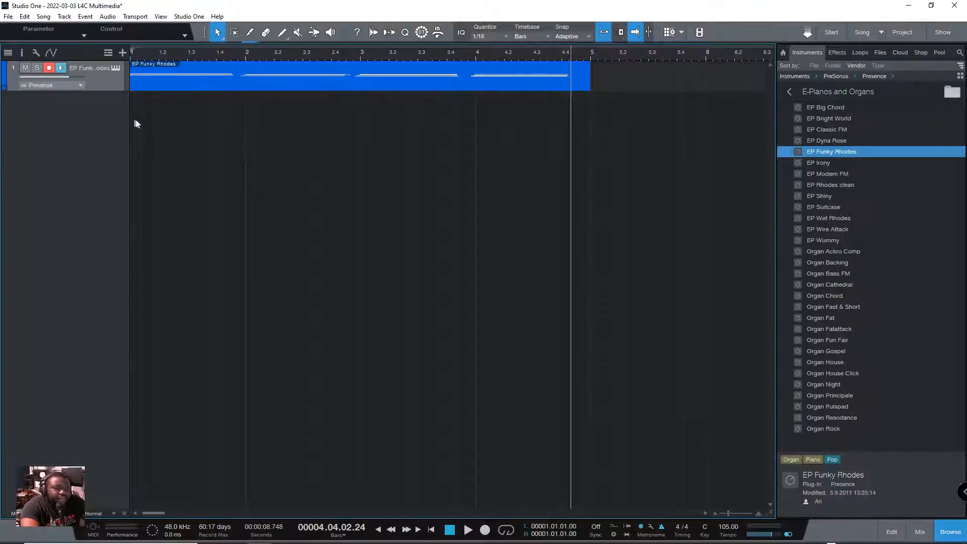
Add one instrument track named Guitar below the EP Funky Rhodes track
left_click(64, 17)
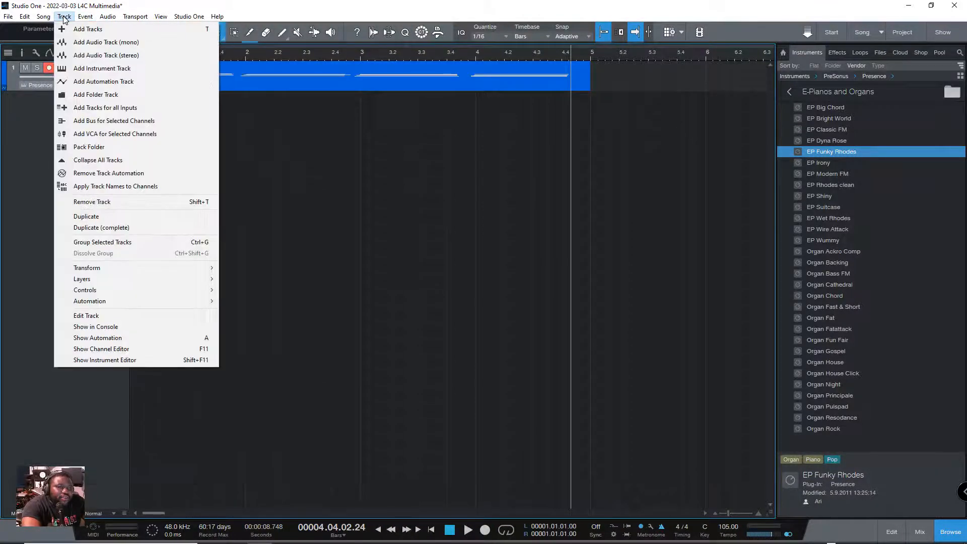
left_click(87, 29)
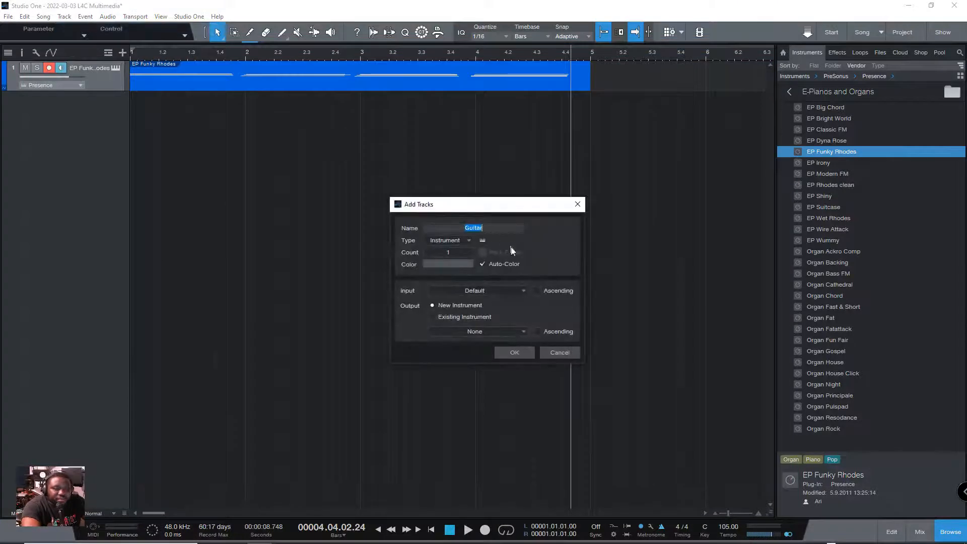
left_click(500, 229)
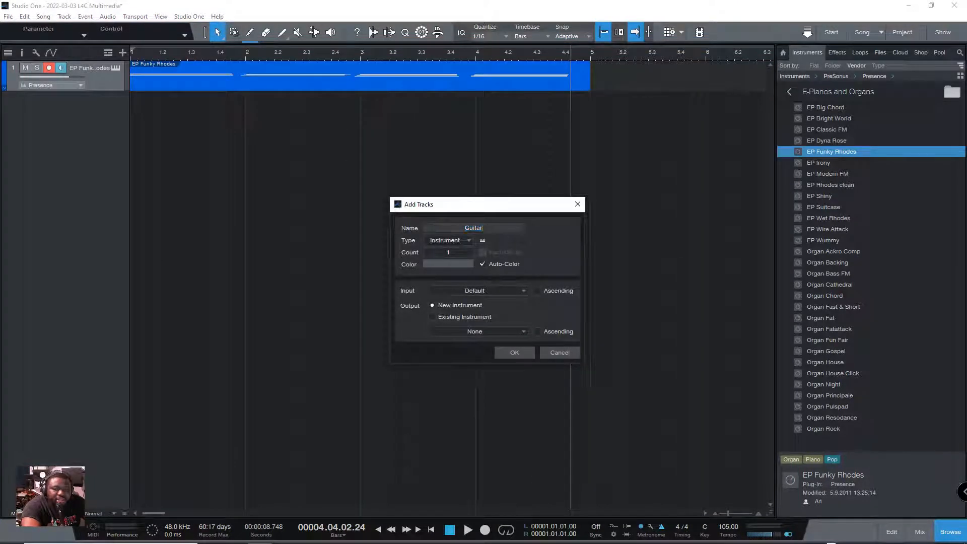
left_click(528, 353)
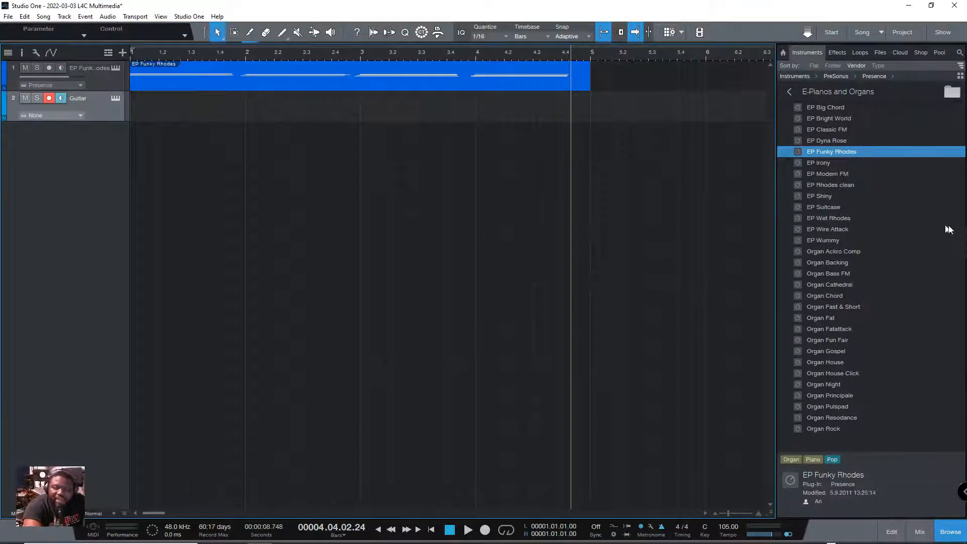
Load the Presence preset Nylon Guitar Open from the Nylon Guitar folder onto the existing Guitar track, undoing any misplaced extra track
left_click(790, 92)
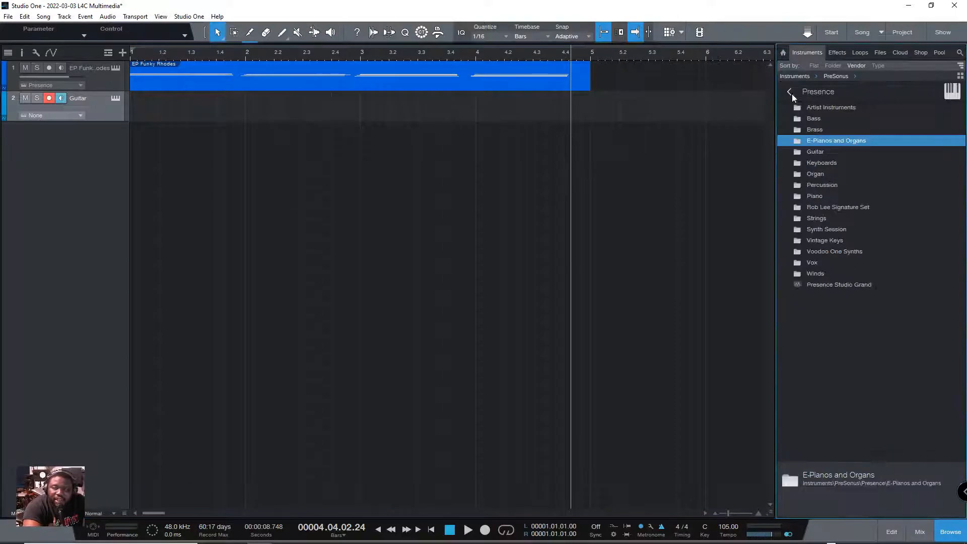
left_click(826, 153)
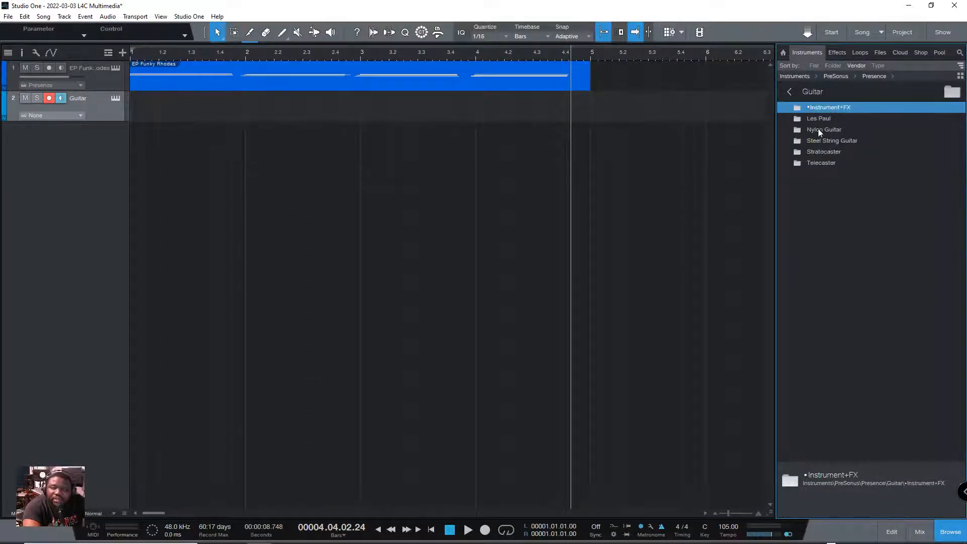
left_click(819, 130)
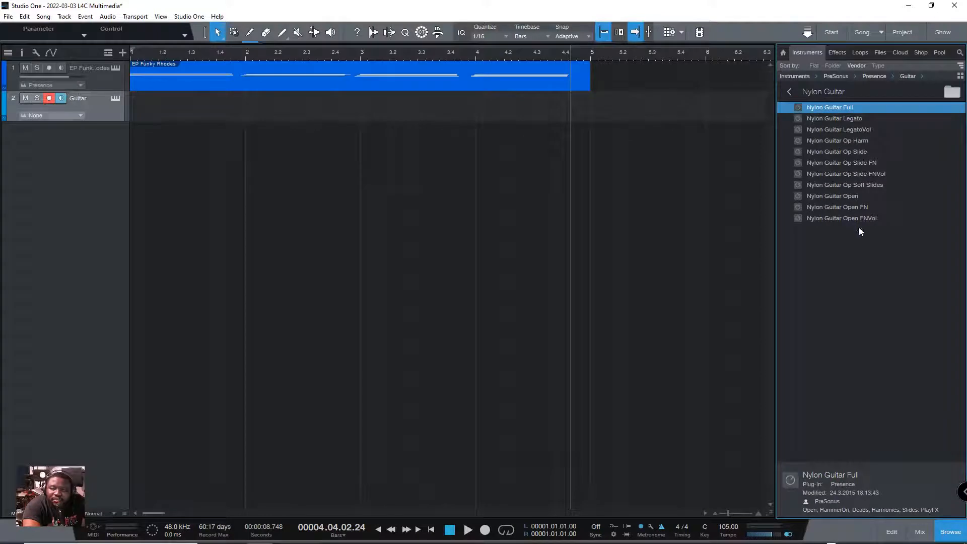
left_click(843, 195)
left_click_drag(842, 195, 111, 122)
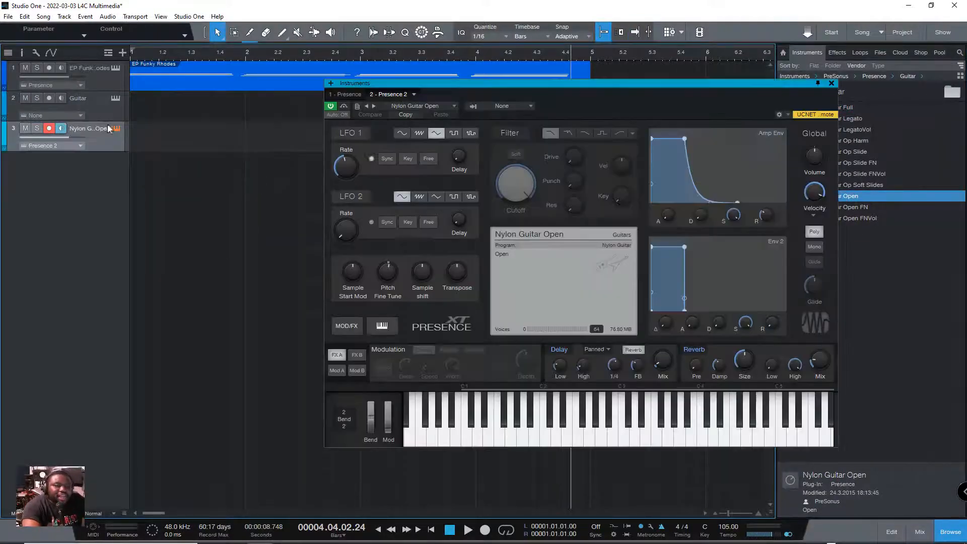
key("ctrl+z")
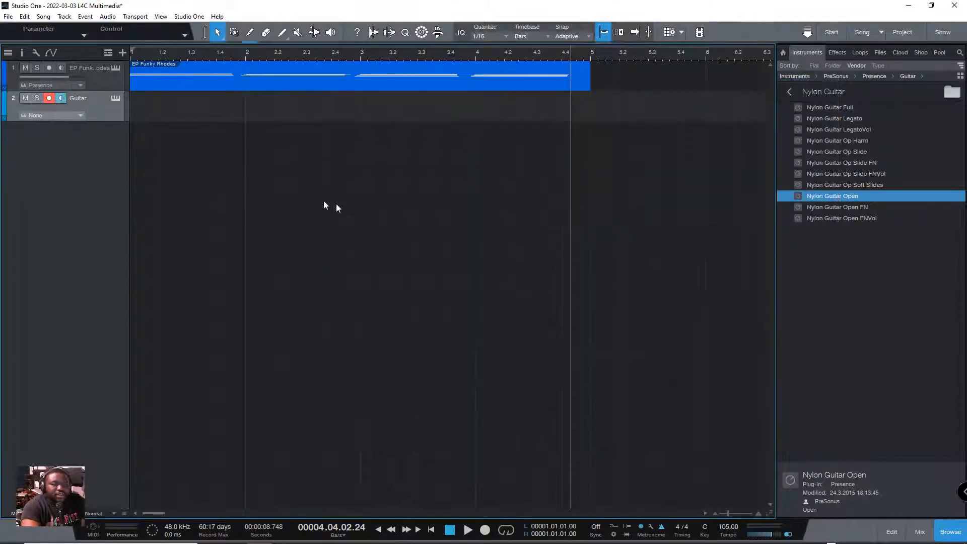
left_click_drag(842, 197, 114, 110)
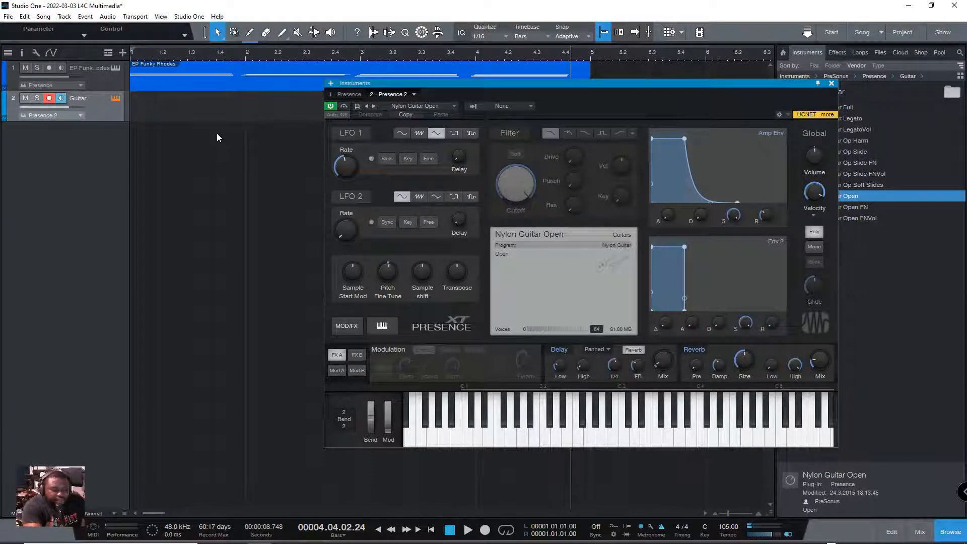
Record about four bars on the Guitar track from the song start, close the Presence window, and return to the start
key("Home")
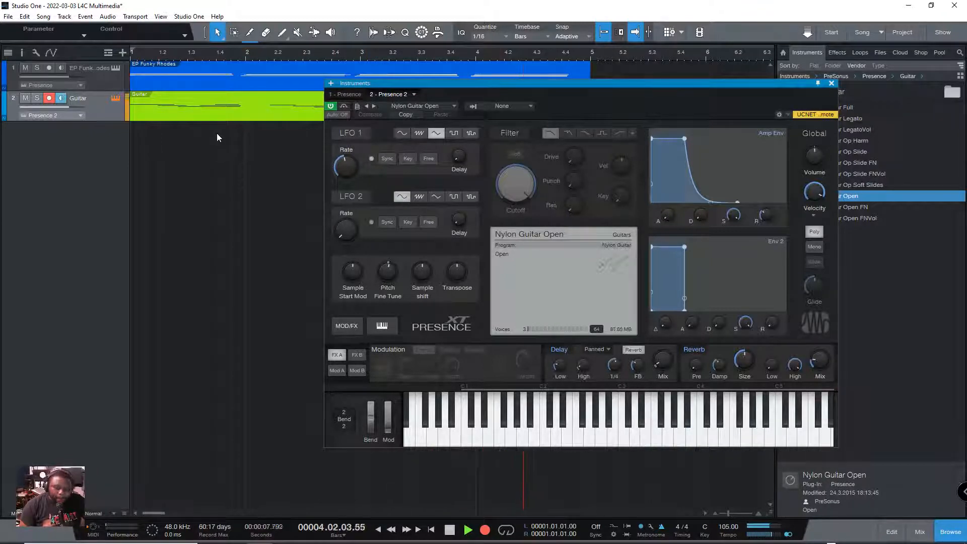
key("space")
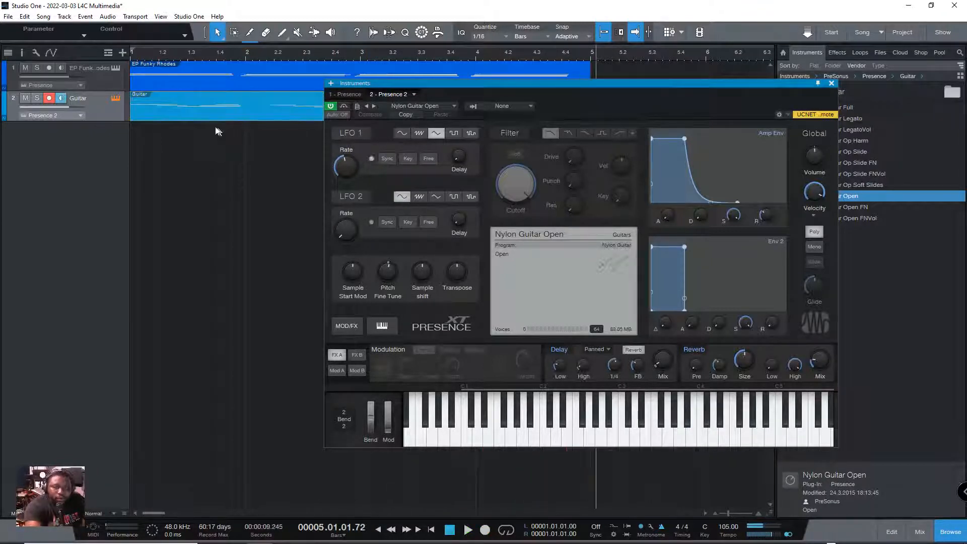
left_click(832, 84)
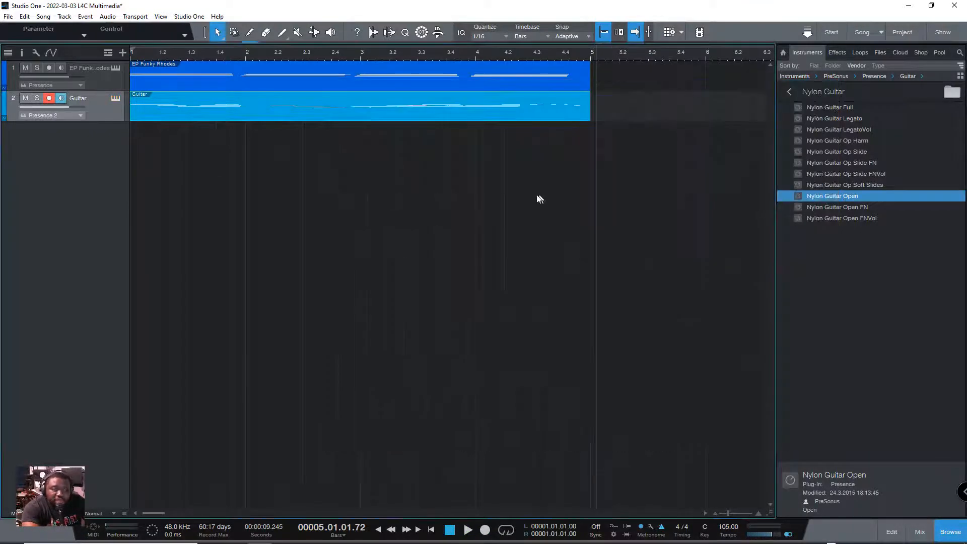
key("Home")
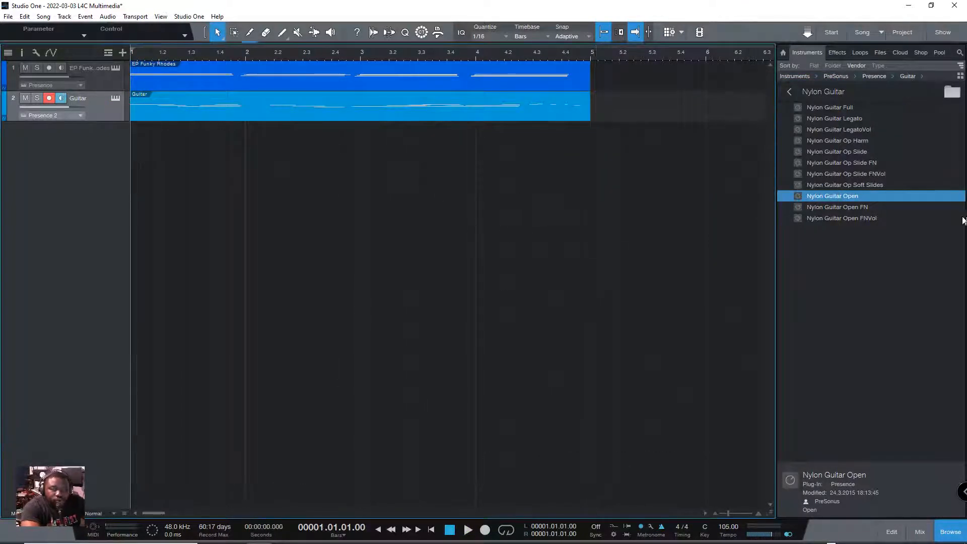
Add a new Presence instrument track from the PreSonus instruments below the Guitar track
left_click(789, 92)
left_click(790, 92)
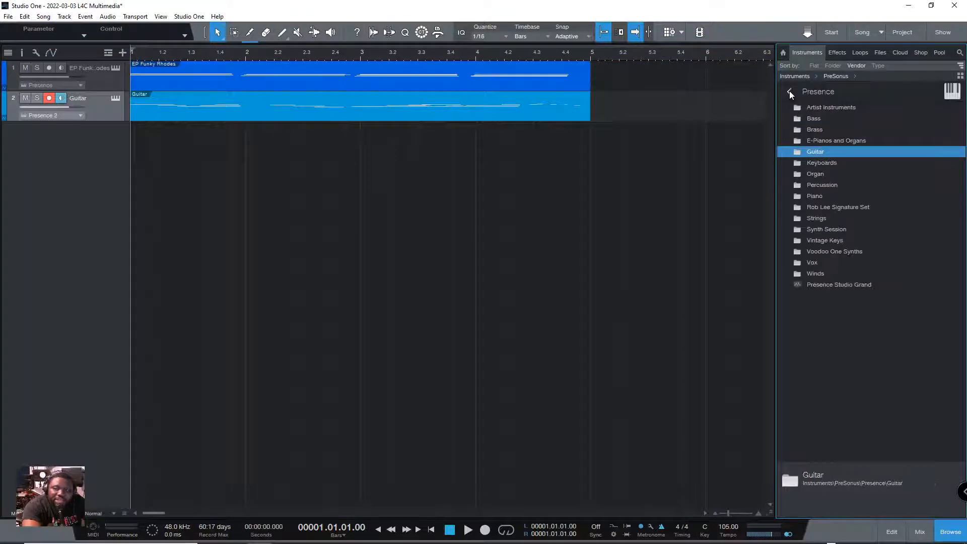
left_click(790, 92)
left_click(790, 93)
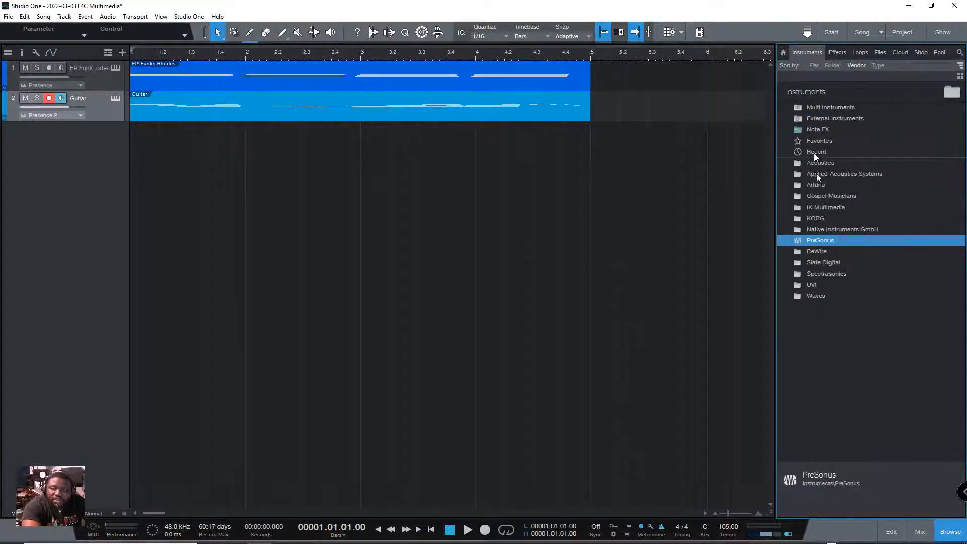
left_click_drag(828, 239, 91, 224)
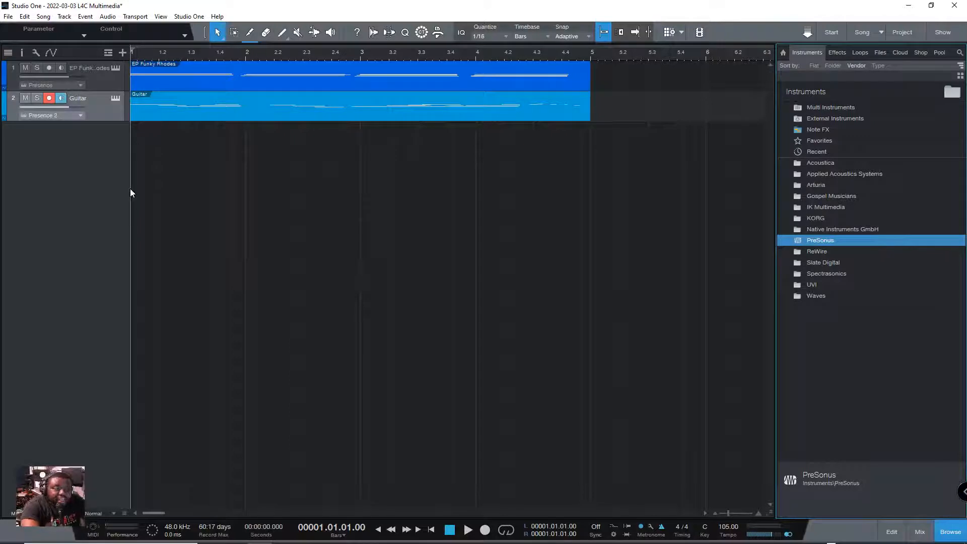
double_click(820, 240)
left_click_drag(839, 140, 123, 187)
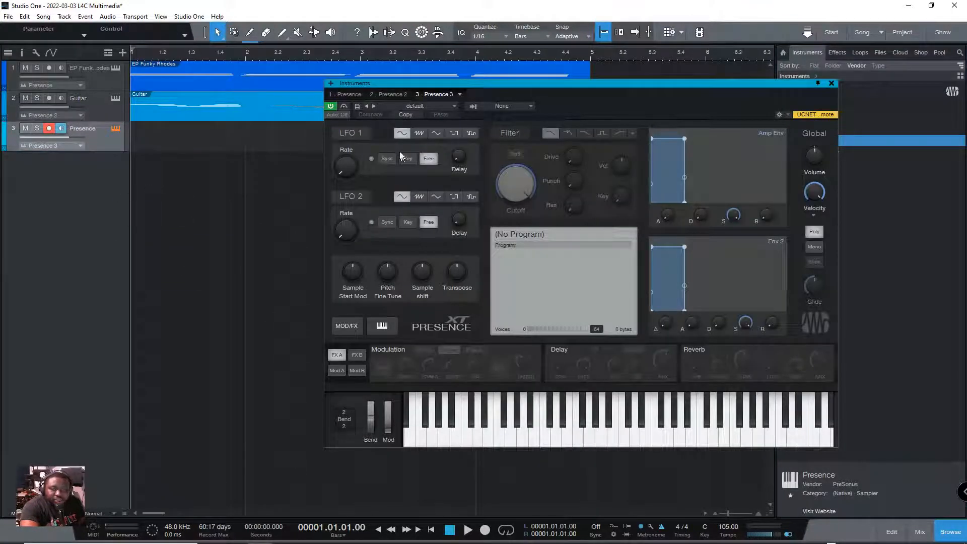
Load the Upright Bass Full preset from the Upright Bass folder into the new Presence instrument
left_click(453, 105)
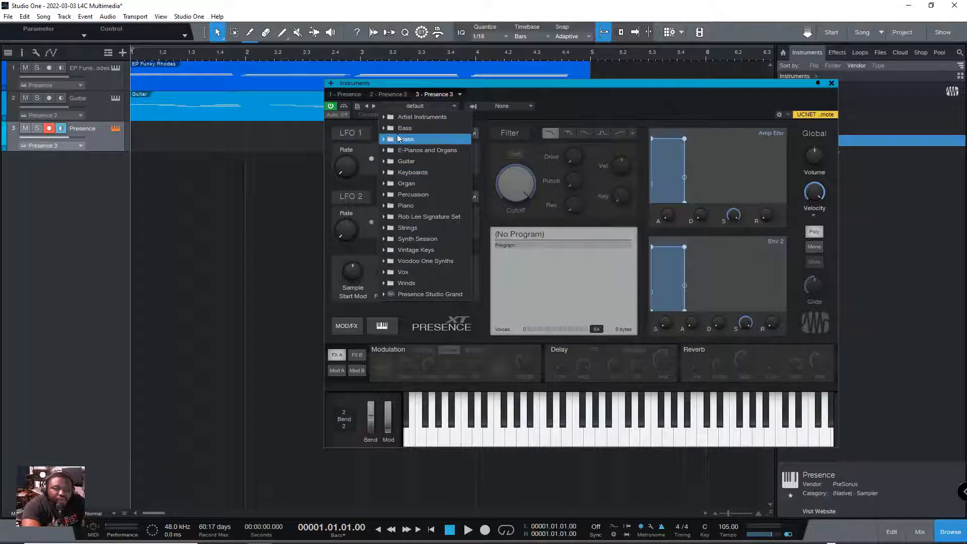
left_click(391, 129)
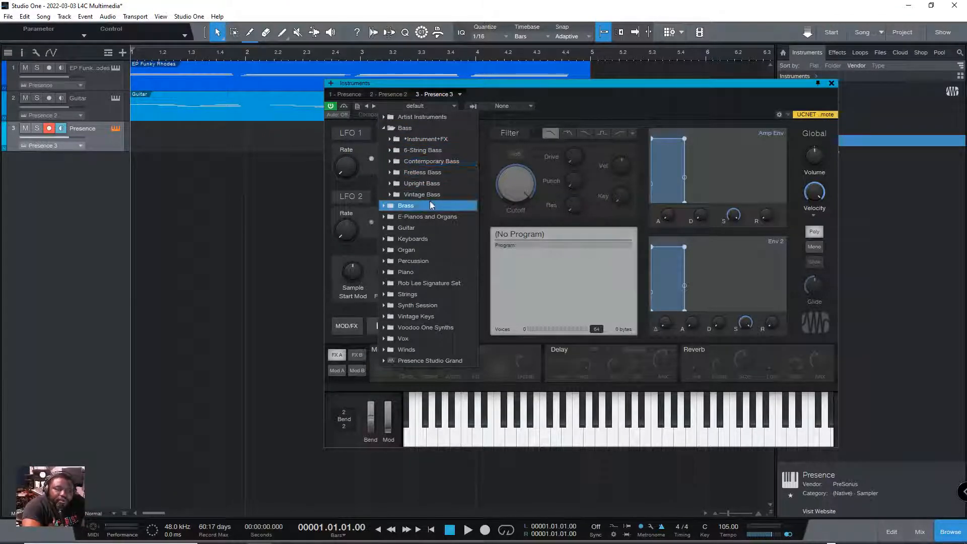
left_click(390, 184)
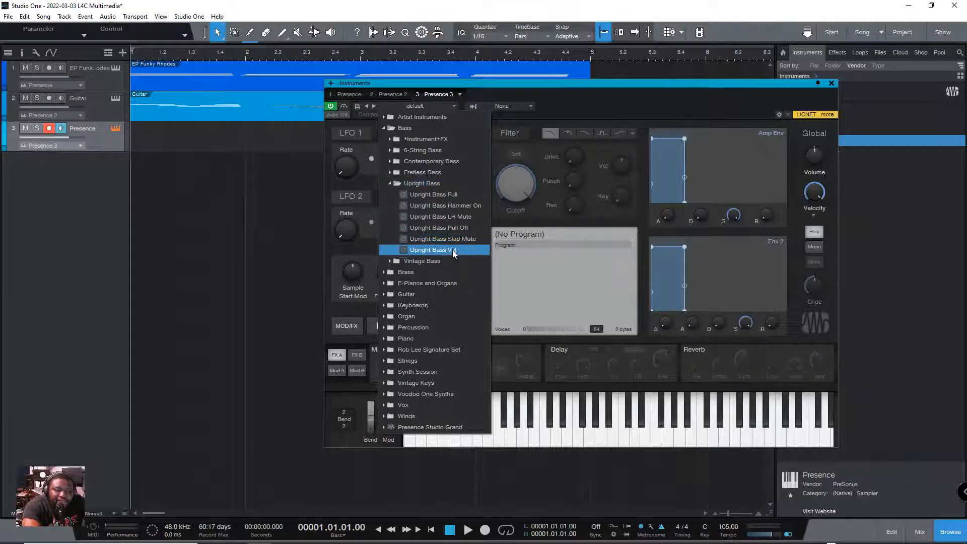
left_click(465, 197)
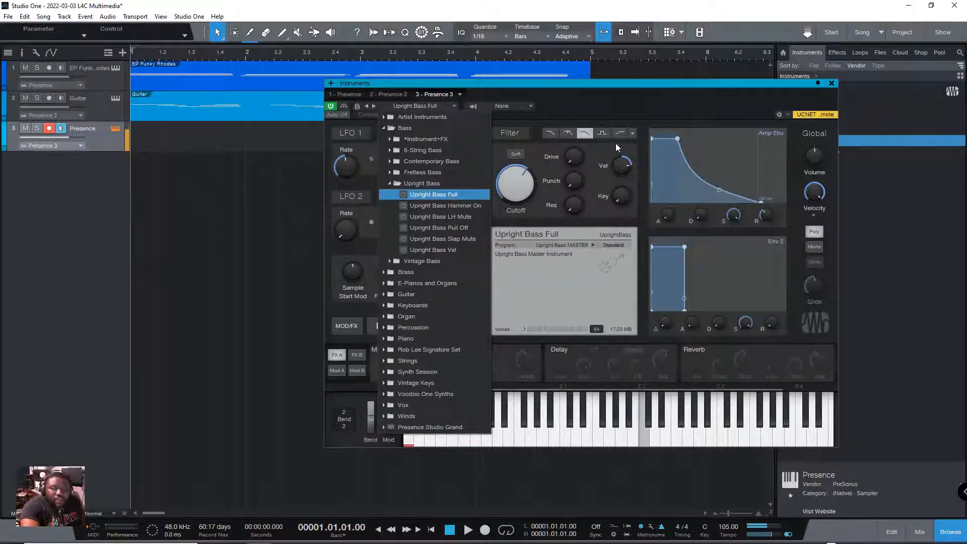
Load the Vintage Bass Fingered Full preset from the Vintage Bass Fingered folder into the third Presence instrument
left_click(389, 183)
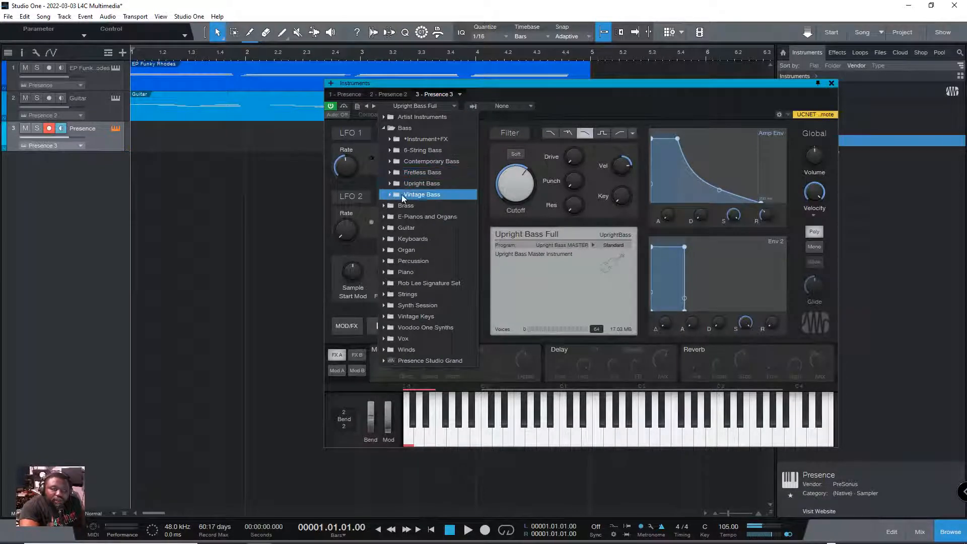
left_click(401, 194)
left_click(402, 206)
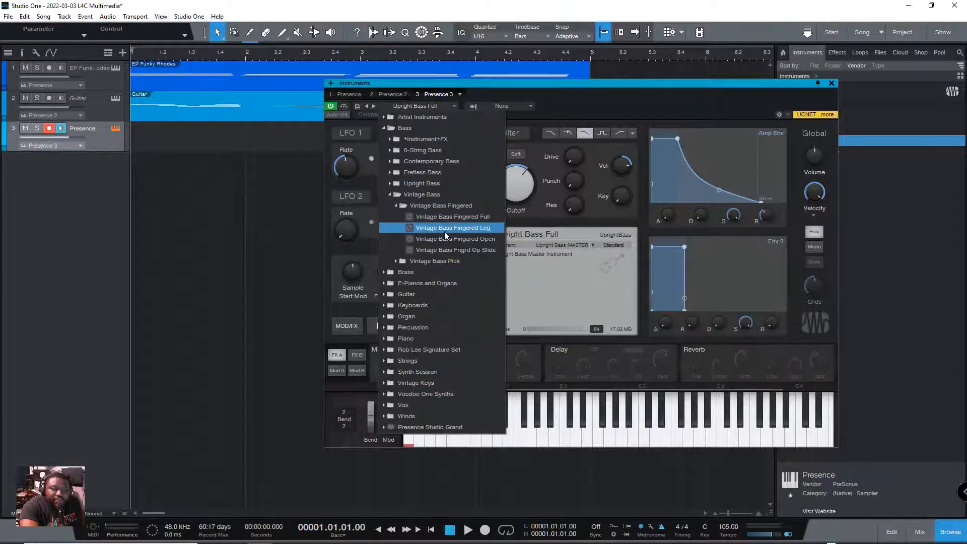
left_click(488, 215)
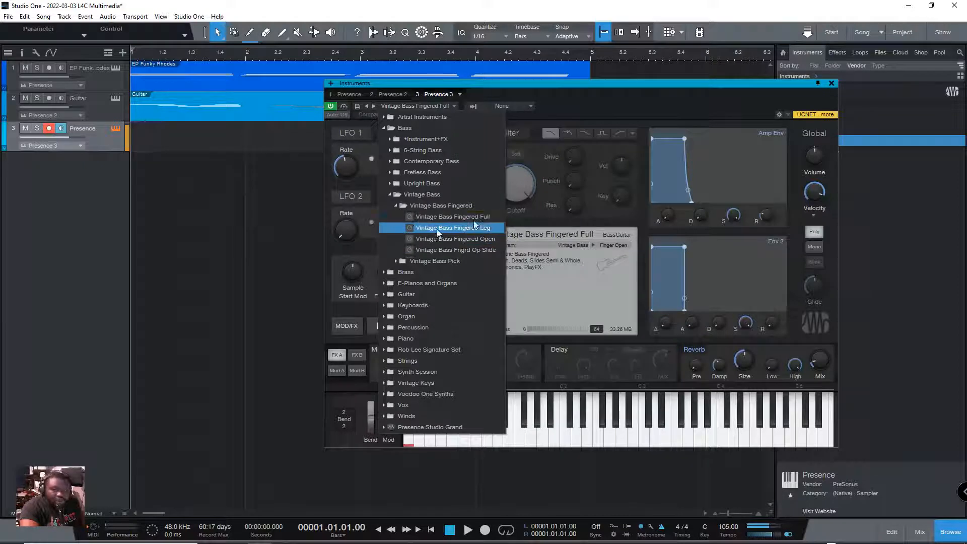
Close the Presence window and record about four bars of bass on the third track from the song start
left_click(832, 83)
left_click(832, 83)
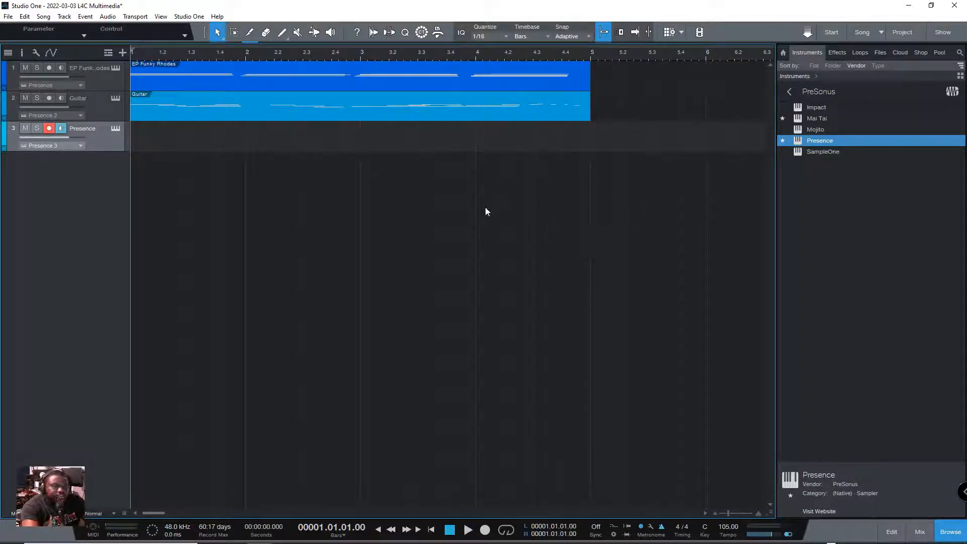
key("KP_Multiply")
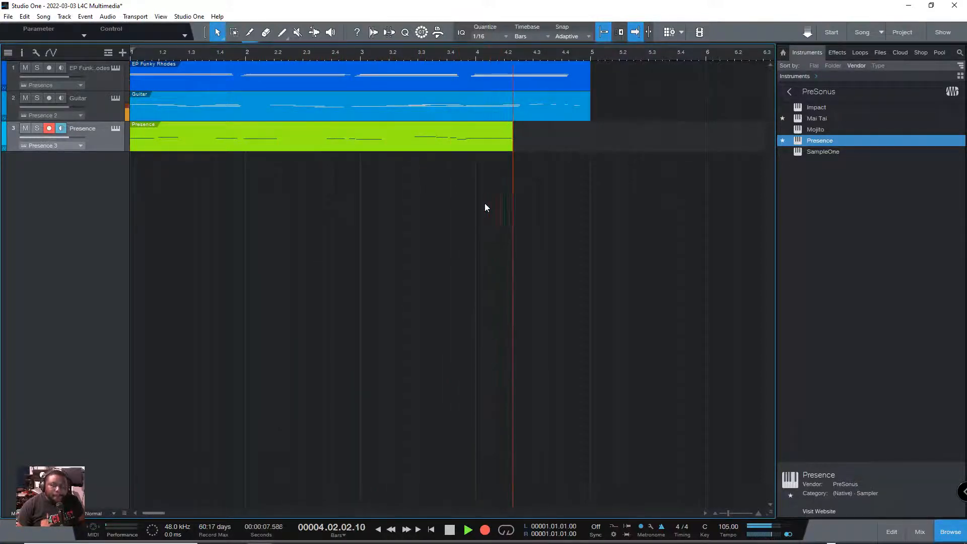
key("space")
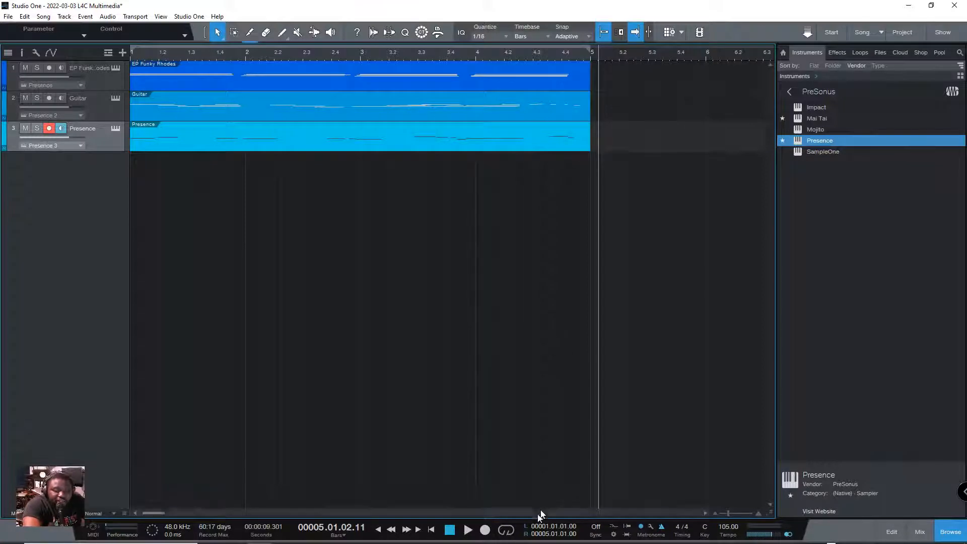
Switch on looping for bars 1 to 5, play the song from the start, and stop playback
left_click(506, 530)
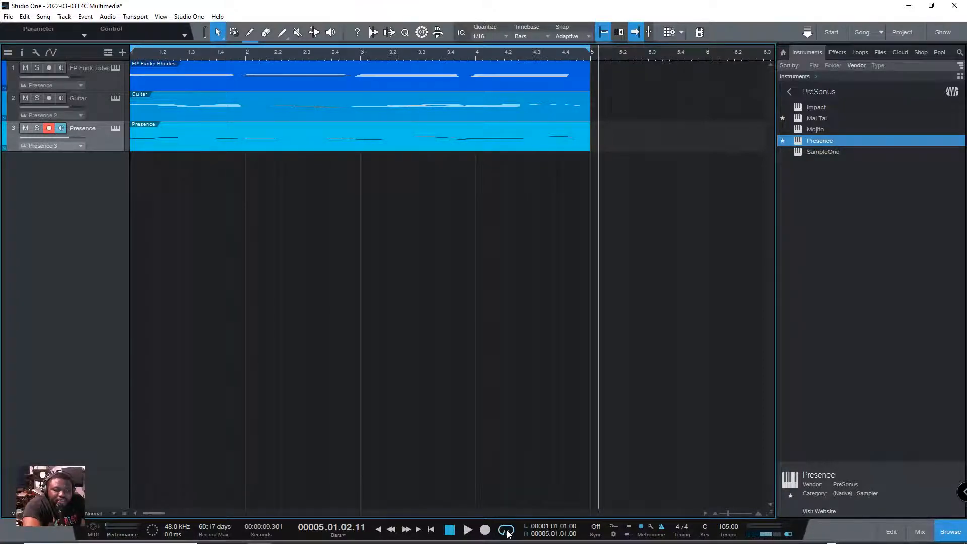
left_click(507, 533)
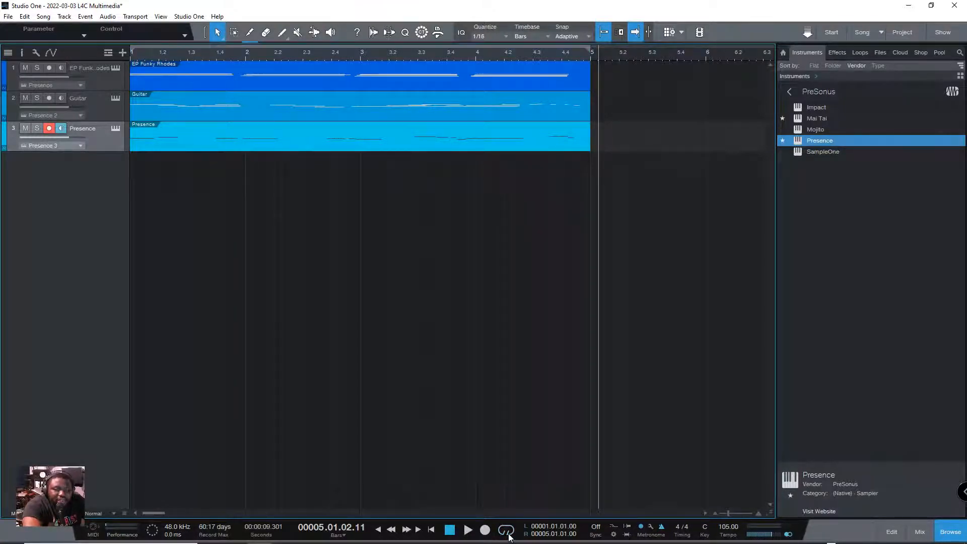
left_click(507, 533)
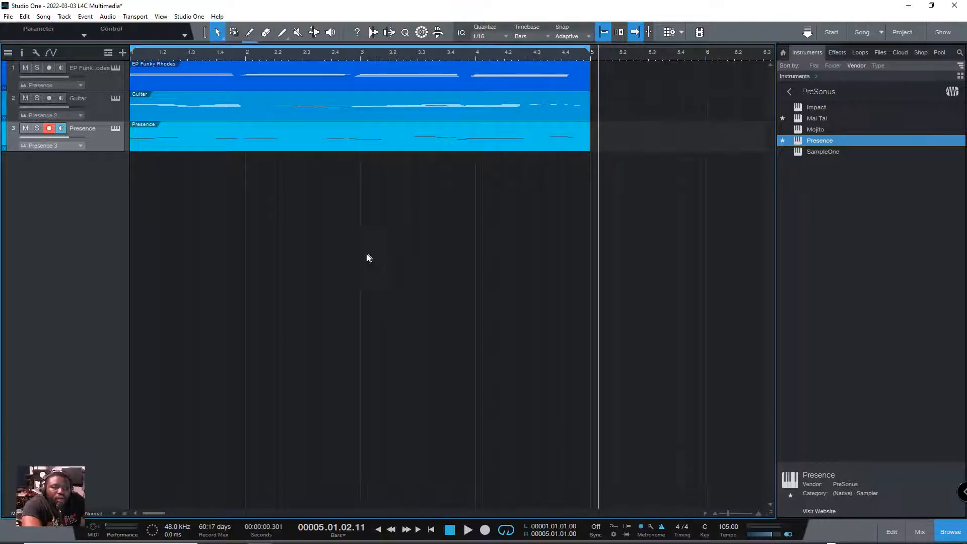
key("Home")
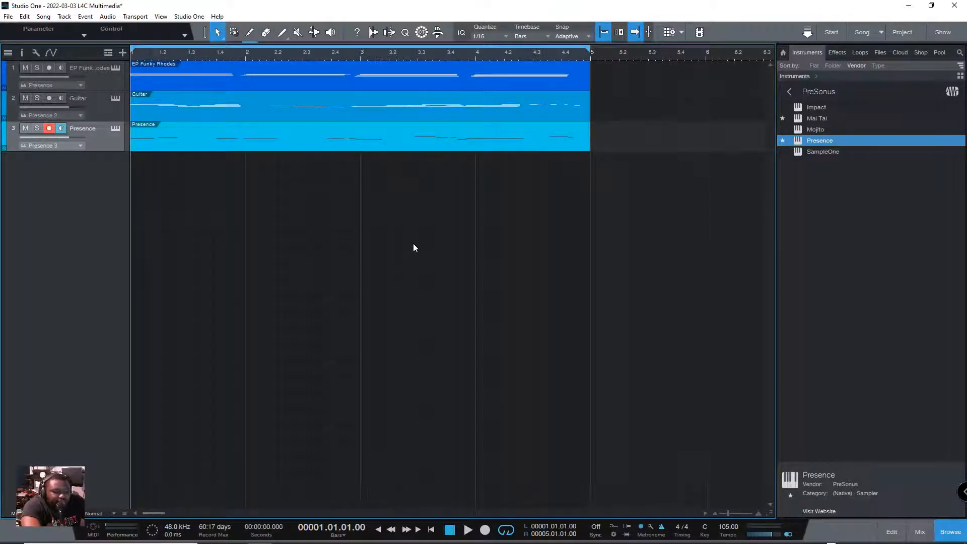
key("space")
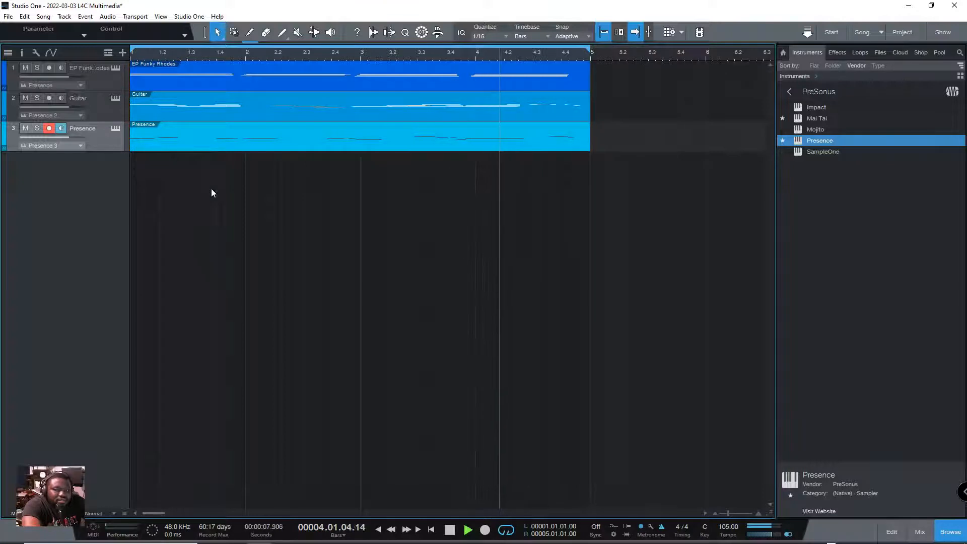
key("space")
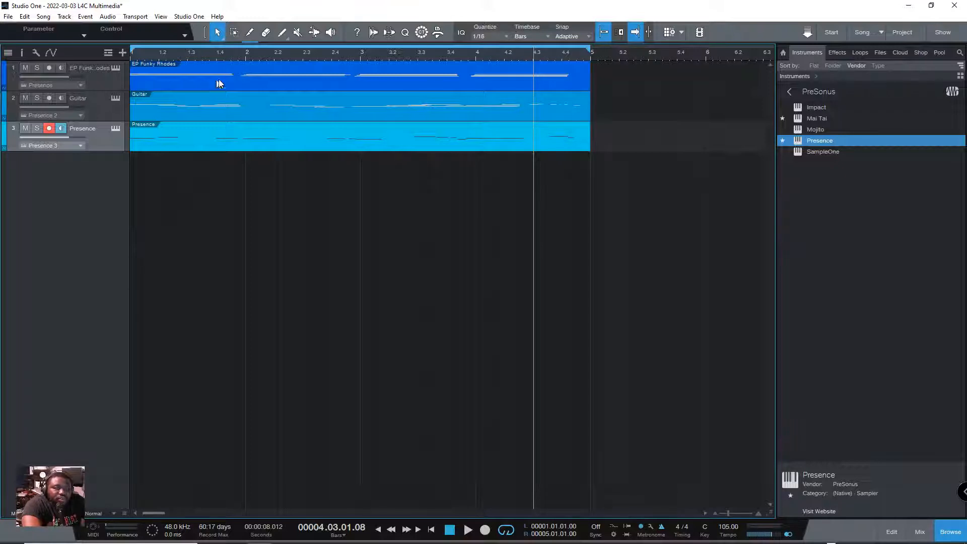
Open the EP Funky Rhodes part in the note editor and select the four chord notes starting around bar 3
left_click(240, 72)
double_click(231, 78)
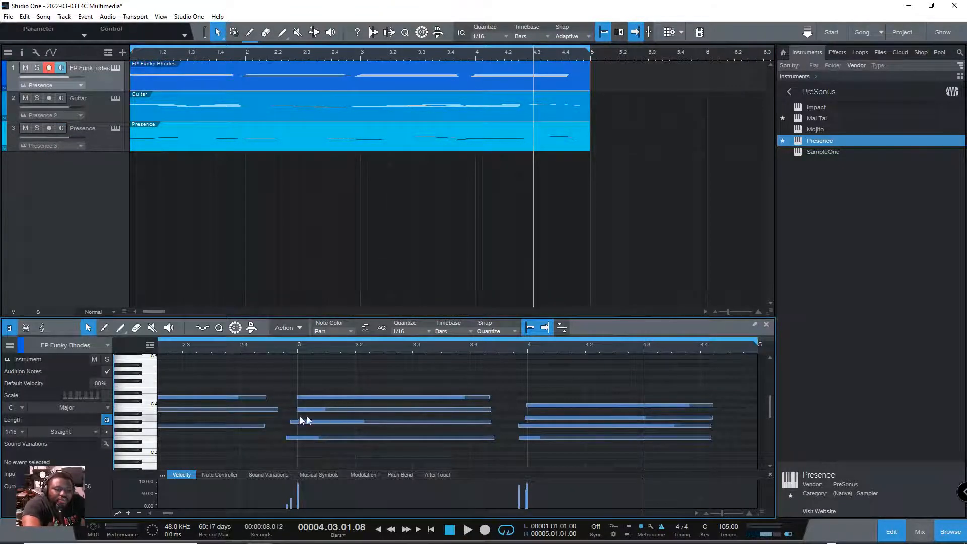
left_click_drag(285, 448, 288, 452)
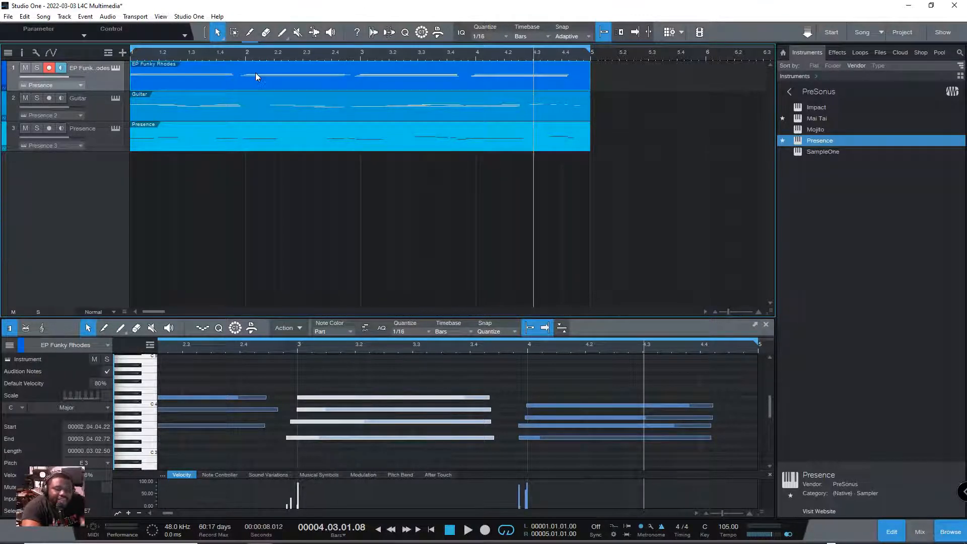
left_click(378, 224)
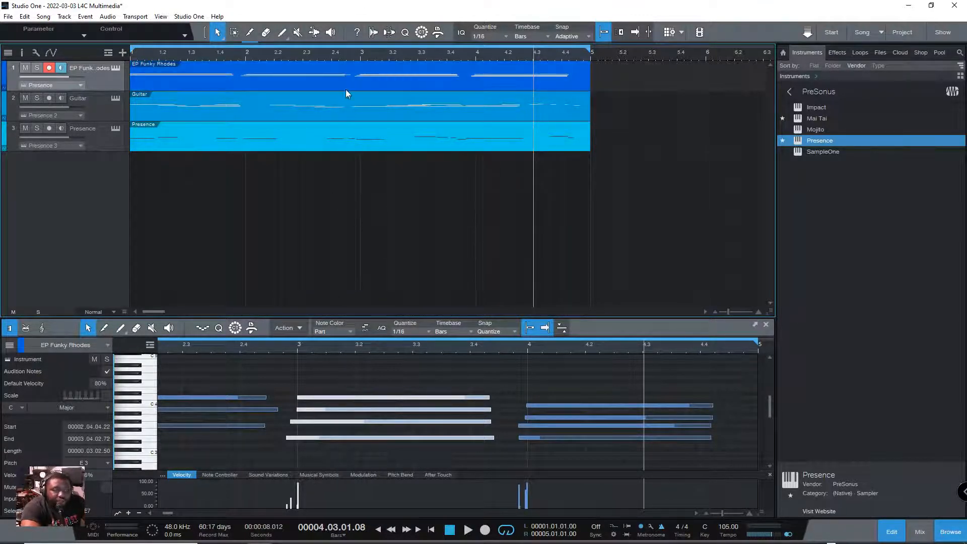
left_click(355, 69)
left_click(356, 215)
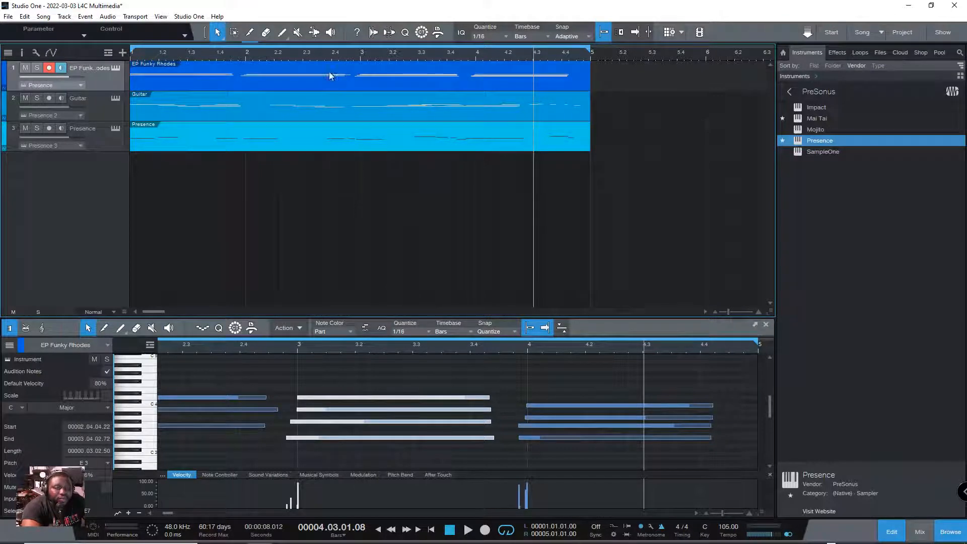
Quantize the whole EP Funky Rhodes part to 1/16, undoing and reapplying it once to compare
left_click(269, 76)
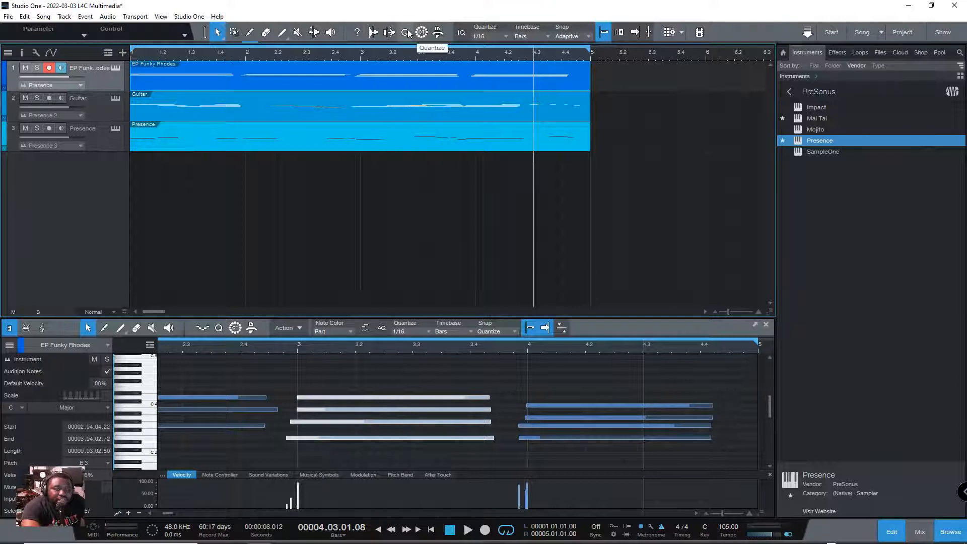
left_click(317, 201)
left_click(298, 73)
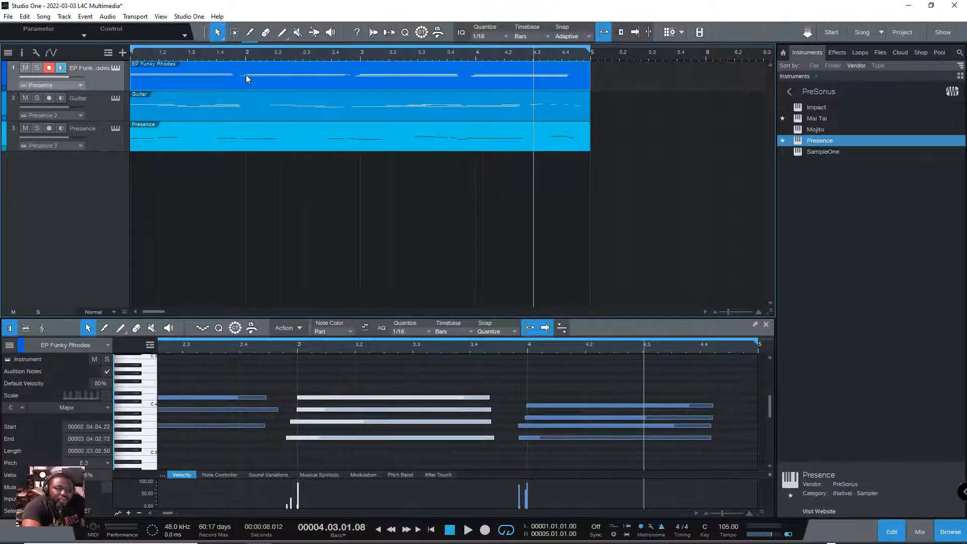
key("q")
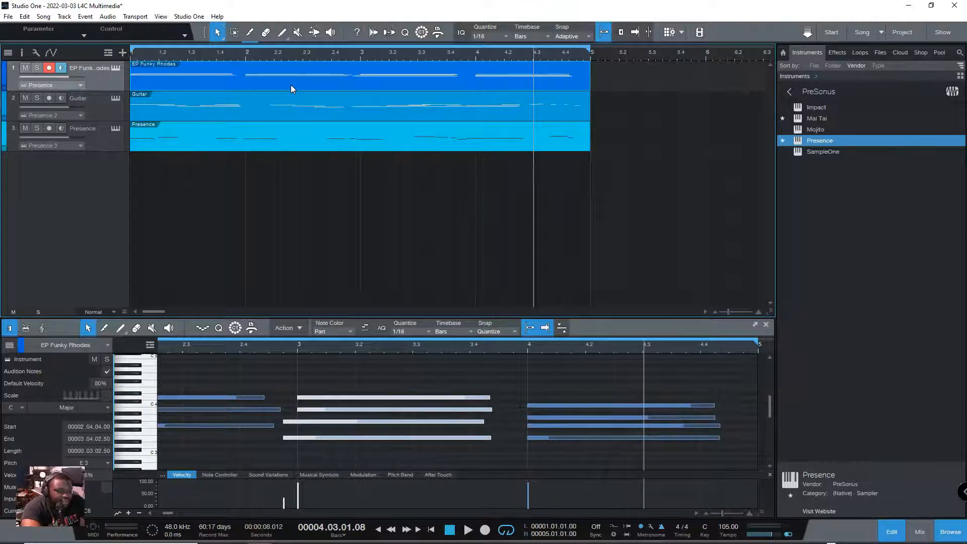
key("ctrl+z")
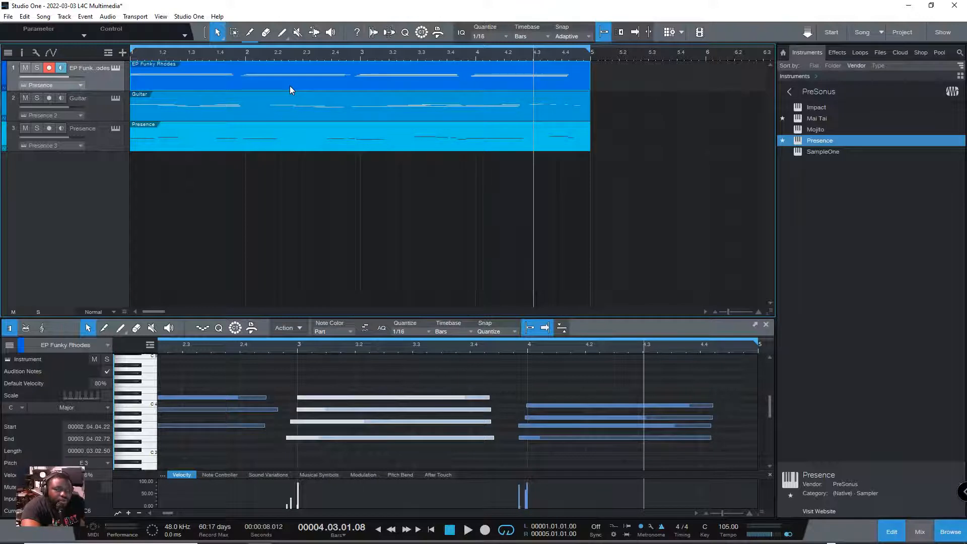
key("q")
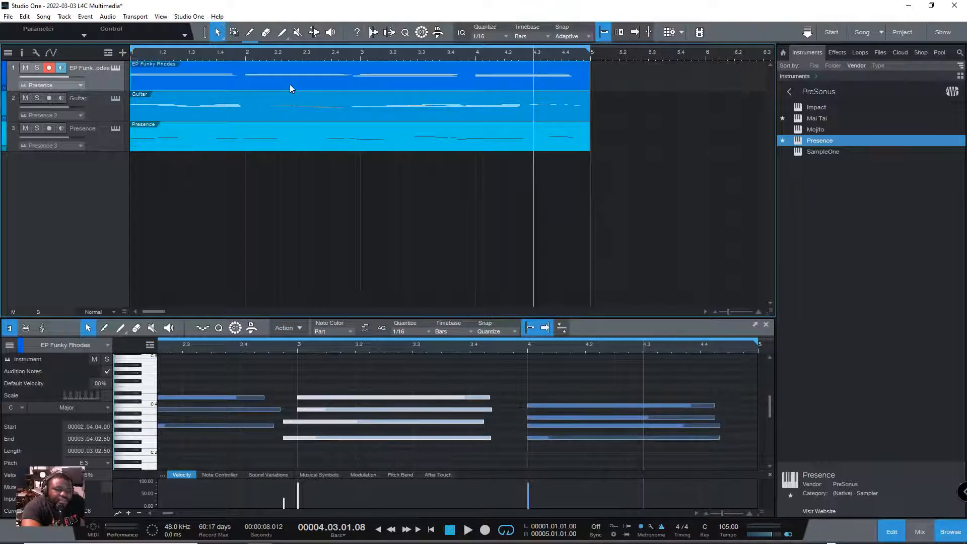
Quantize the Guitar and bass parts to 1/16 and play the song from the start
left_click(306, 107)
key("q")
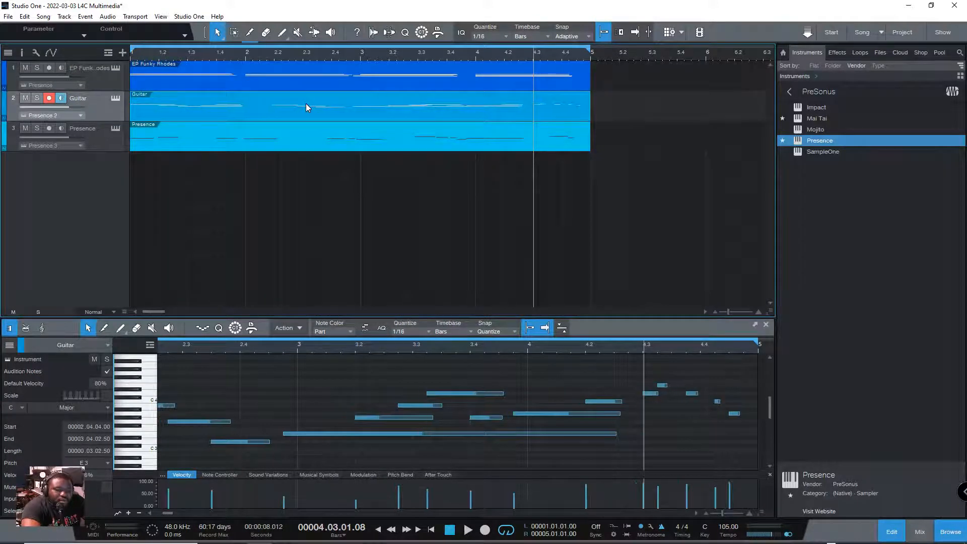
left_click(289, 373)
key("ctrl+a")
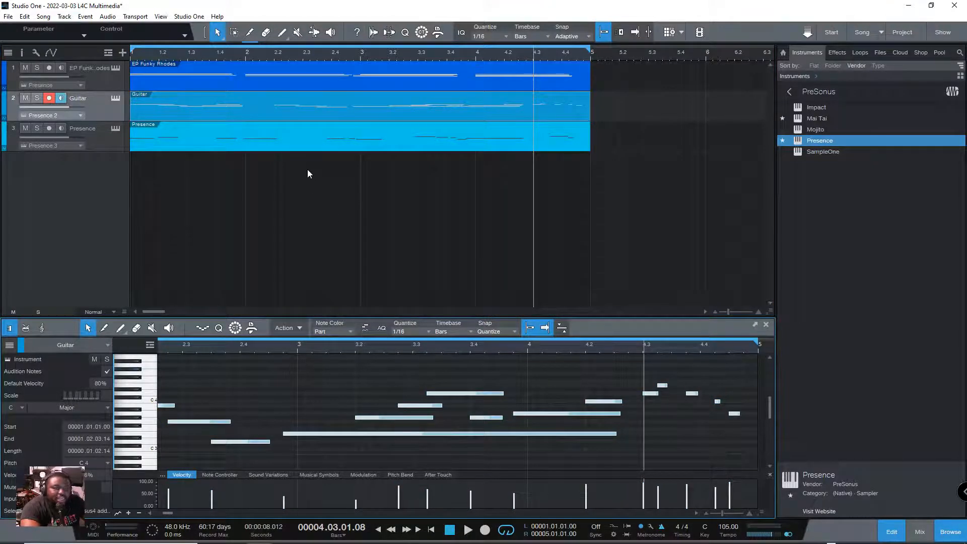
left_click(316, 135)
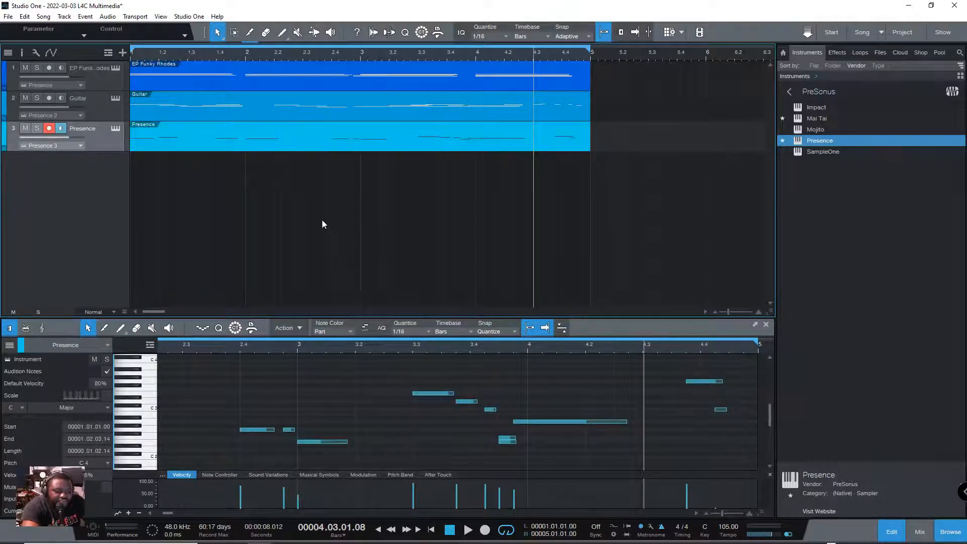
key("comma")
key("space")
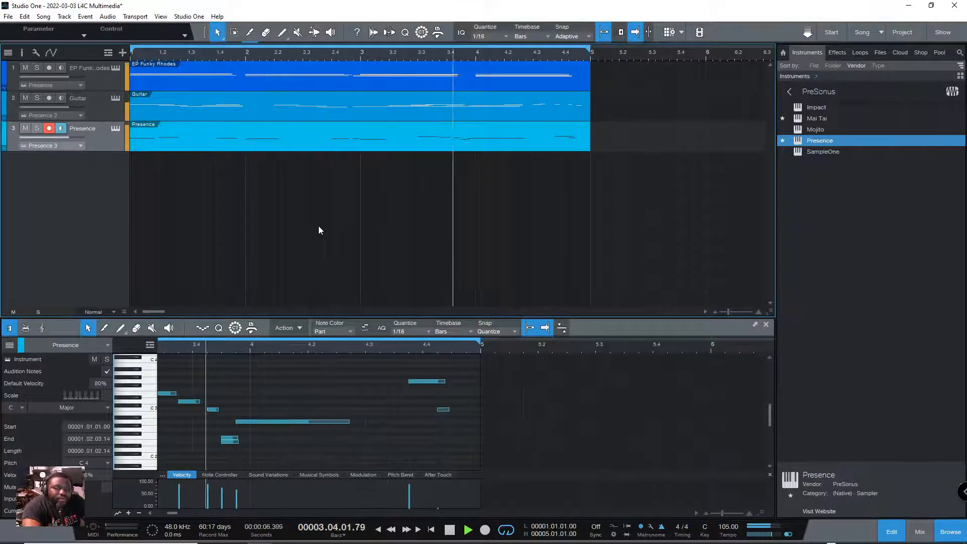
Add a track with Acoustica Studio Drums from the Acoustica vendor folder and close its instrument window
left_click(789, 92)
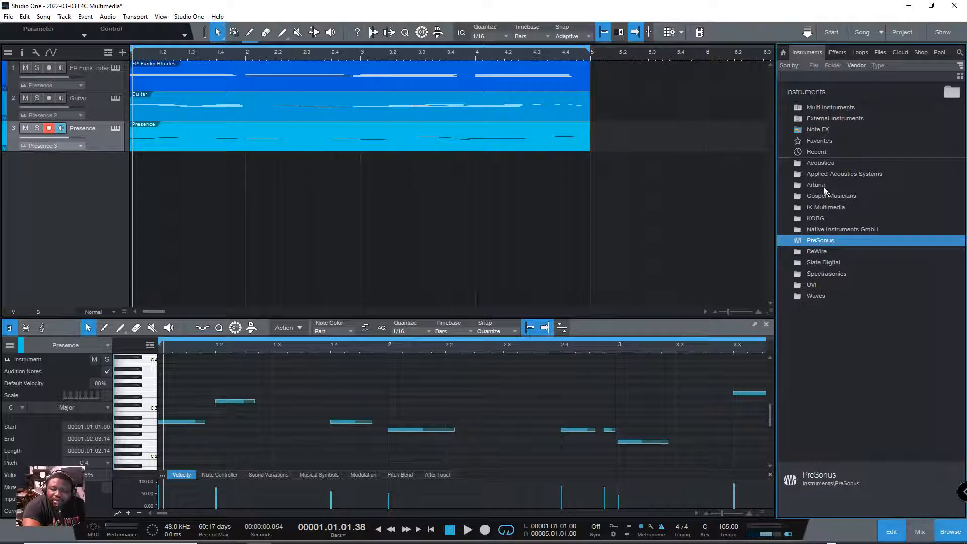
left_click(806, 185)
left_click(822, 172)
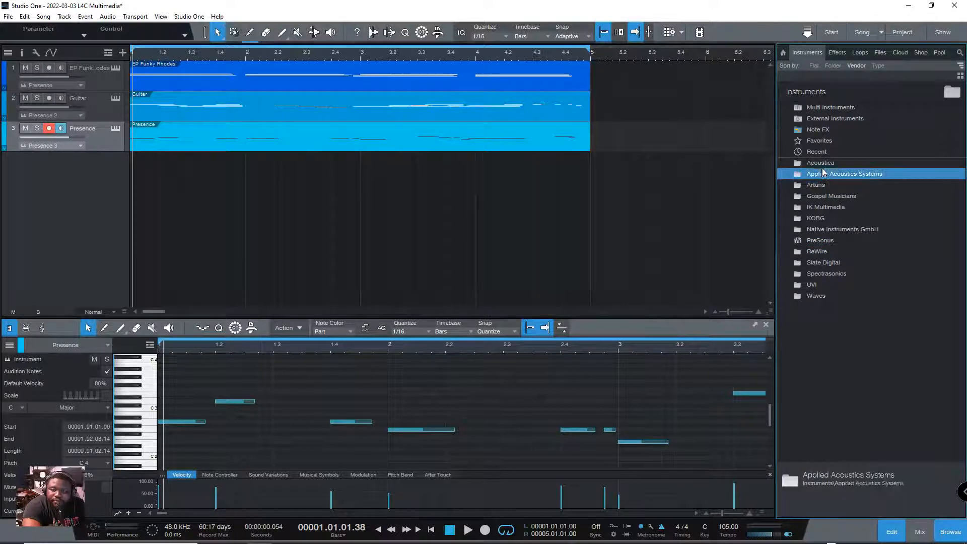
double_click(822, 164)
left_click(847, 130)
double_click(847, 129)
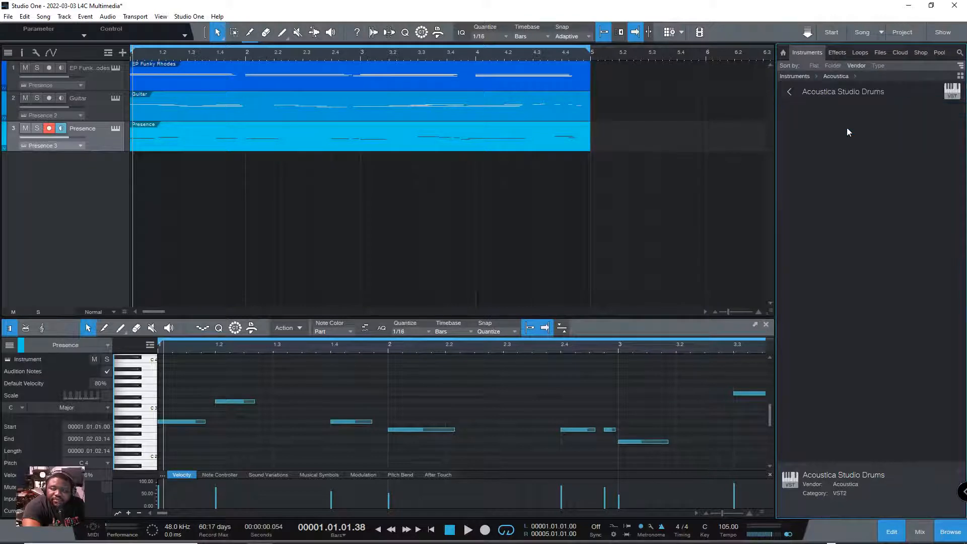
left_click(790, 92)
left_click_drag(818, 130, 116, 212)
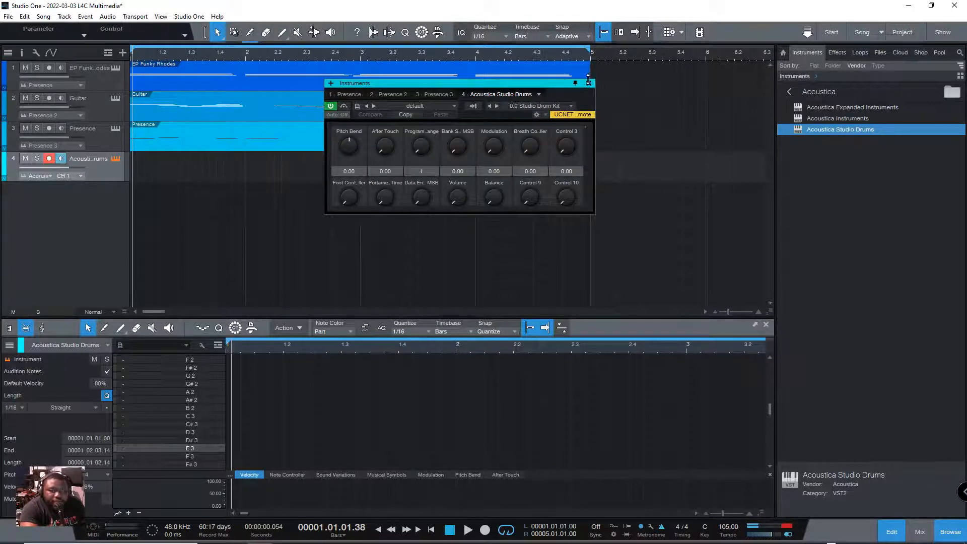
left_click(588, 83)
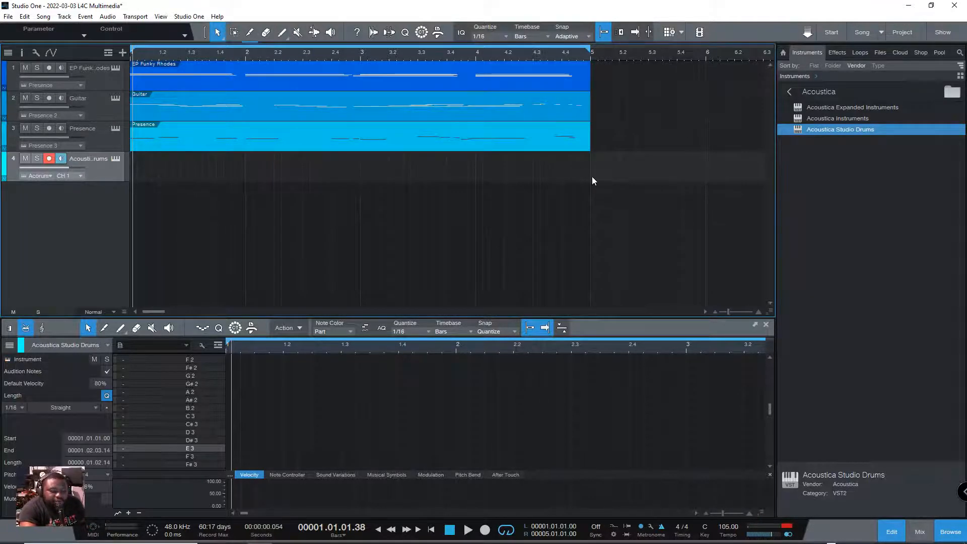
key("comma")
key("KP_Multiply")
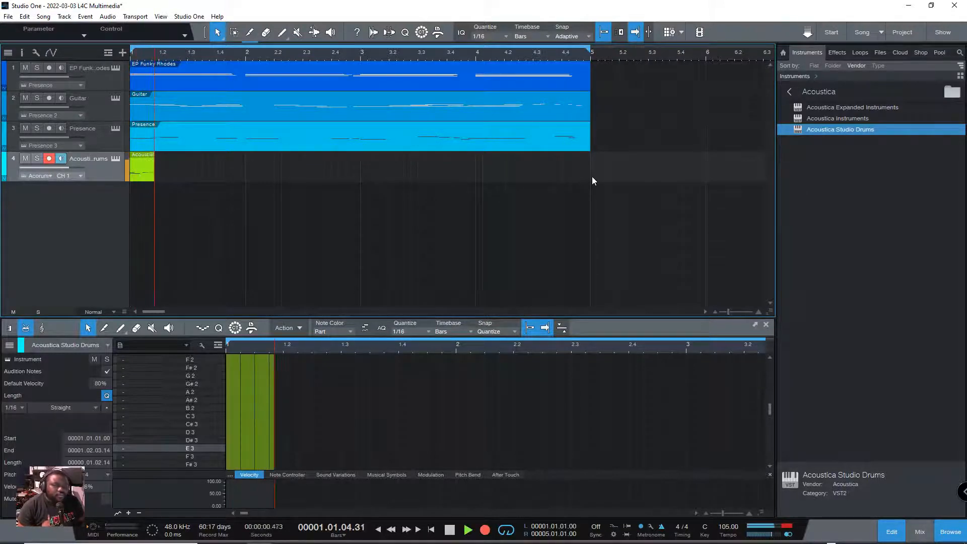
key("space")
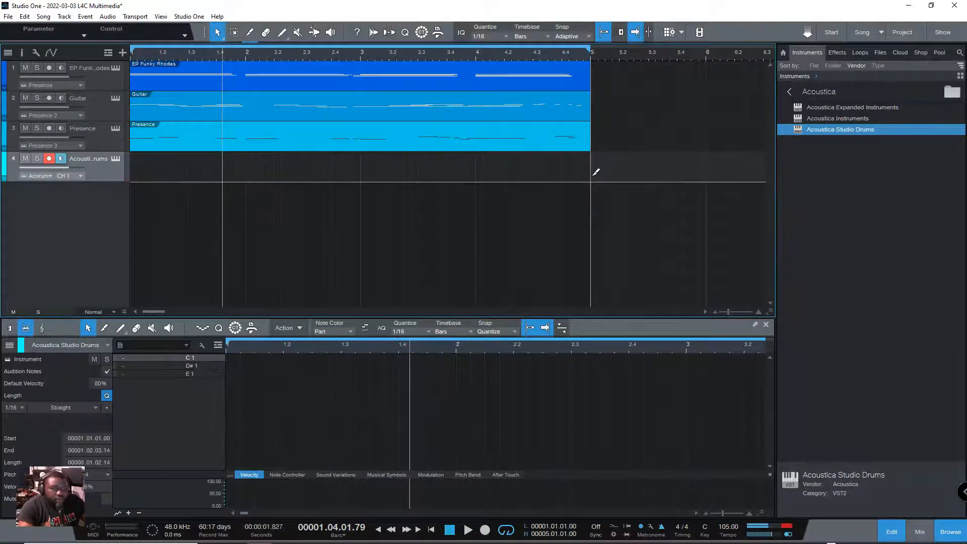
Record a drum part over bars 1 to 5 on the Acoustica Studio Drums track, starting from the song's beginning
key("KP_0")
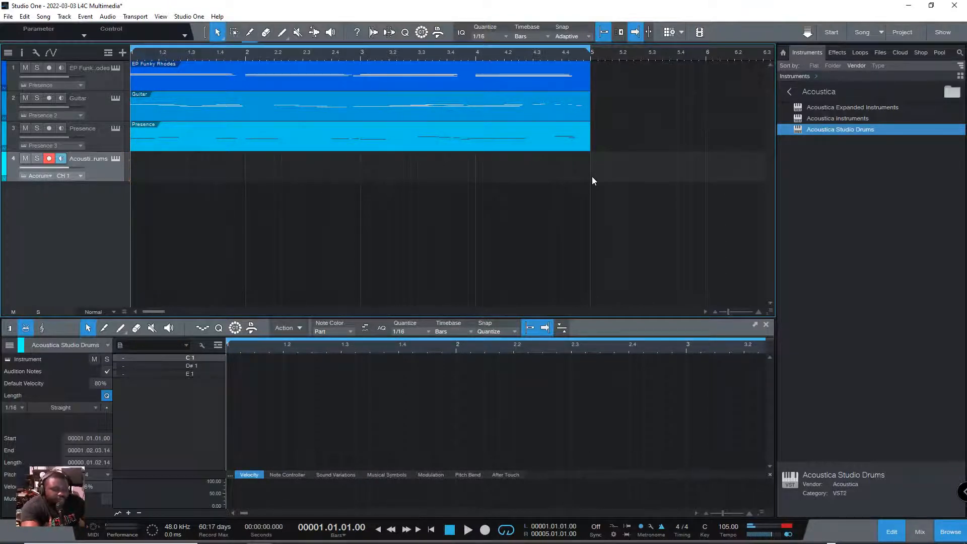
key("KP_Multiply")
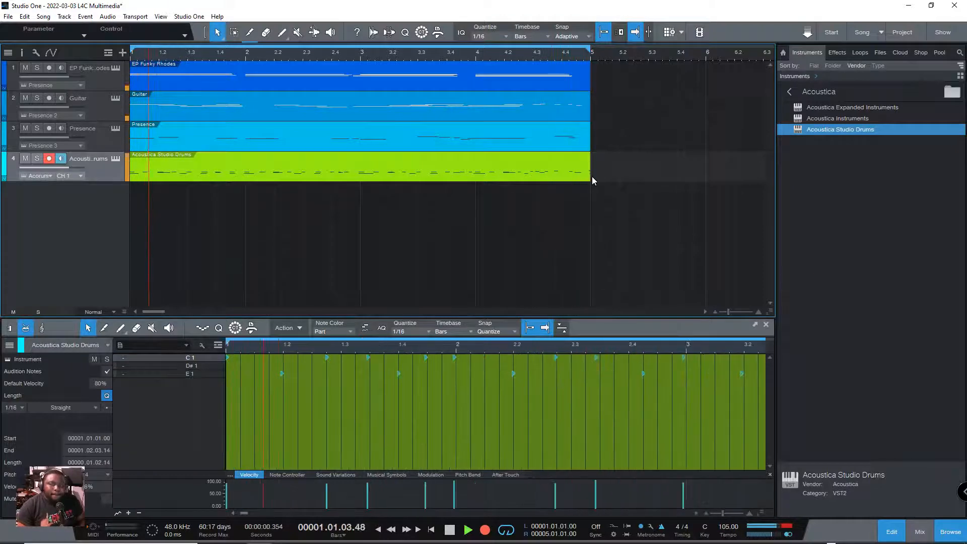
key("space")
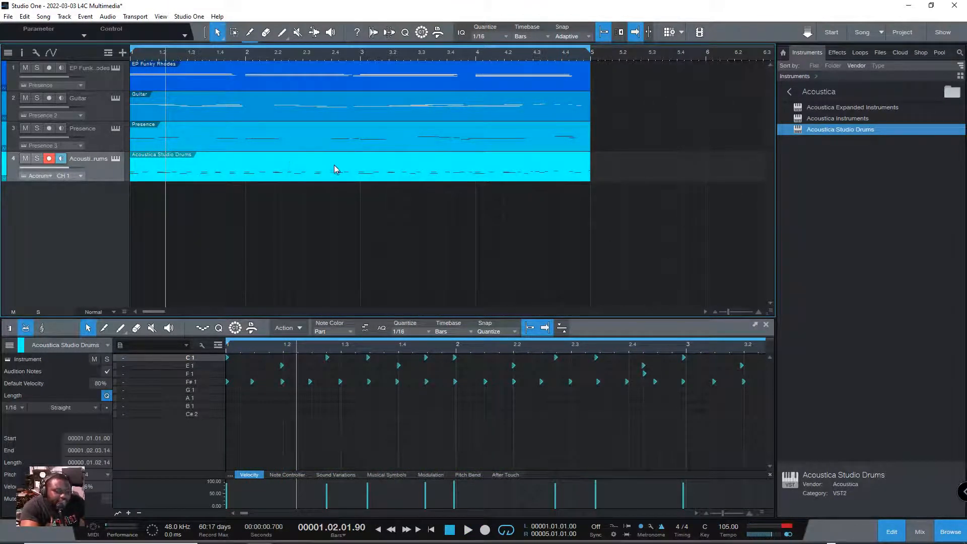
Quantize the recorded drum part to 1/16 and play the song from the start
key("q")
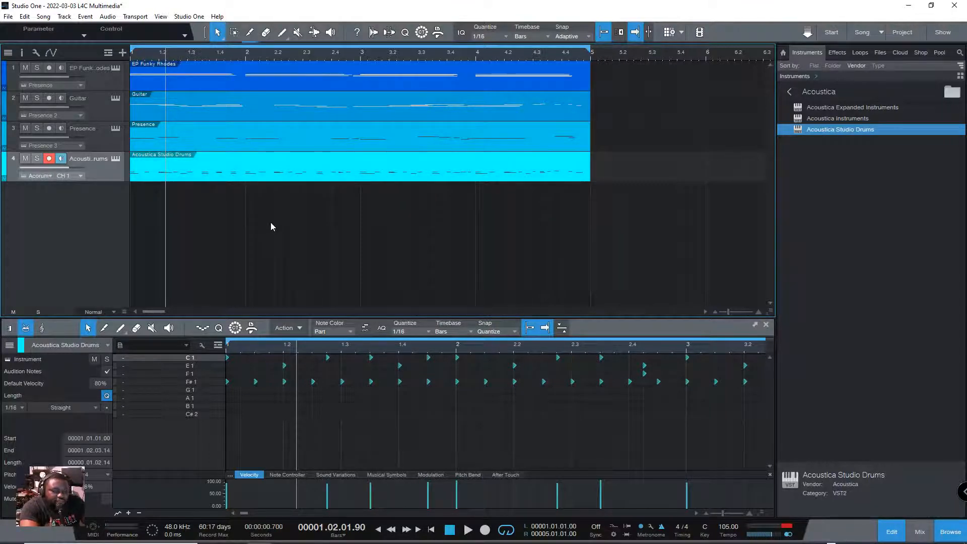
key("Home")
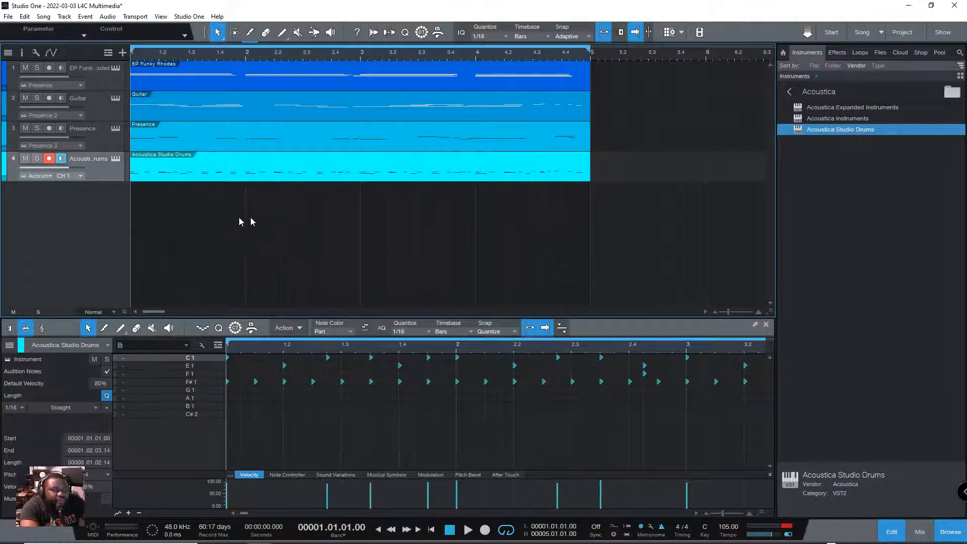
key("space")
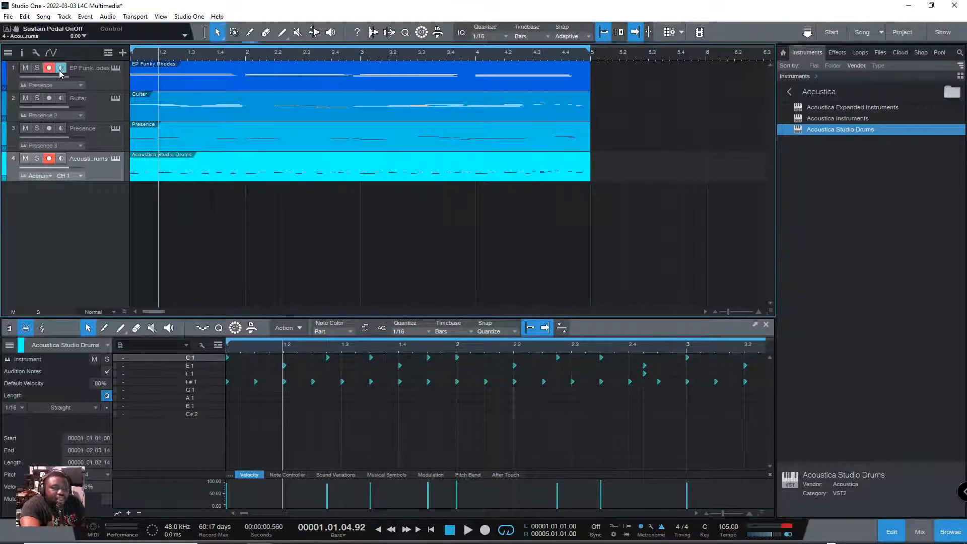
Record-arm the Guitar track briefly, and disarm the Guitar, EP Funky Rhodes and Acoustica Studio Drums tracks
left_click(48, 98)
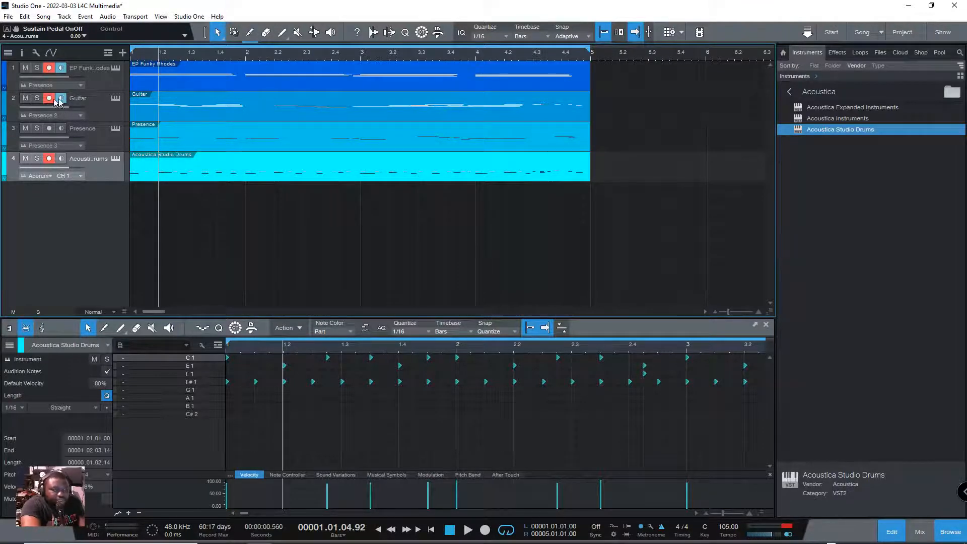
left_click(49, 99)
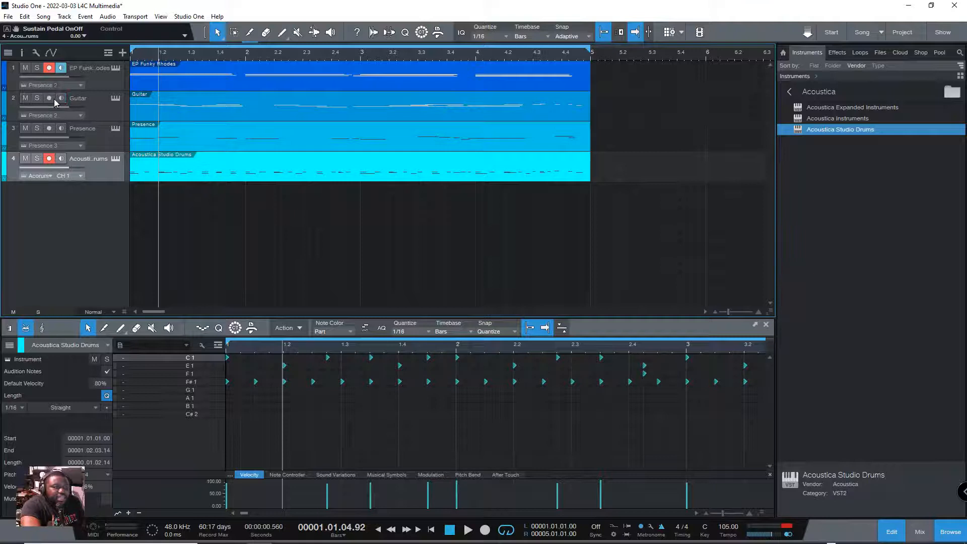
left_click(49, 67)
left_click(49, 158)
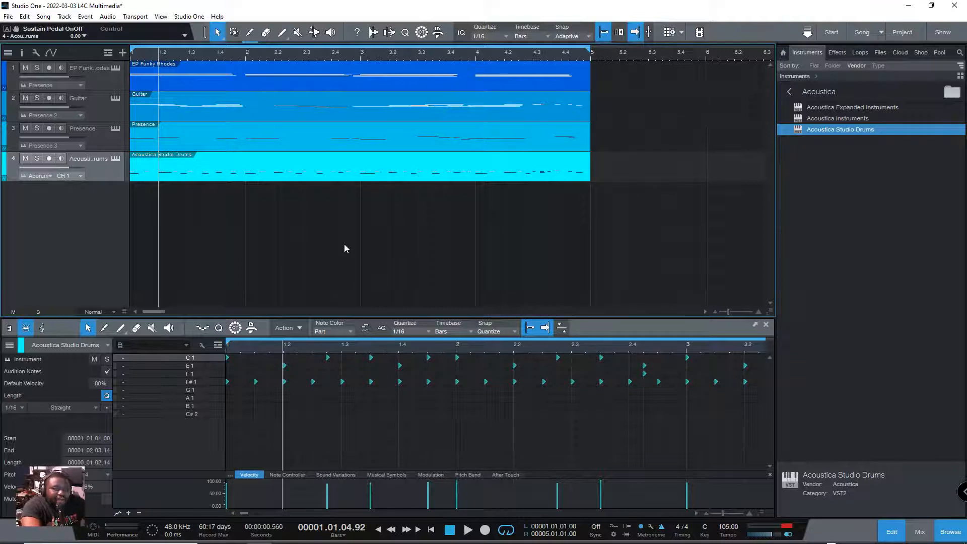
Play and stop the song with all tracks disarmed, and solo the Acoustica Studio Drums track
key("space")
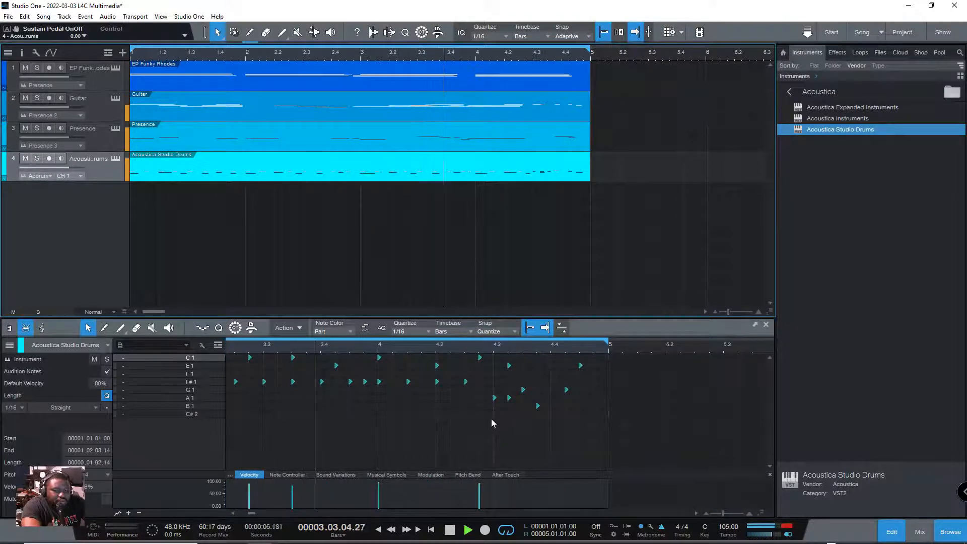
key("space")
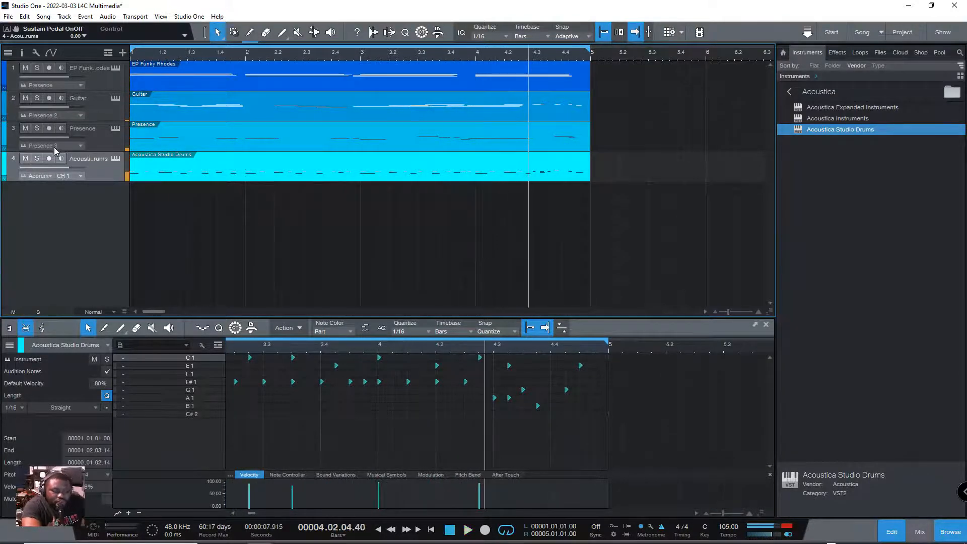
left_click(37, 159)
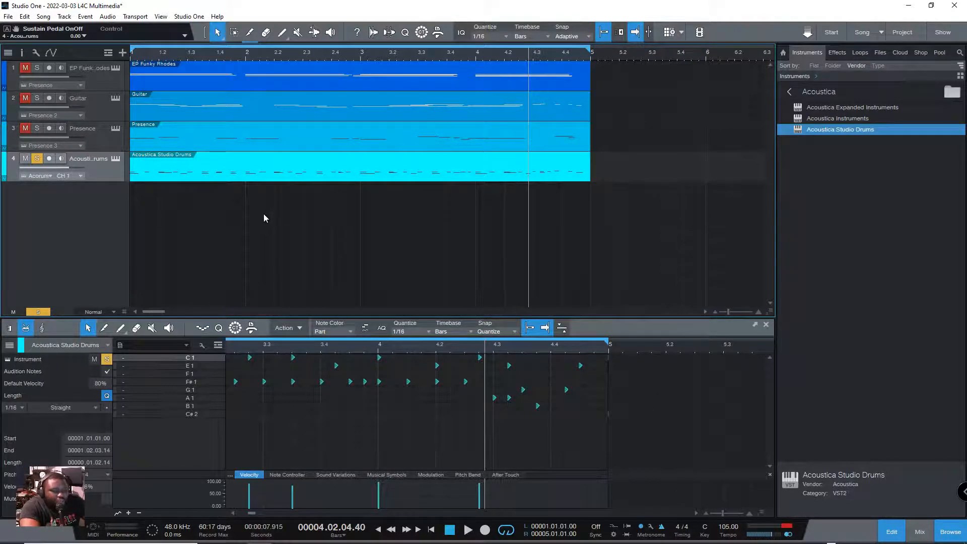
Show the mixer console, enlarge it, and lengthen the channel faders by shortening the inserts and sends sections
key("F3")
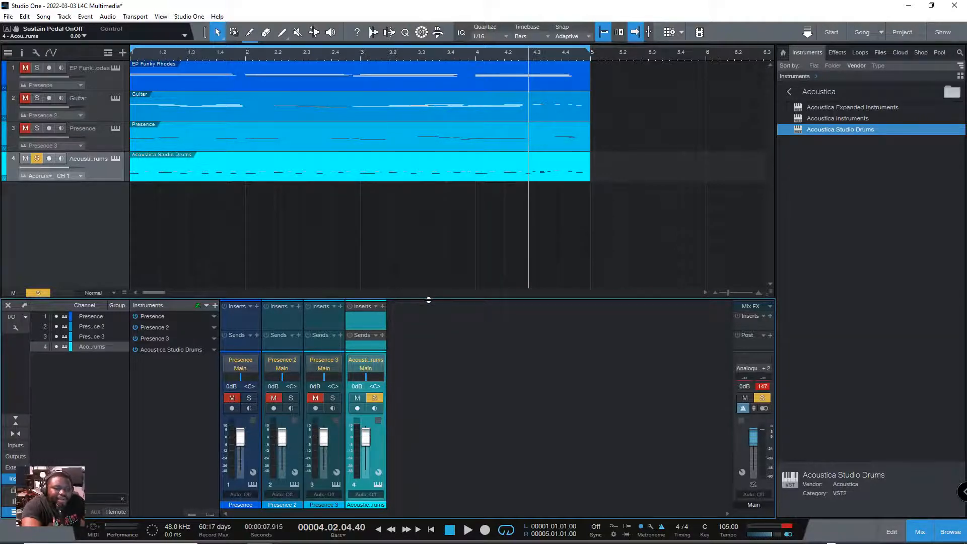
left_click_drag(429, 300, 395, 362)
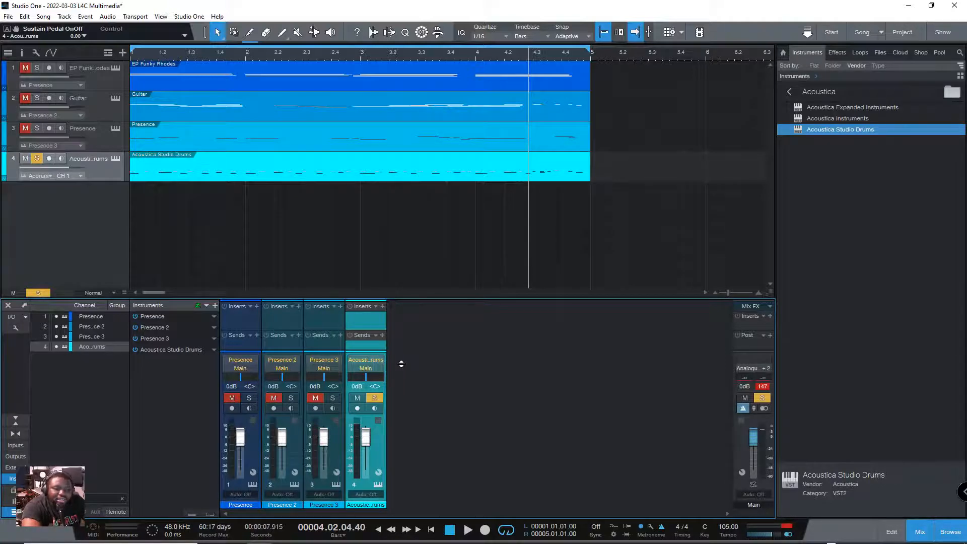
left_click_drag(401, 363, 411, 146)
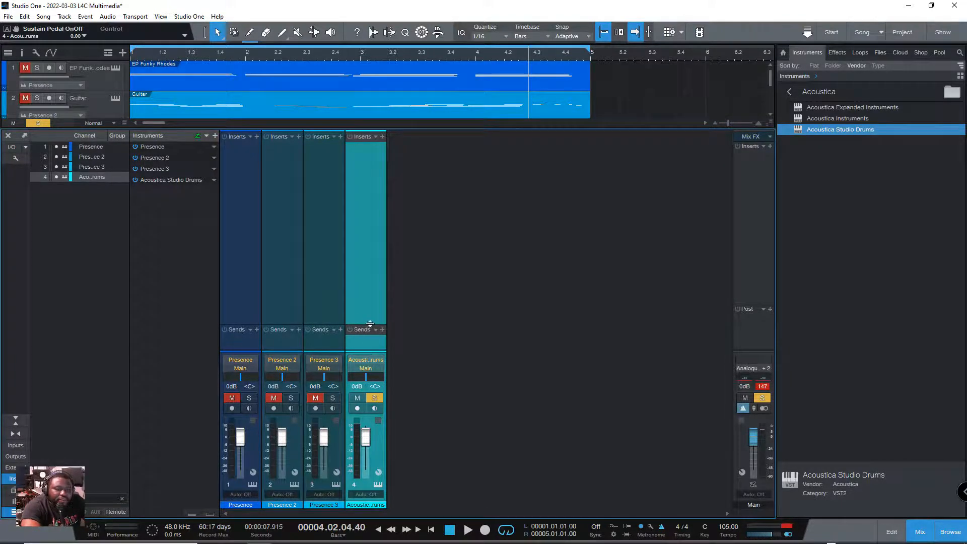
left_click_drag(376, 325, 377, 228)
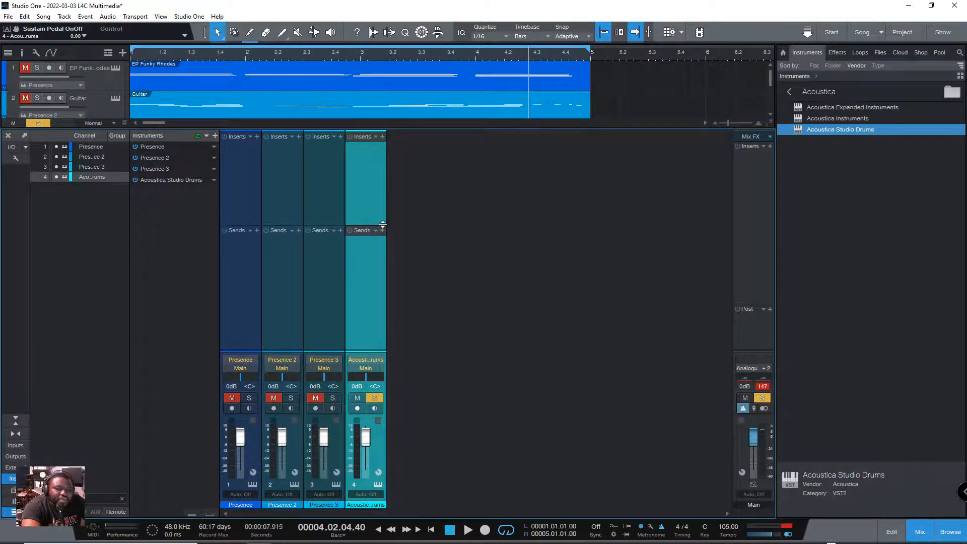
left_click_drag(361, 351, 378, 236)
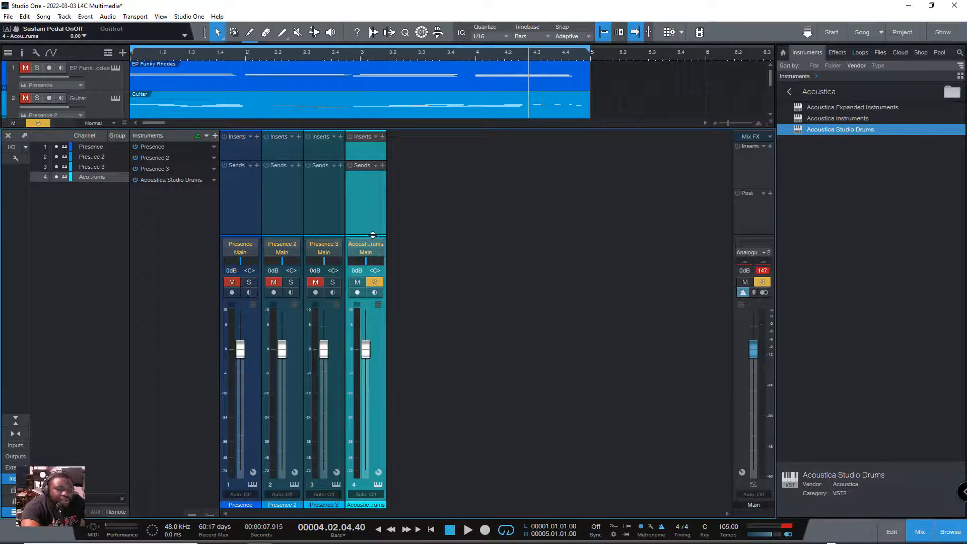
Shrink and re-enlarge the mixer console while rebalancing the heights of the inserts, sends and fader sections
left_click_drag(372, 235, 368, 373)
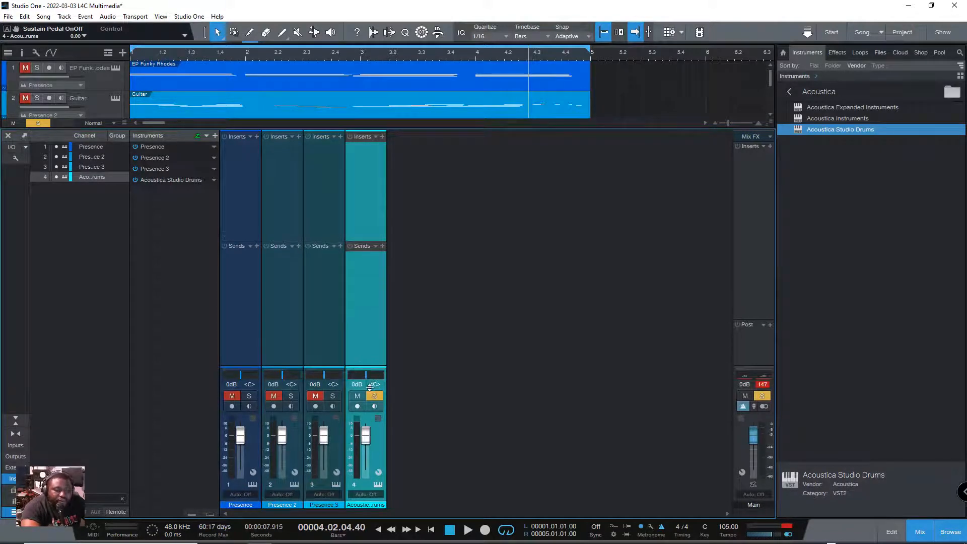
left_click_drag(363, 241, 358, 311)
left_click_drag(358, 129, 356, 338)
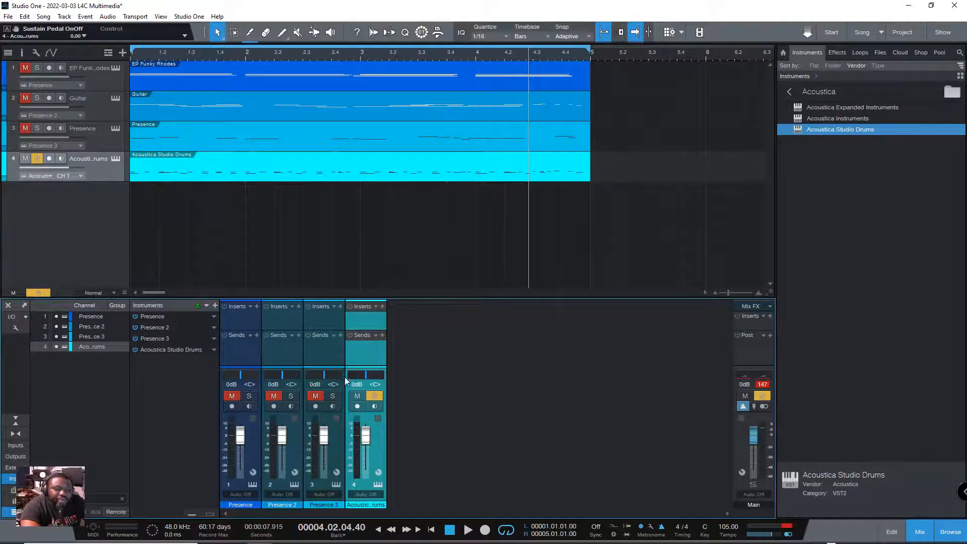
left_click_drag(348, 299, 347, 146)
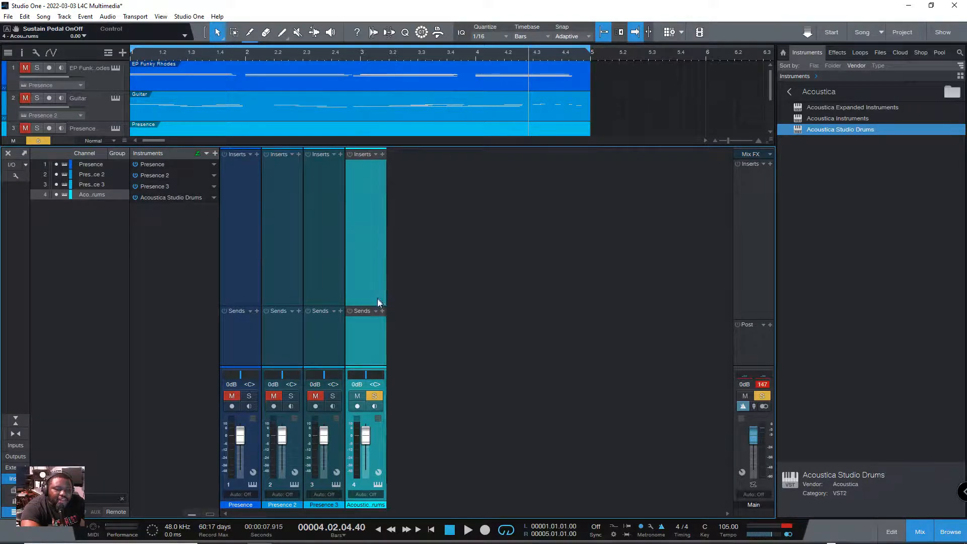
left_click_drag(376, 306, 376, 265)
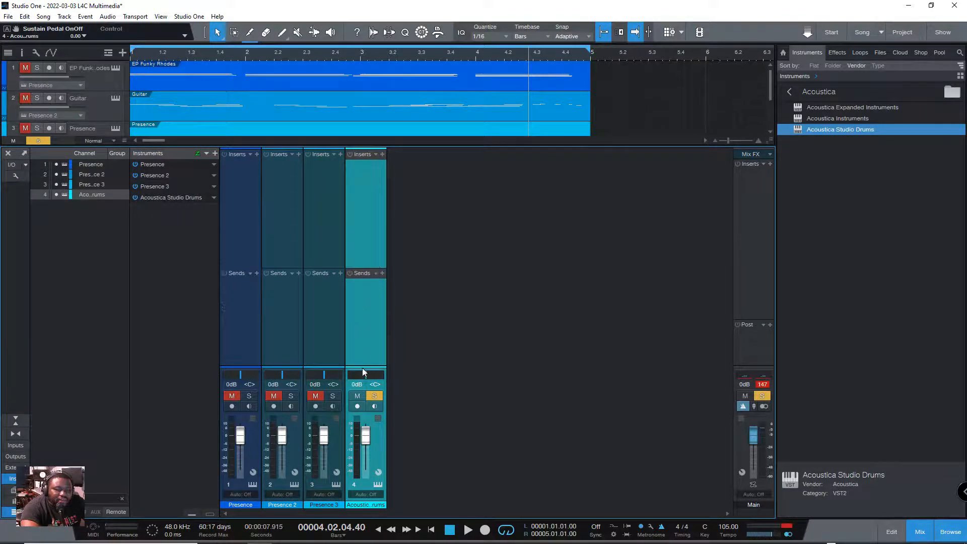
left_click_drag(363, 368, 366, 331)
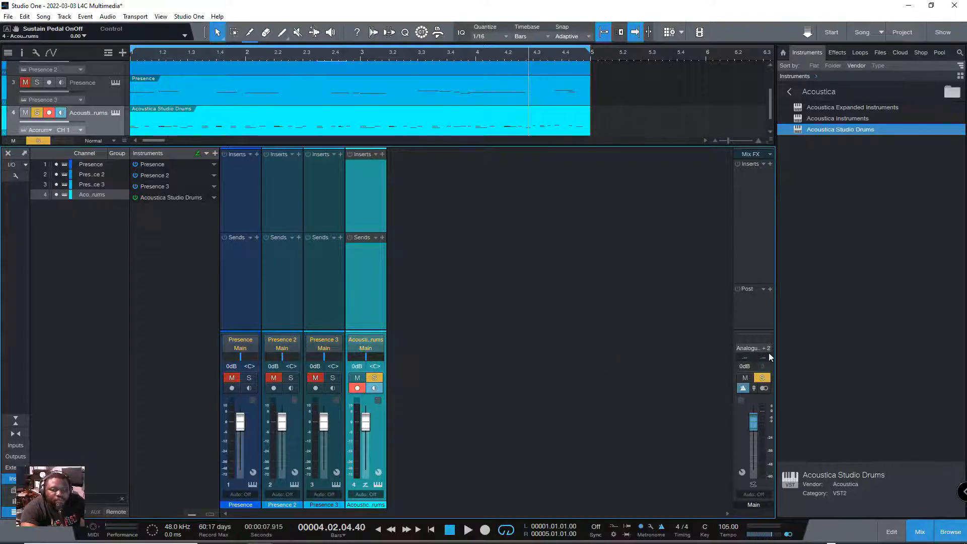
Toggle the mixer console off and on, and leave it hidden
key("F3")
key("F3")
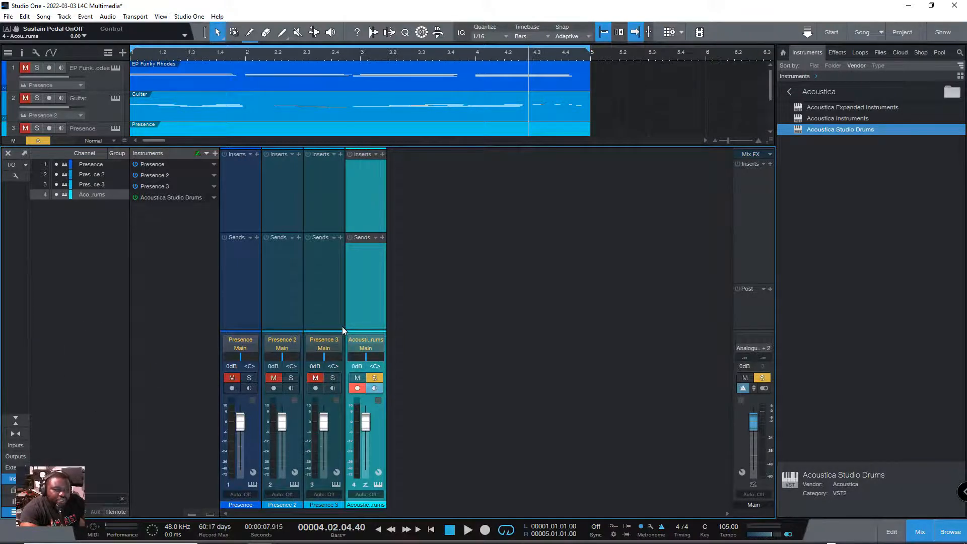
key("F3")
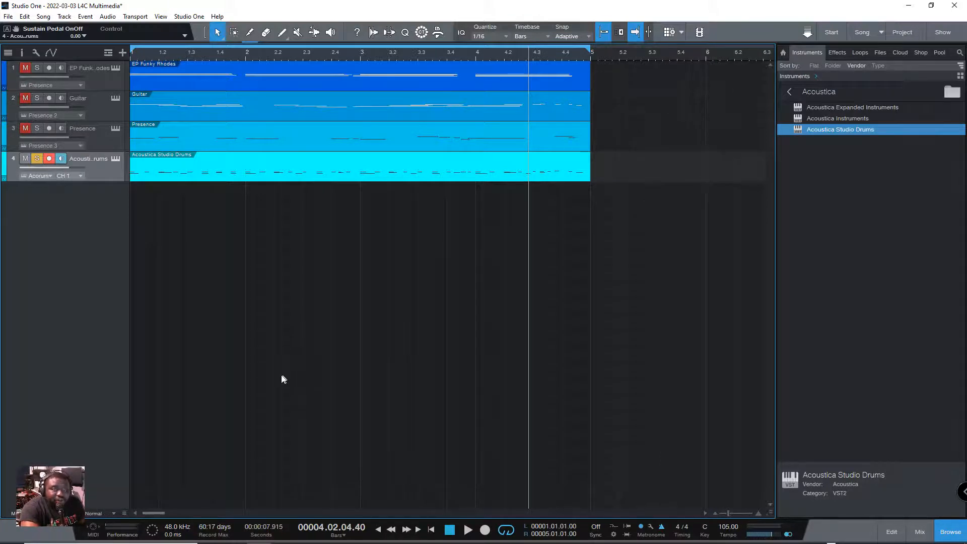
Play the soloed drum part from the start of the song and stop playback
key("comma")
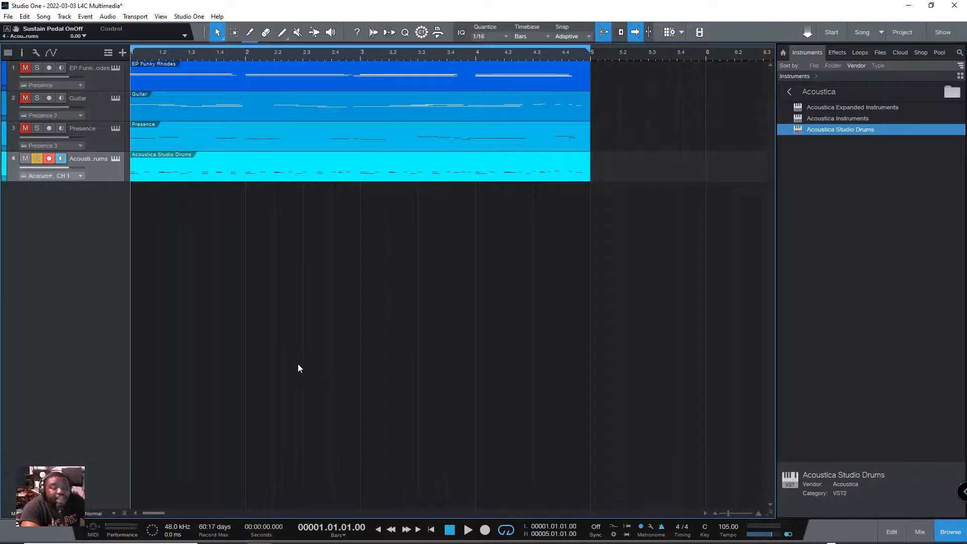
key("space")
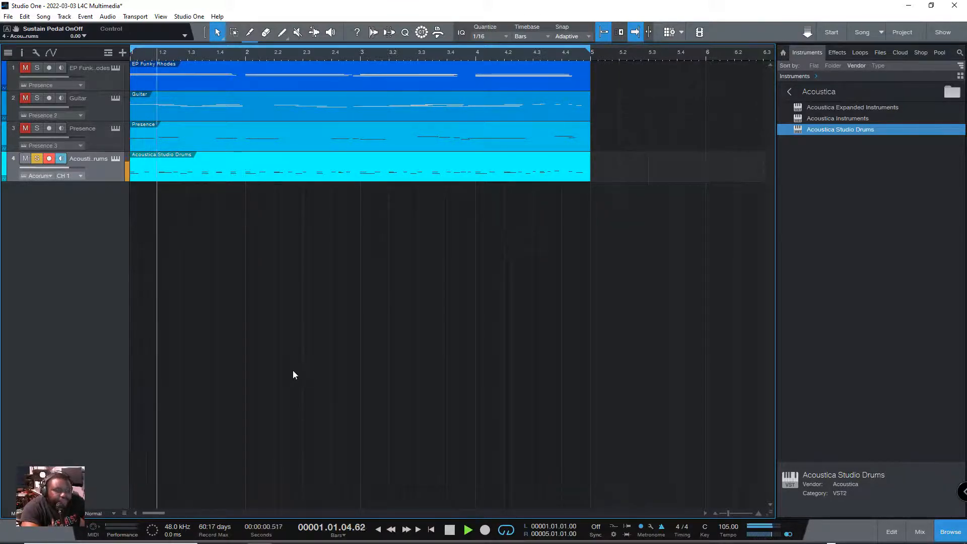
key("space")
Solo the EP Funky Rhodes, Guitar and Presence tracks and take the Acoustica Studio Drums track out of solo
left_click(37, 128)
left_click(37, 98)
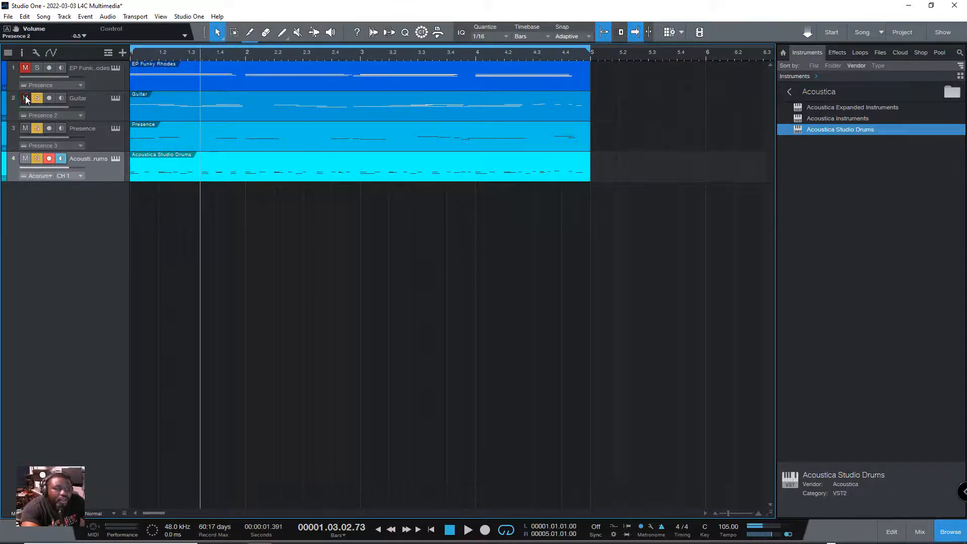
left_click(37, 159)
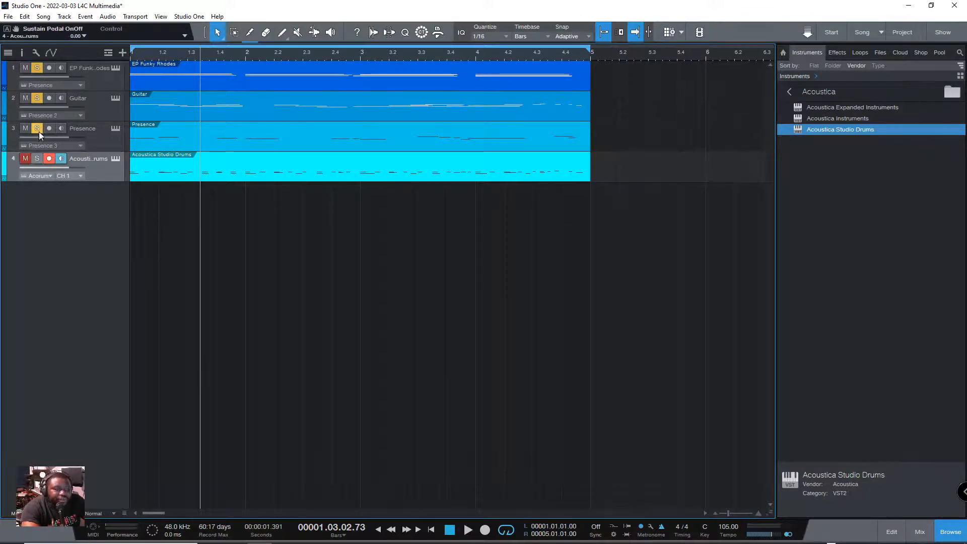
Clear solo from all tracks, make EP Funky Rhodes the active track and return the playhead to the song start
left_click(39, 99)
left_click(39, 67)
left_click(99, 70)
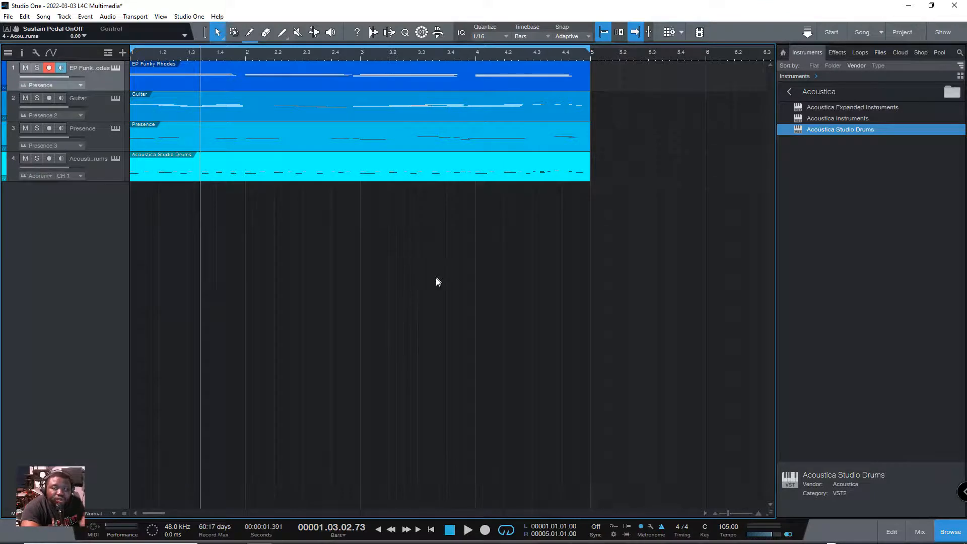
key("comma")
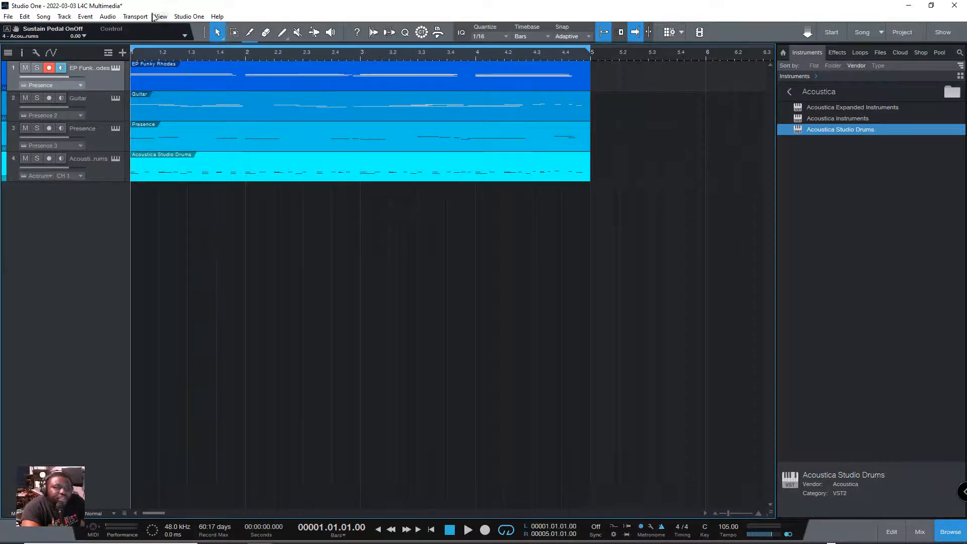
Open the Export Mixdown settings for the song and move the dialog over the arrangement
left_click(192, 16)
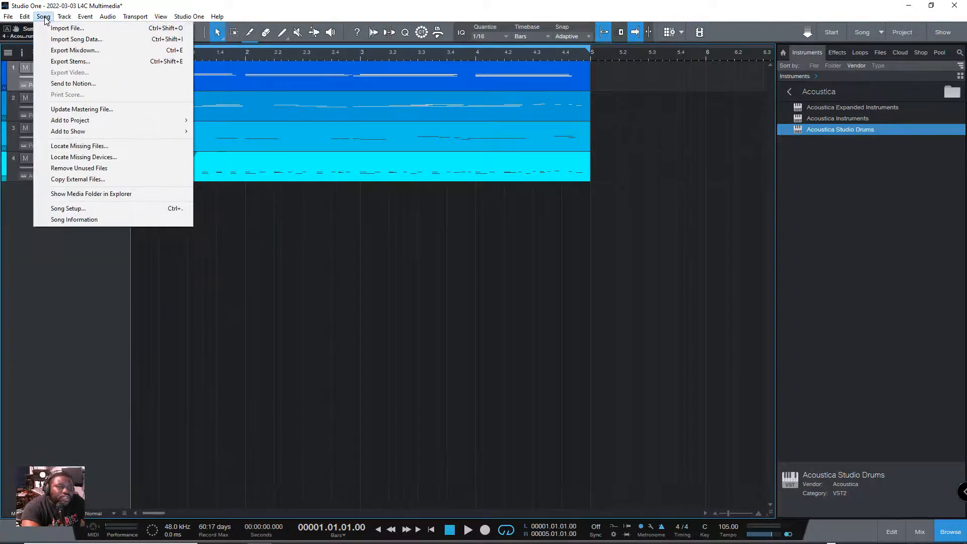
mouse_move(64, 17)
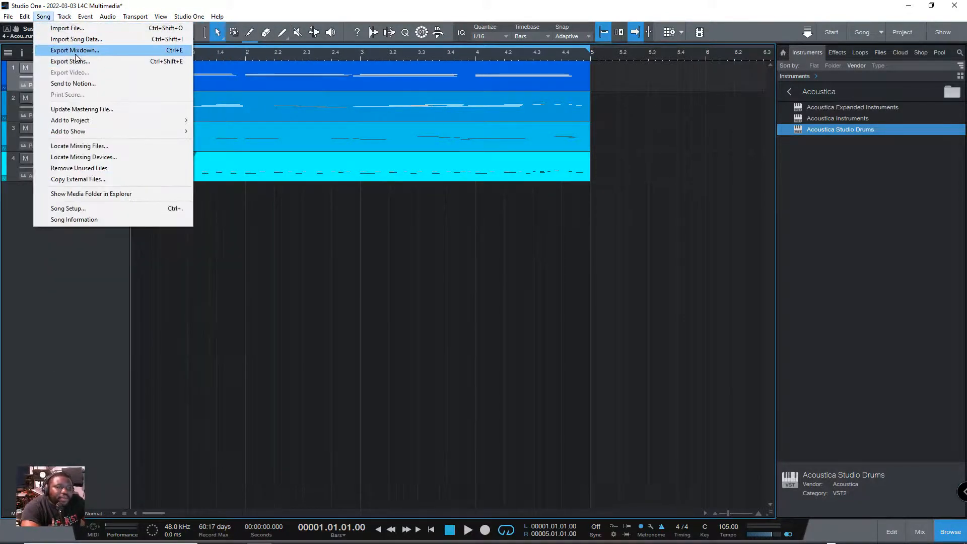
left_click(80, 55)
left_click_drag(435, 98, 364, 125)
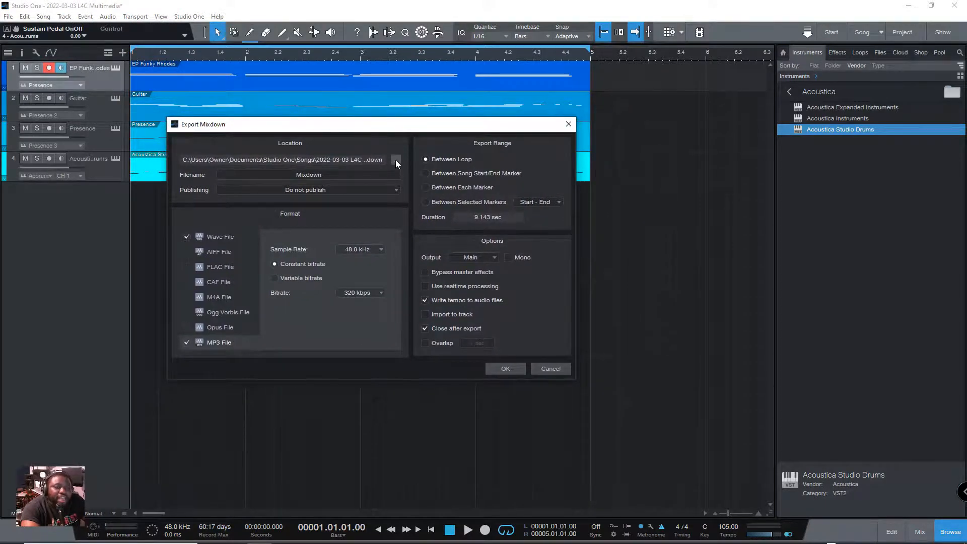
Set the mixdown's save location to the Desktop and name the file "Name Song"
left_click(396, 160)
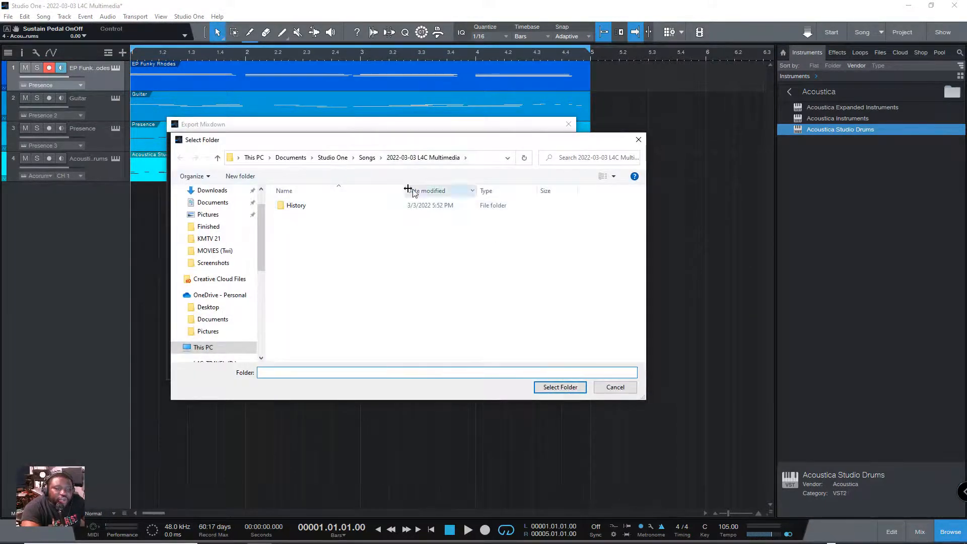
scroll(227, 214, "up", 2)
left_click(223, 222)
left_click(209, 211)
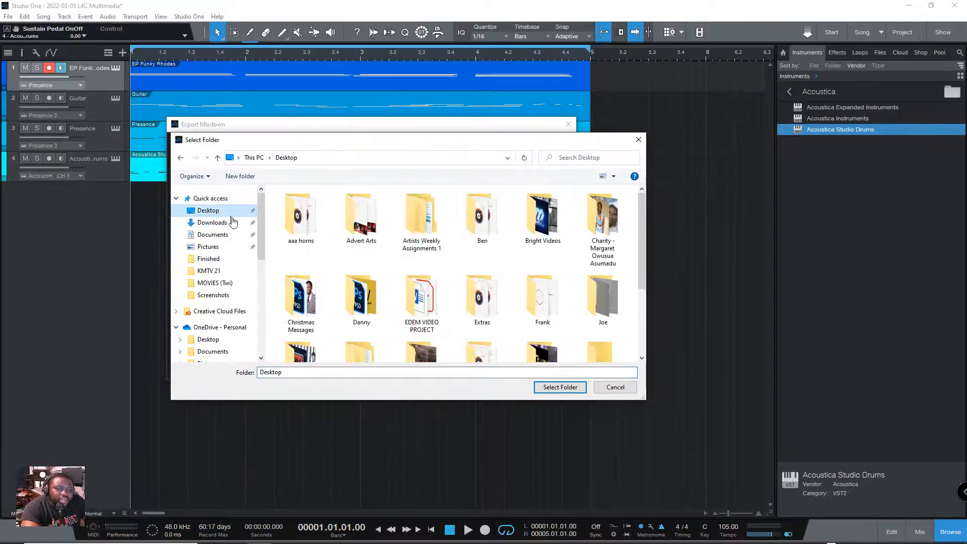
left_click(561, 388)
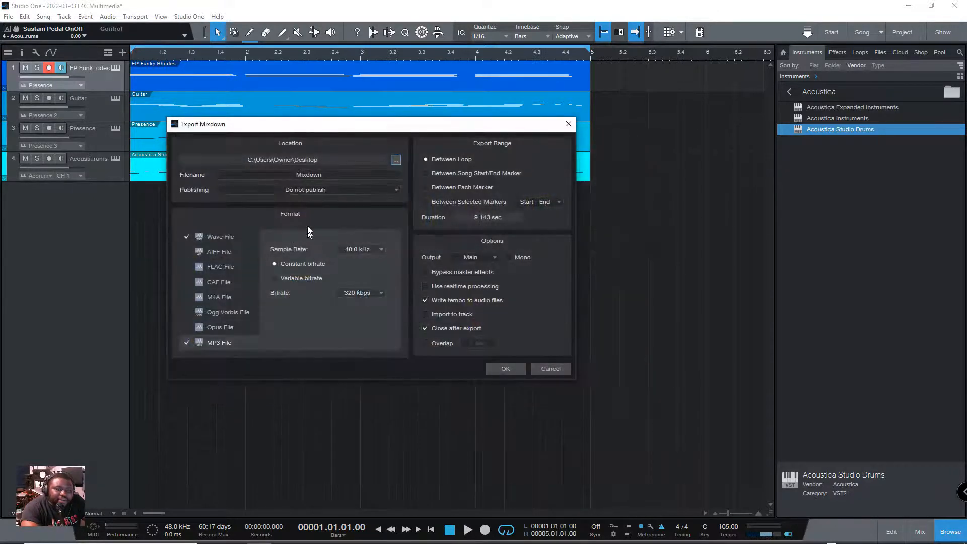
left_click(310, 173)
type("Name Song")
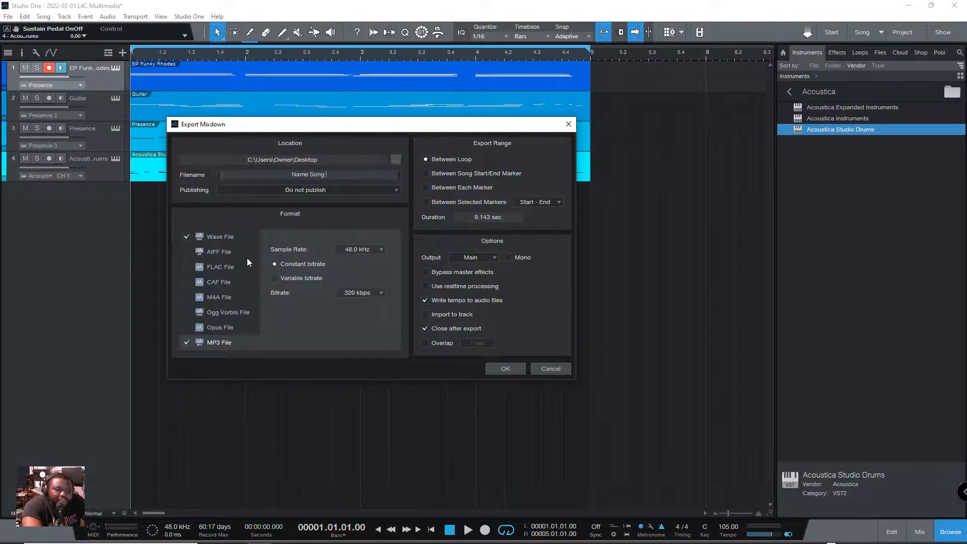
Try CAF and AIFF as export formats, then deselect them and MP3 so only Wave File is chosen
left_click(186, 282)
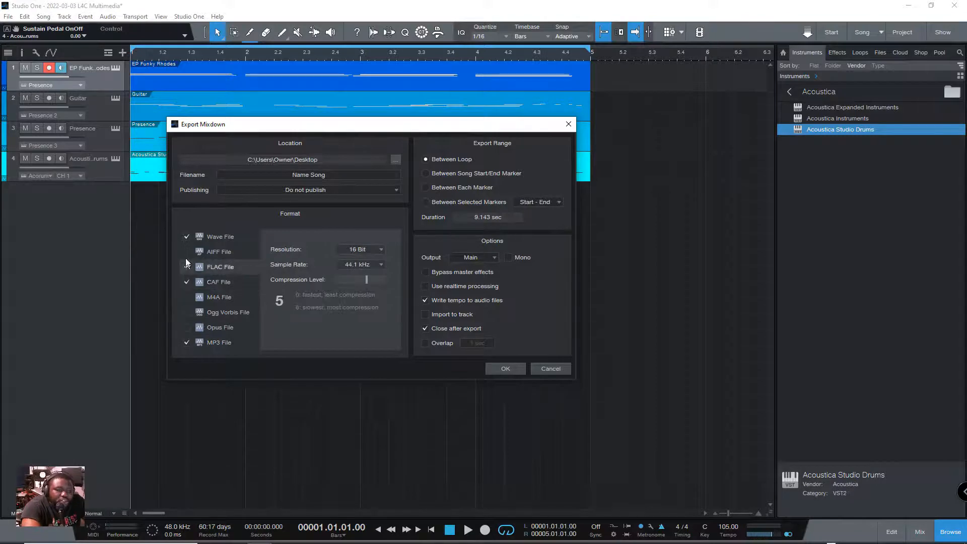
left_click(186, 252)
left_click(187, 282)
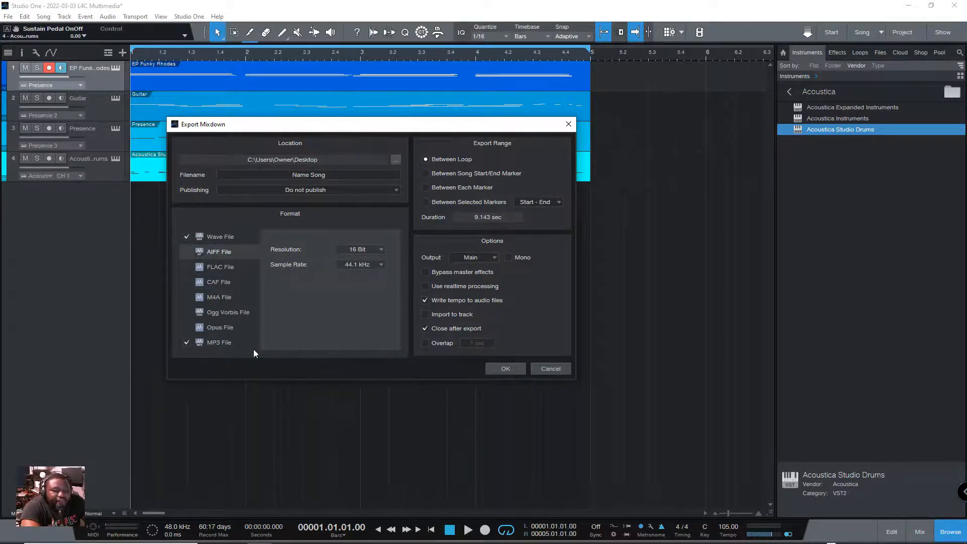
left_click(187, 342)
Review the resolution and sample rate choices offered for the Wave File export
left_click(226, 237)
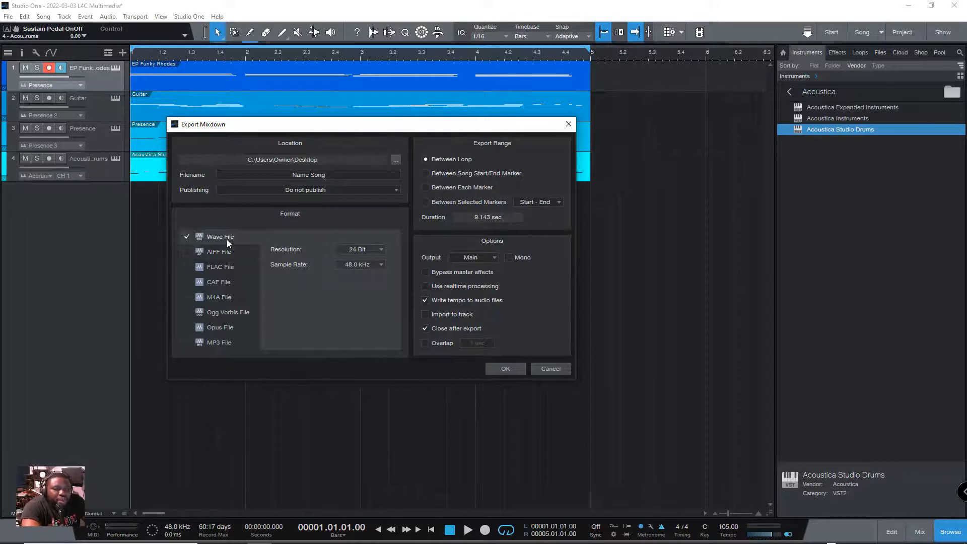
left_click(380, 250)
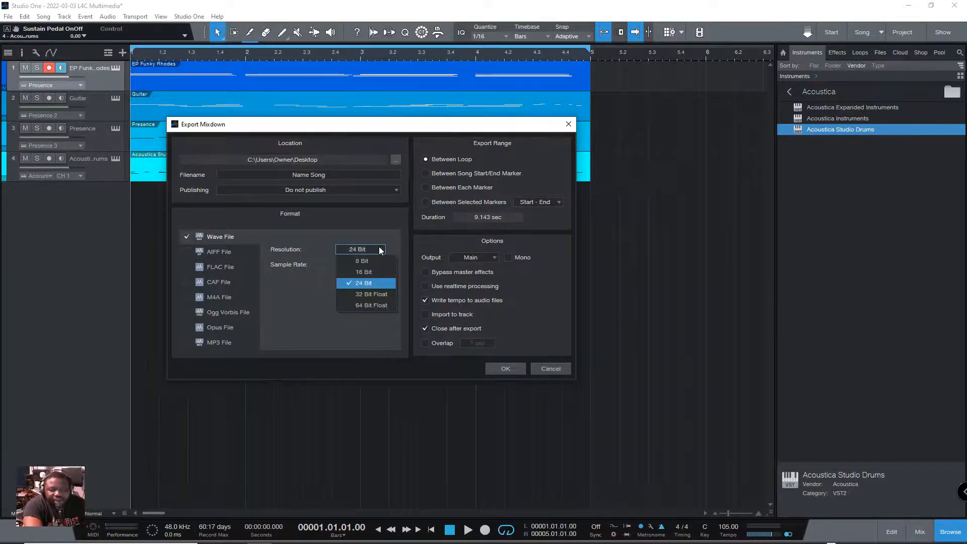
left_click(364, 284)
left_click(360, 266)
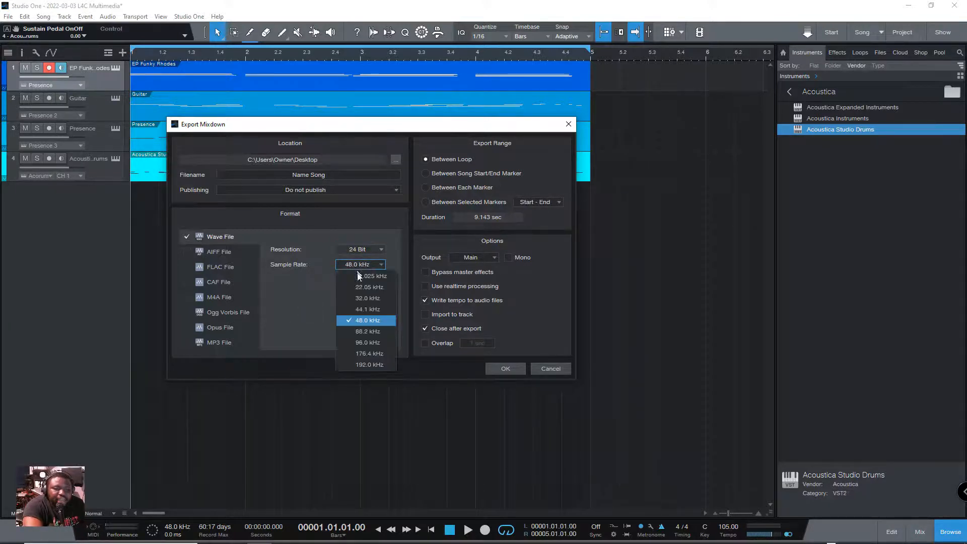
left_click(329, 291)
left_click(379, 250)
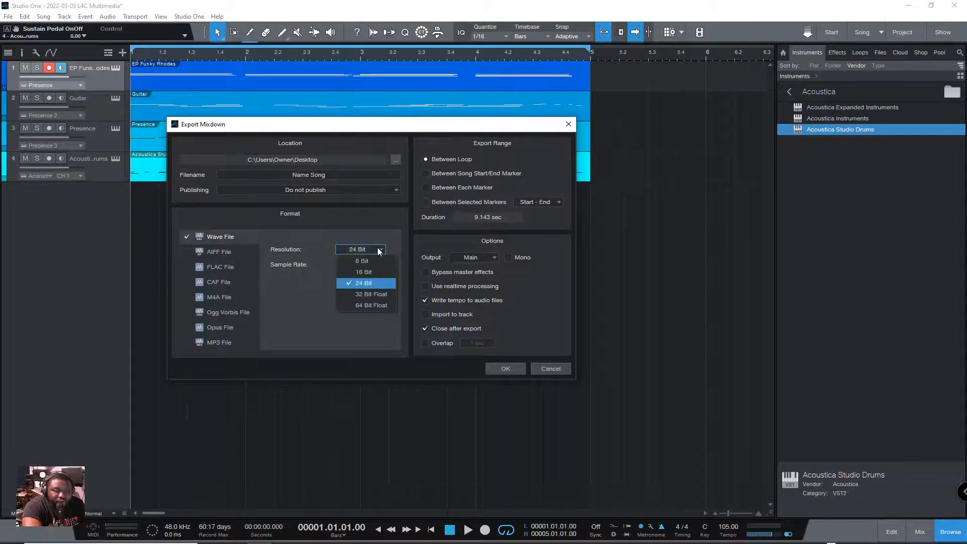
left_click(327, 279)
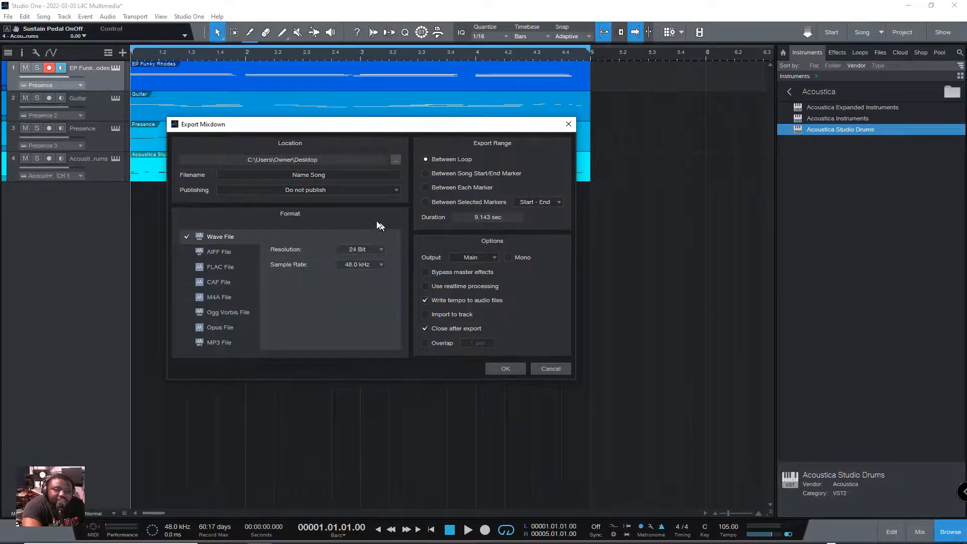
Set the Wave File export to 16 Bit resolution and a 44.1 kHz sample rate
left_click(367, 249)
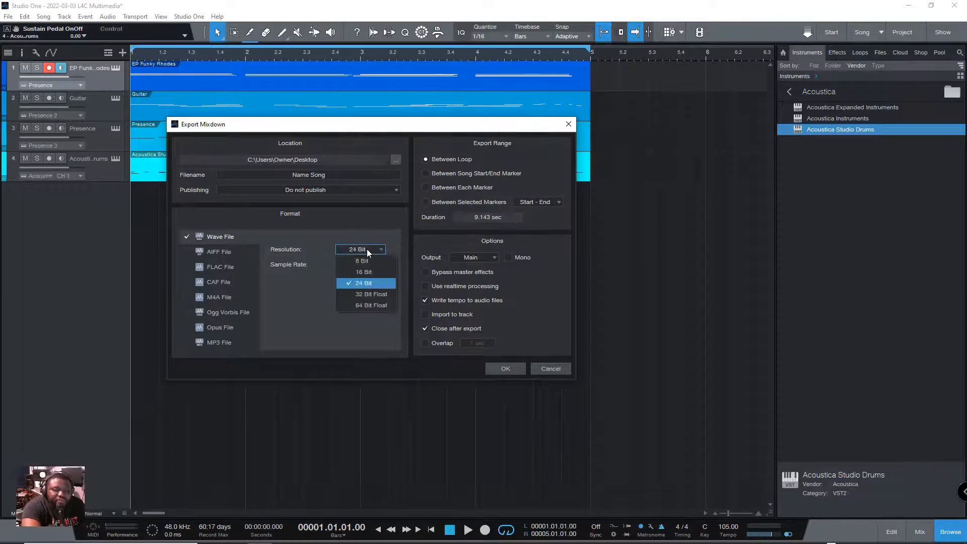
left_click(370, 273)
left_click(372, 265)
left_click(374, 309)
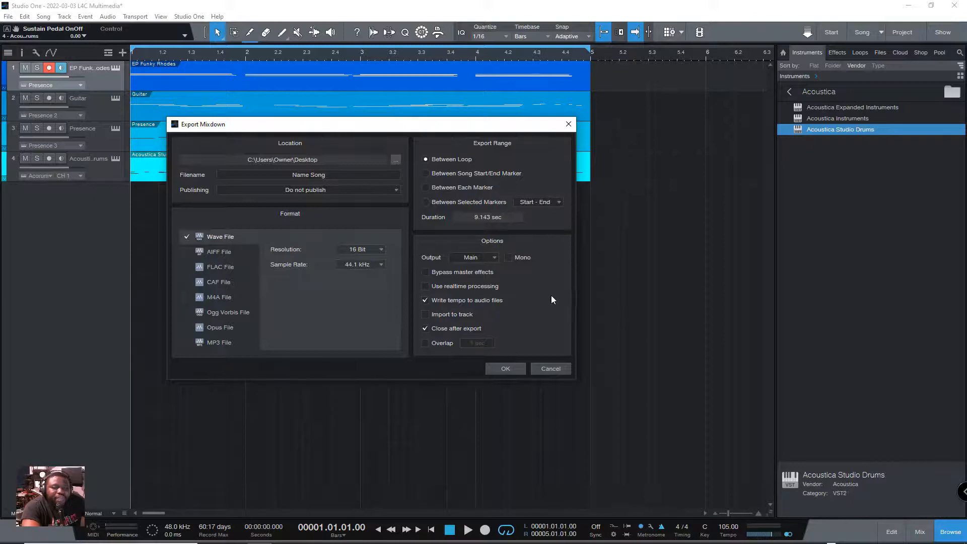
Toggle realtime processing on and off for the mixdown, and leave it off
left_click(427, 285)
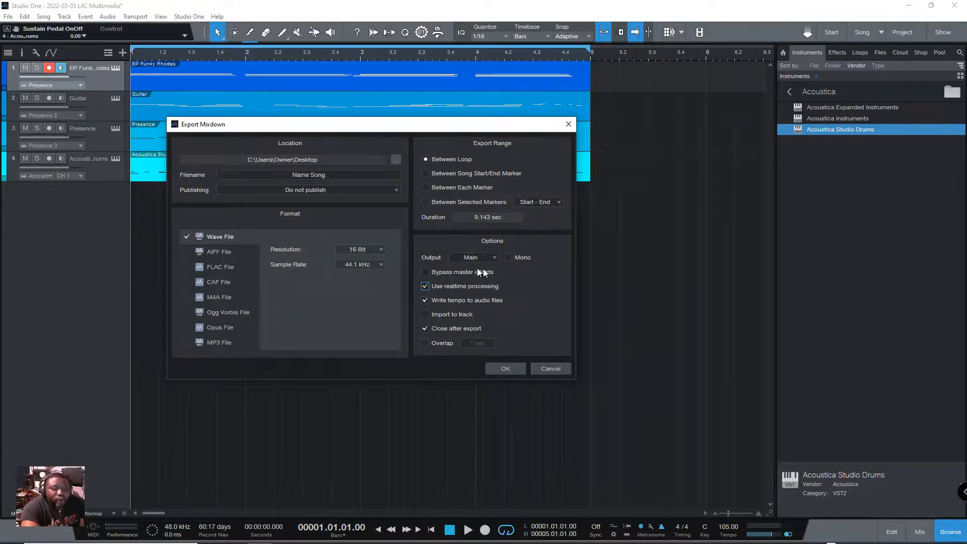
left_click(424, 286)
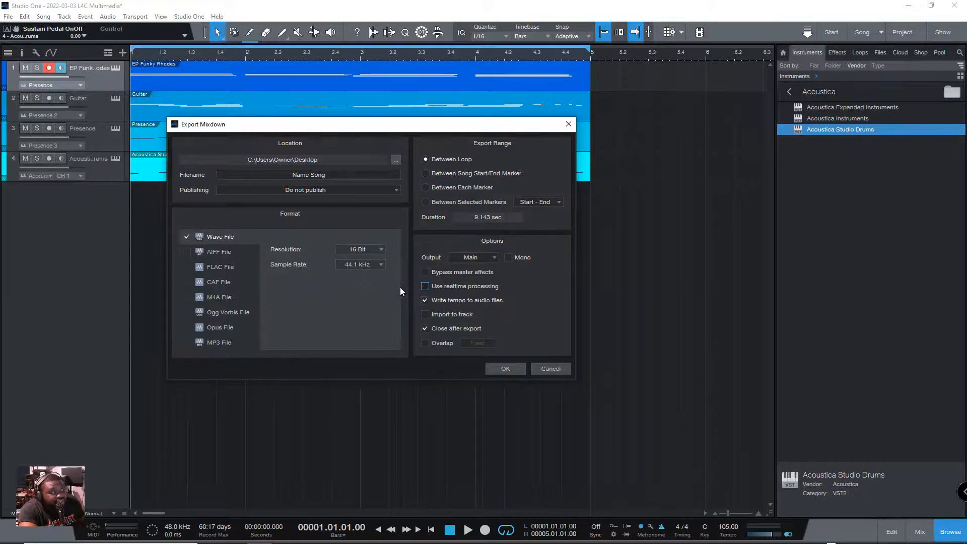
left_click(425, 287)
left_click(425, 286)
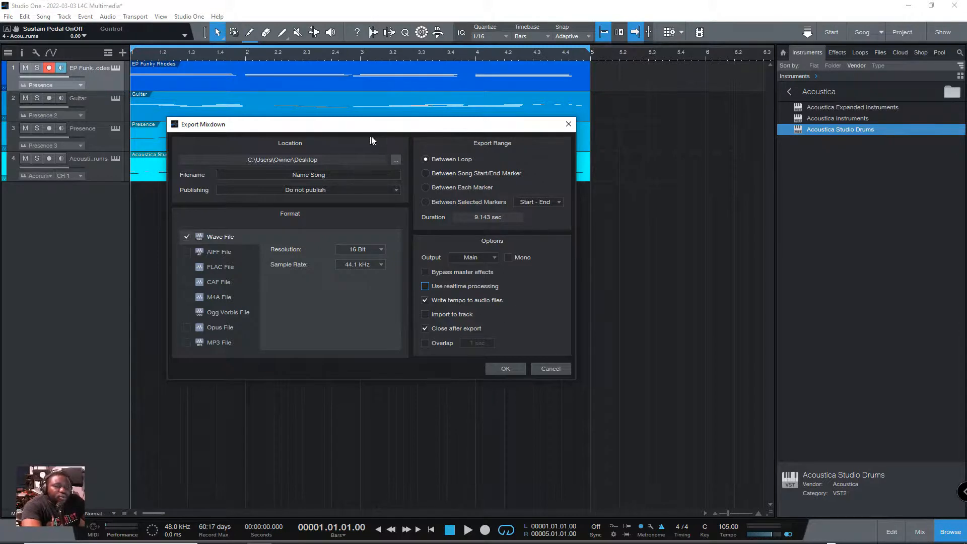
Switch the export format between Wave File and MP3 File, and leave both selected
left_click(186, 252)
left_click(188, 235)
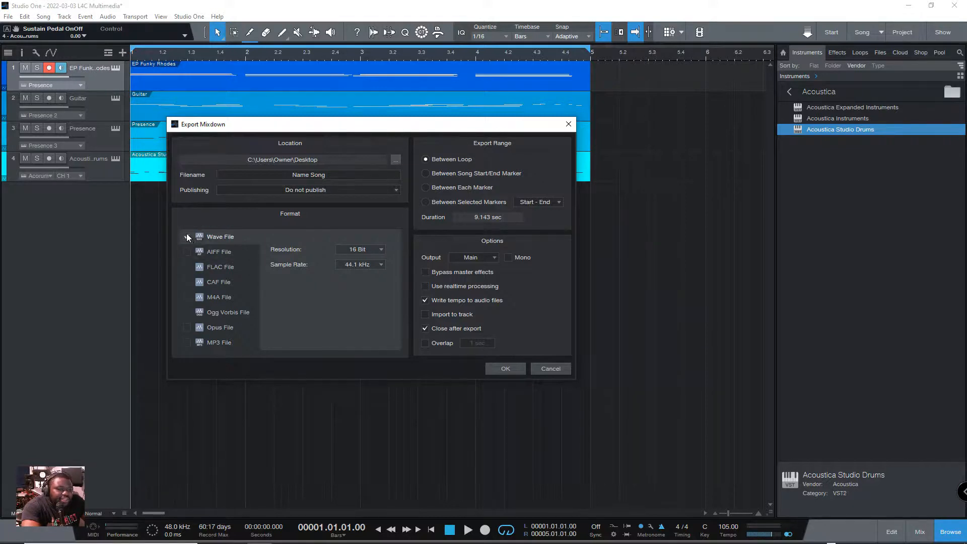
left_click(186, 343)
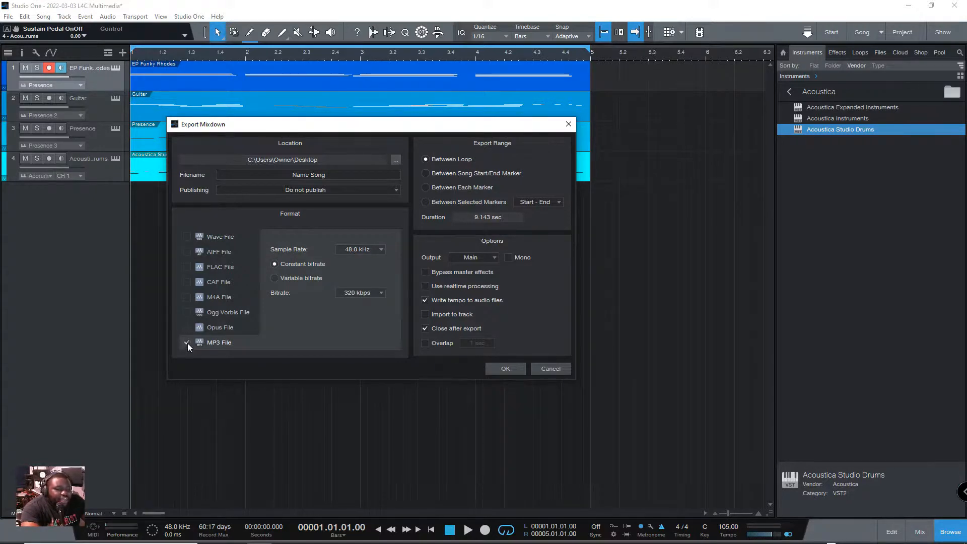
left_click(186, 237)
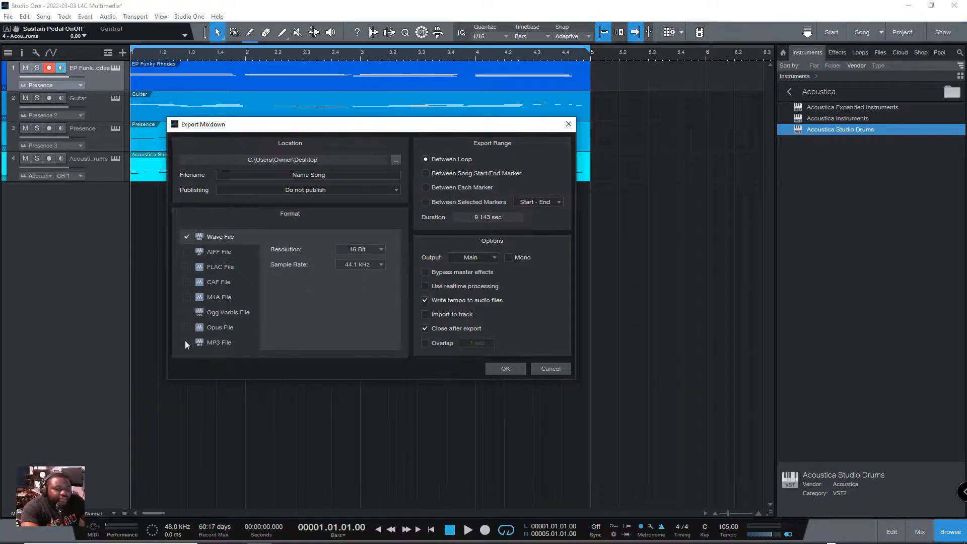
left_click(186, 343)
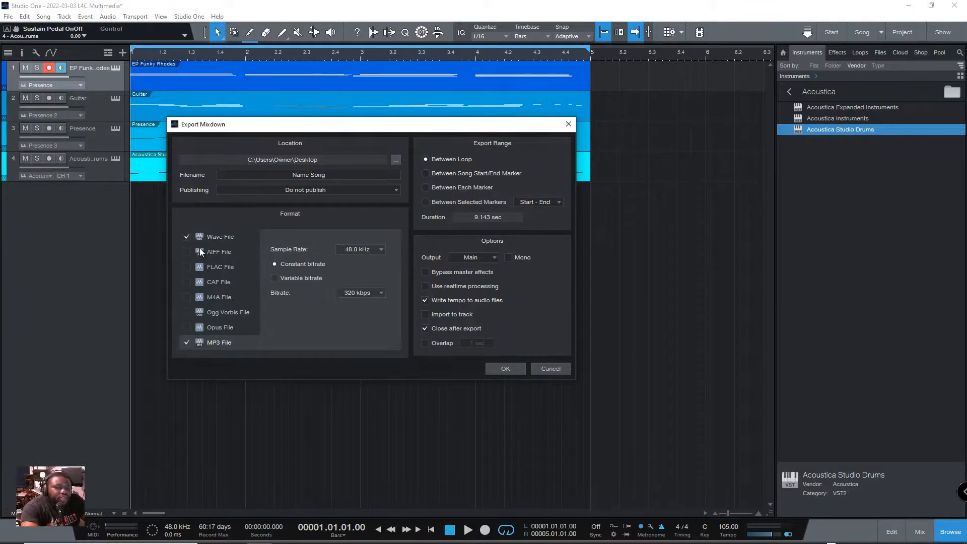
Export the mixdown as an MP3 File only, keeping 48.0 kHz and a constant bitrate of 320 kbps
left_click(366, 250)
left_click(322, 235)
left_click(368, 293)
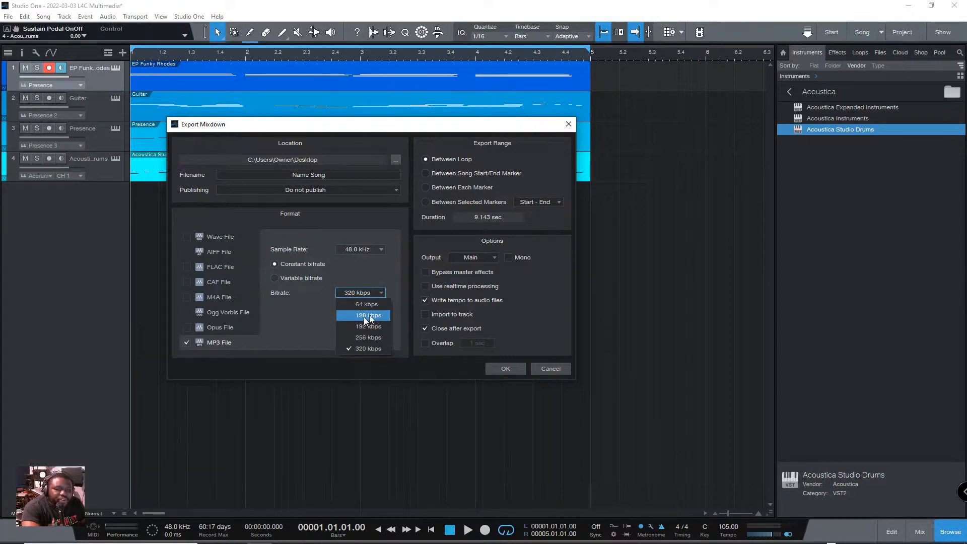
left_click(276, 310)
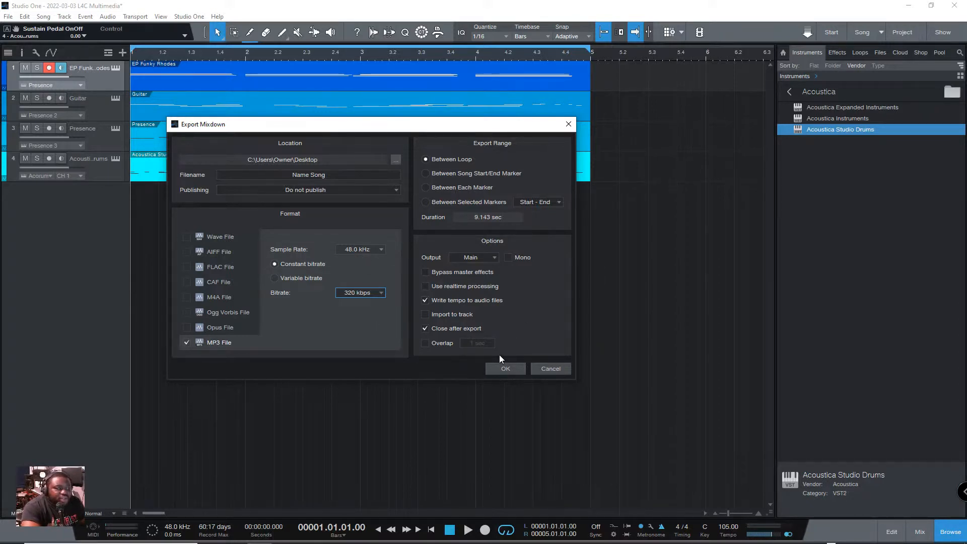
left_click(505, 369)
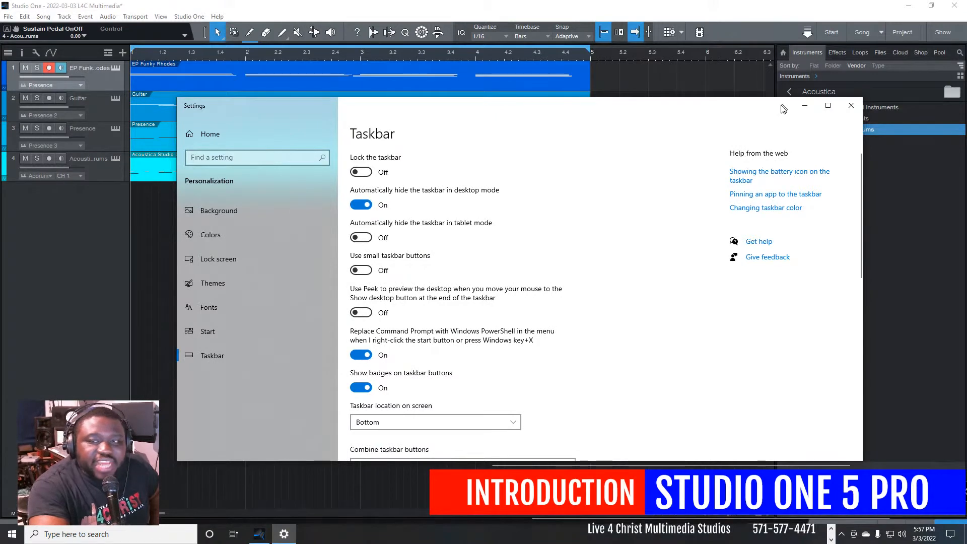
Close the Windows taskbar settings window
left_click(852, 105)
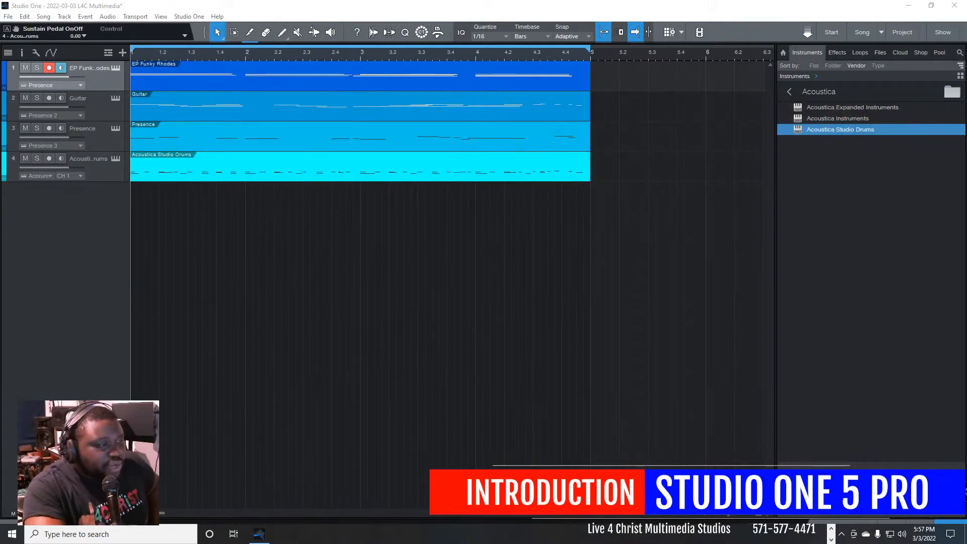